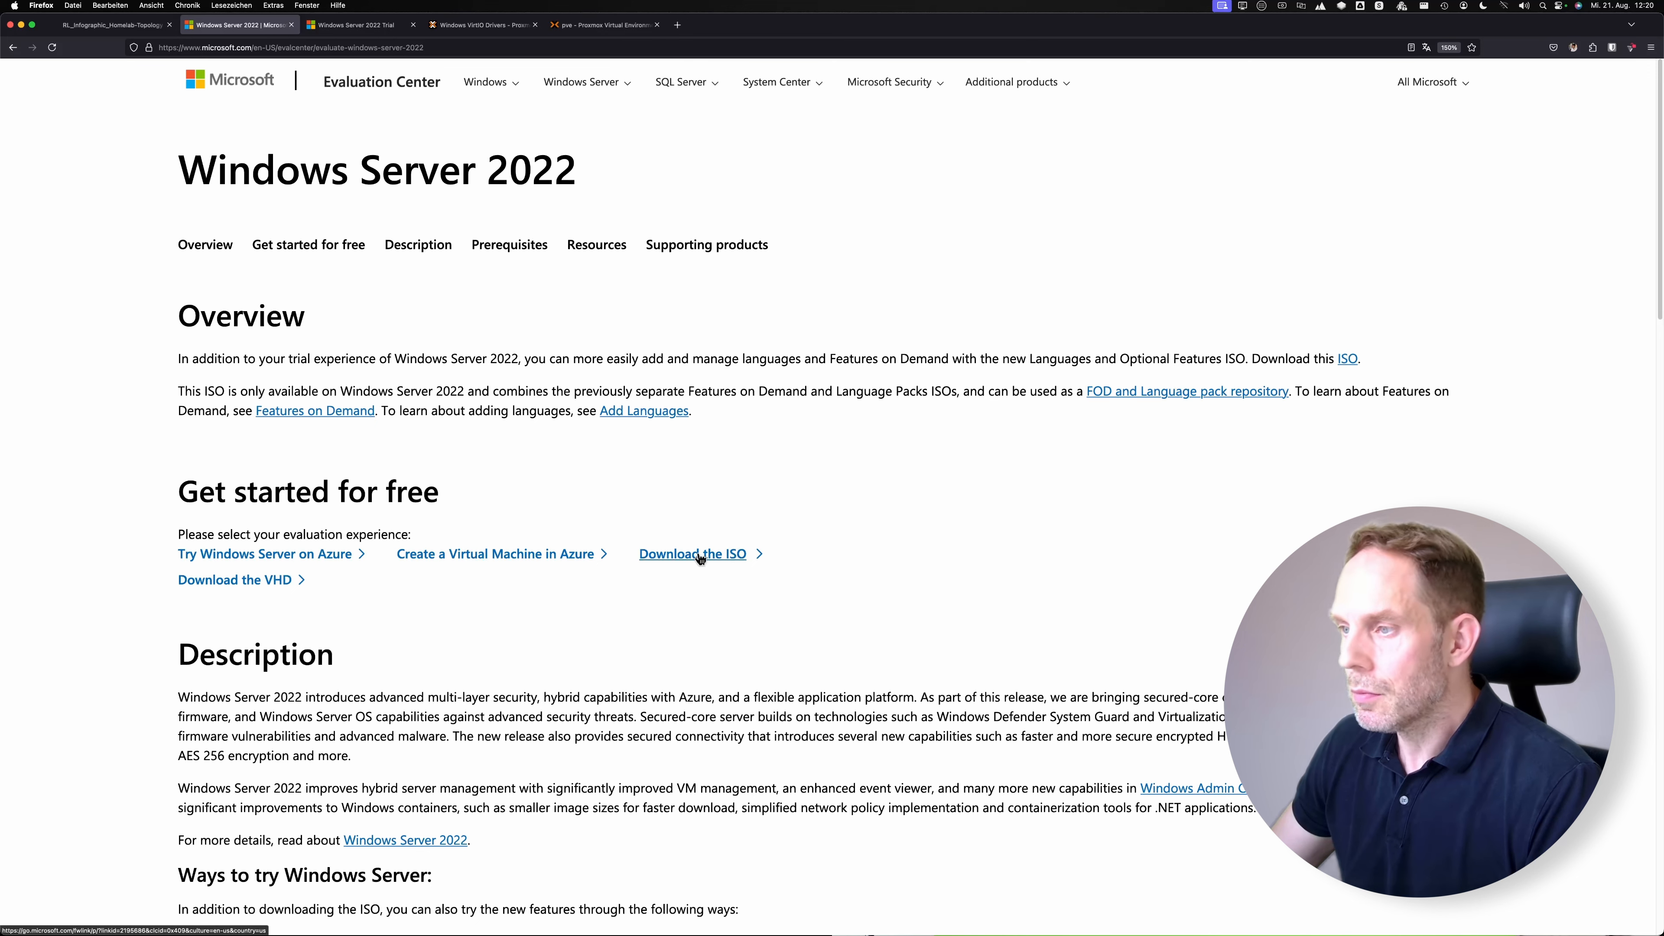
- Open the Windows Server 2022 ISO registration form and scroll down to its Download now button
{"action": "left_click", "coordinate": [700, 558]}
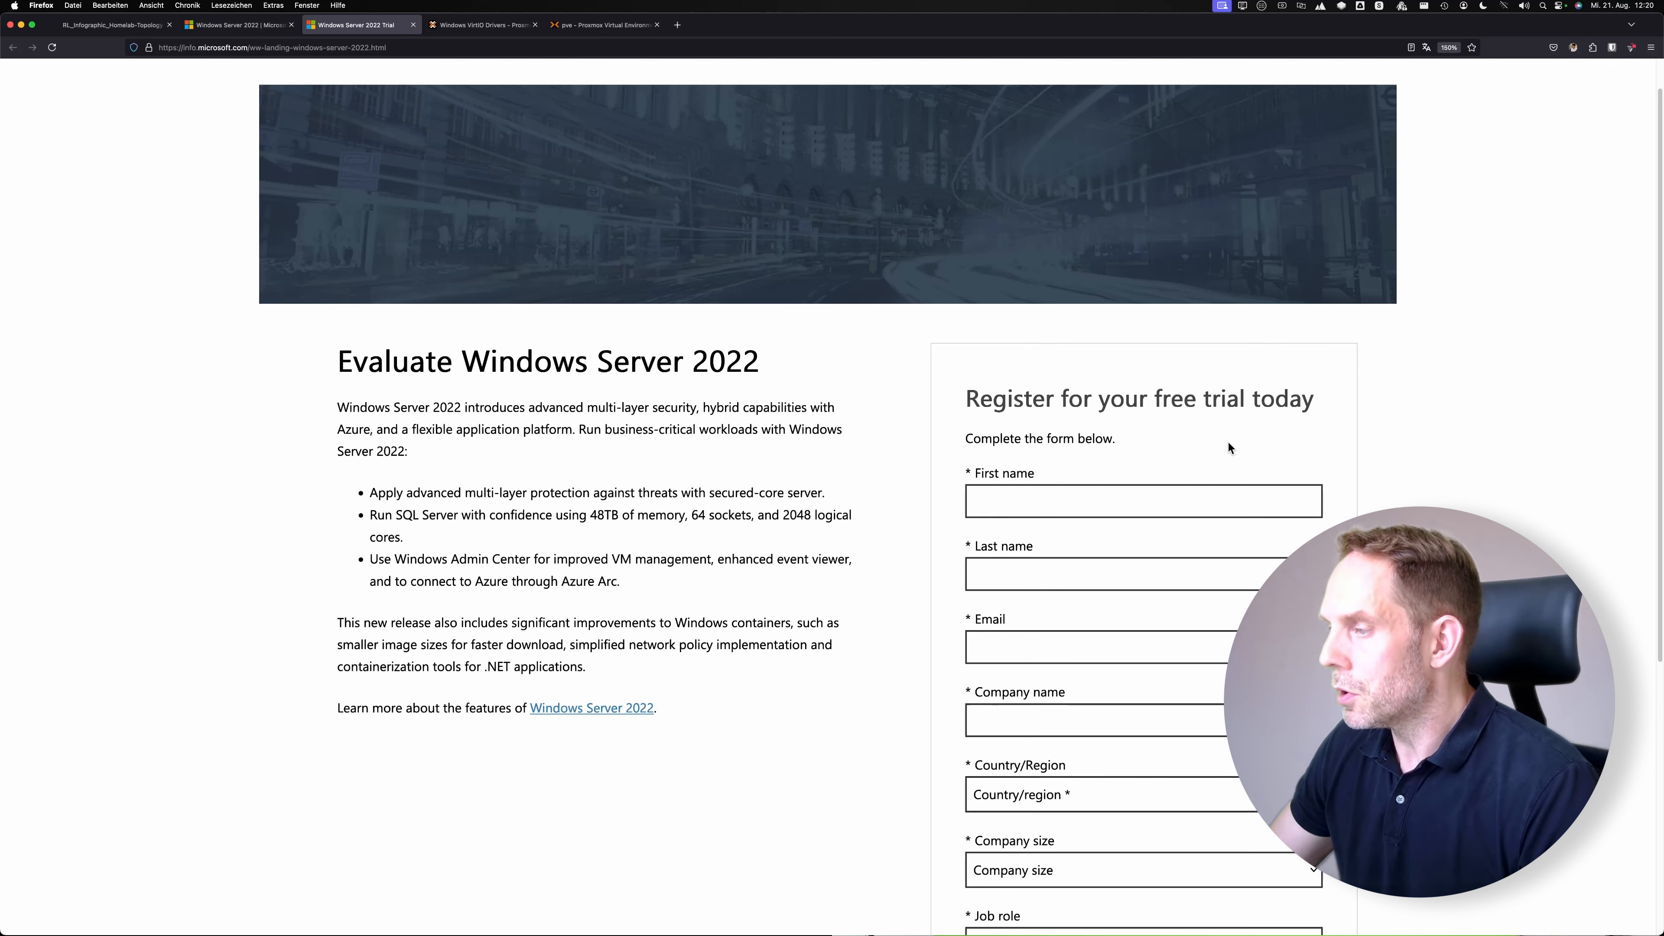
{"action": "scroll", "coordinate": [1232, 453], "scroll_direction": "down", "scroll_amount": 3}
{"action": "scroll", "coordinate": [1241, 475], "scroll_direction": "down", "scroll_amount": 4}
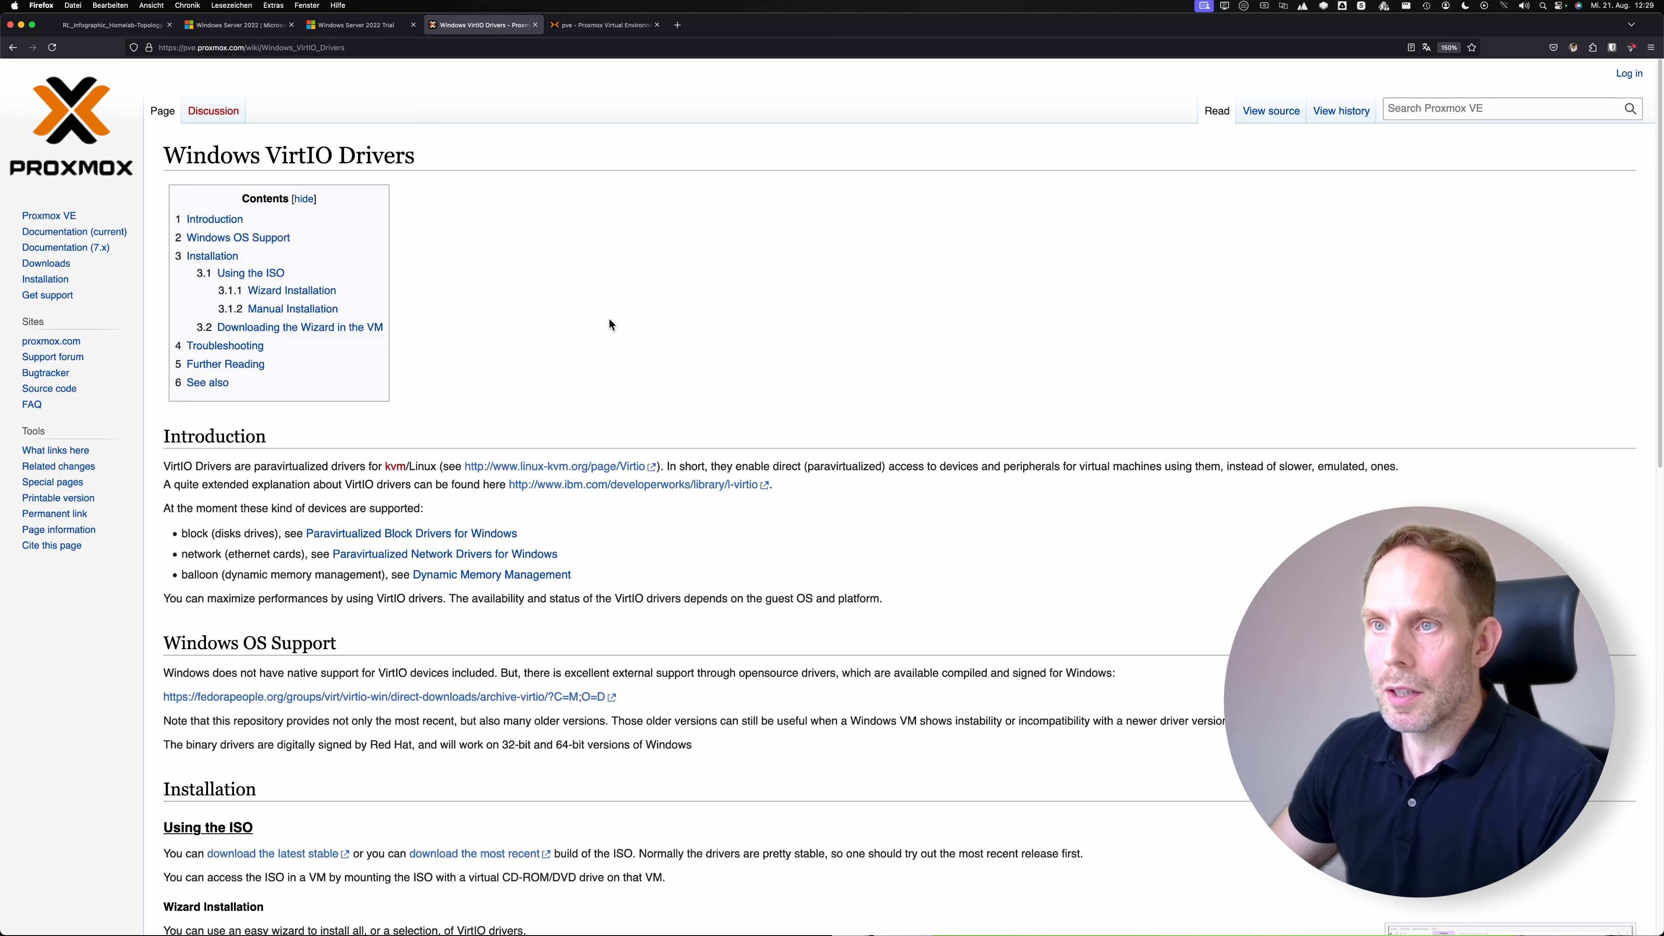
- Scroll the Windows VirtIO Drivers wiki page through Introduction, Windows OS Support and Installation
{"action": "scroll", "coordinate": [609, 325], "scroll_direction": "down", "scroll_amount": 5}
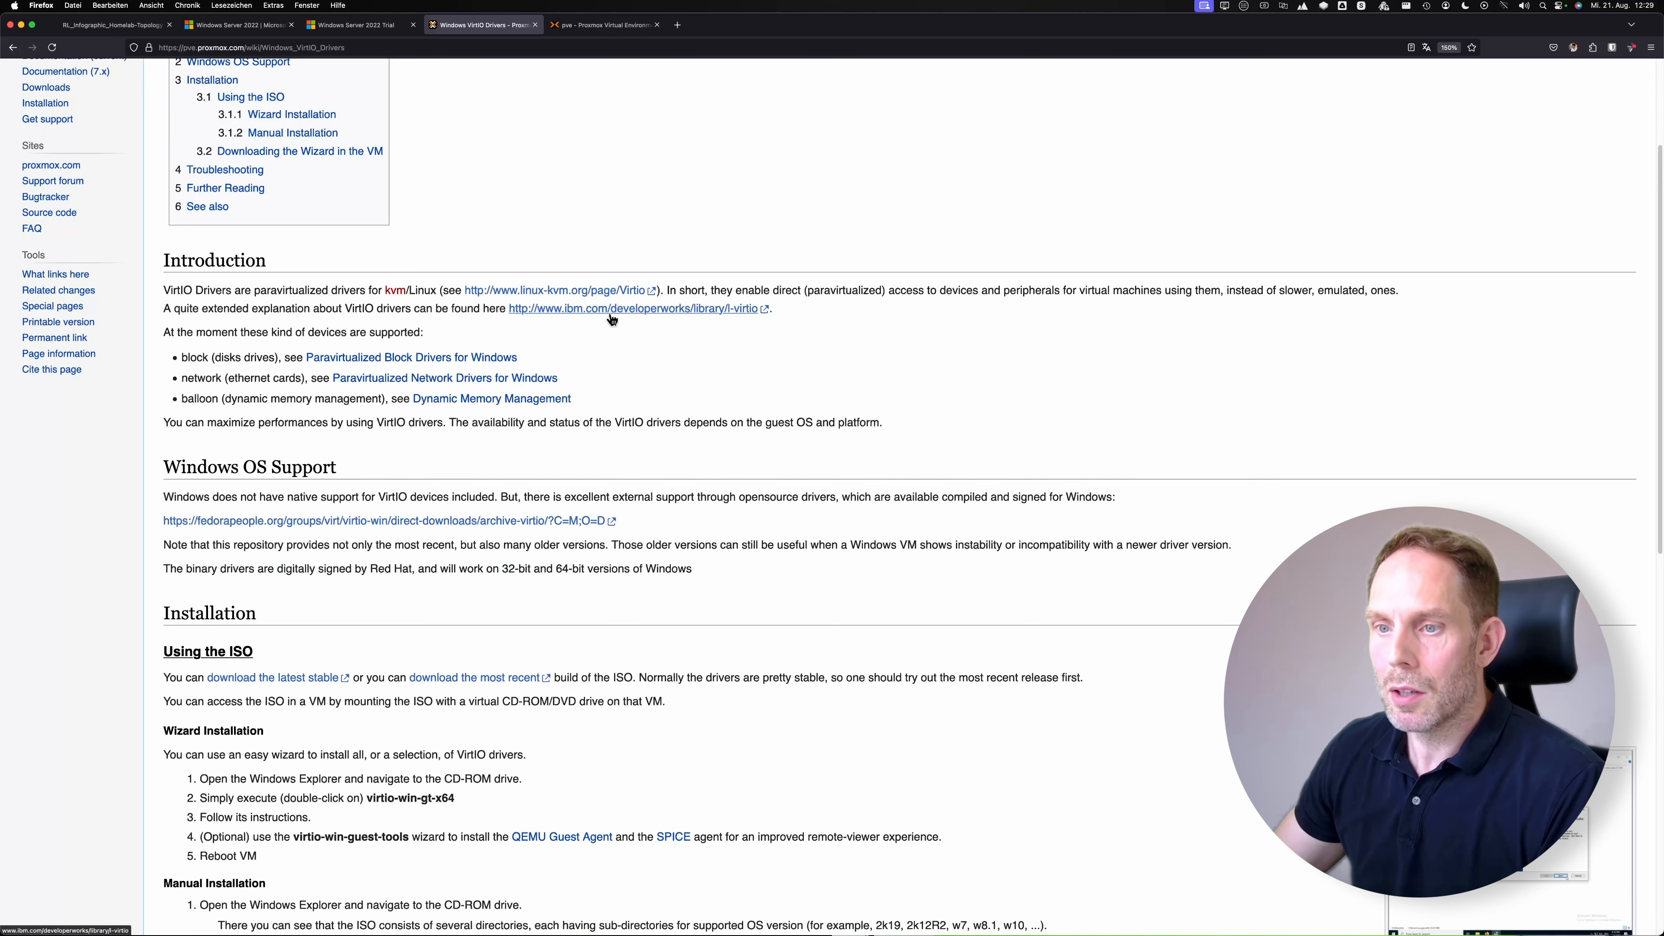
{"action": "scroll", "coordinate": [612, 324], "scroll_direction": "down", "scroll_amount": 2}
{"action": "scroll", "coordinate": [619, 344], "scroll_direction": "down", "scroll_amount": 4}
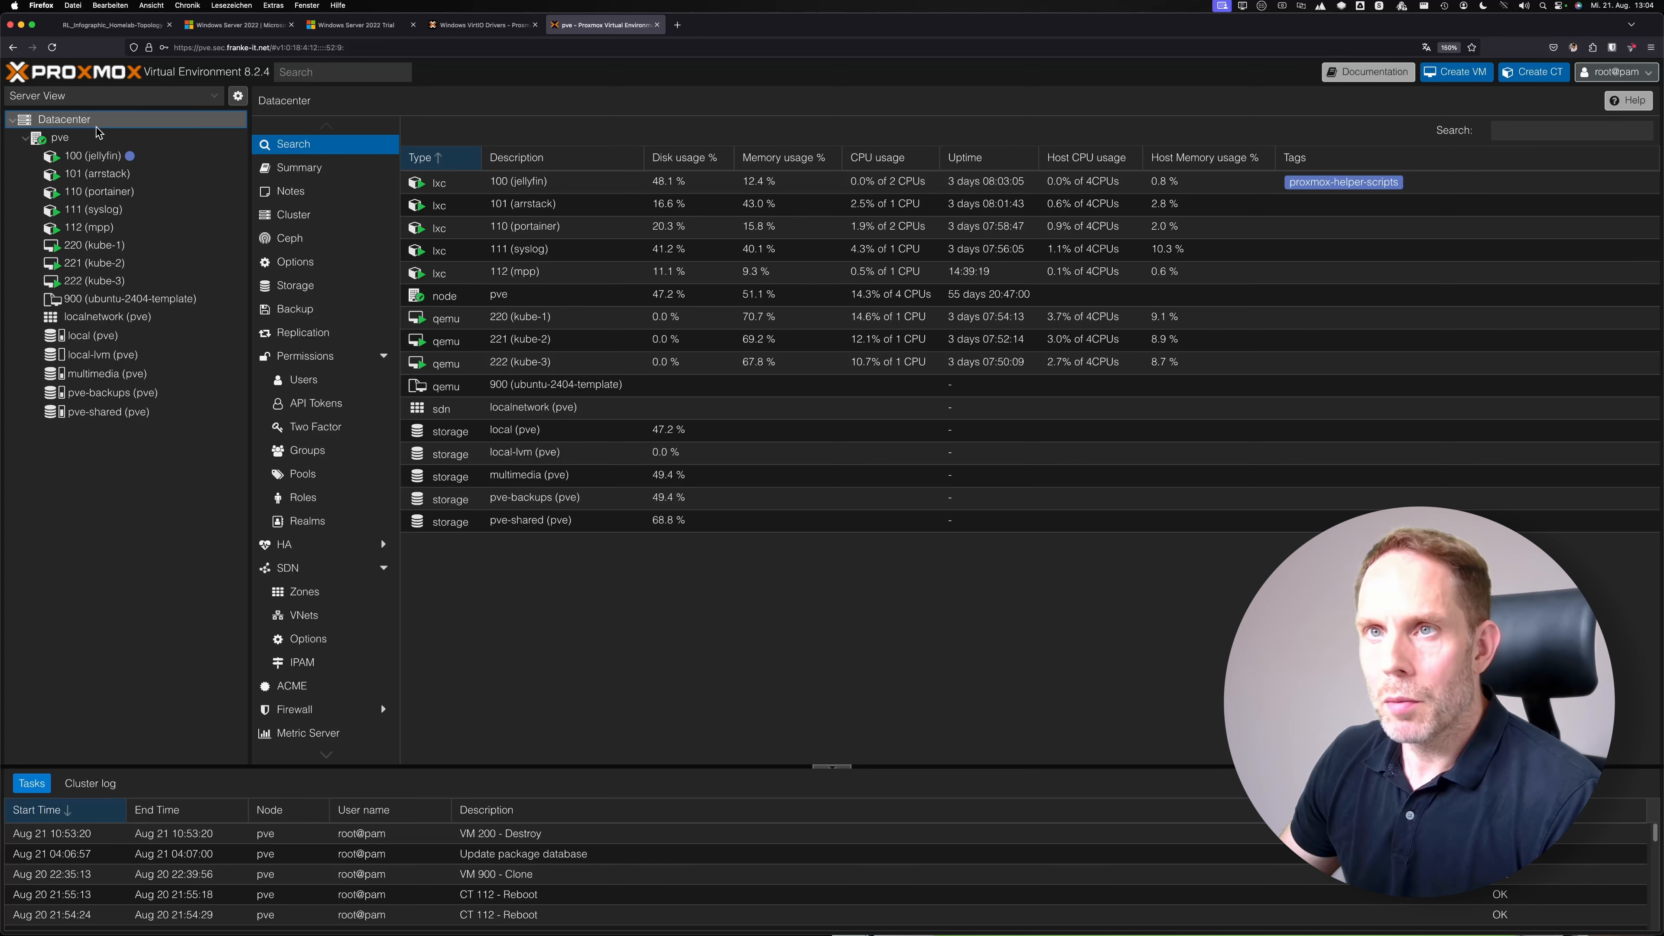
- List the ISO images on the local (pve) storage and start a new ISO upload
{"action": "left_click", "coordinate": [80, 341]}
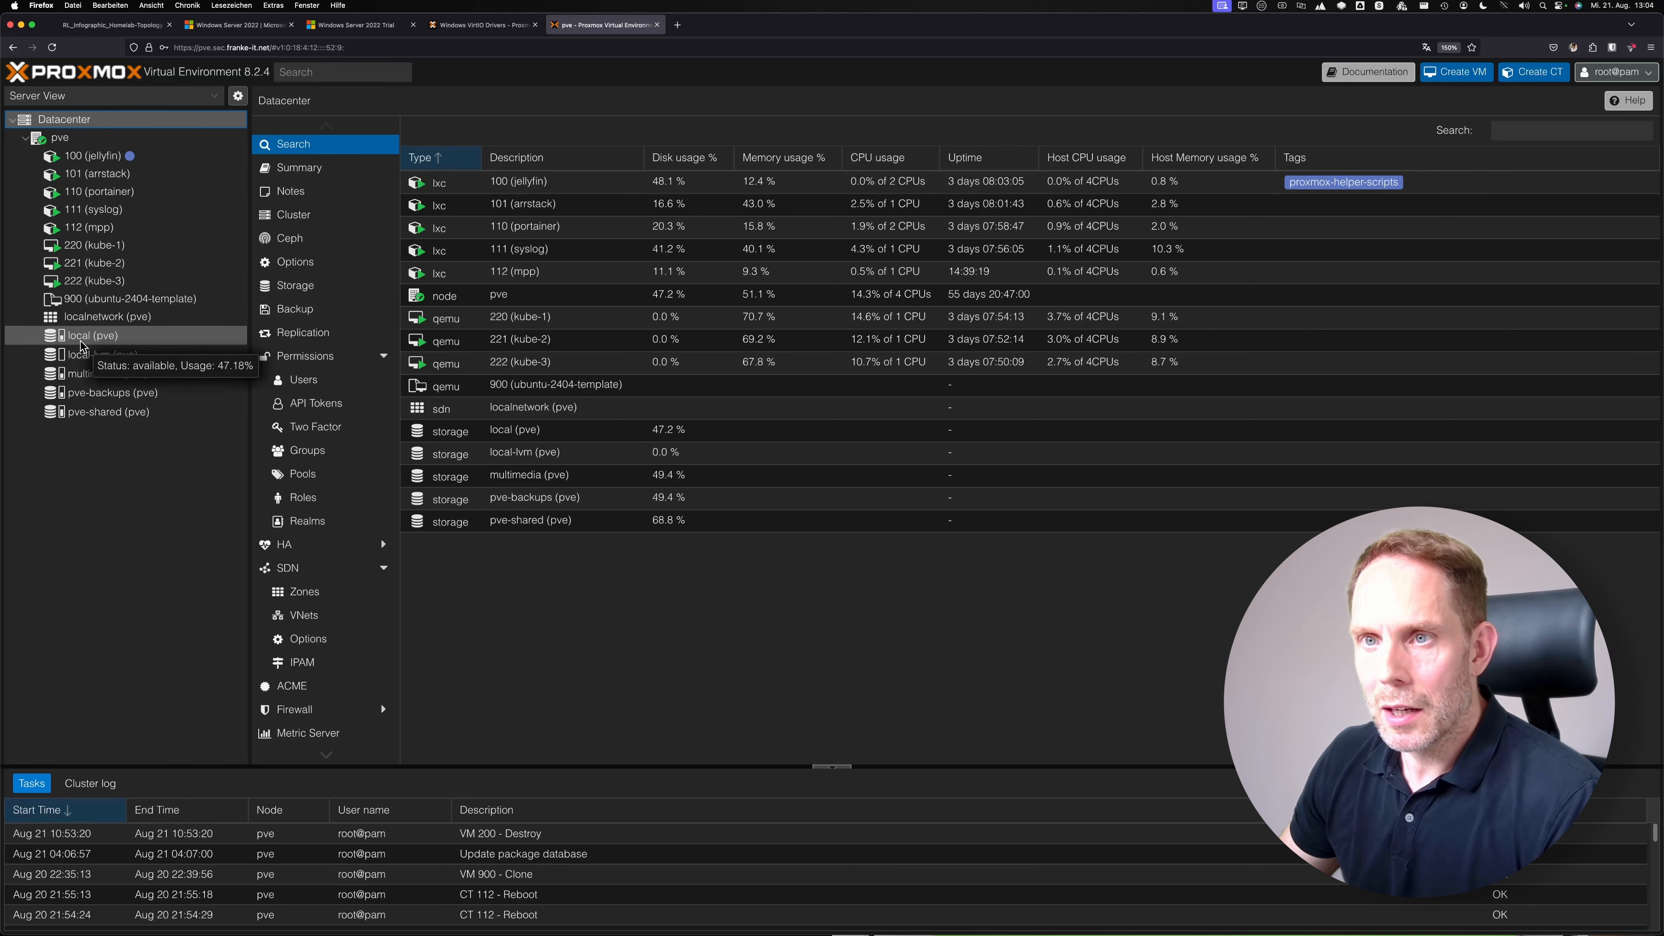
{"action": "left_click", "coordinate": [310, 182]}
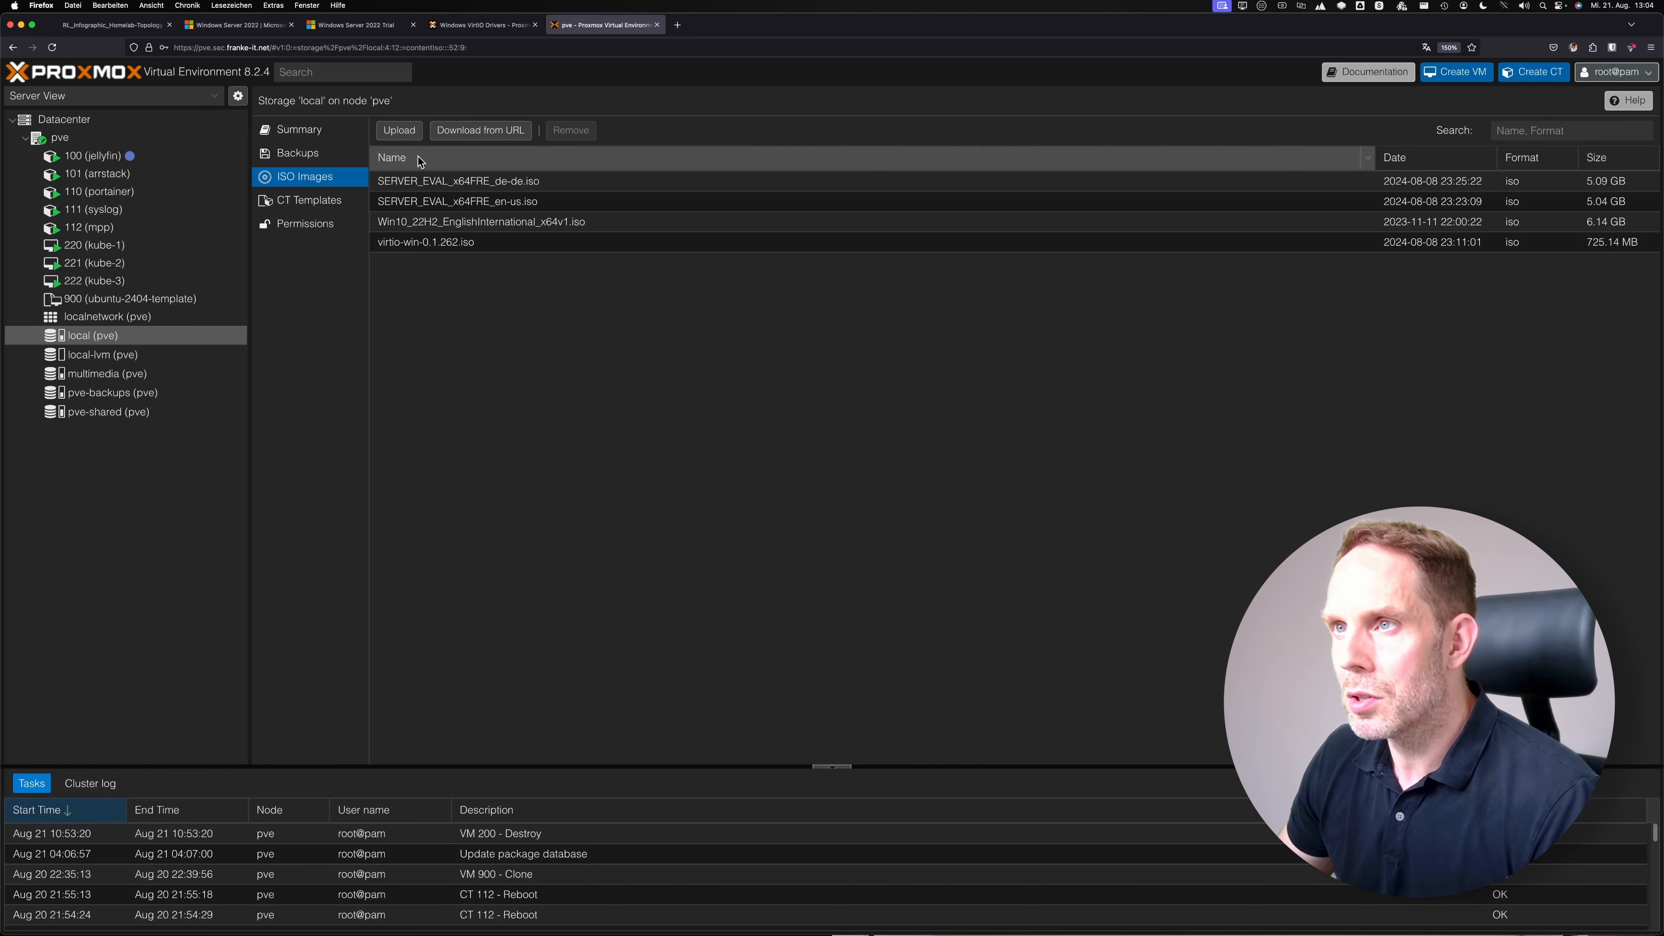
{"action": "left_click", "coordinate": [400, 129]}
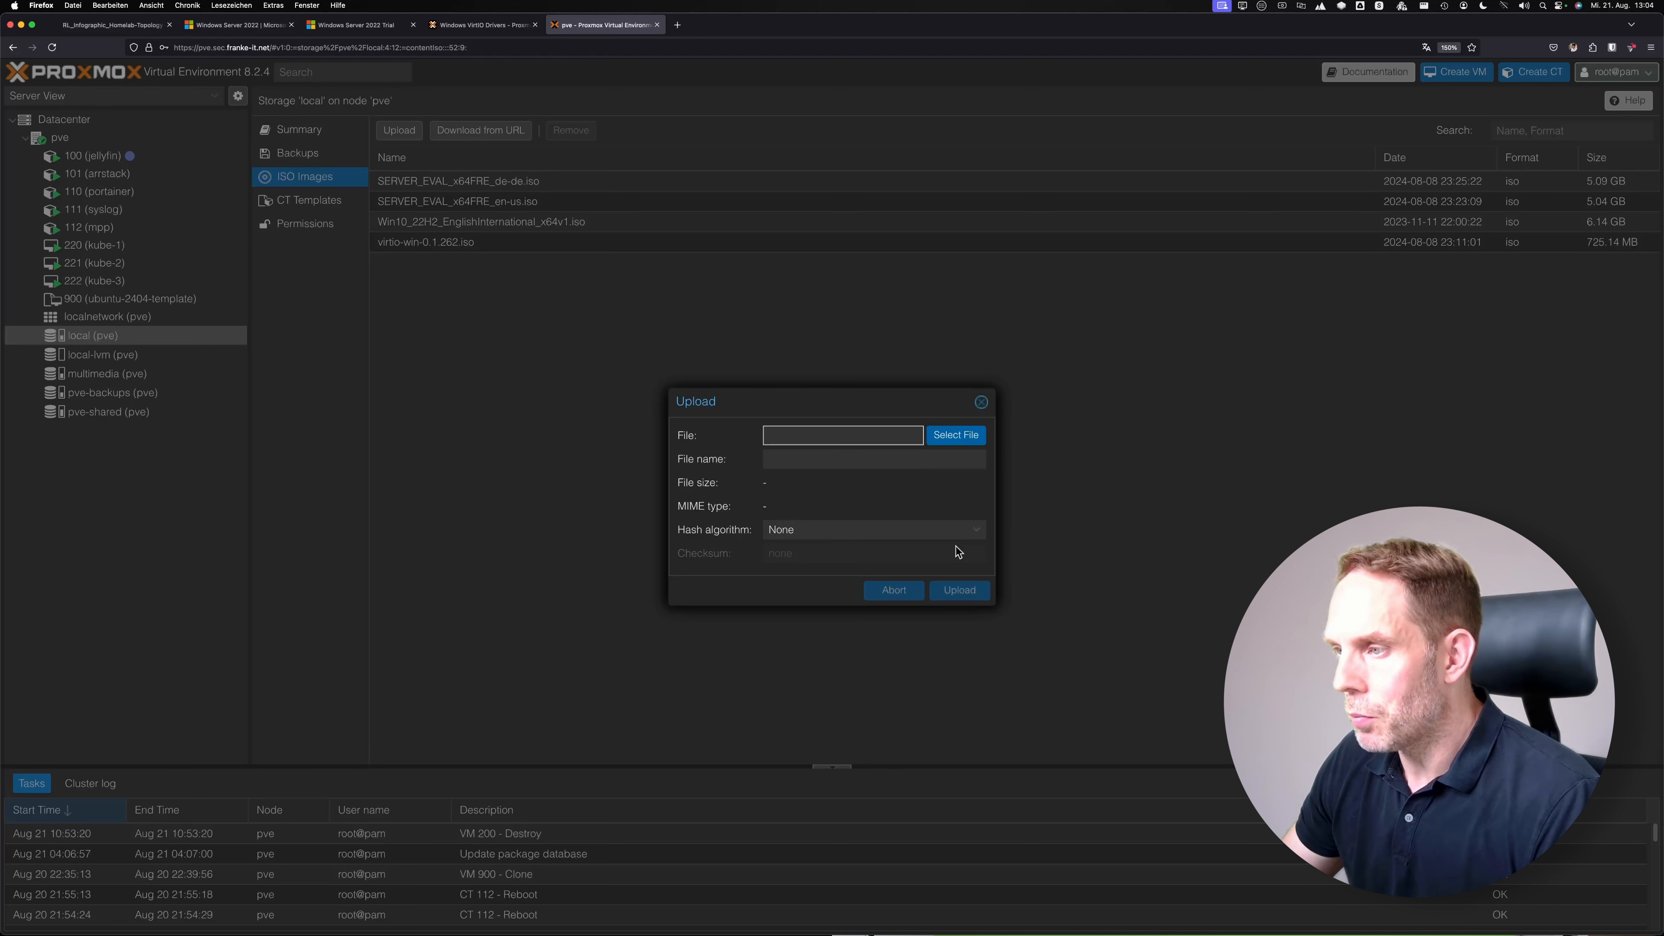
- Leave the upload's hash algorithm at None and close the Upload dialog
{"action": "left_click", "coordinate": [926, 537]}
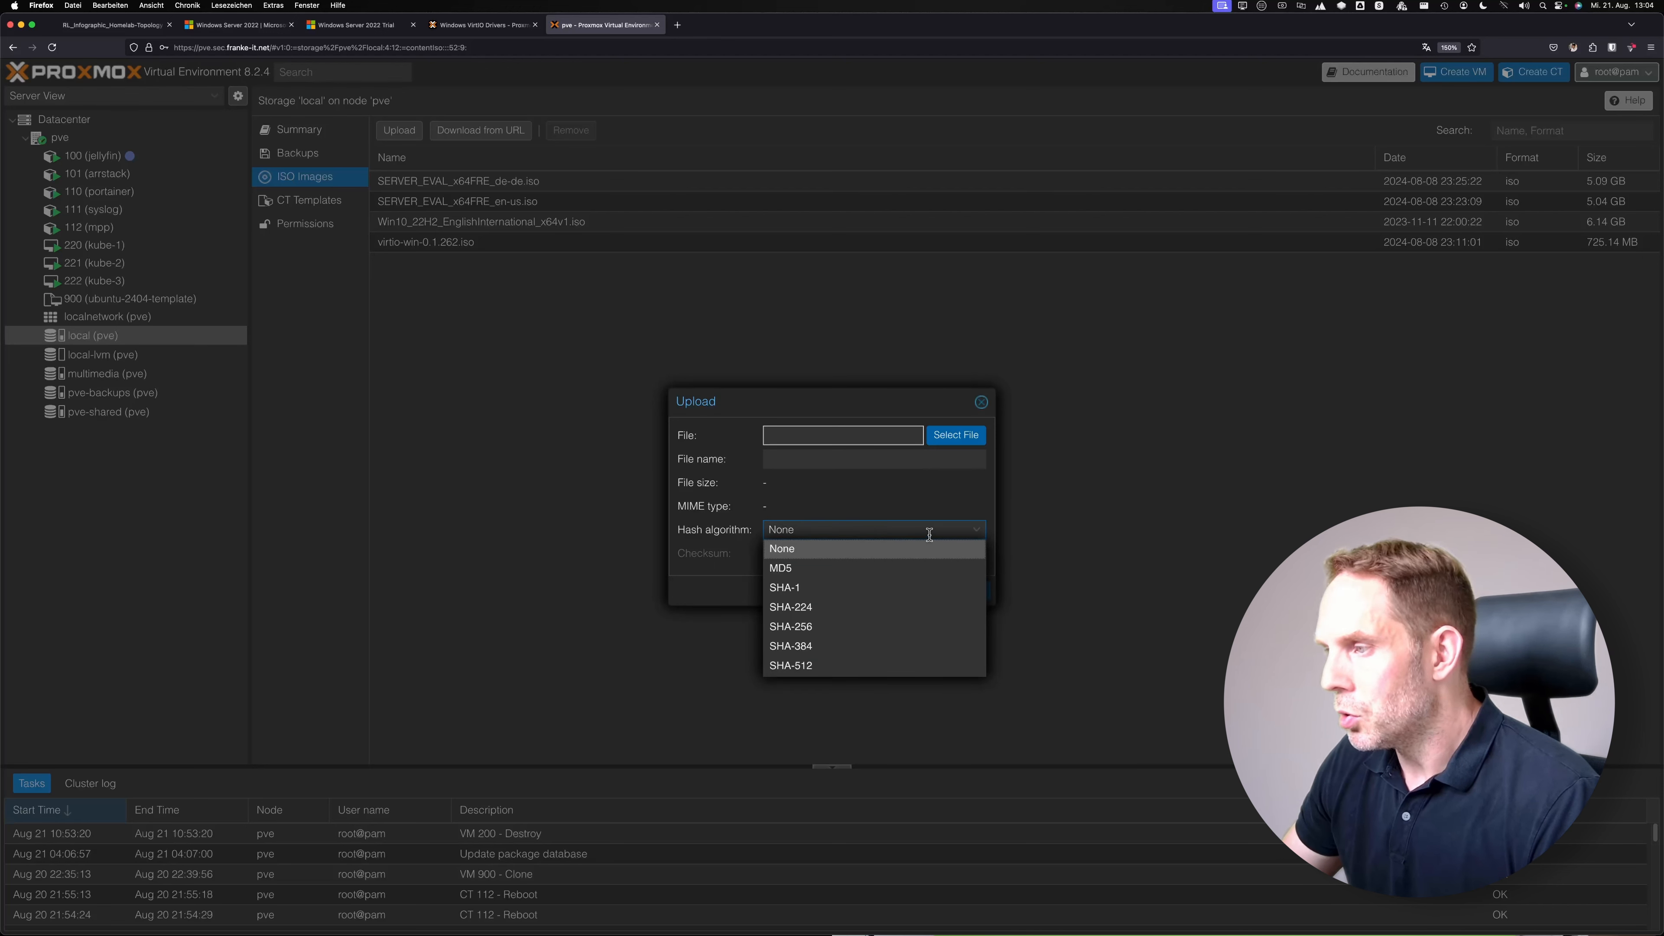
{"action": "left_click", "coordinate": [961, 512]}
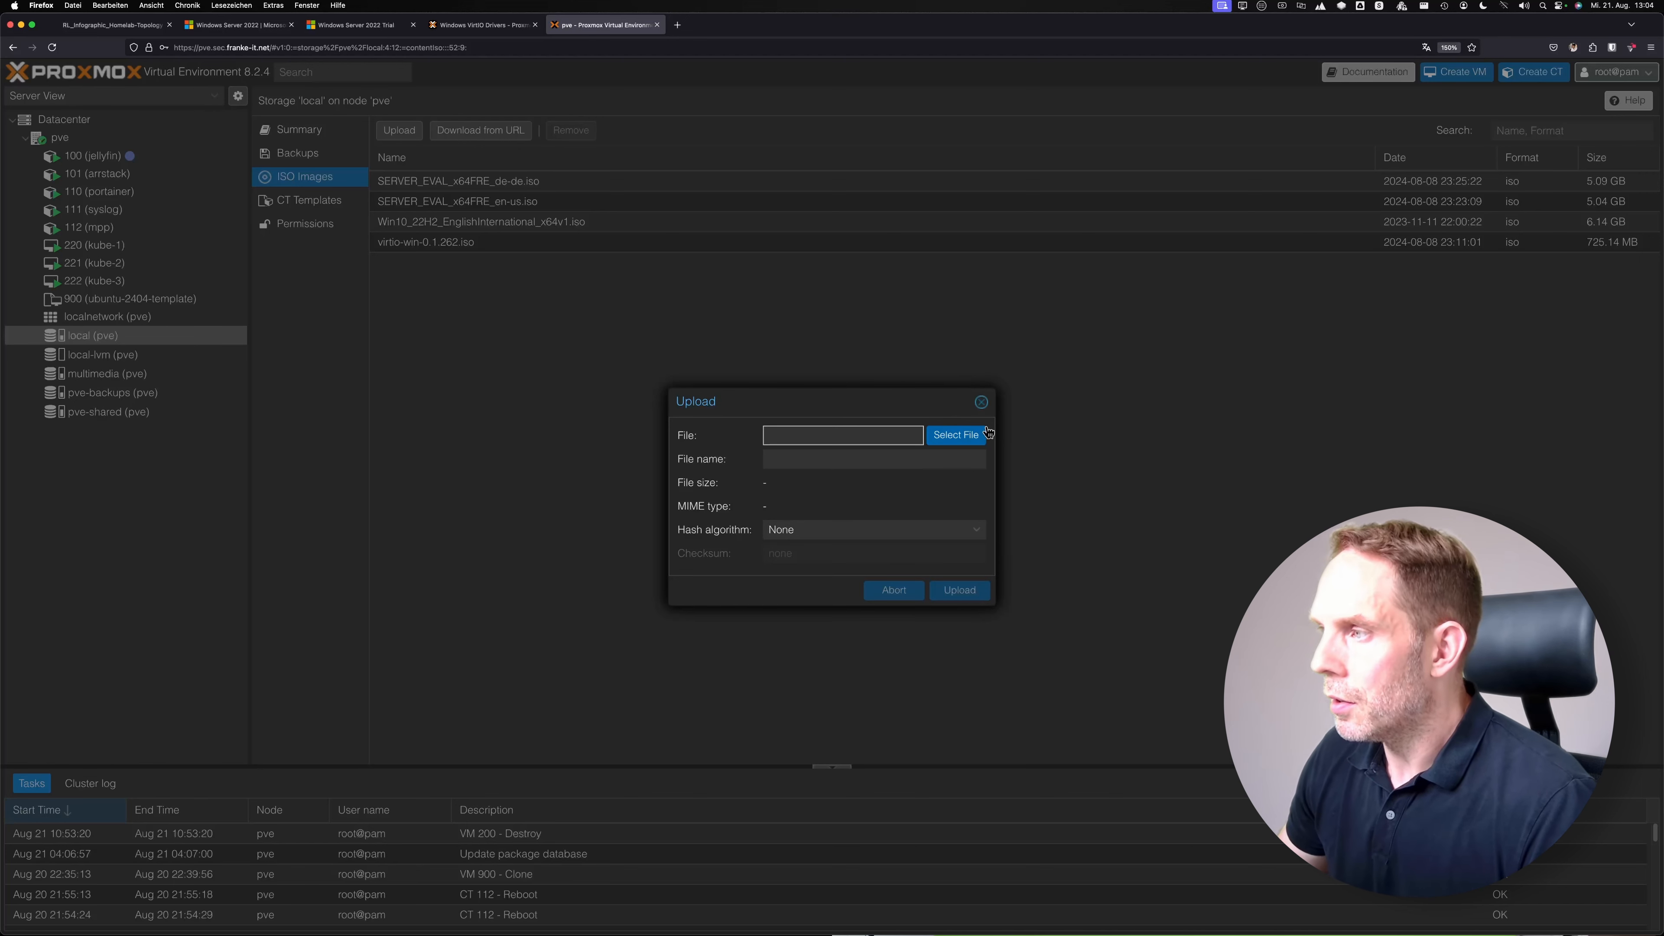
{"action": "left_click", "coordinate": [981, 403]}
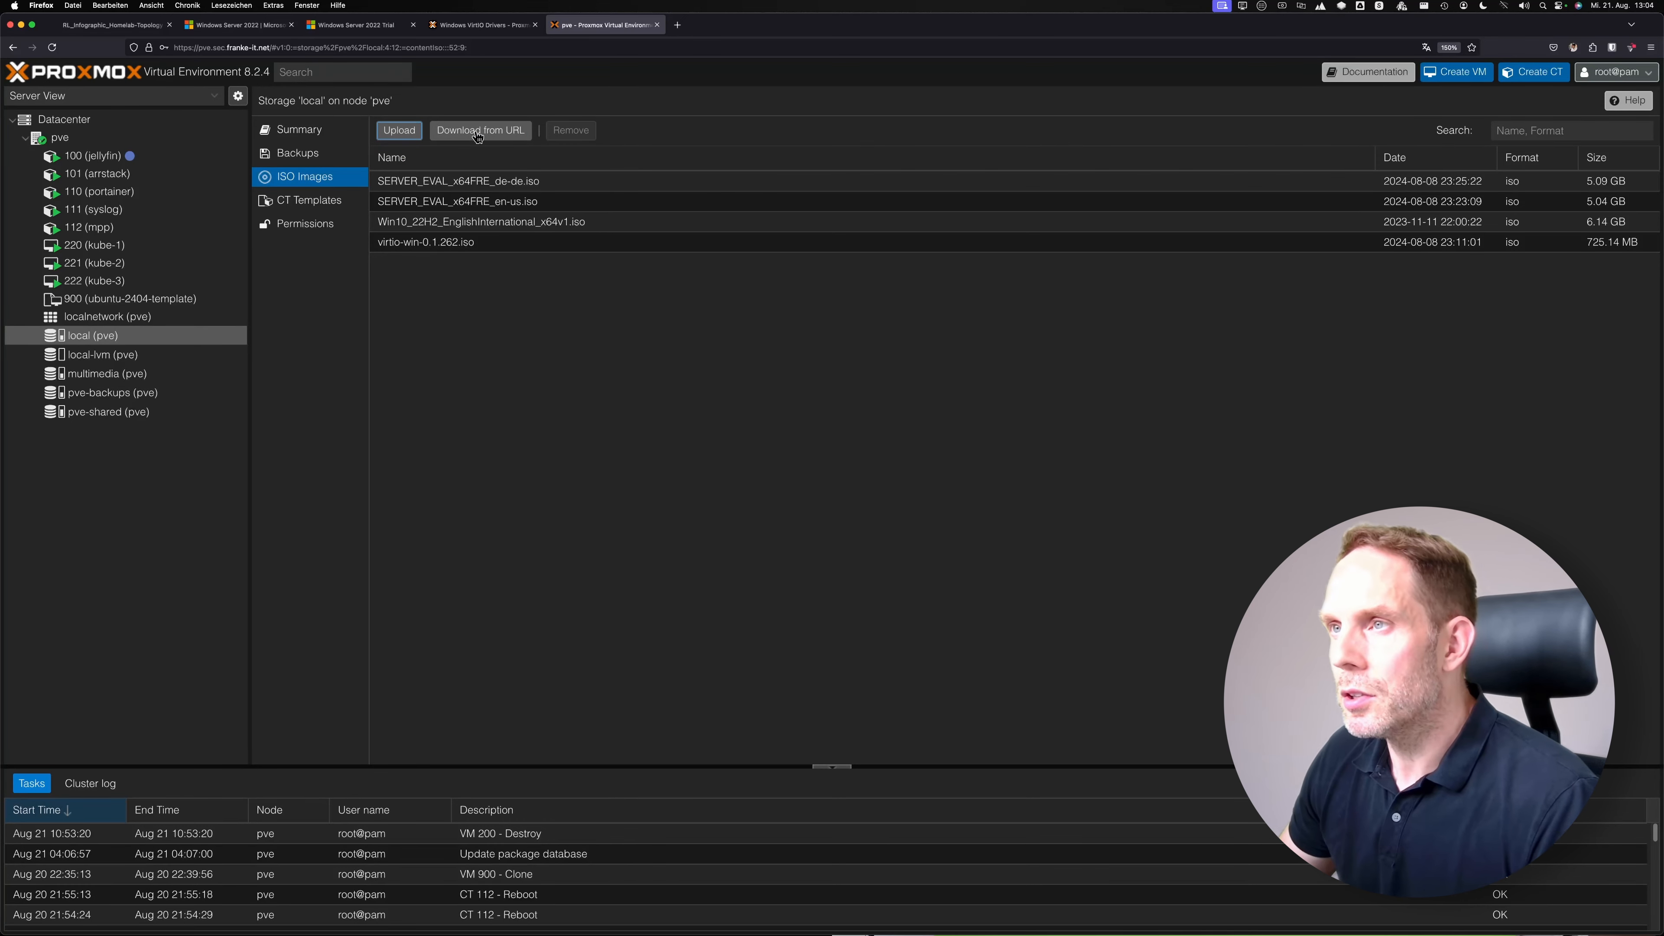
- Review the Hash algorithm options in the Download from URL form
{"action": "left_click", "coordinate": [479, 135]}
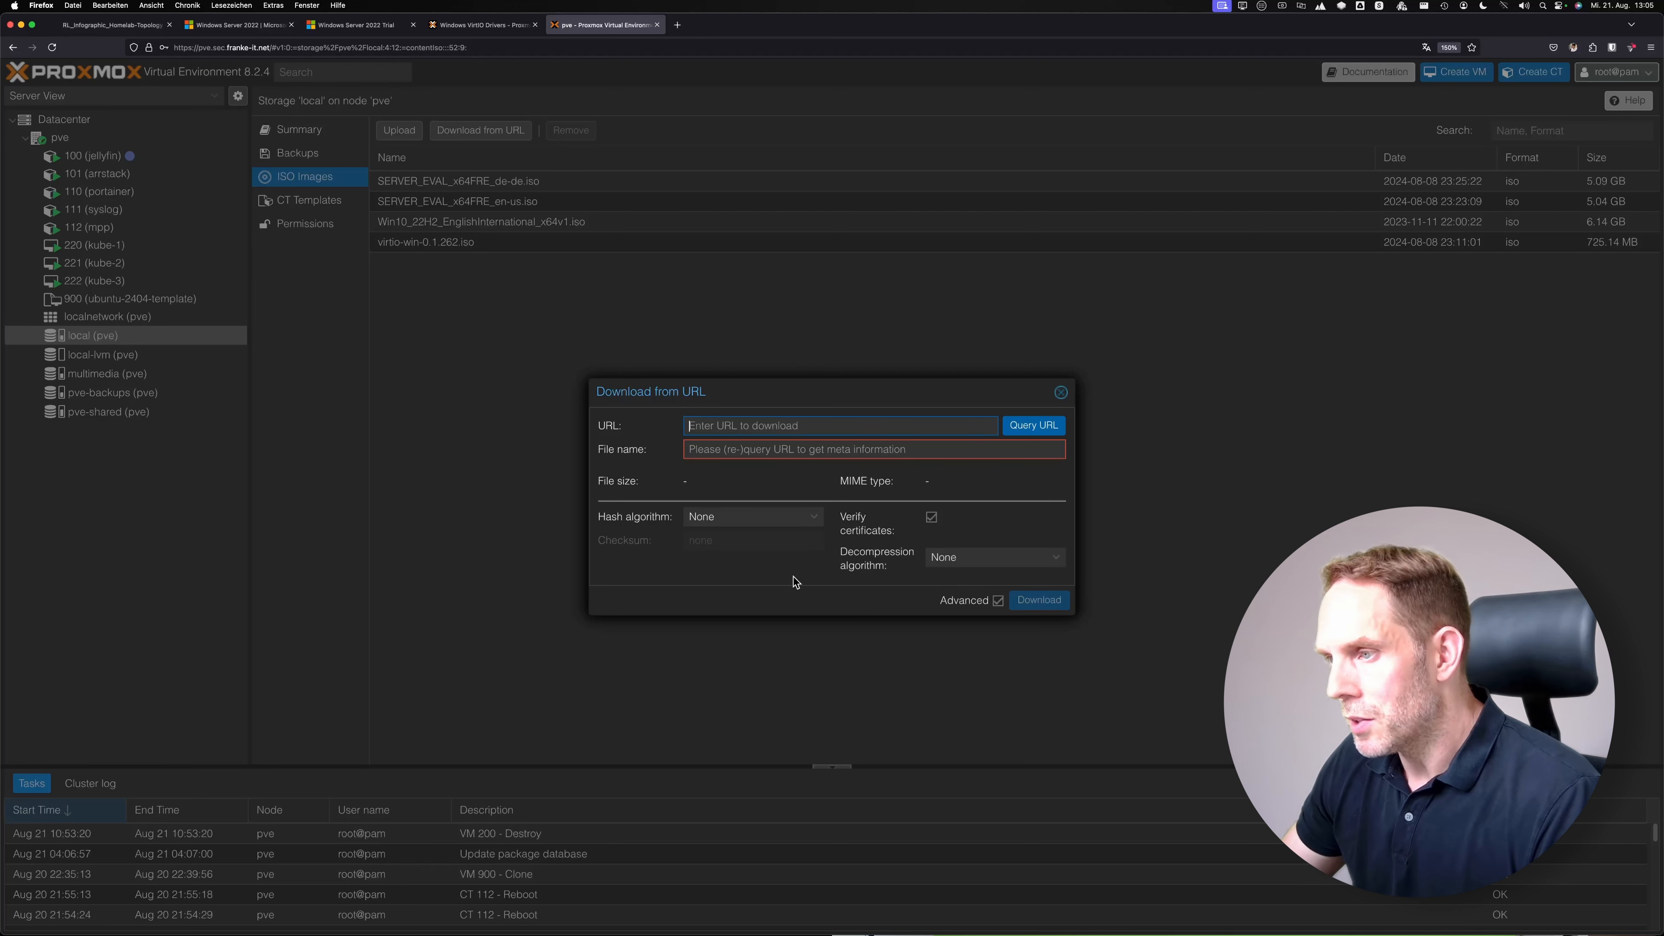
{"action": "left_click", "coordinate": [815, 519]}
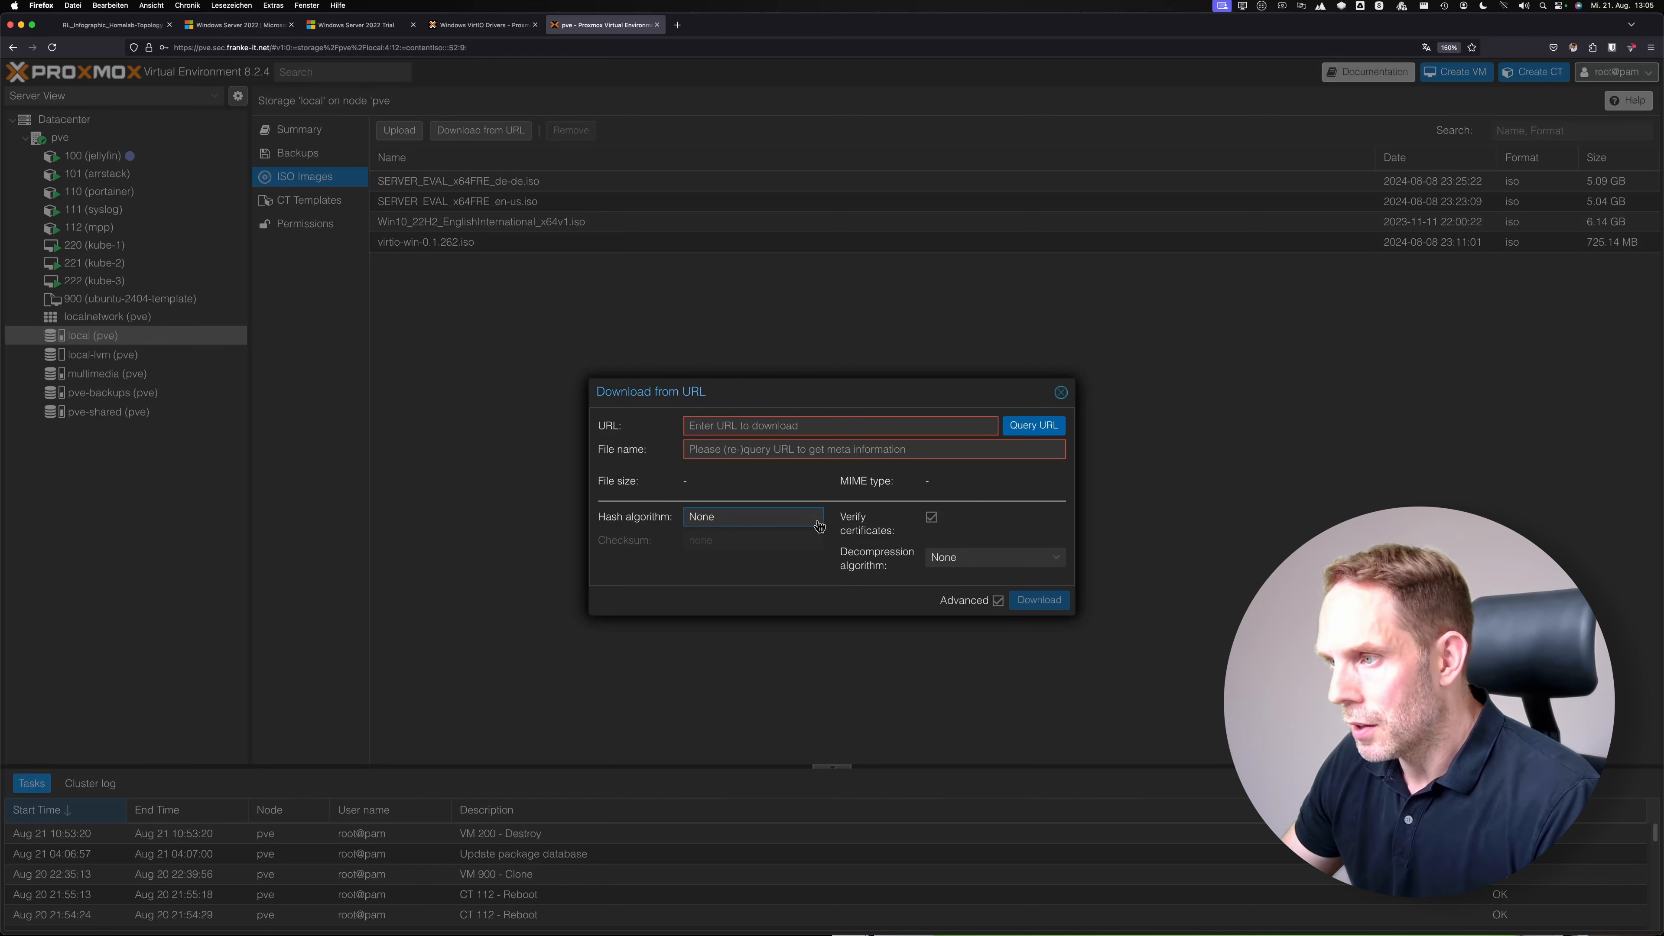
{"action": "left_click", "coordinate": [818, 523]}
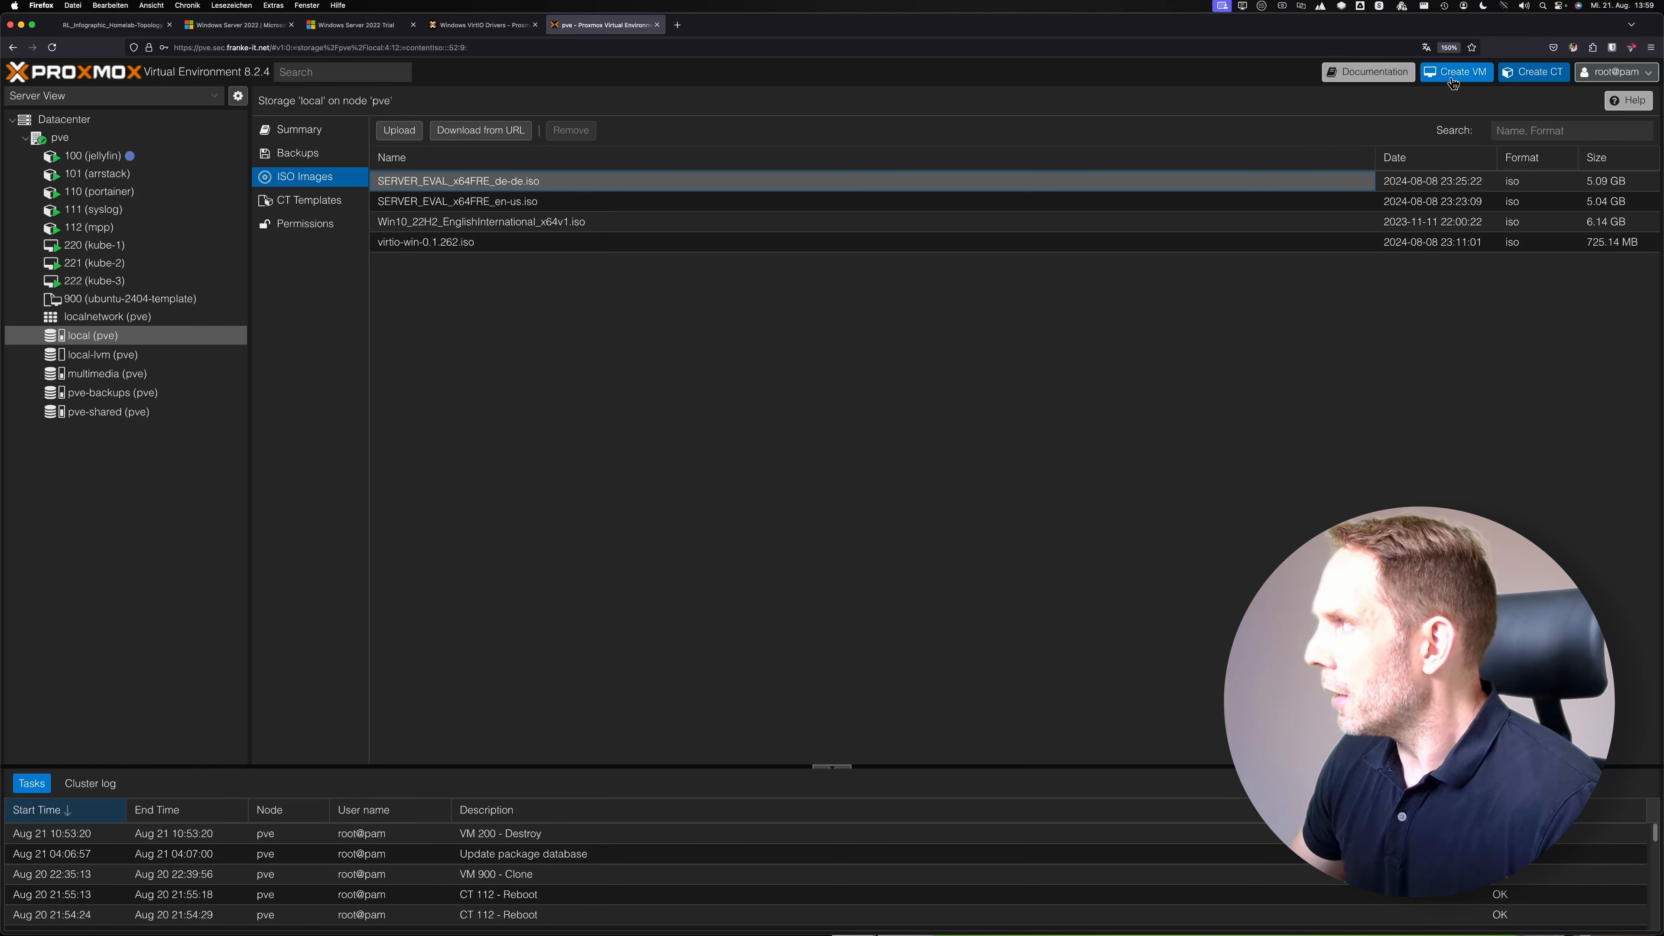
- Start a new VM with VM ID 501 and a name
{"action": "left_click", "coordinate": [1453, 76]}
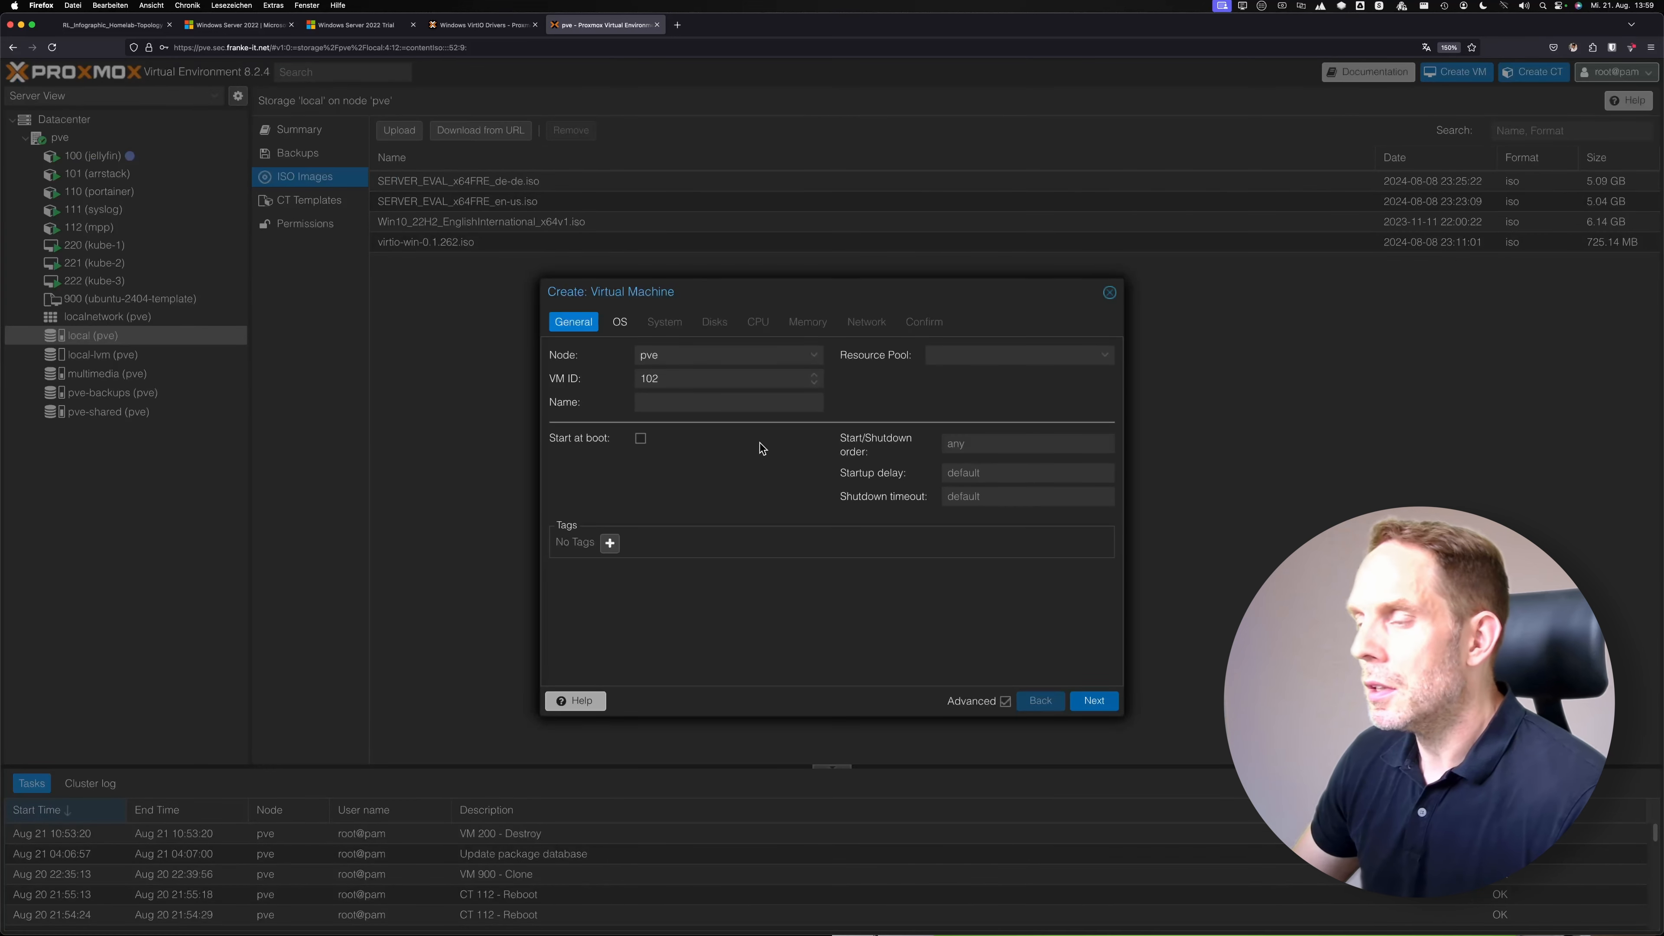
{"action": "double_click", "coordinate": [697, 385]}
{"action": "type", "text": "50"}
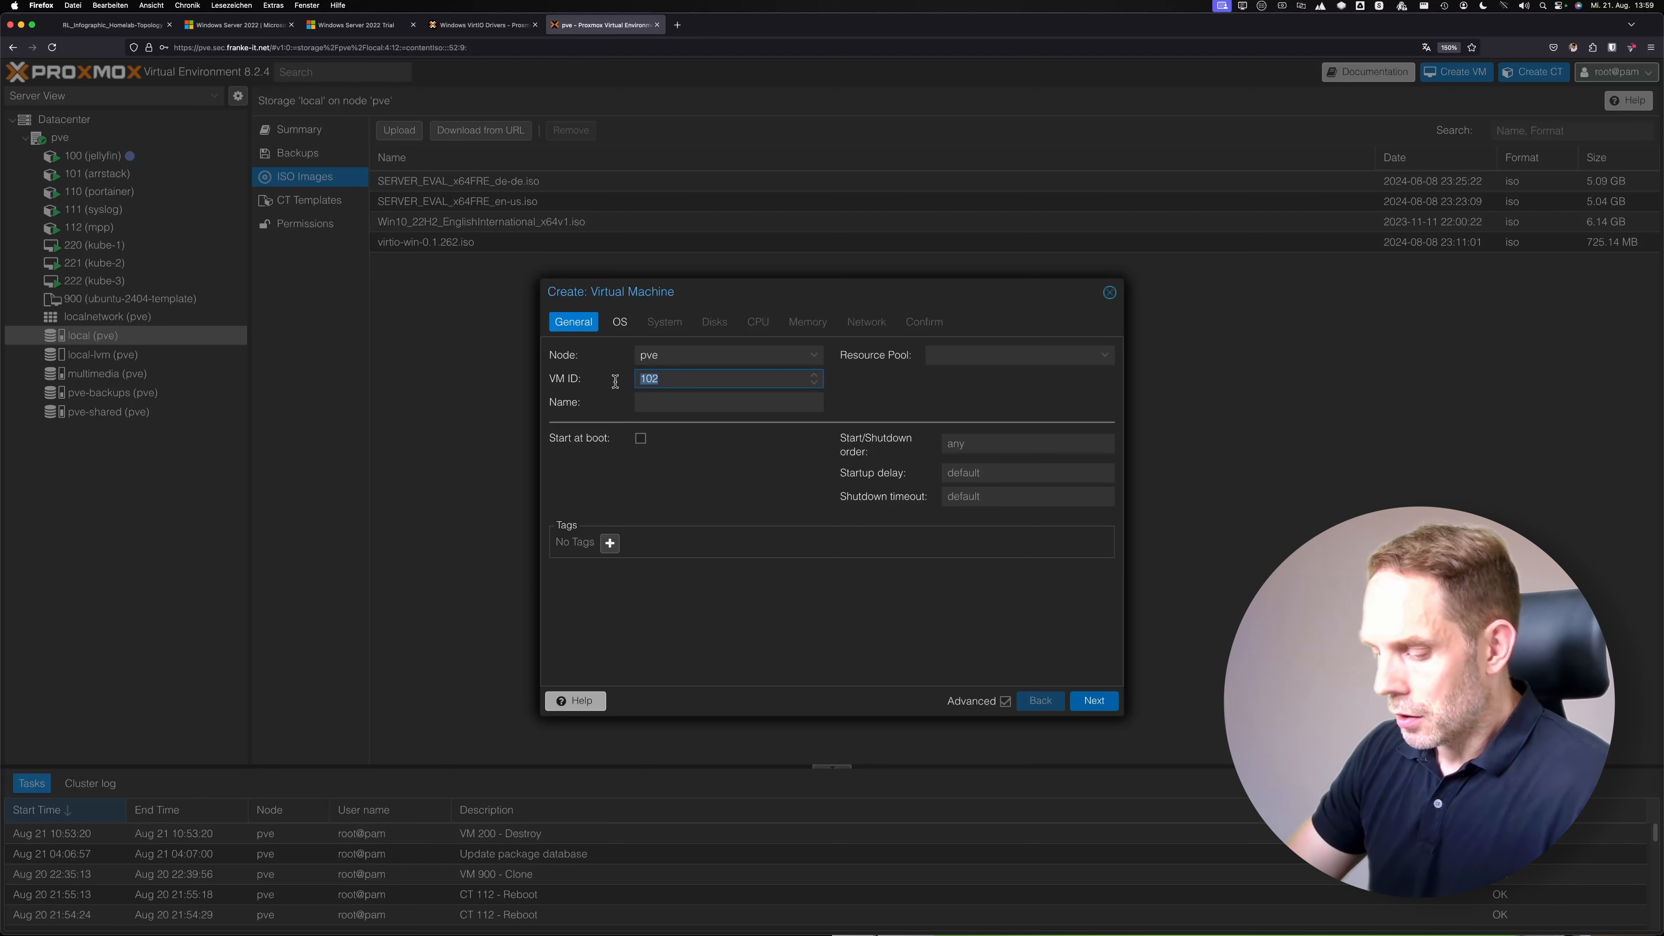
{"action": "type", "text": "1"}
{"action": "key", "text": "Tab"}
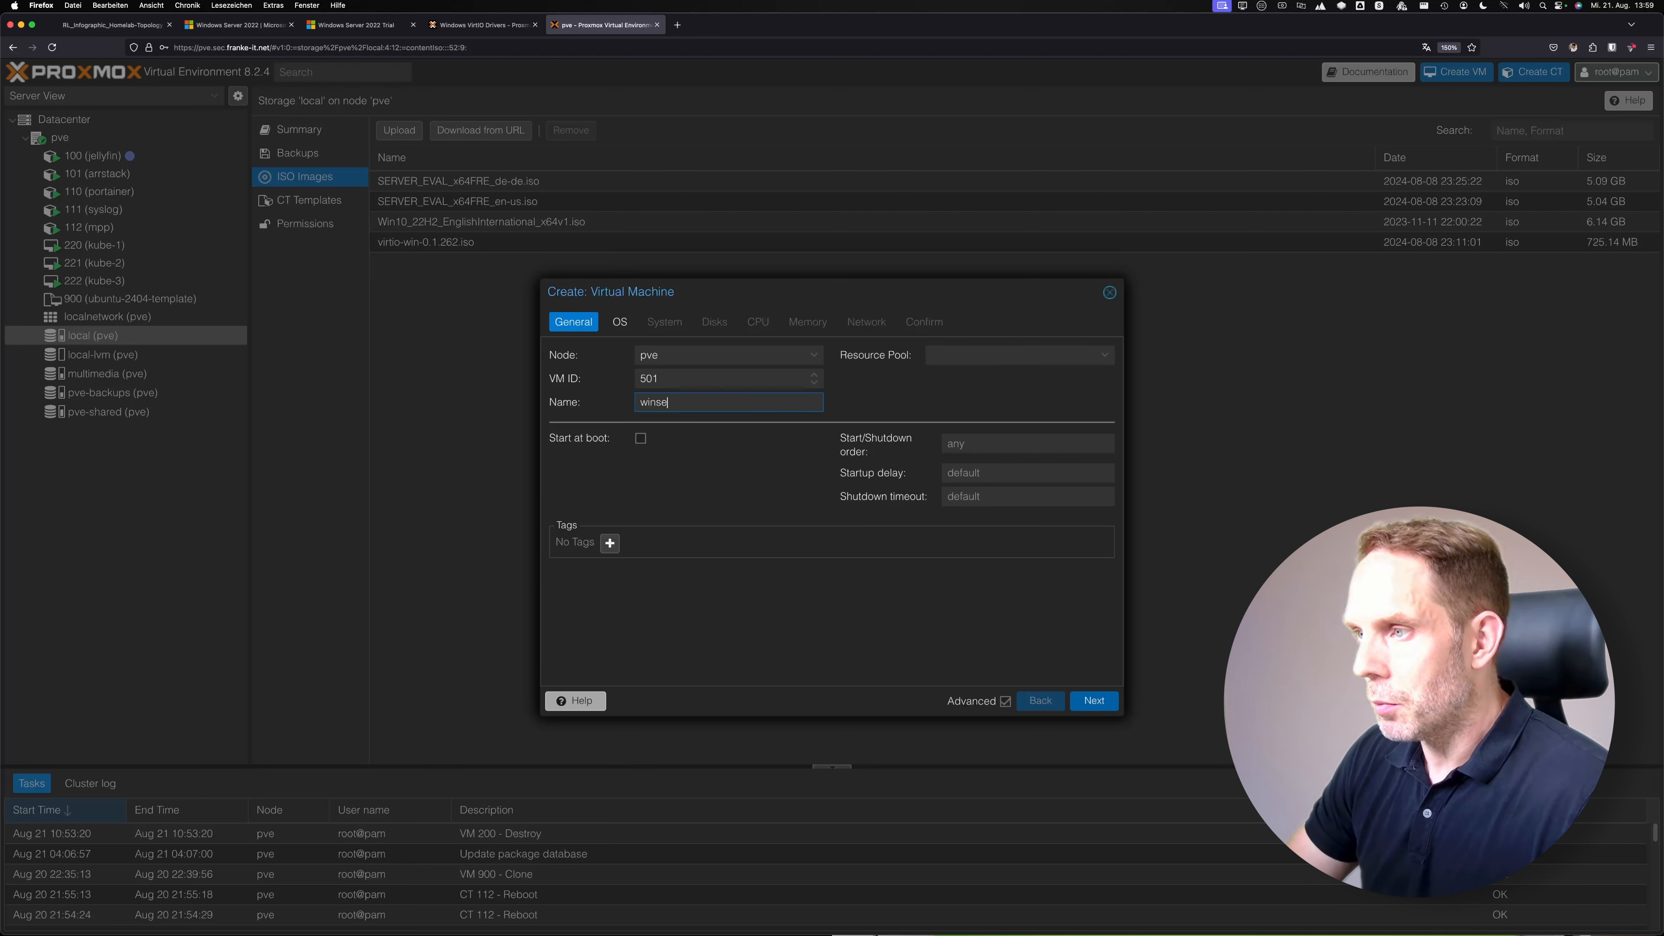
{"action": "left_click", "coordinate": [1098, 700]}
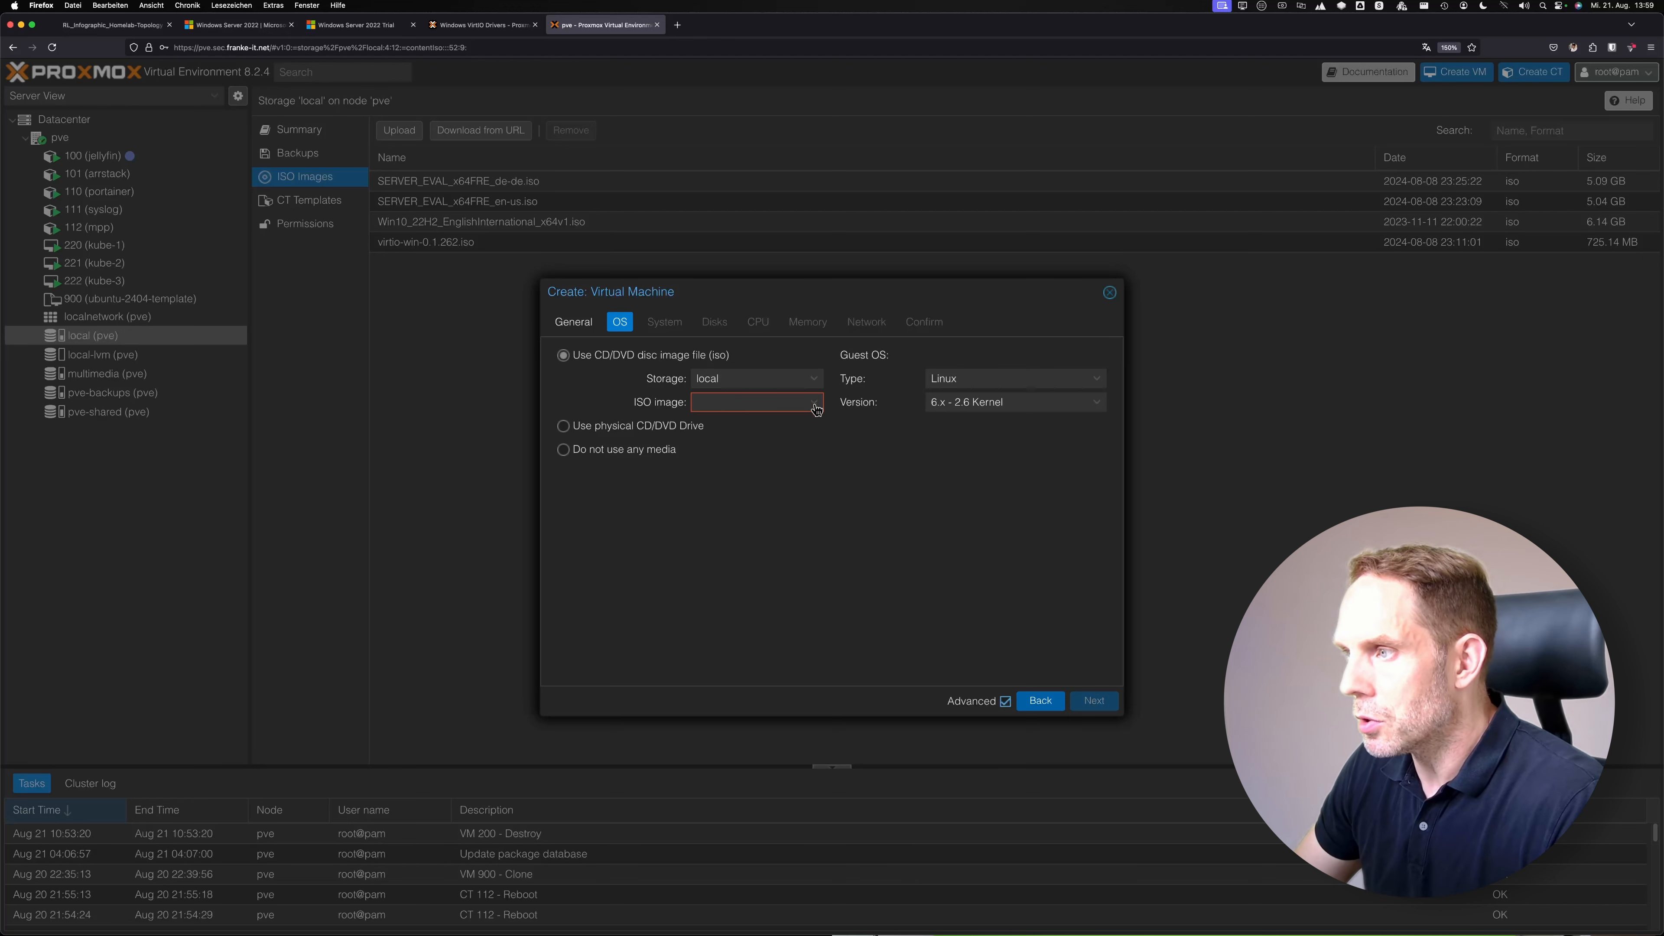
- Use the en-us Windows Server ISO with guest type Microsoft Windows 11/2022/2025
{"action": "left_click", "coordinate": [816, 407]}
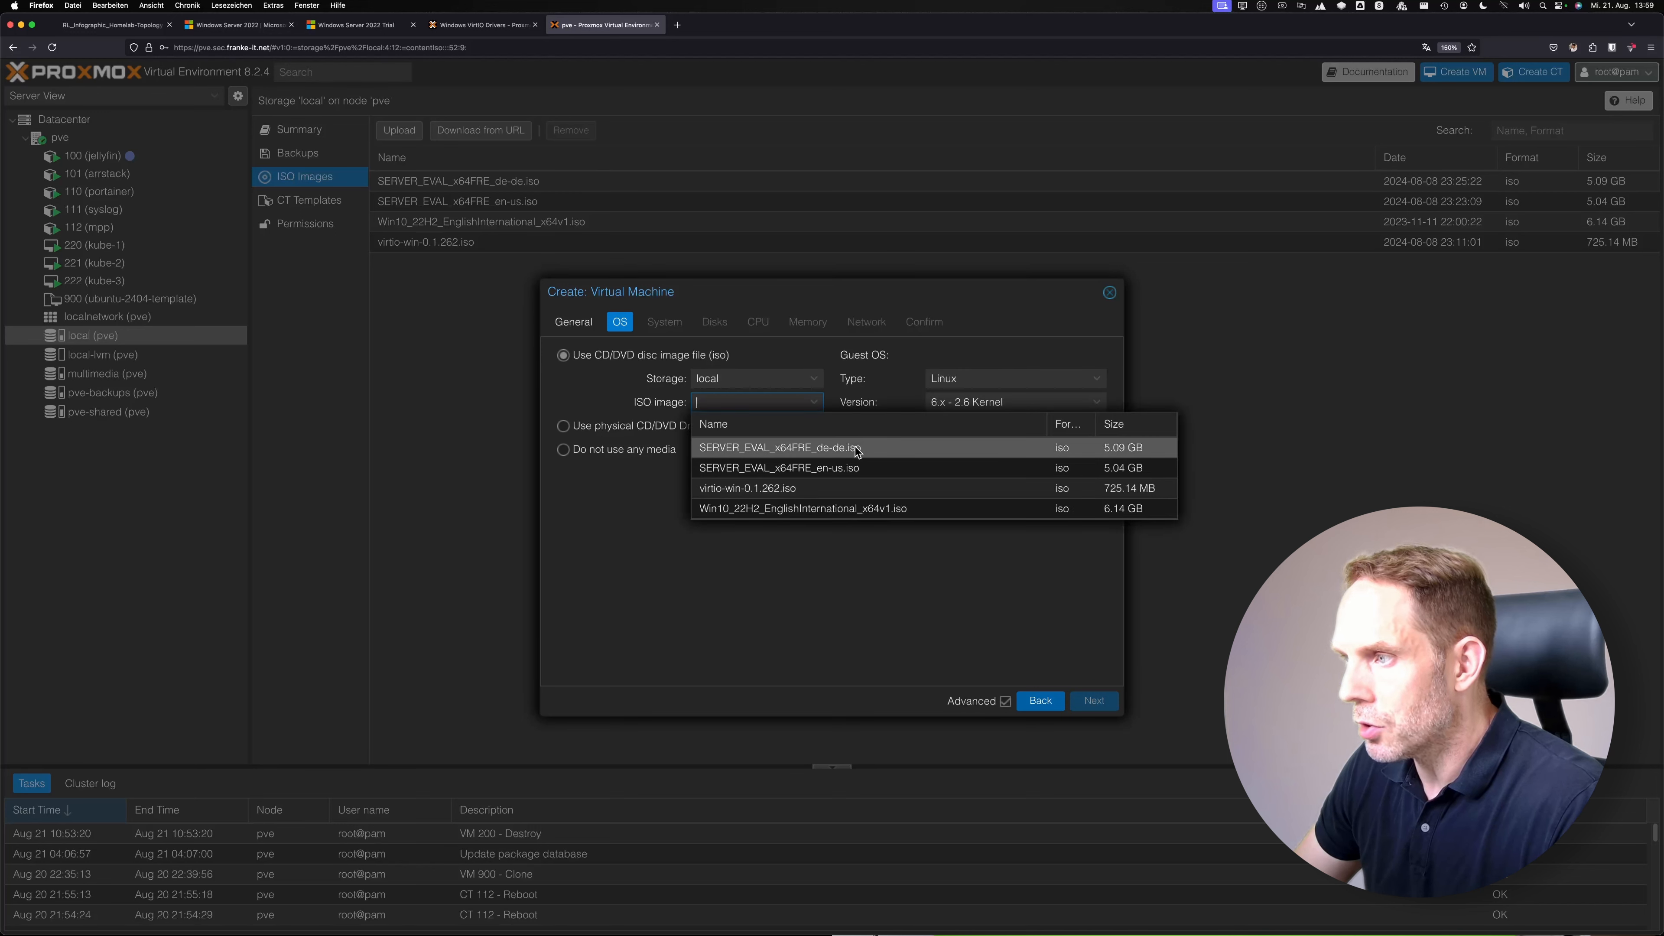
{"action": "left_click", "coordinate": [856, 468]}
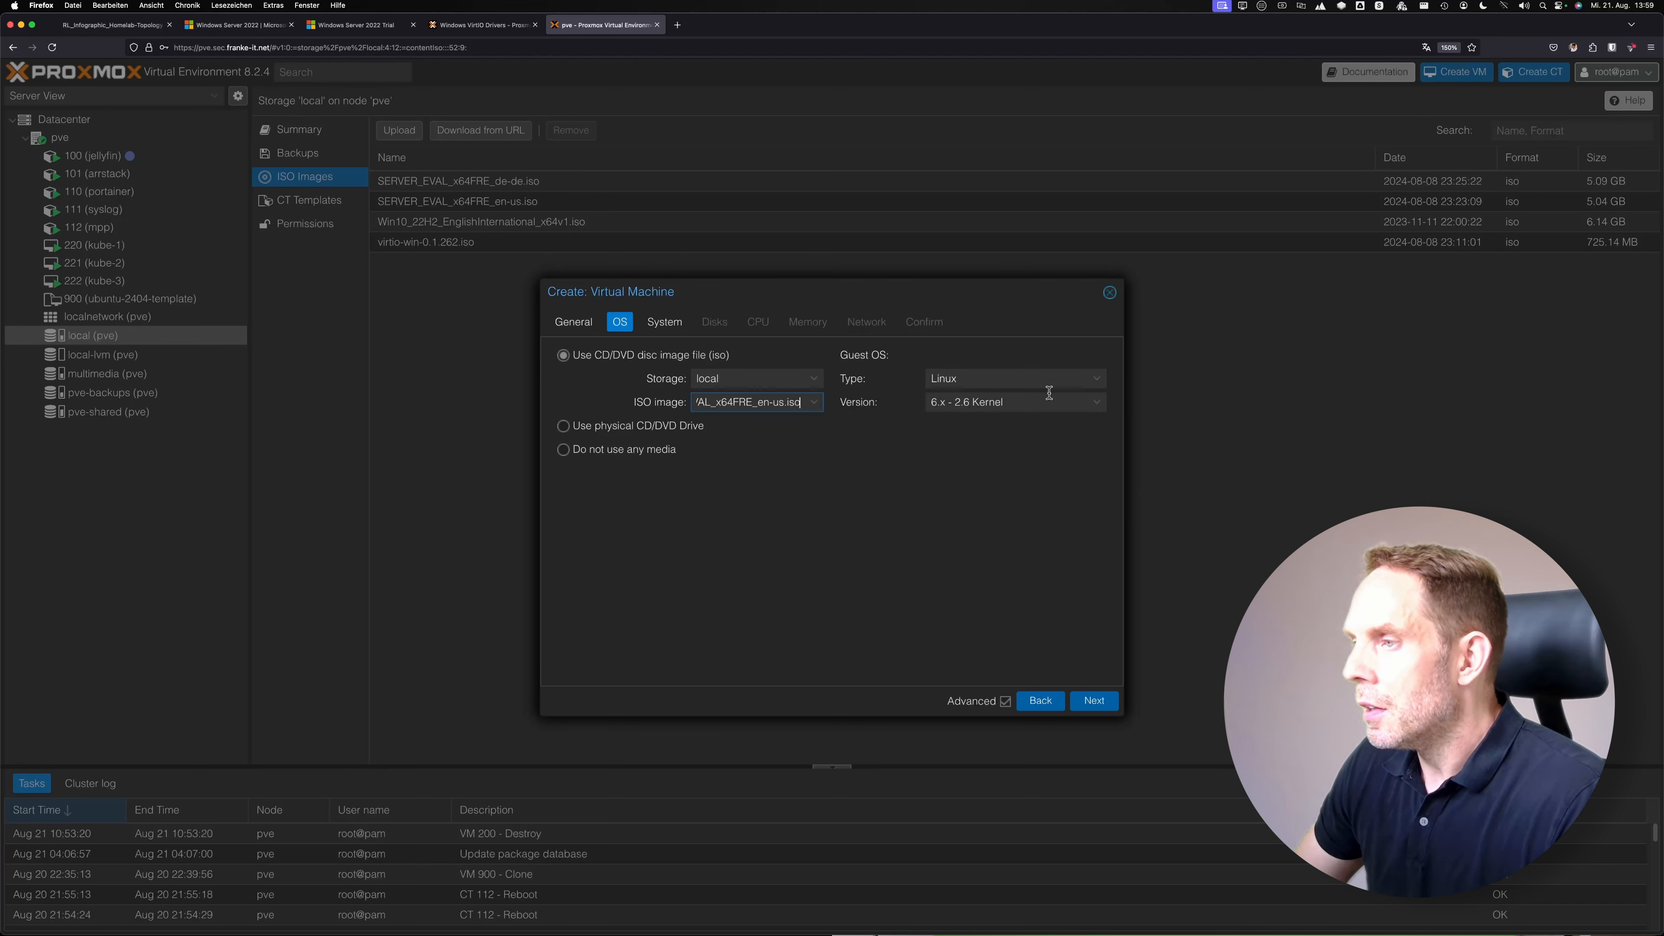
{"action": "left_click", "coordinate": [1094, 380]}
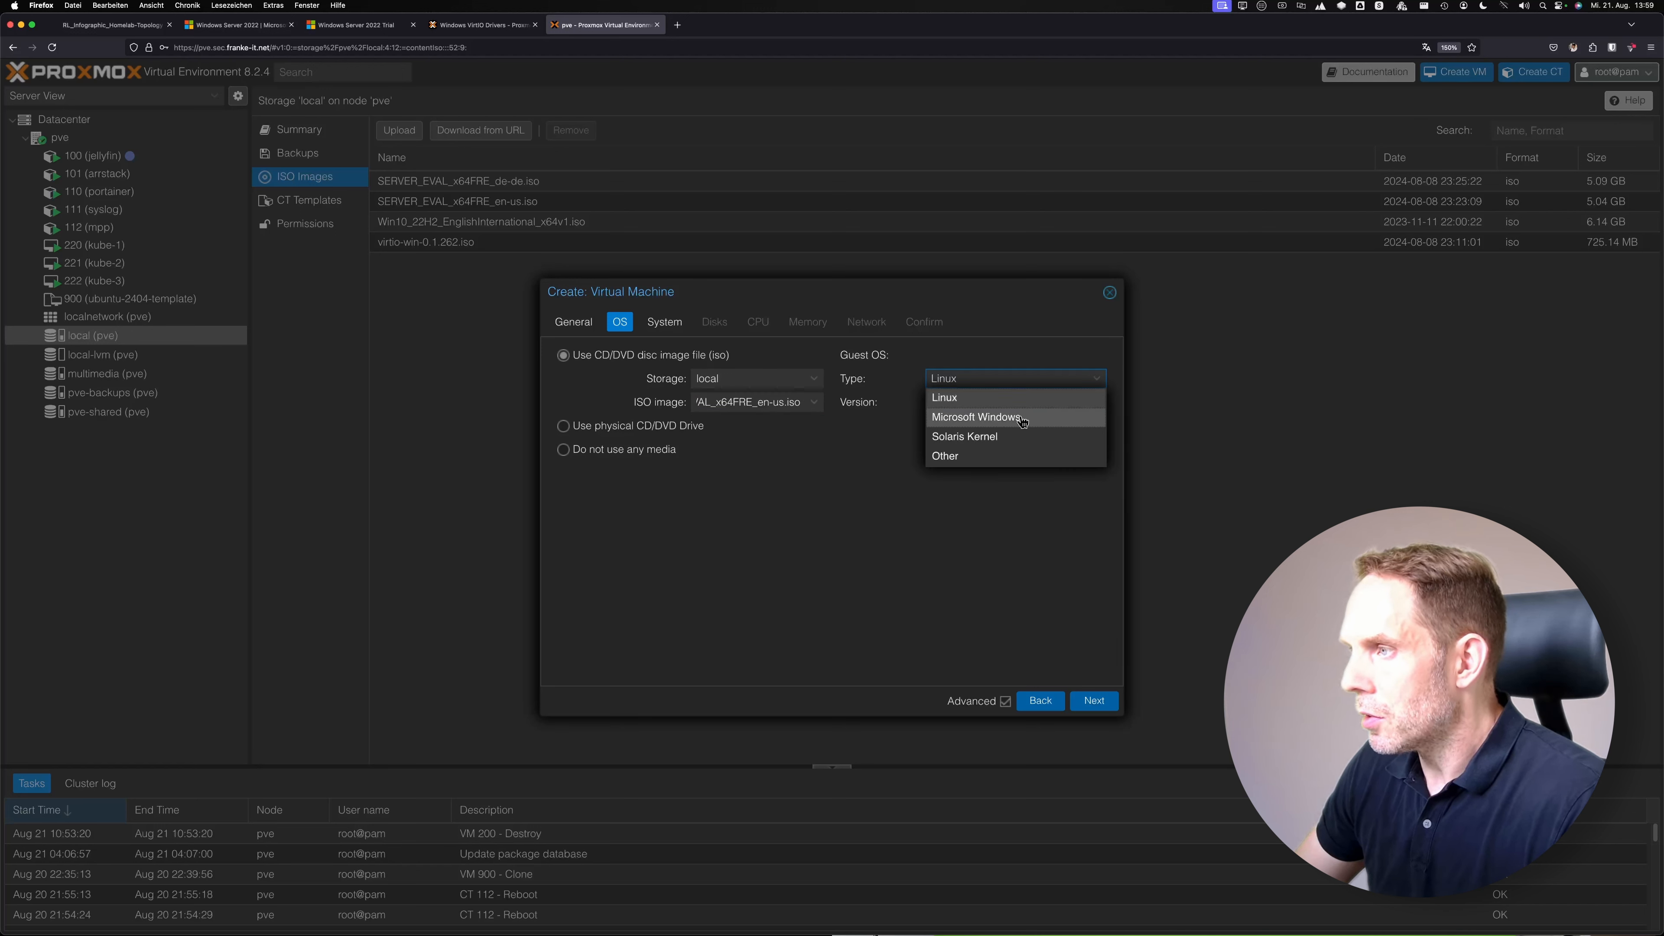
{"action": "left_click", "coordinate": [1032, 420]}
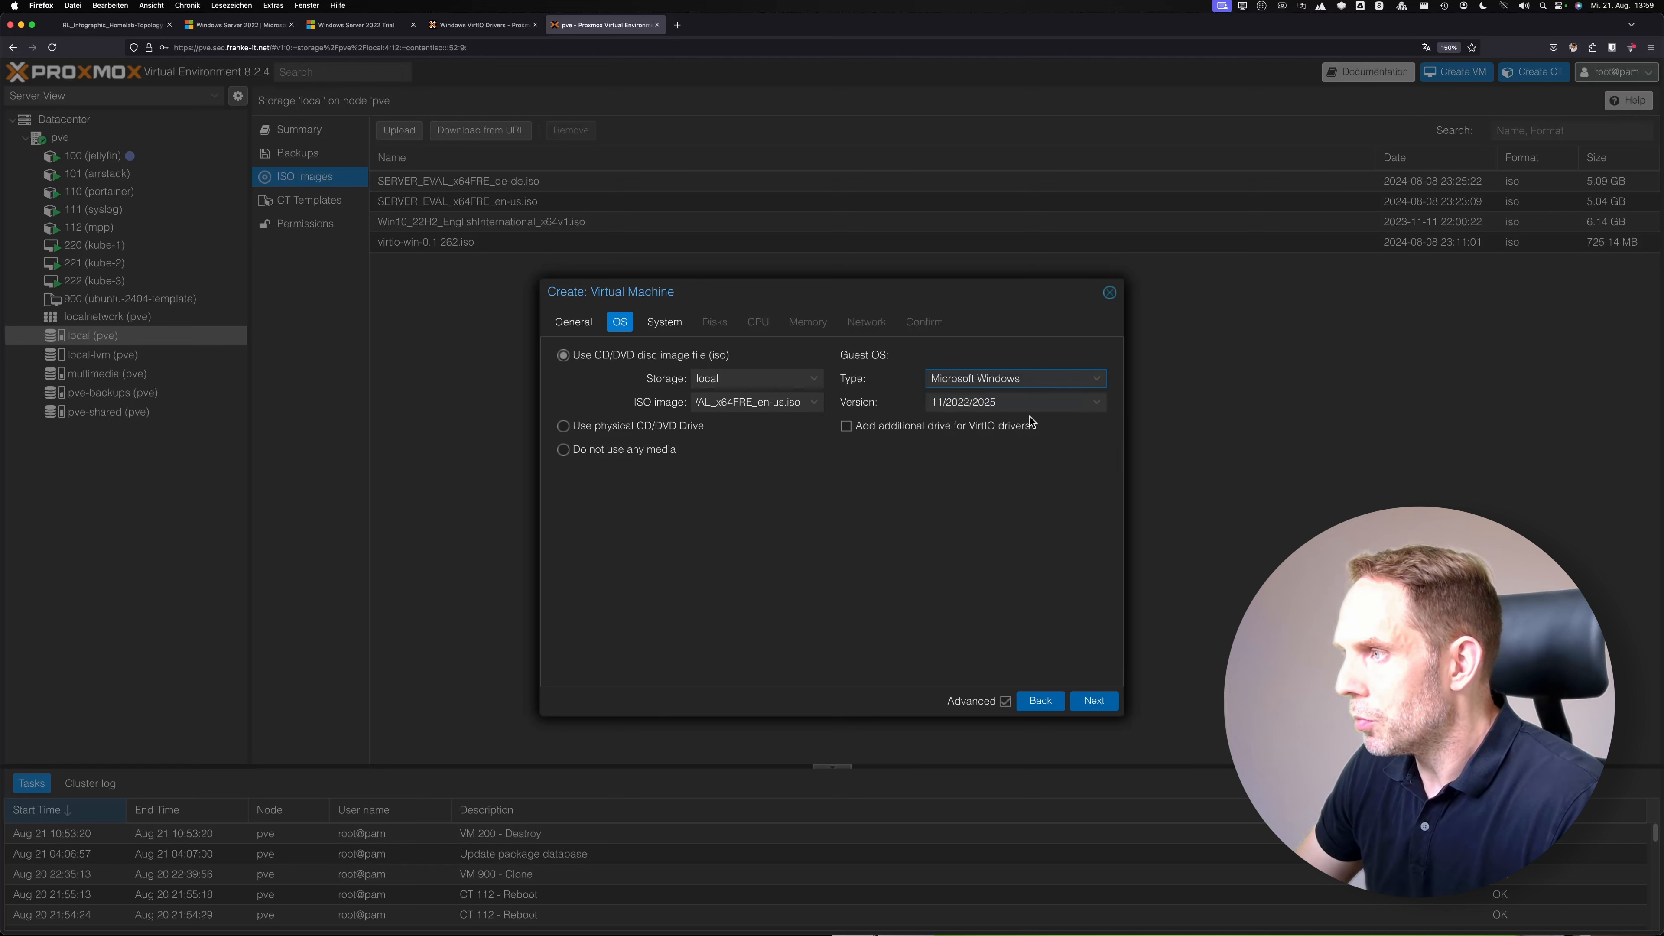
{"action": "left_click", "coordinate": [1094, 406]}
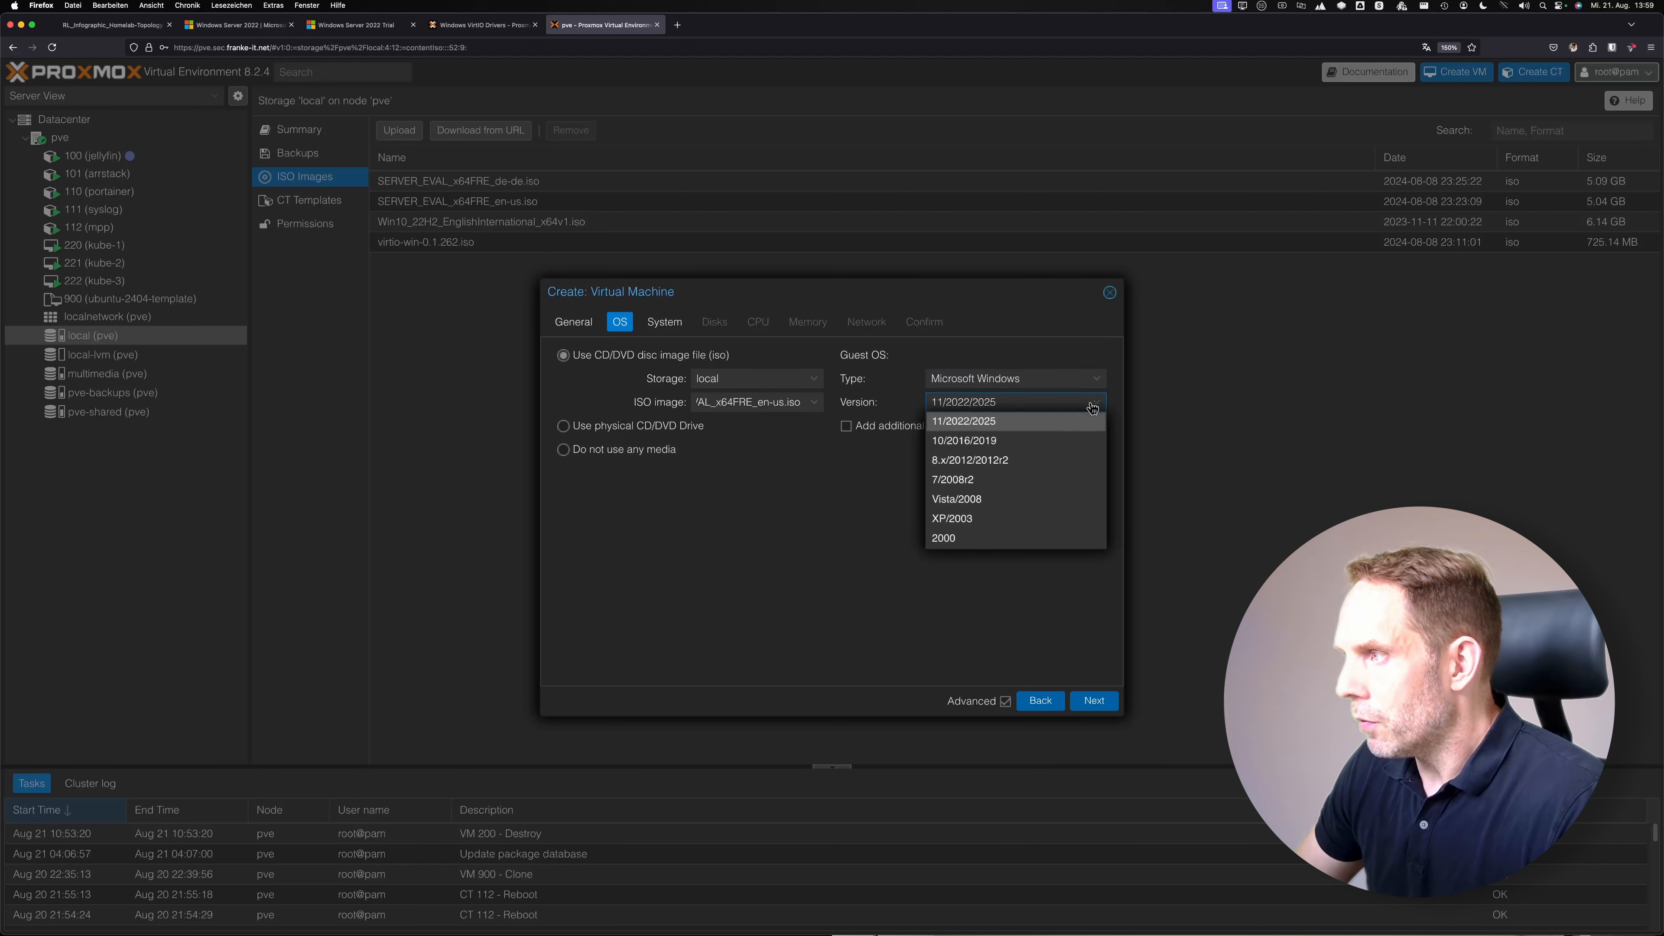
{"action": "left_click", "coordinate": [1092, 406]}
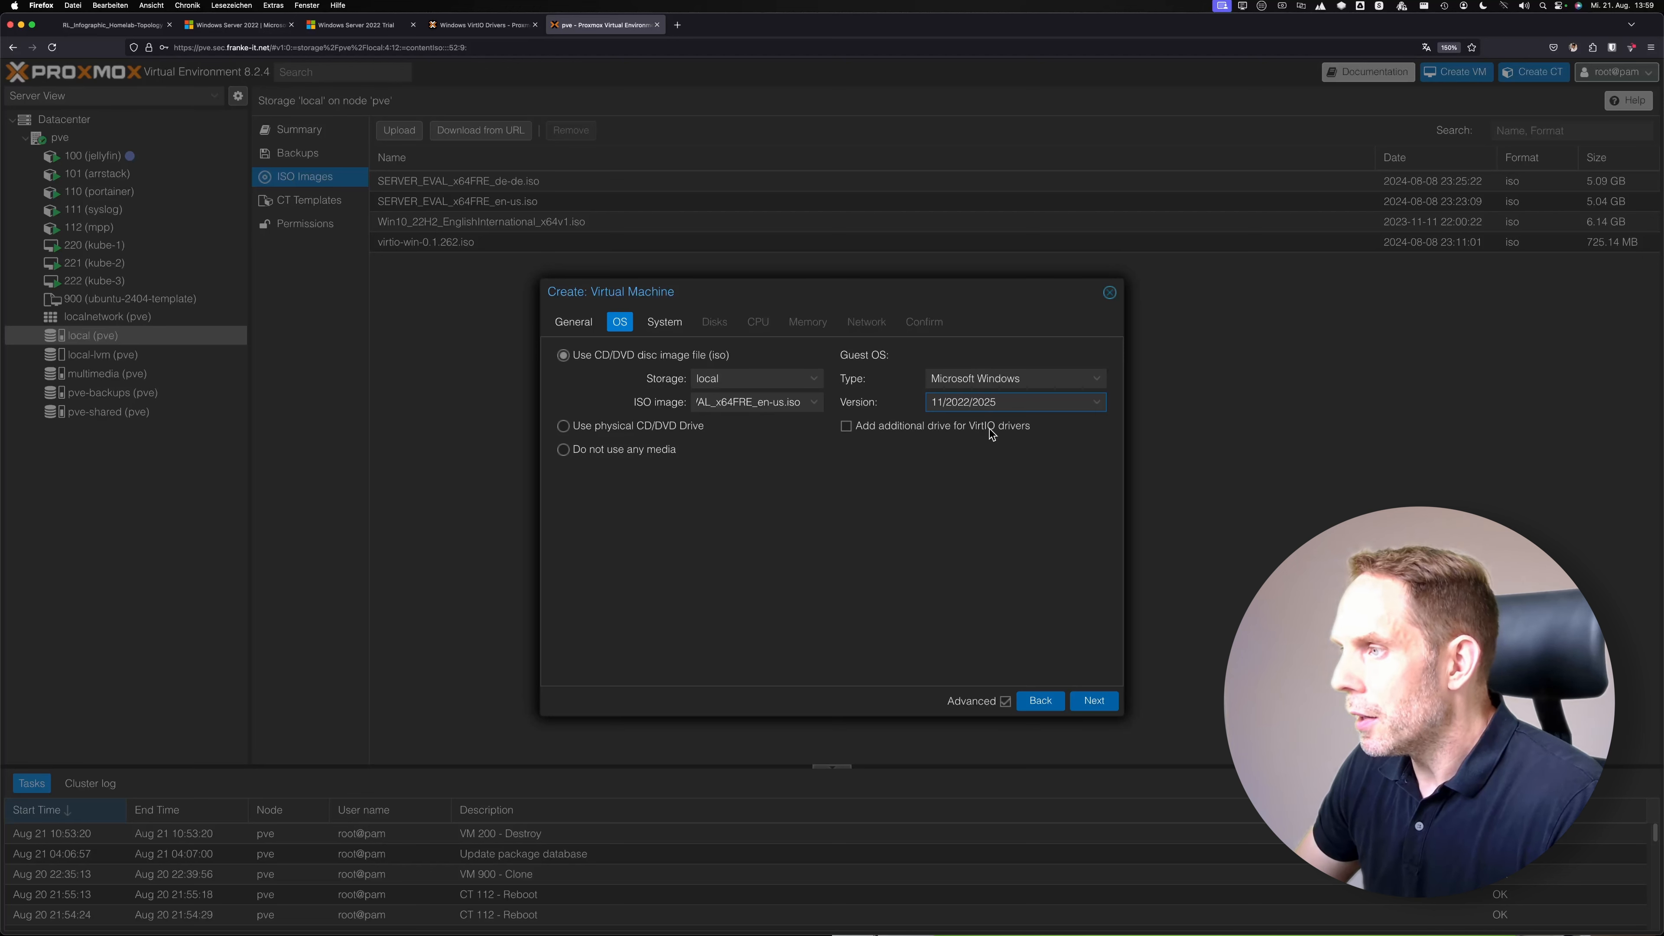
- Add a VirtIO driver drive using virtio-win-0.1.262.iso
{"action": "left_click", "coordinate": [940, 429]}
{"action": "left_click", "coordinate": [1099, 477]}
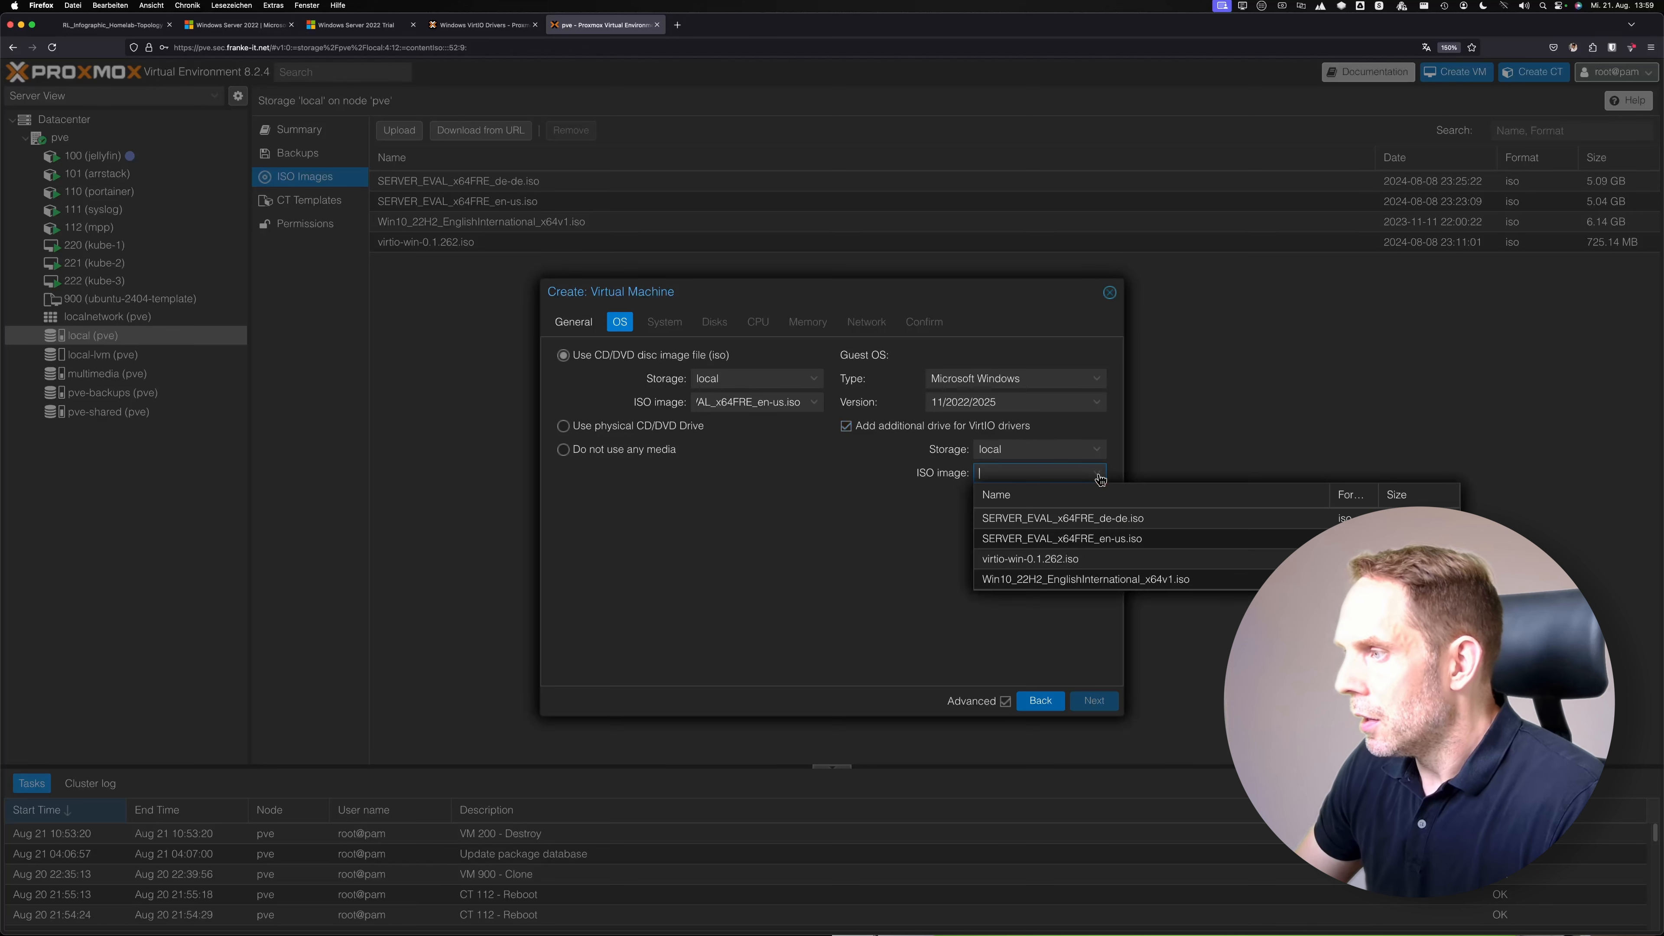
{"action": "left_click", "coordinate": [1079, 561]}
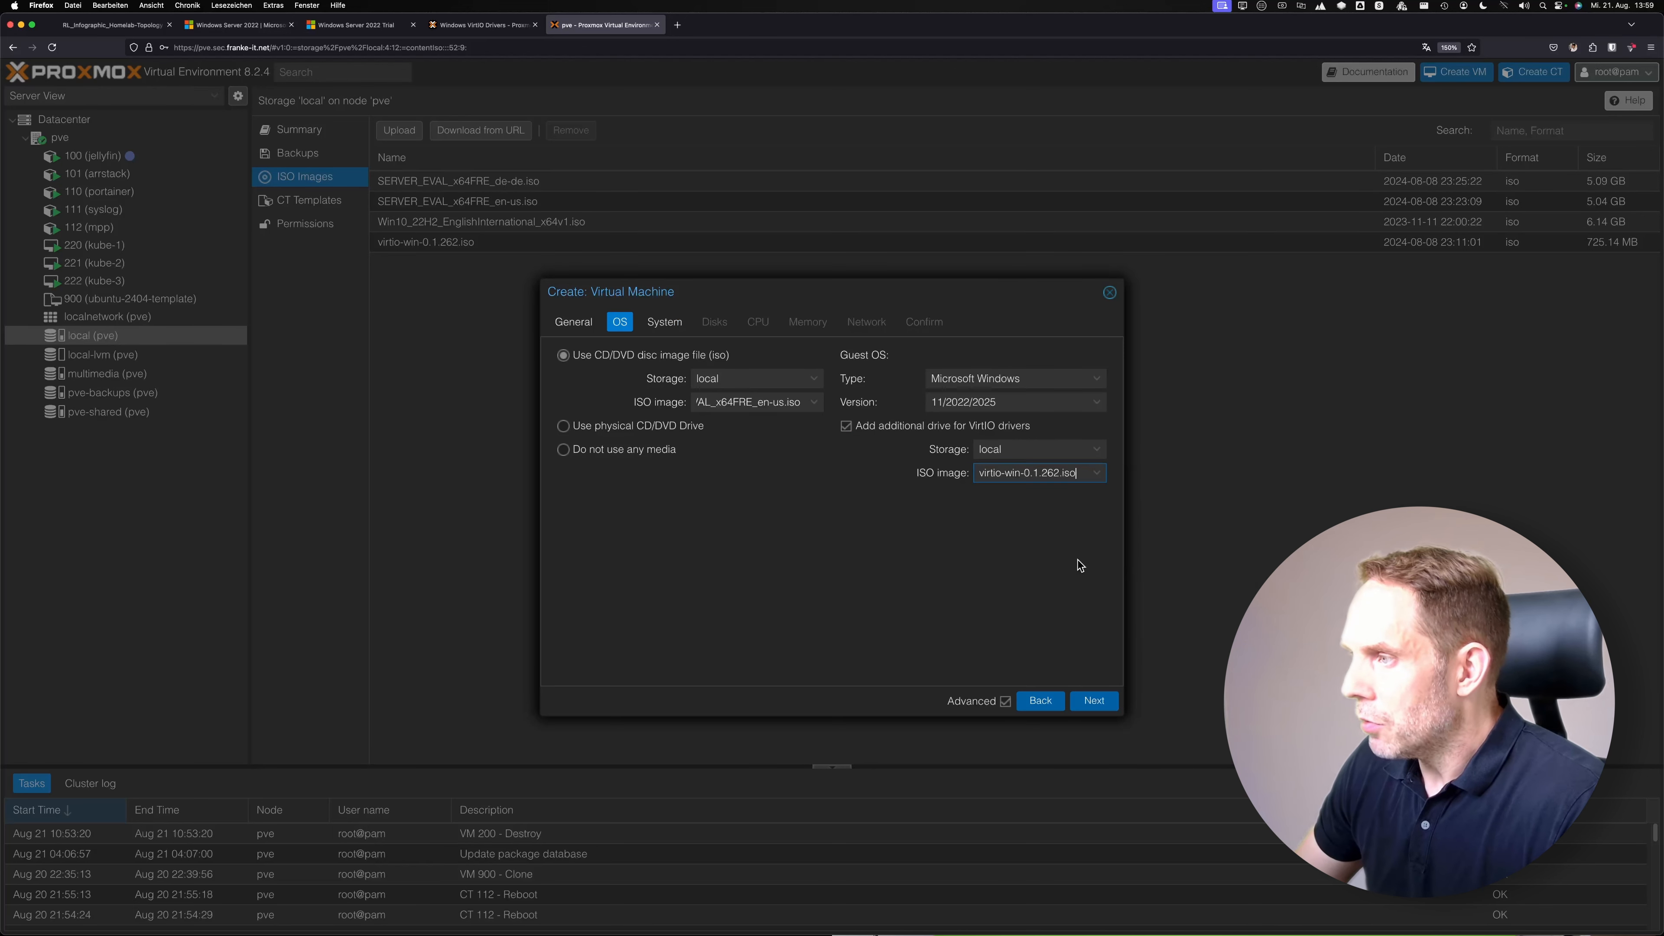
{"action": "left_click", "coordinate": [1104, 702]}
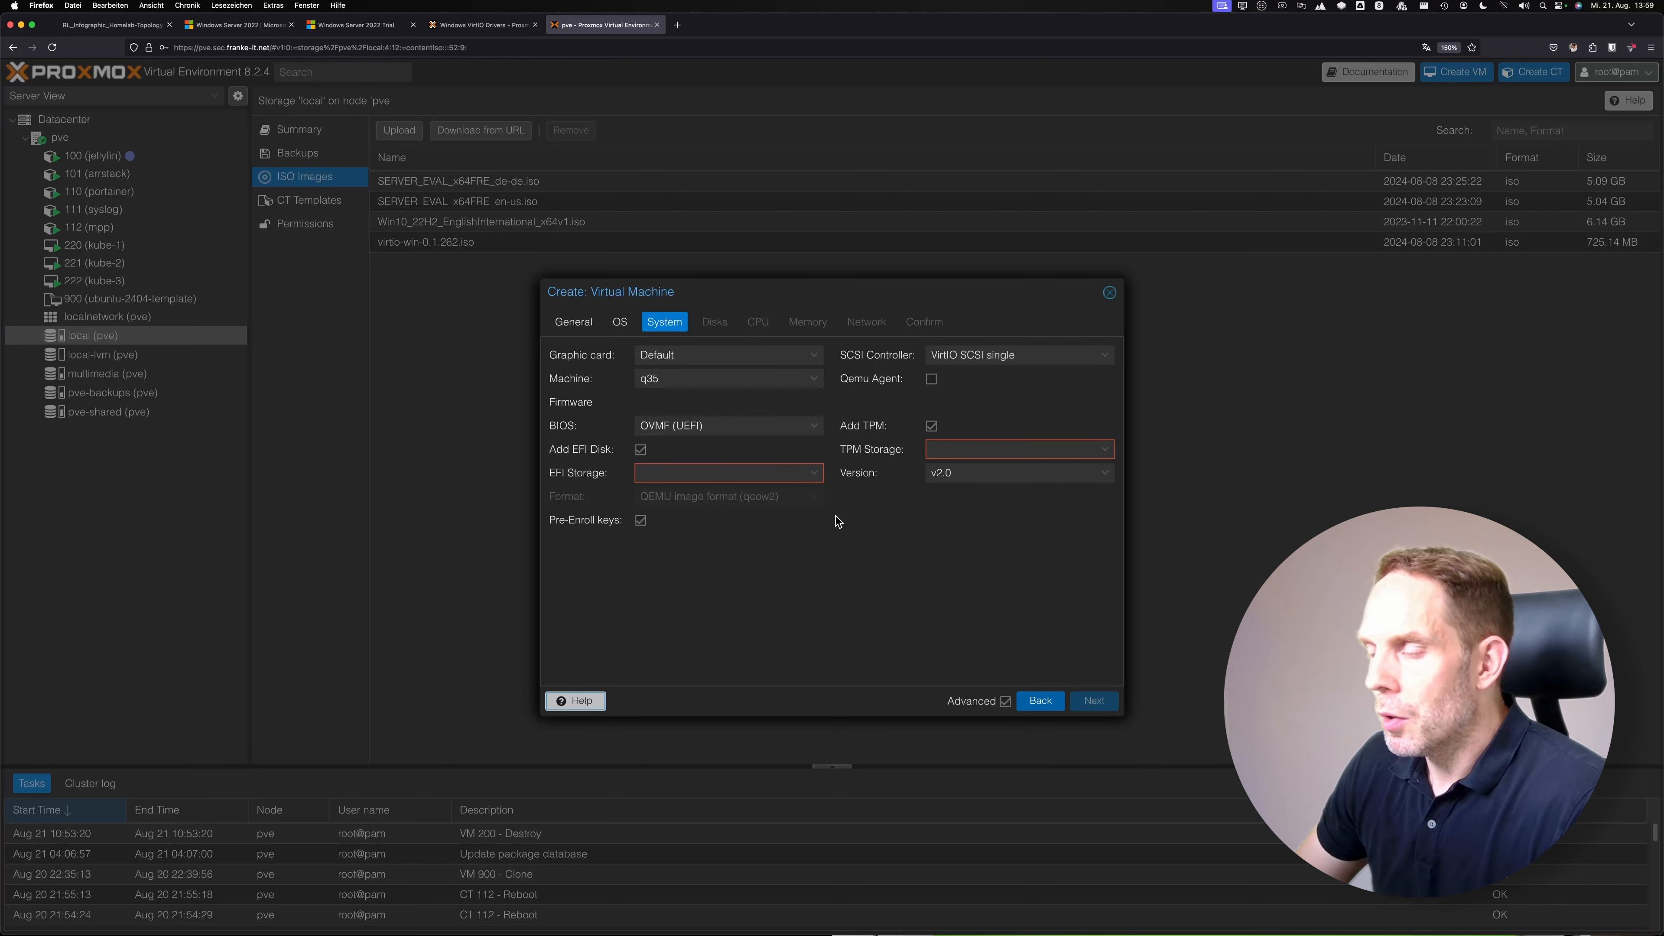
- Store the EFI disk on local-lvm and switch the SCSI controller to VirtIO SCSI
{"action": "left_click", "coordinate": [818, 477]}
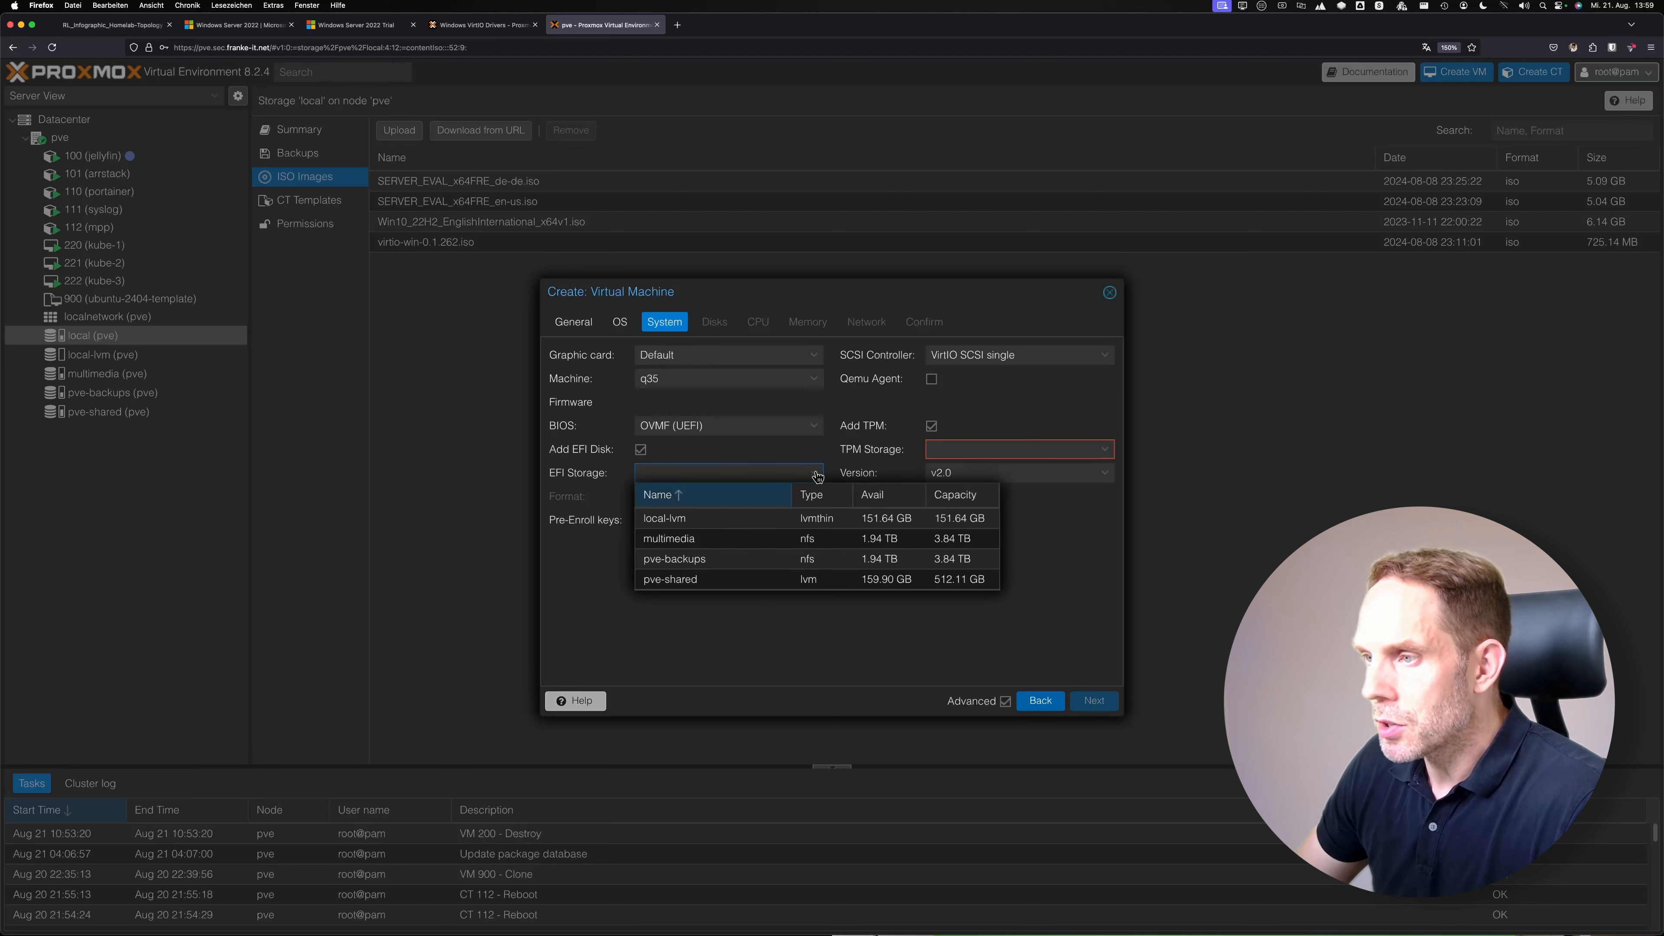
{"action": "left_click", "coordinate": [725, 519]}
{"action": "left_click", "coordinate": [1023, 356]}
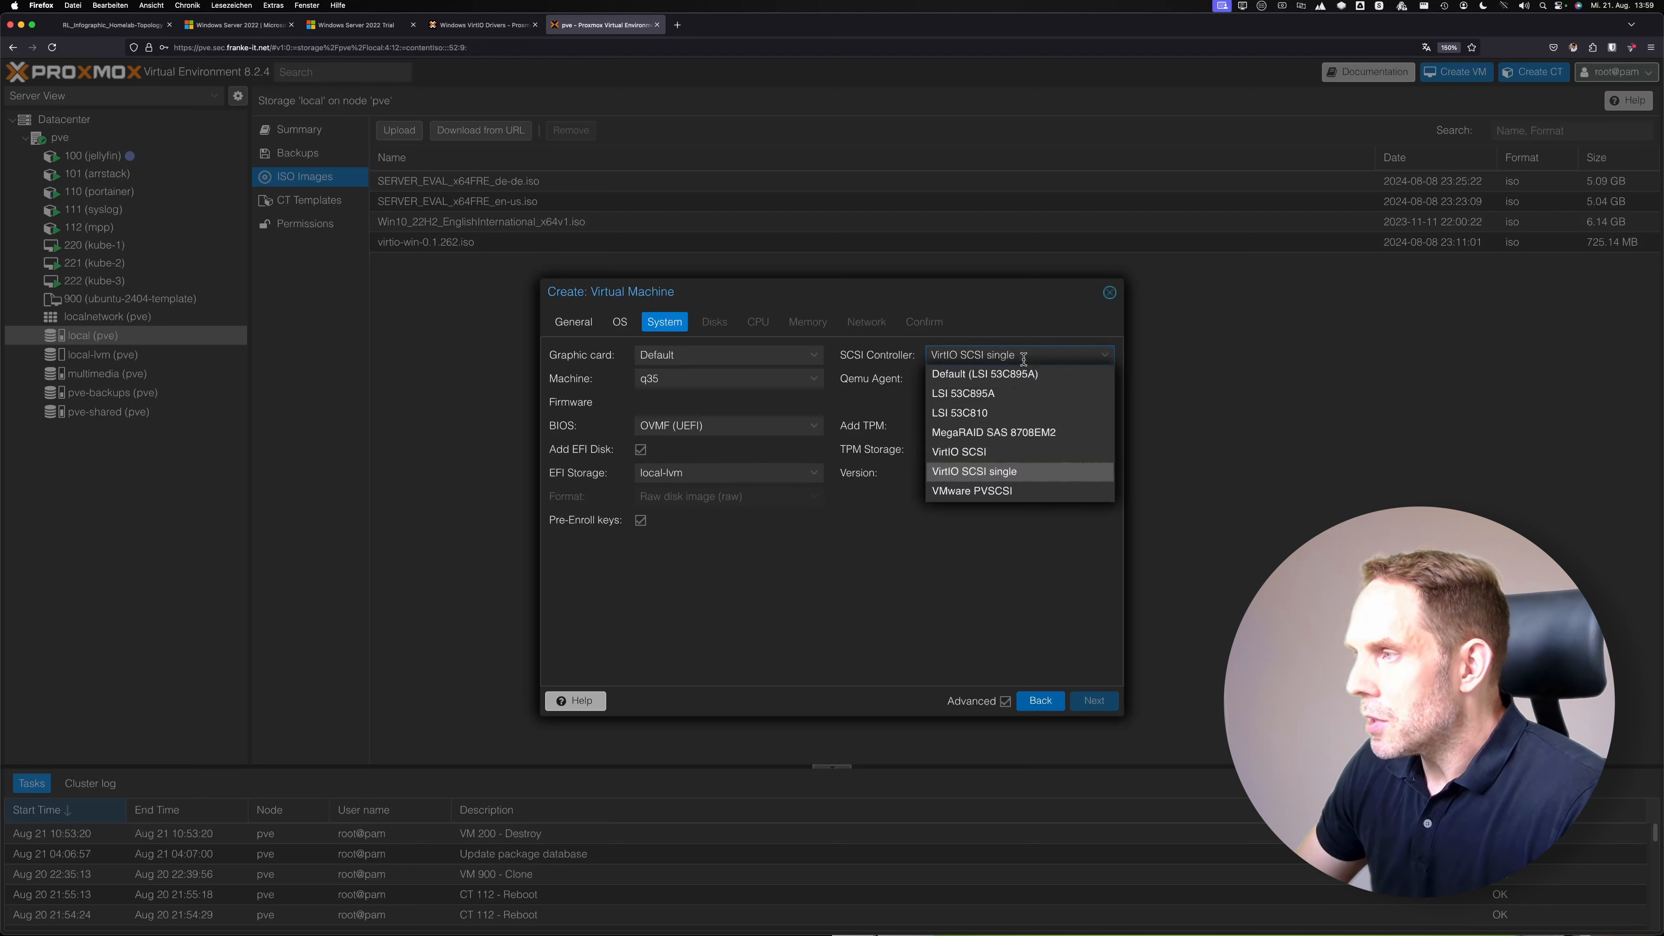
{"action": "left_click", "coordinate": [996, 451]}
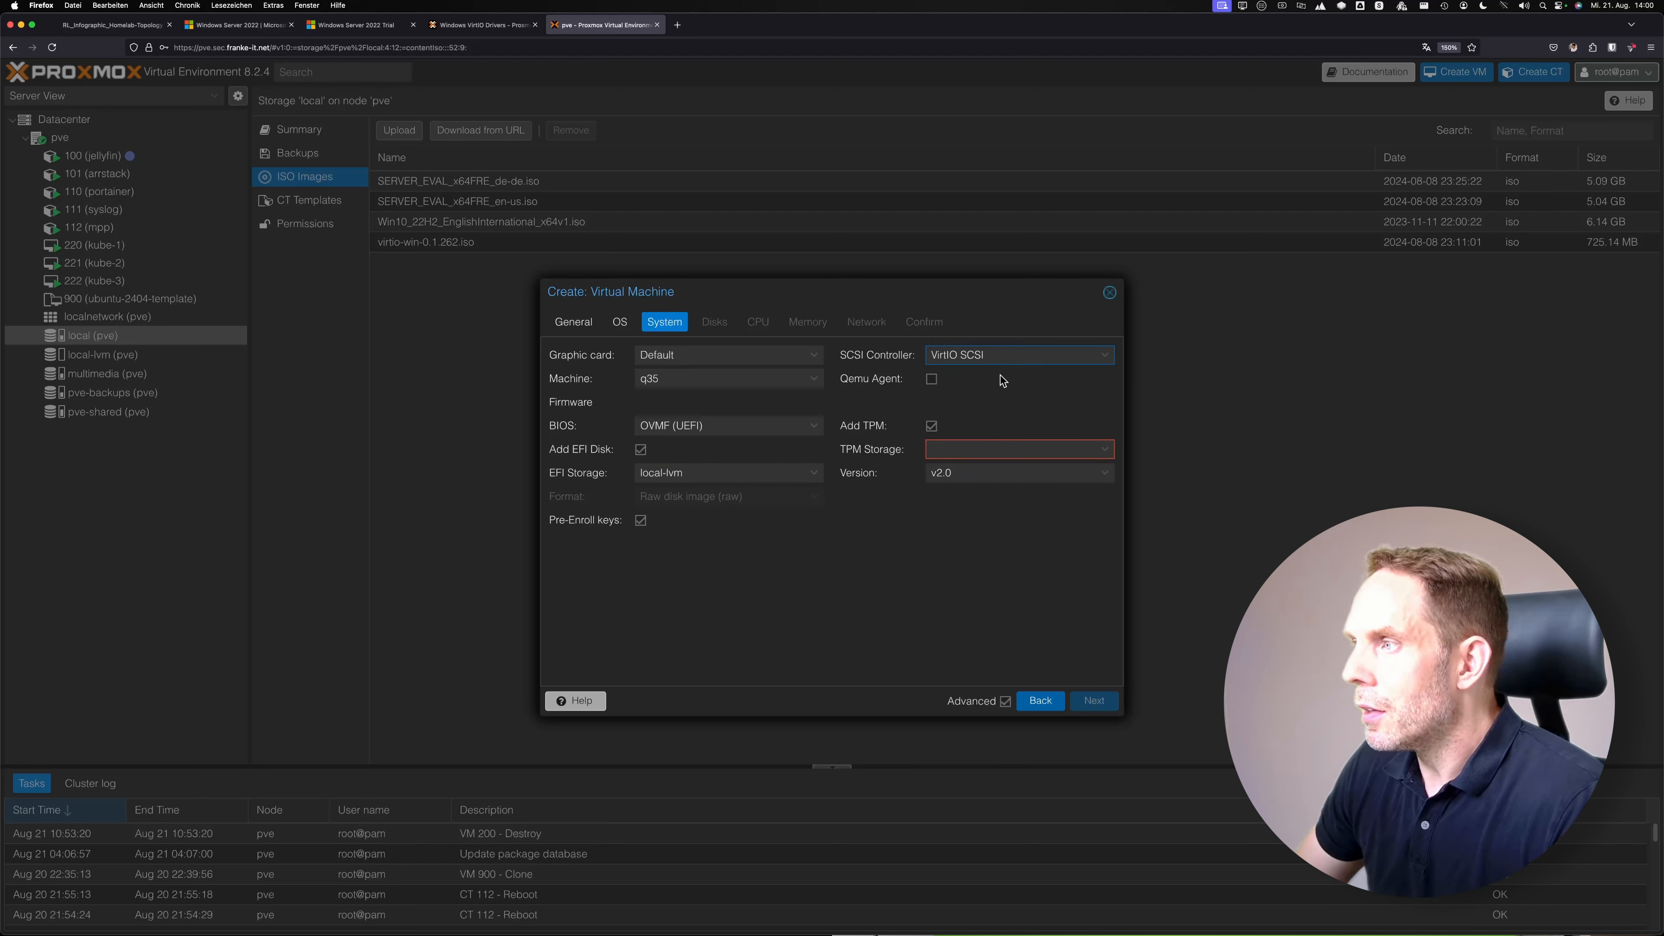
- Enable the Qemu guest agent and store the TPM state on local-lvm
{"action": "left_click", "coordinate": [933, 381]}
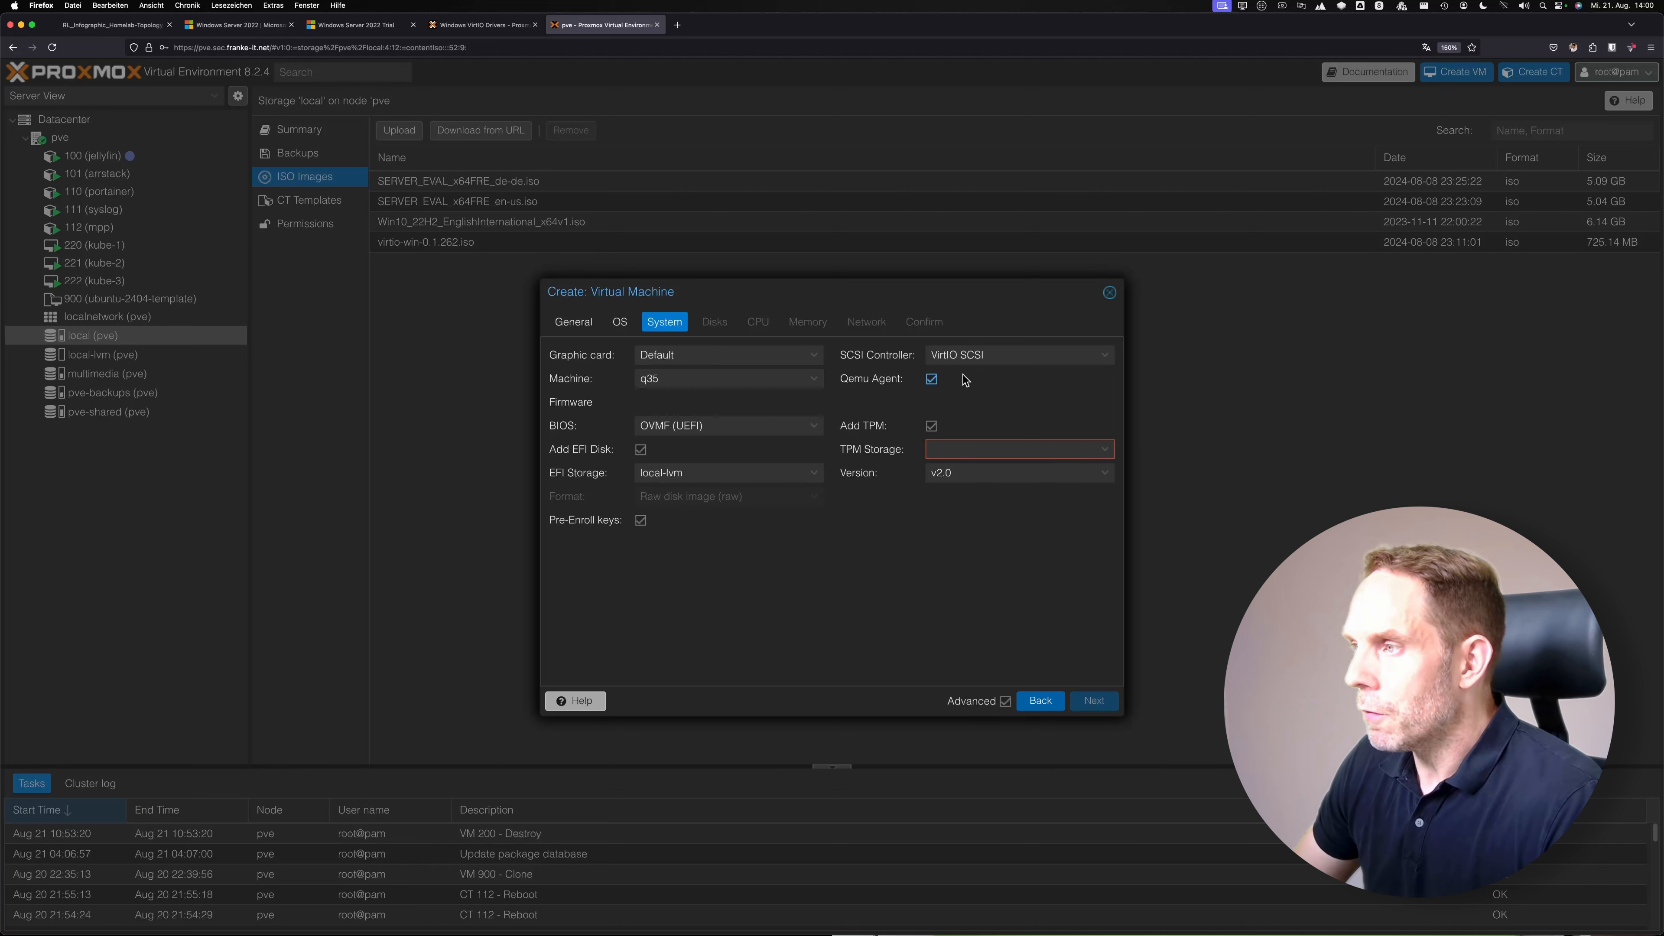
{"action": "left_click", "coordinate": [1075, 448]}
{"action": "left_click", "coordinate": [1015, 495]}
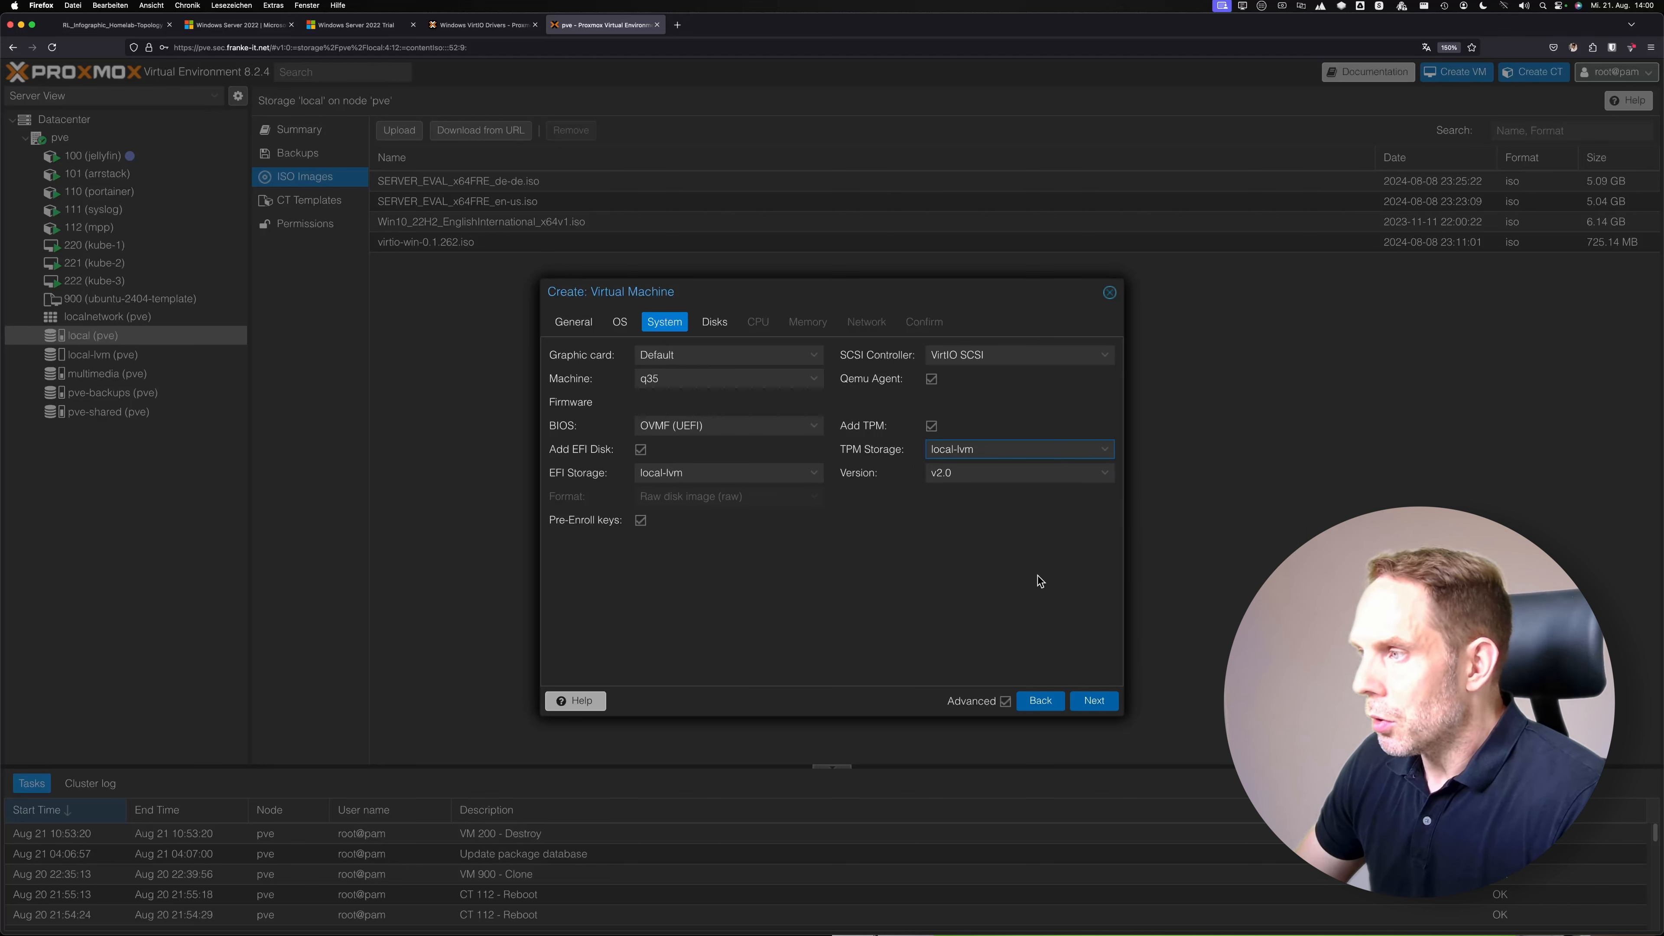
{"action": "left_click", "coordinate": [1104, 707]}
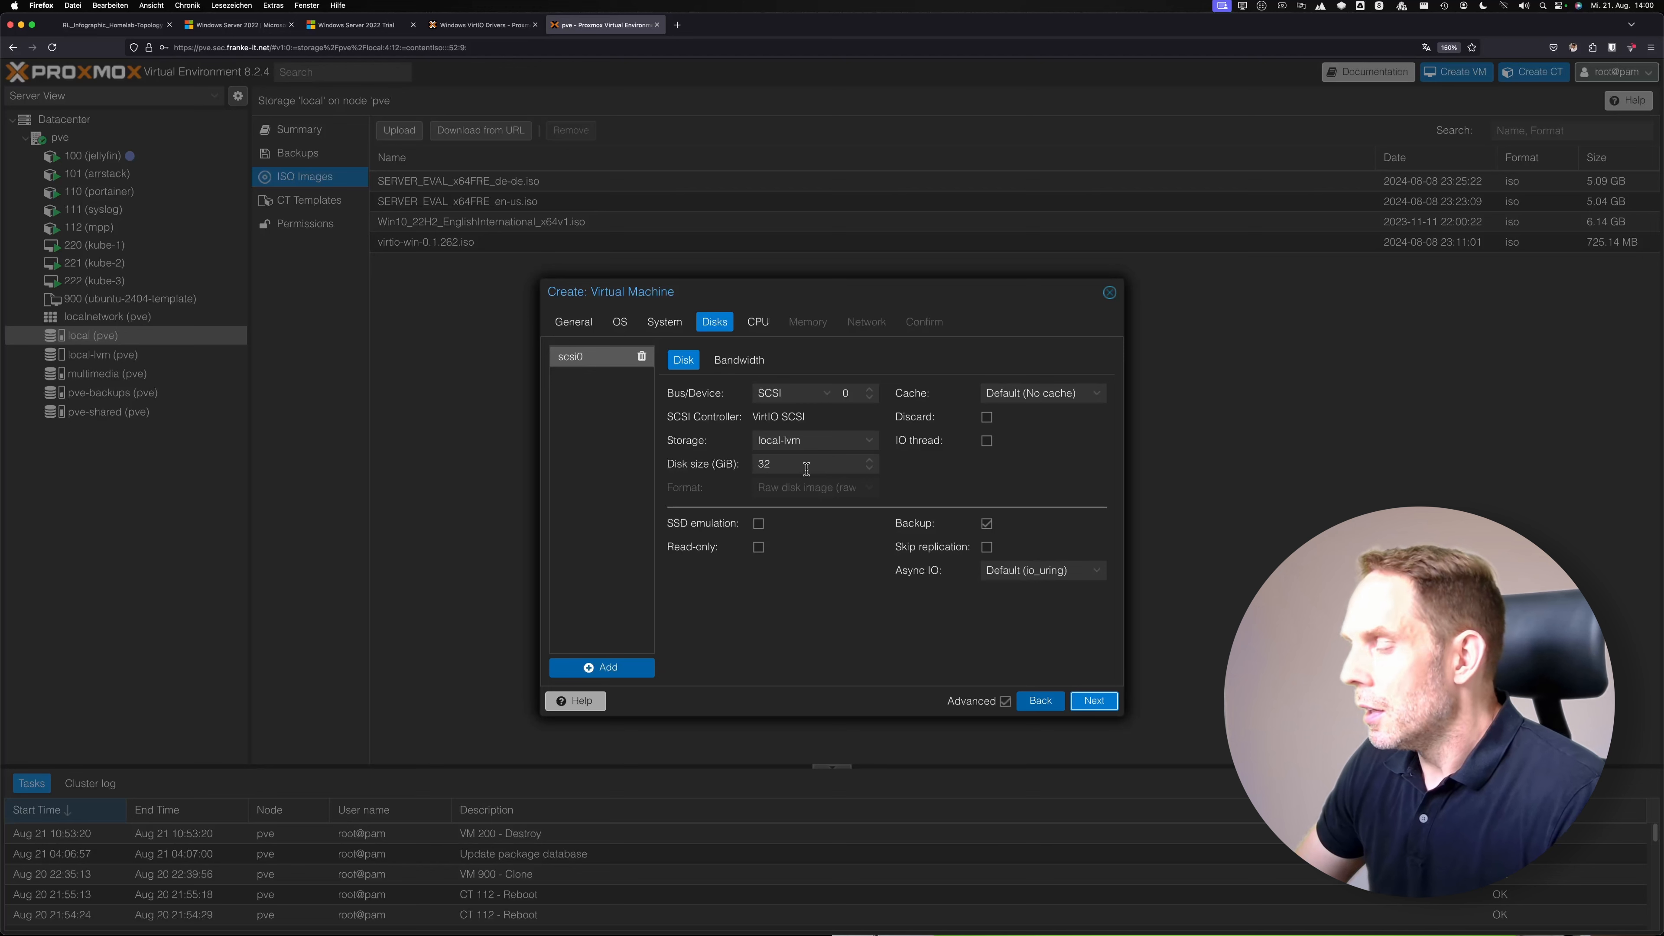
- Resize the scsi0 disk to 64 GiB and turn on SSD emulation
{"action": "left_click", "coordinate": [778, 466]}
{"action": "key", "text": "super+a"}
{"action": "type", "text": "64"}
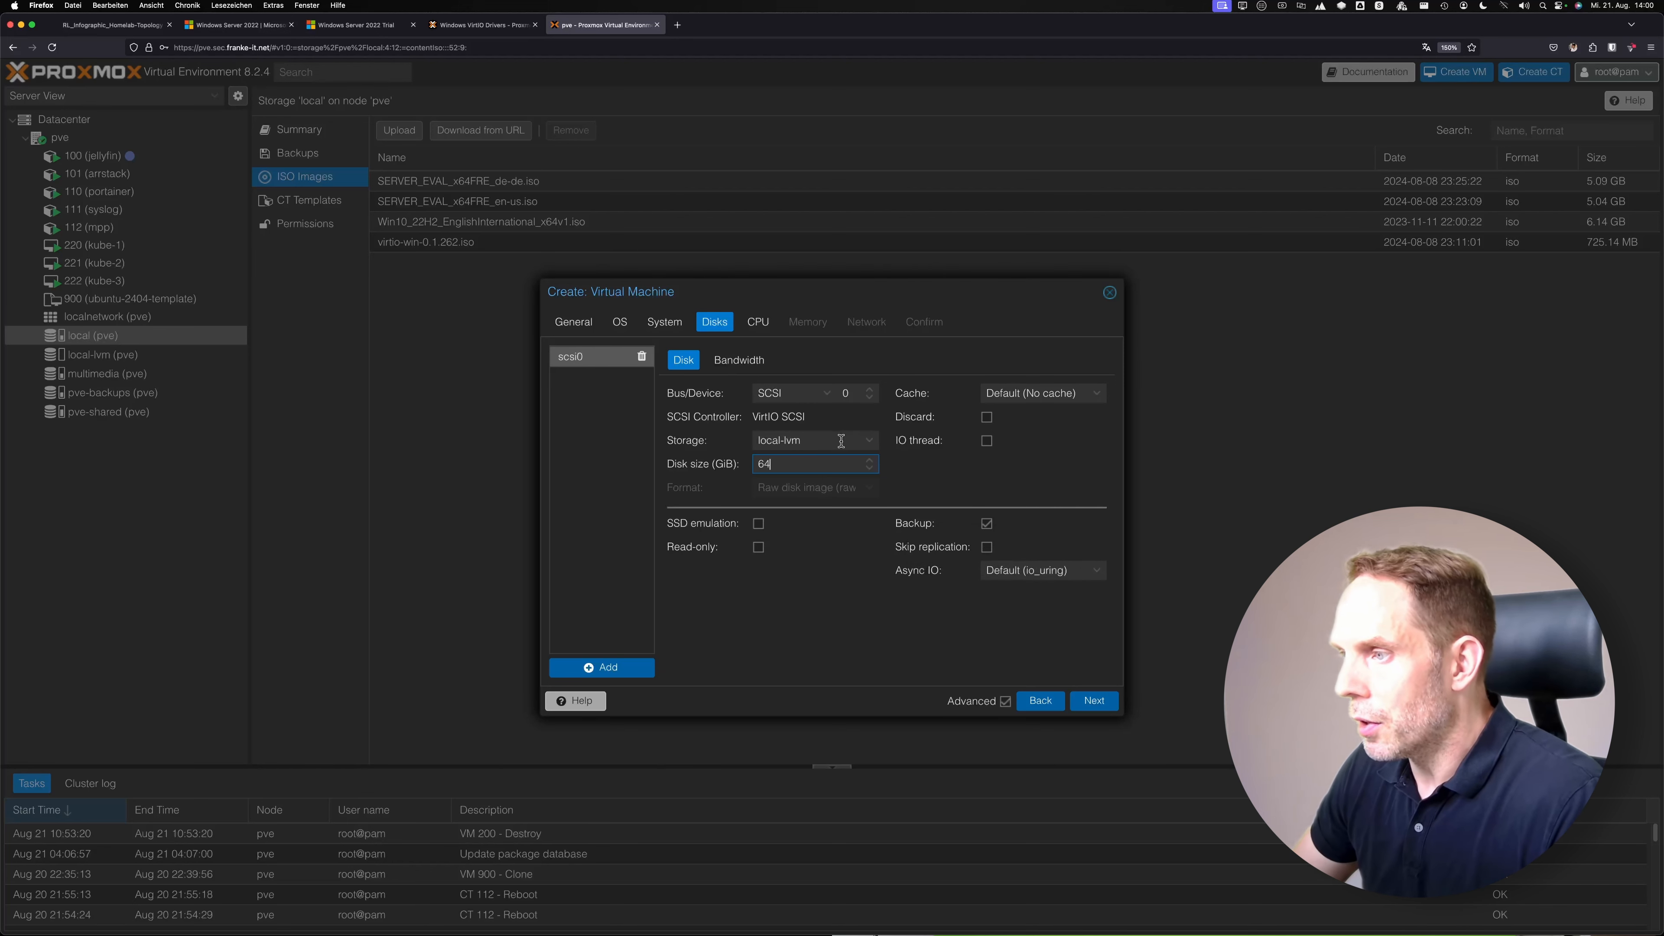
{"action": "left_click", "coordinate": [827, 600]}
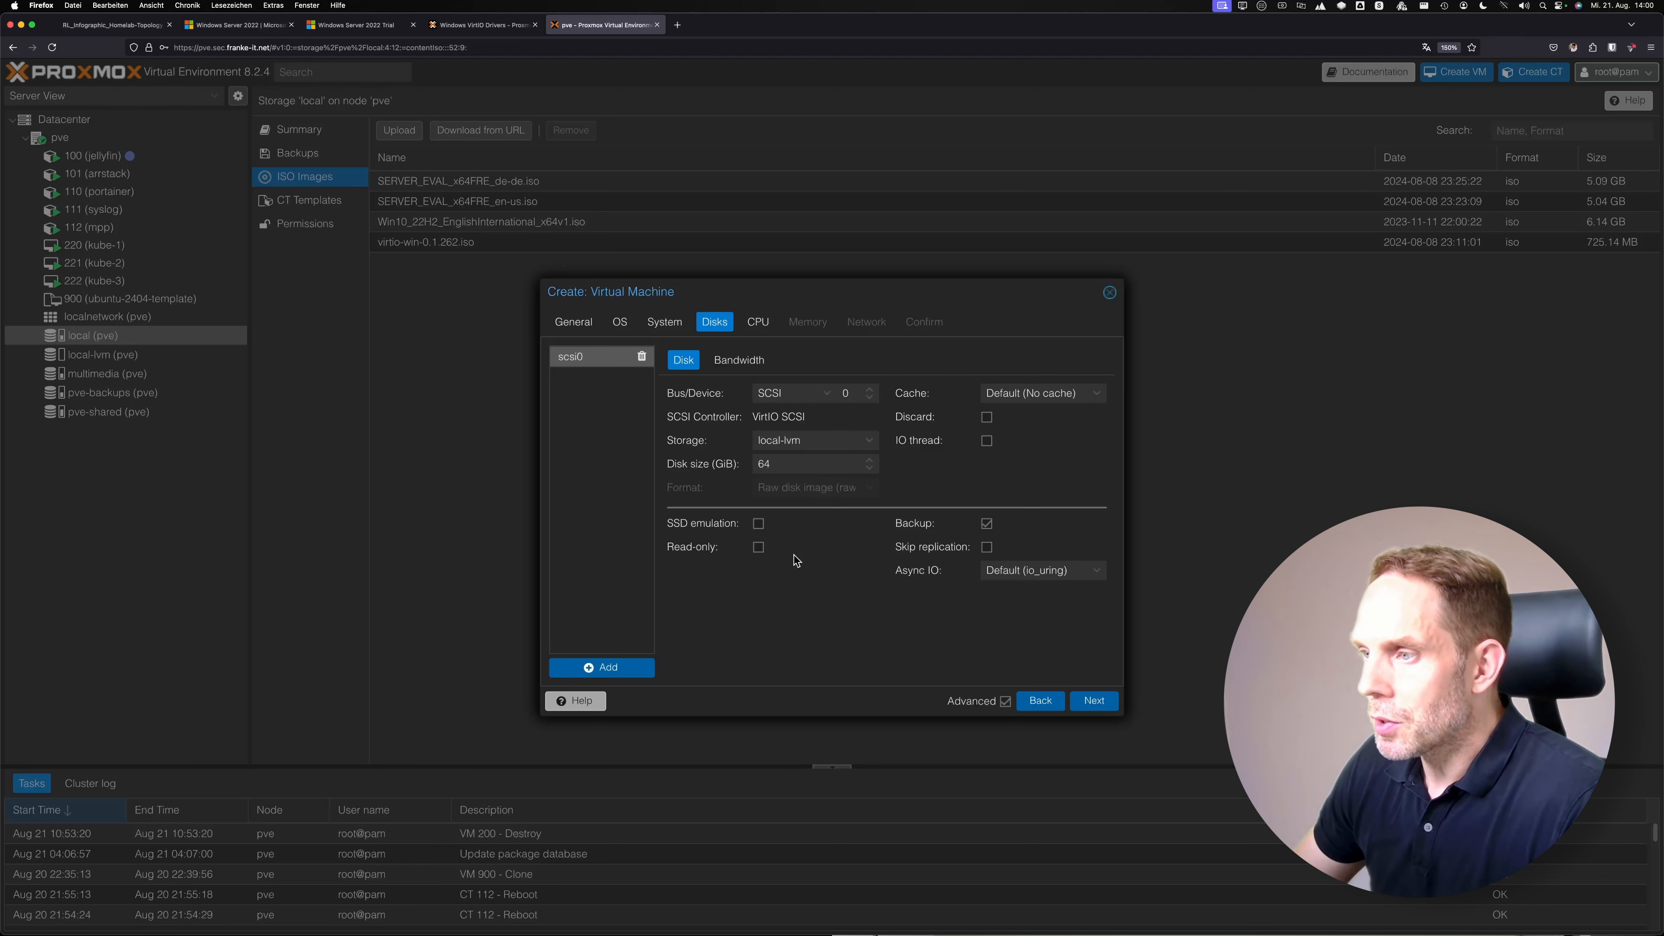
{"action": "left_click", "coordinate": [759, 524]}
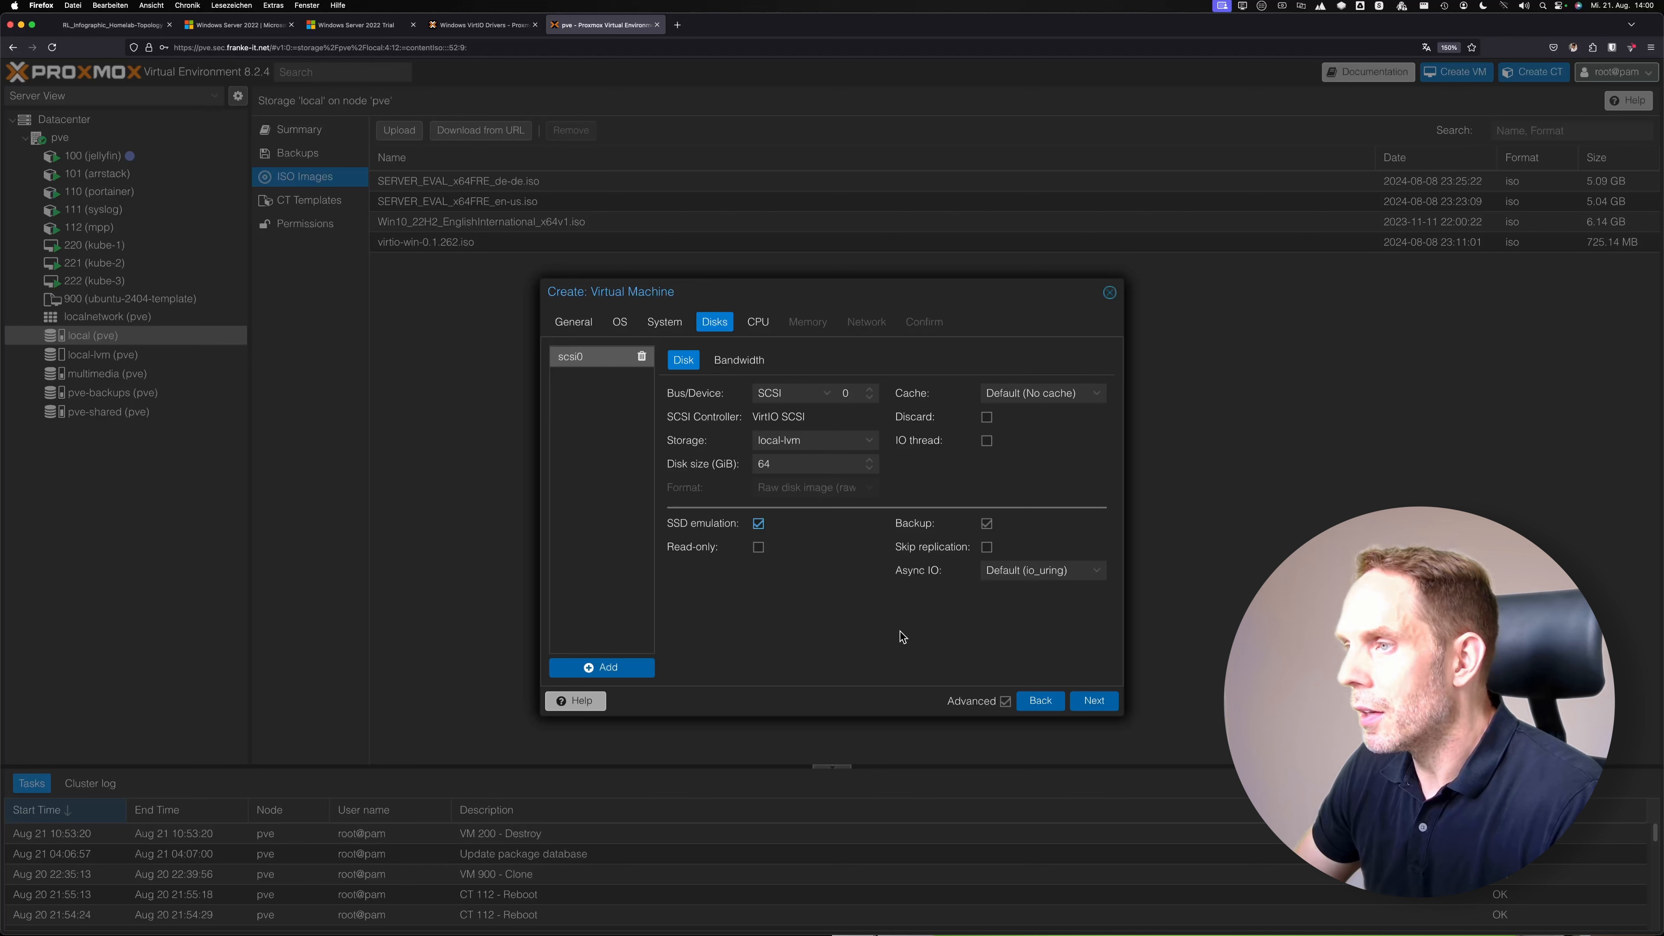
{"action": "left_click", "coordinate": [1104, 701]}
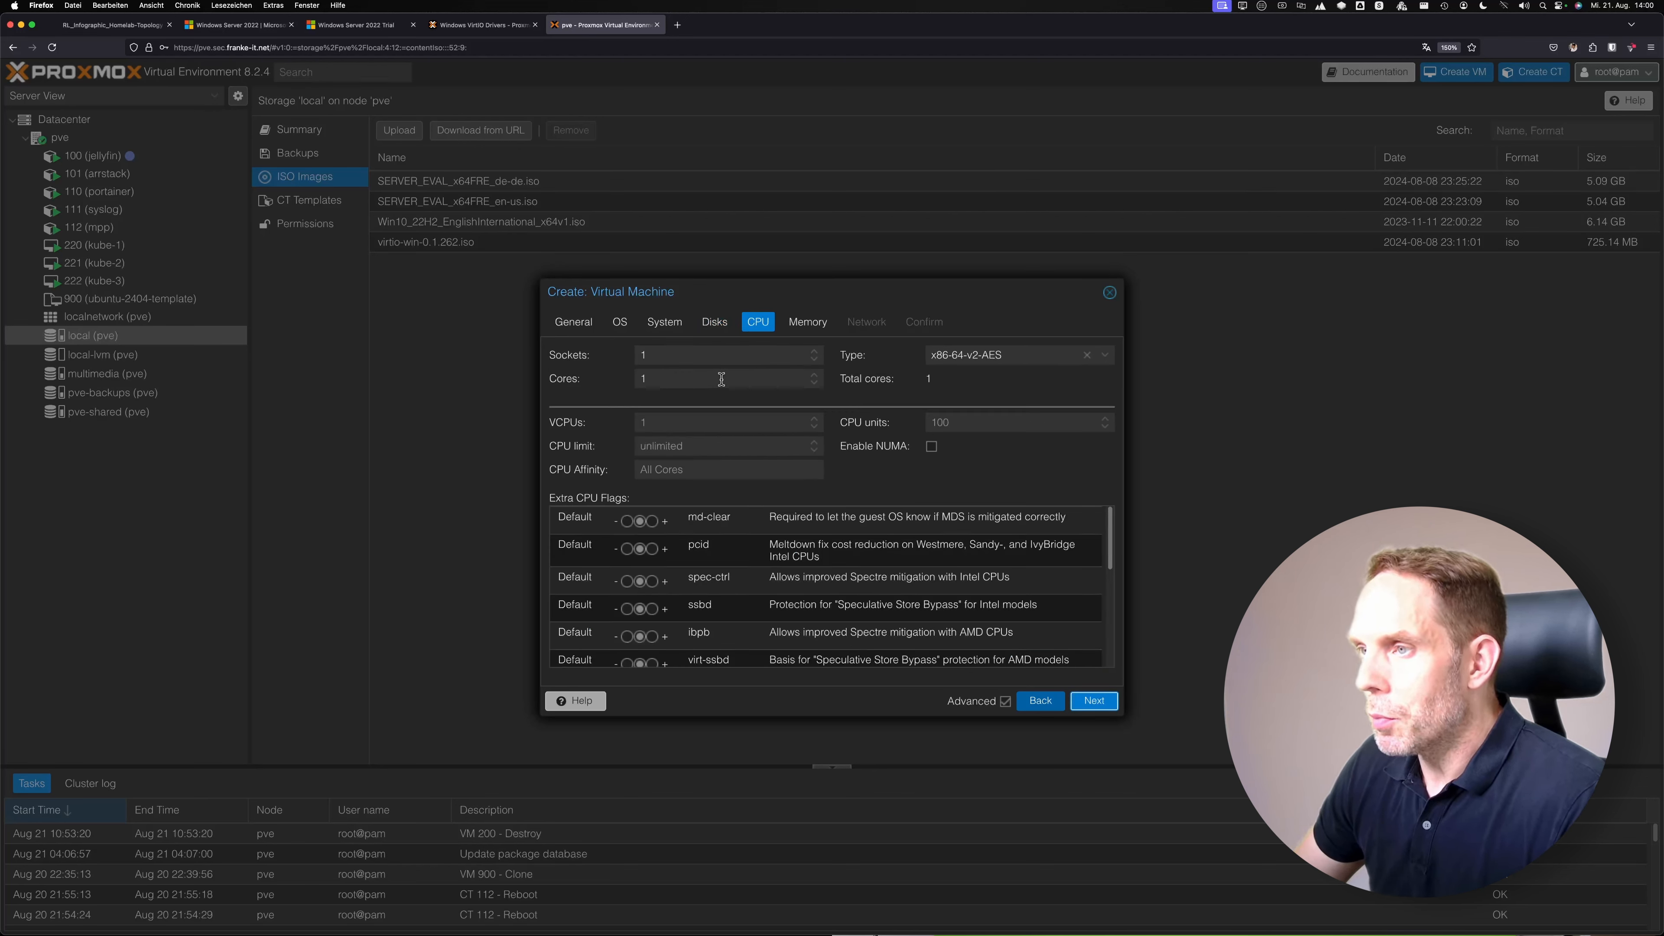
- Set the VM's CPU to 4 cores with NUMA enabled
{"action": "left_click_drag", "start_coordinate": [696, 379], "coordinate": [614, 382]}
{"action": "type", "text": "4"}
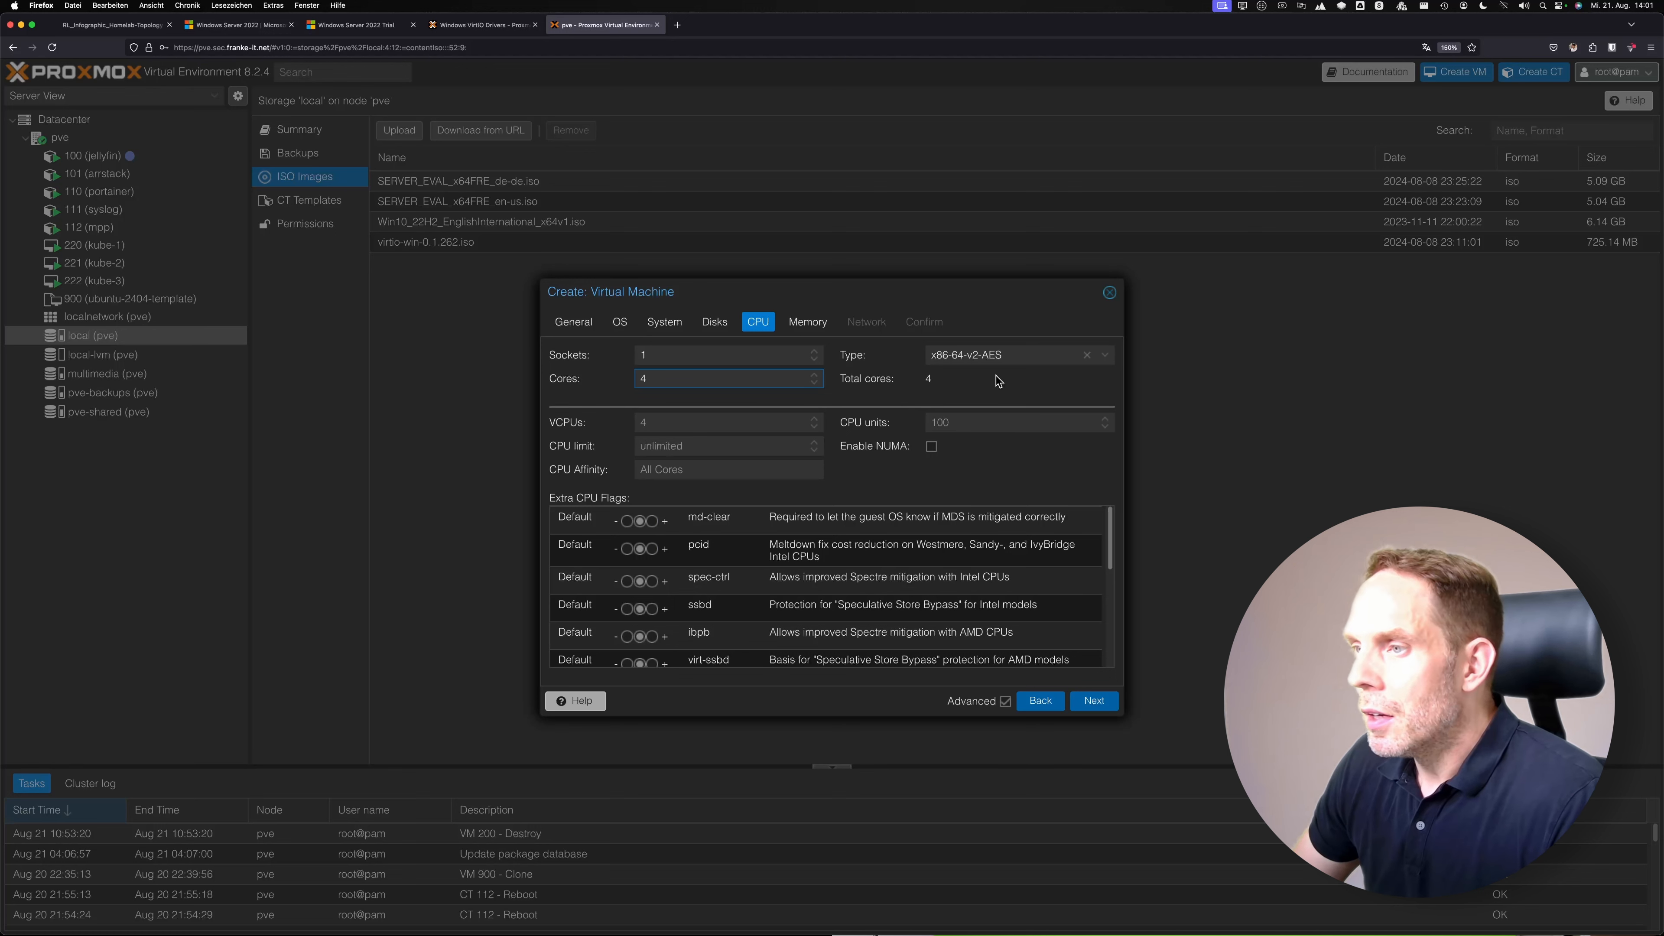
{"action": "left_click", "coordinate": [931, 446]}
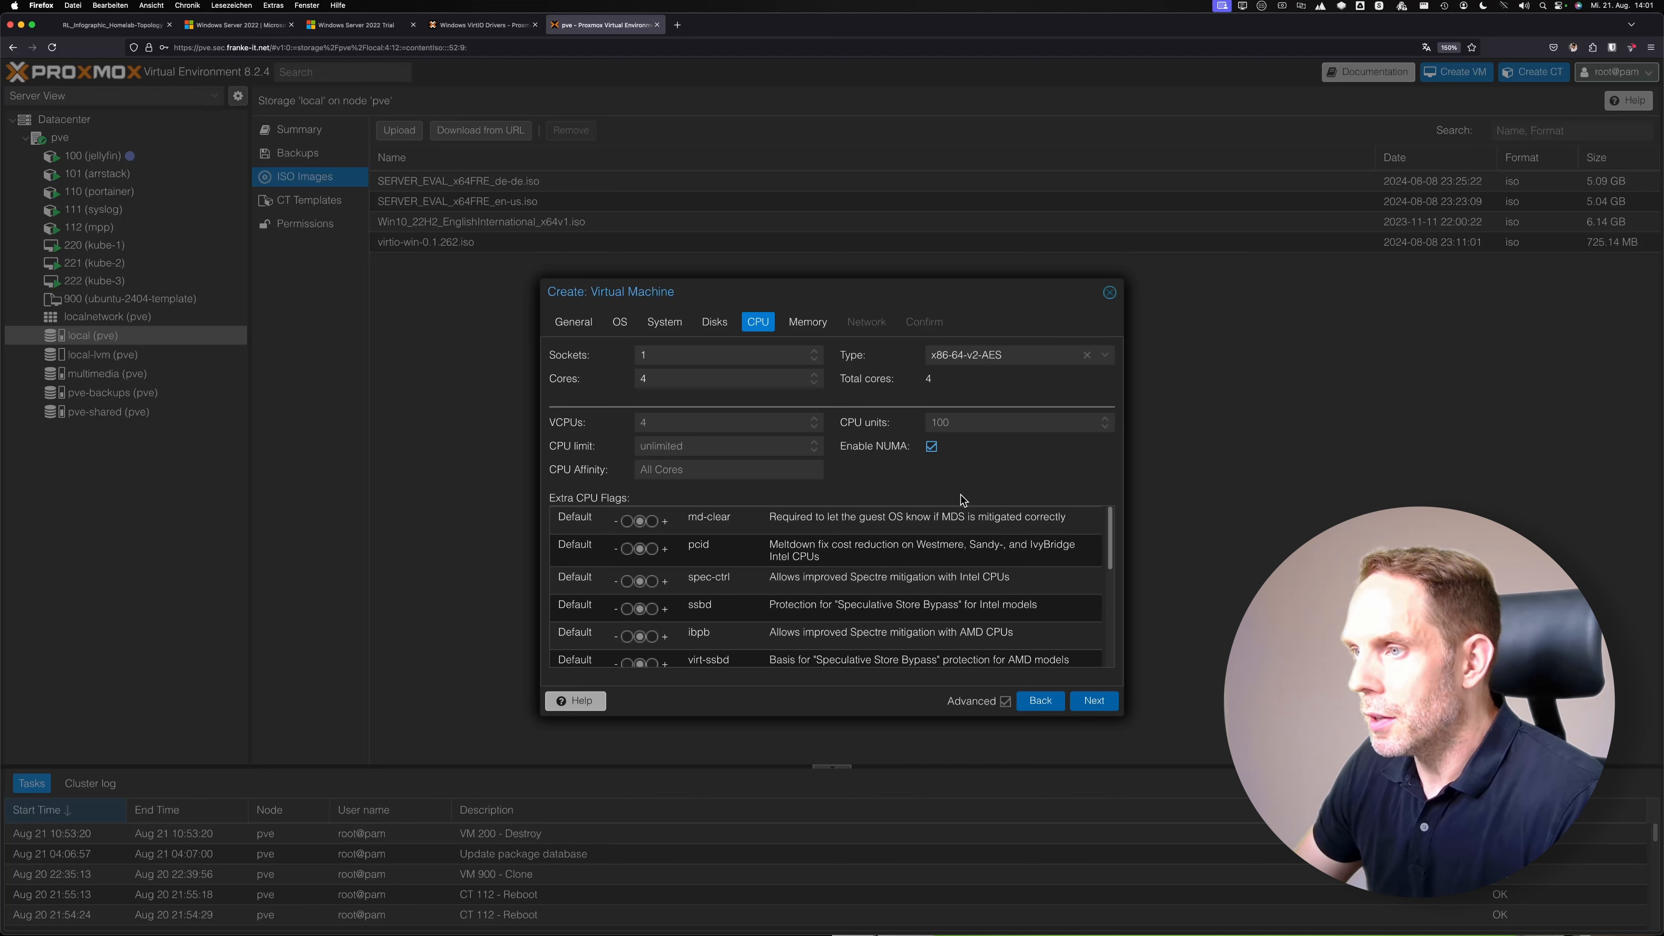
{"action": "left_click", "coordinate": [1097, 706]}
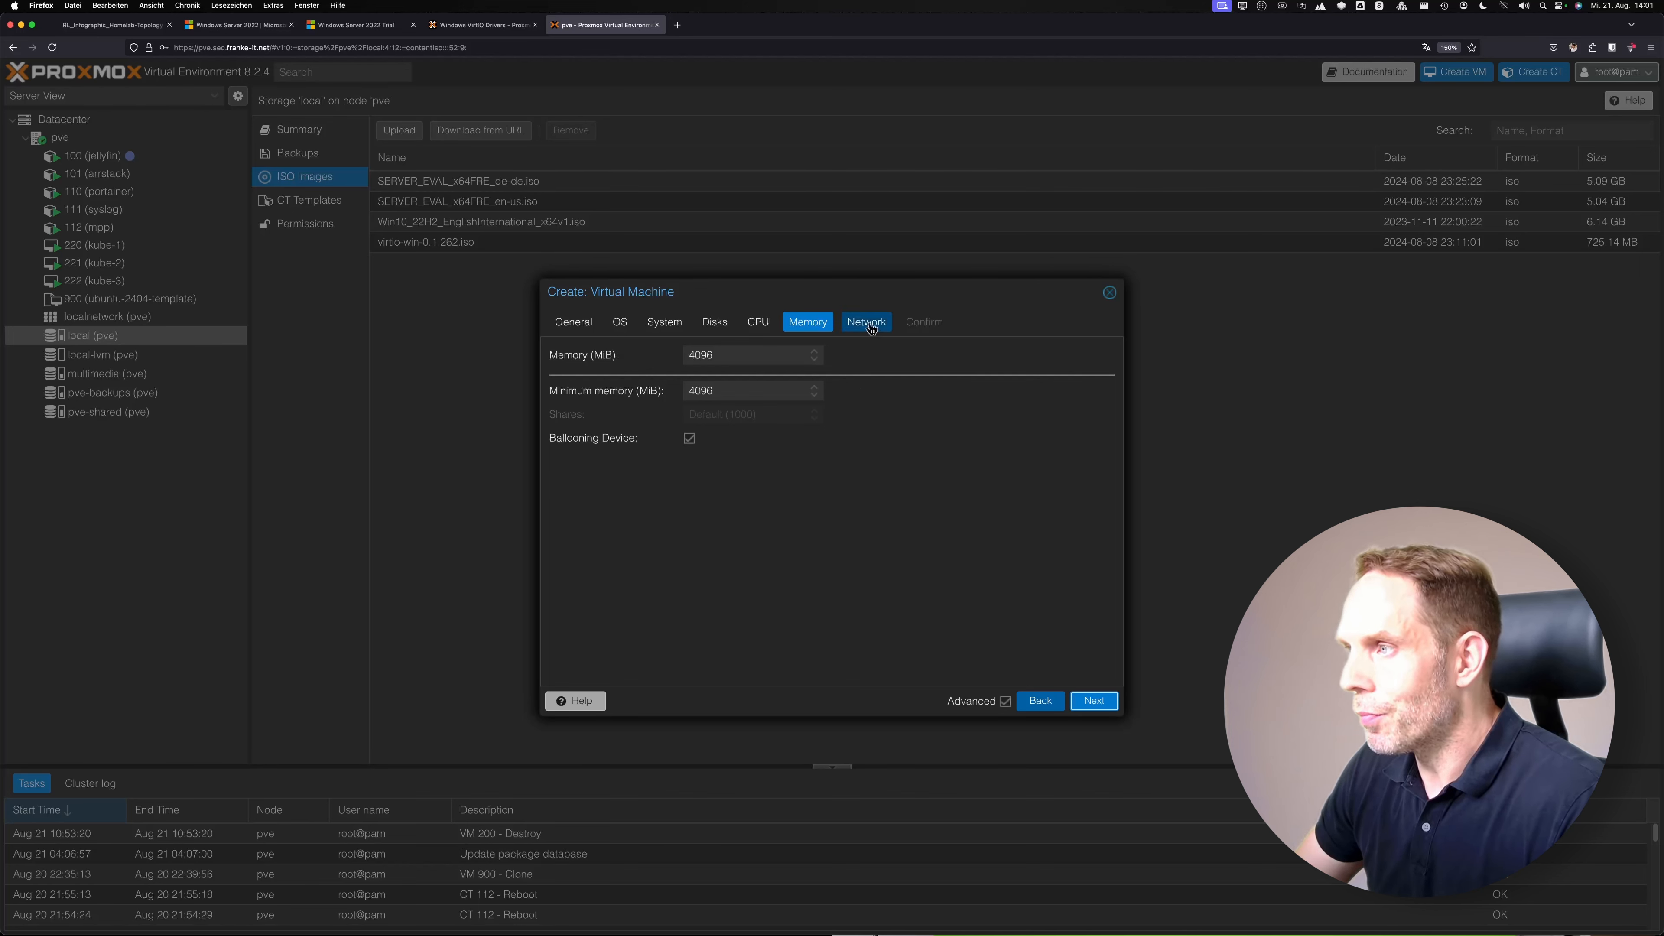
- Keep the network model on VirtIO (paravirtualized) over bridge vmbr0 and reach the Confirm summary
{"action": "left_click", "coordinate": [871, 327]}
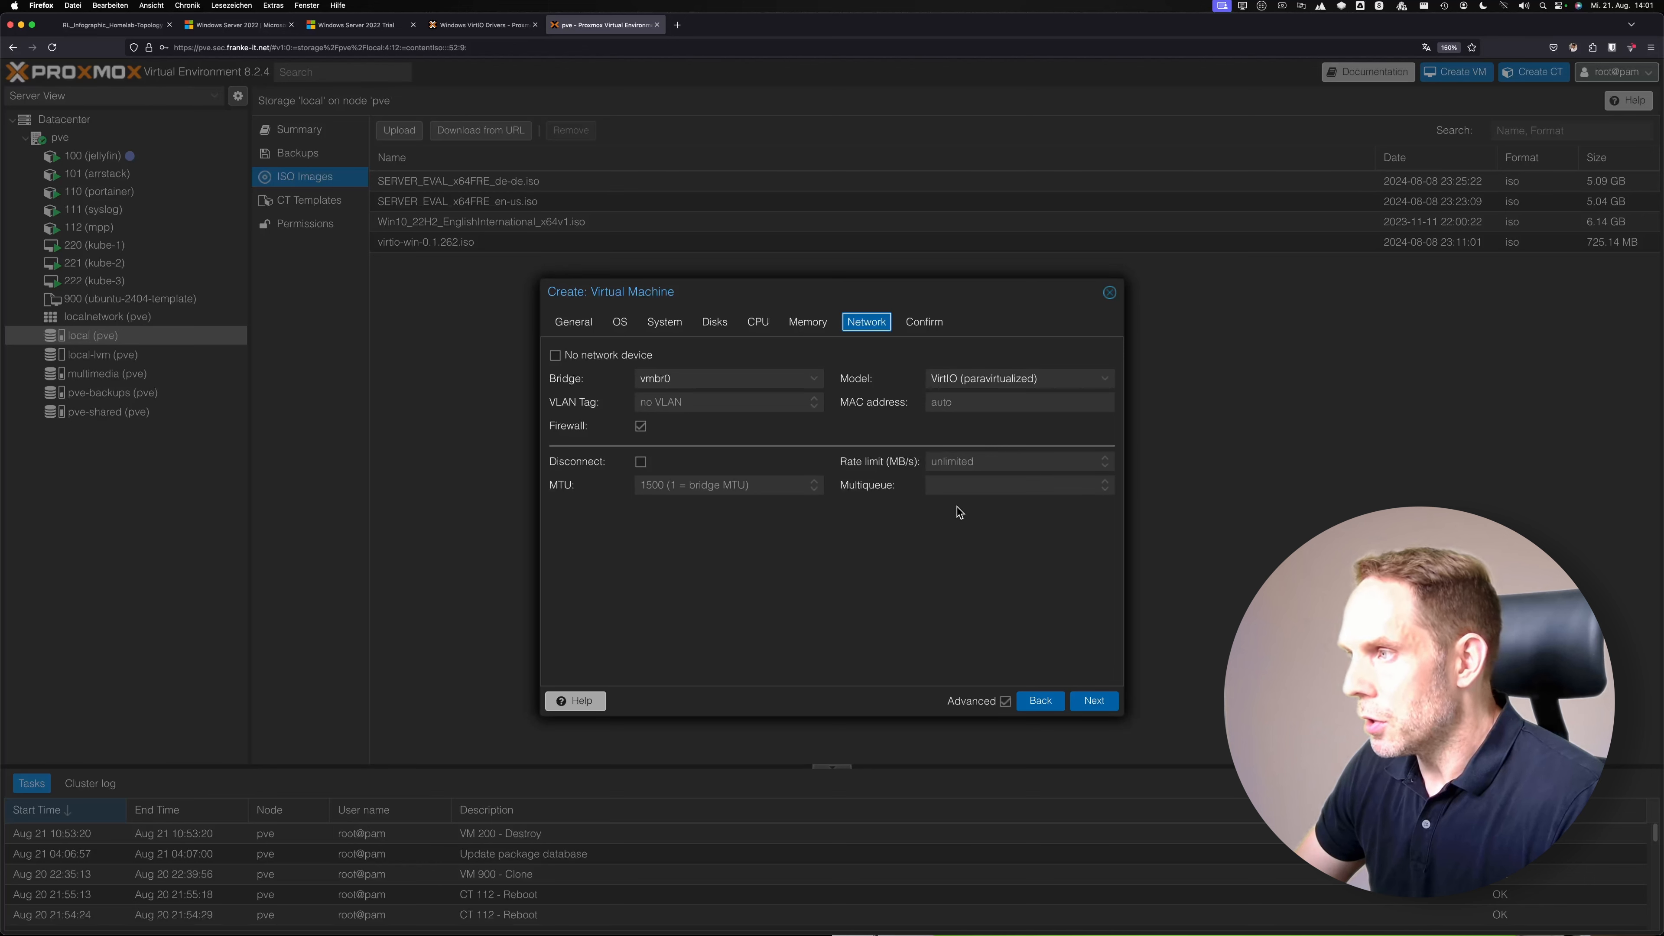
{"action": "left_click", "coordinate": [1100, 381]}
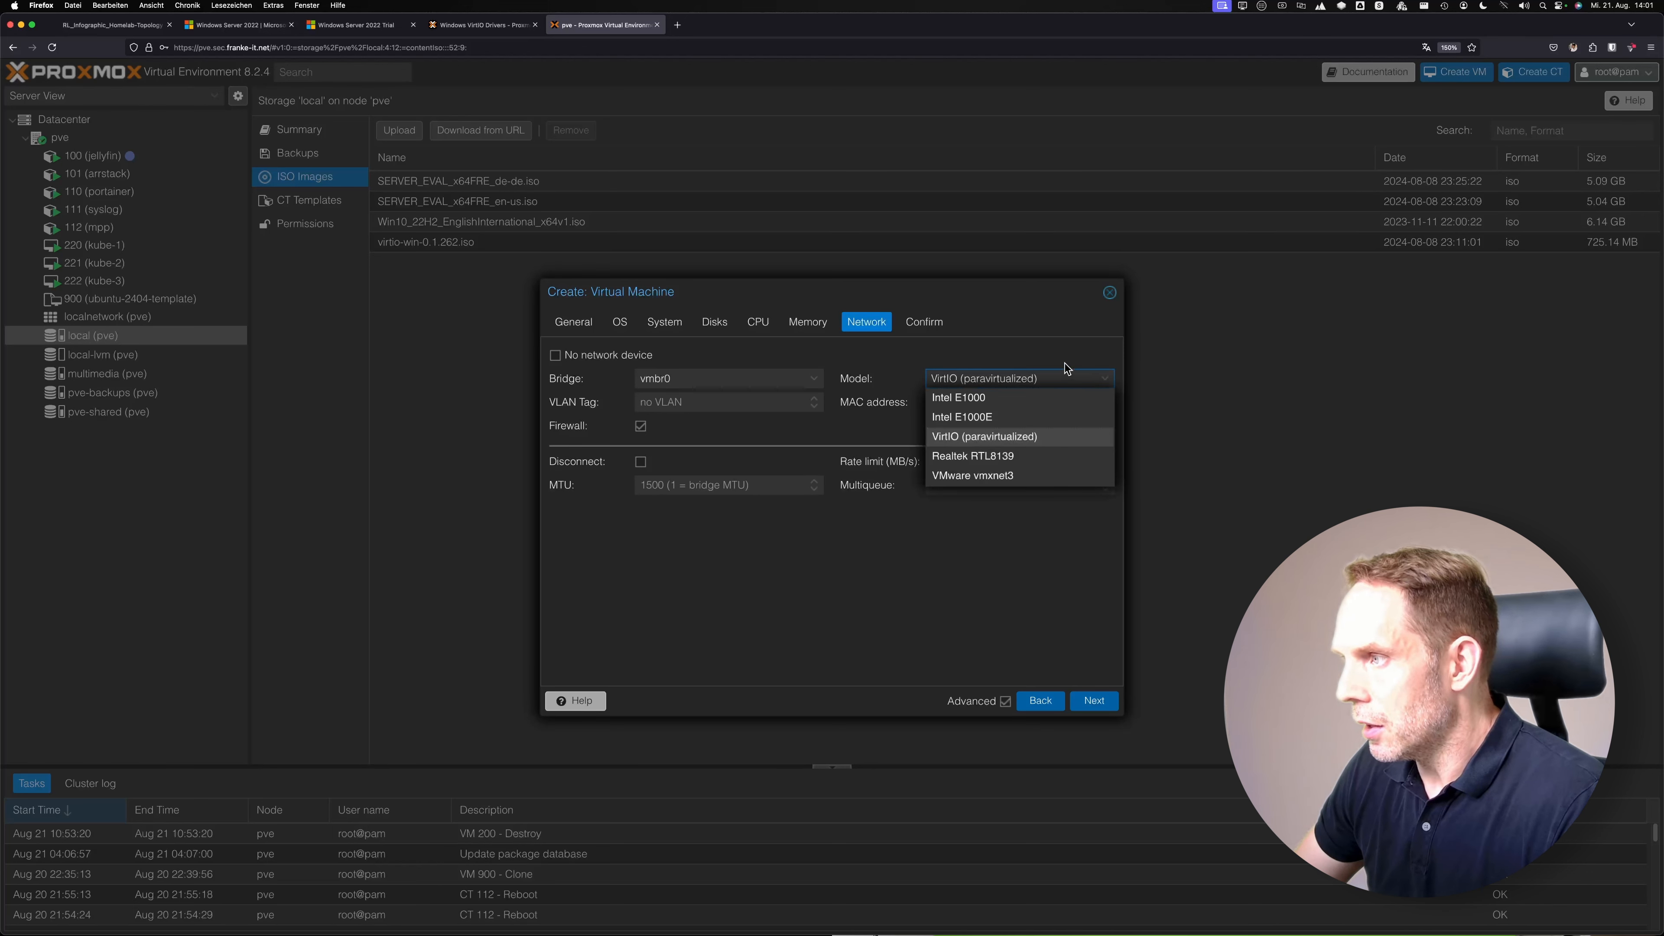
{"action": "left_click", "coordinate": [1051, 355]}
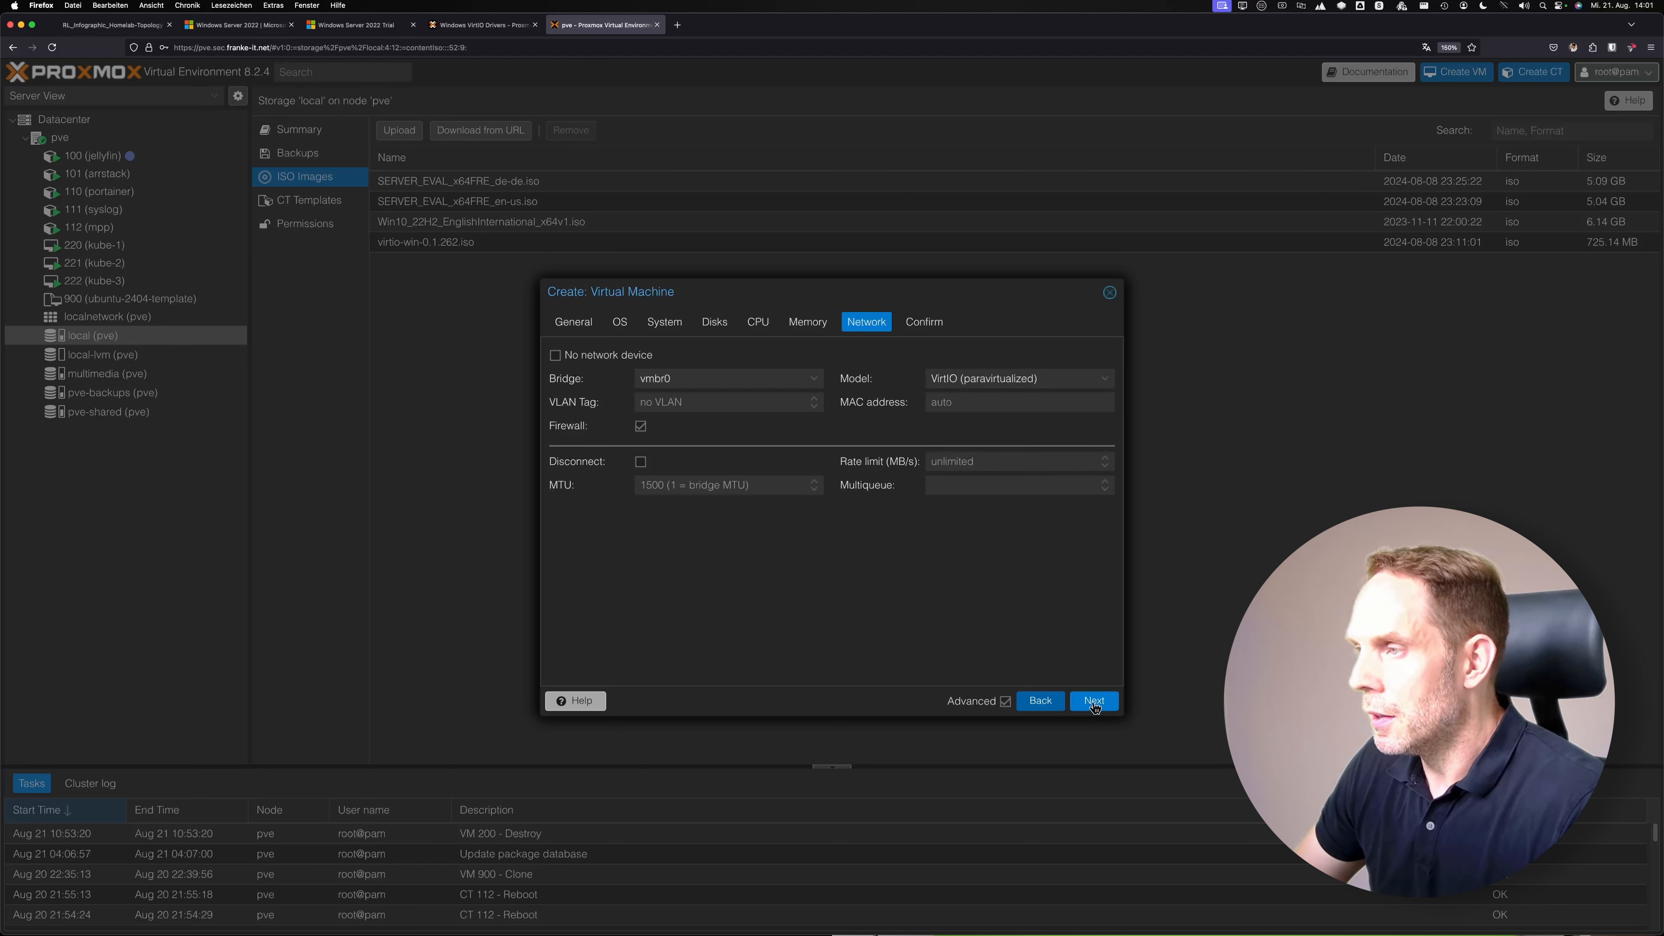
{"action": "left_click", "coordinate": [1094, 700]}
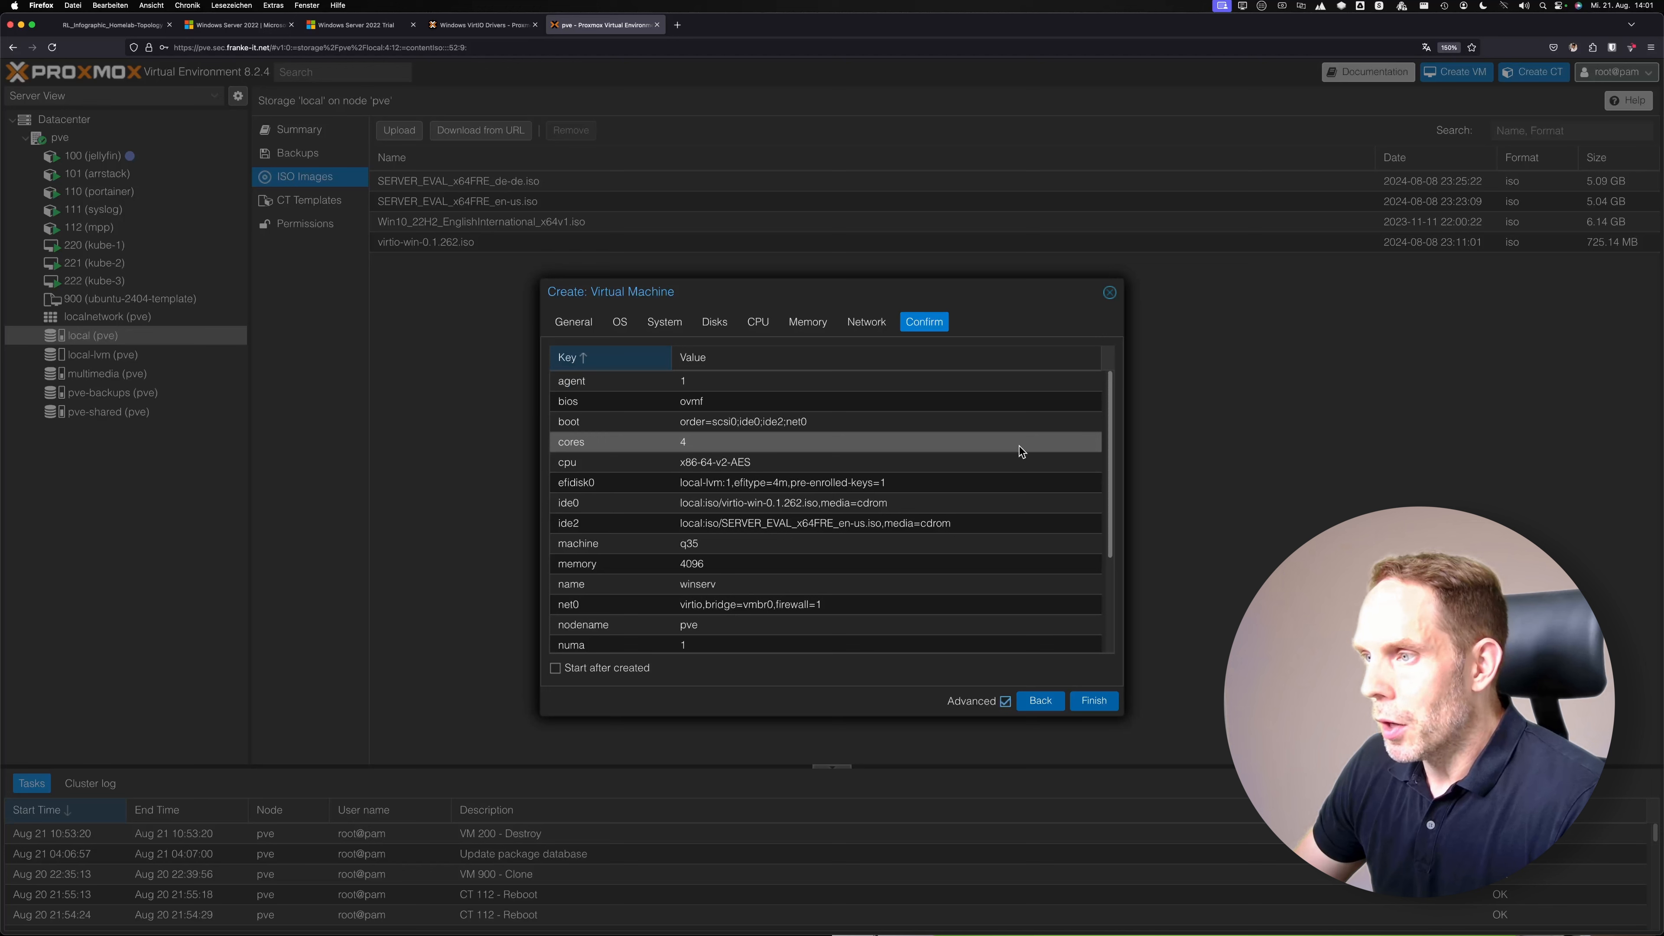
- Review the Confirm summary and finish creating VM 501
{"action": "scroll", "coordinate": [1021, 451], "scroll_direction": "down", "scroll_amount": 1}
{"action": "scroll", "coordinate": [1021, 451], "scroll_direction": "down", "scroll_amount": 4}
{"action": "scroll", "coordinate": [1022, 459], "scroll_direction": "down", "scroll_amount": 8}
{"action": "scroll", "coordinate": [1032, 488], "scroll_direction": "down", "scroll_amount": 5}
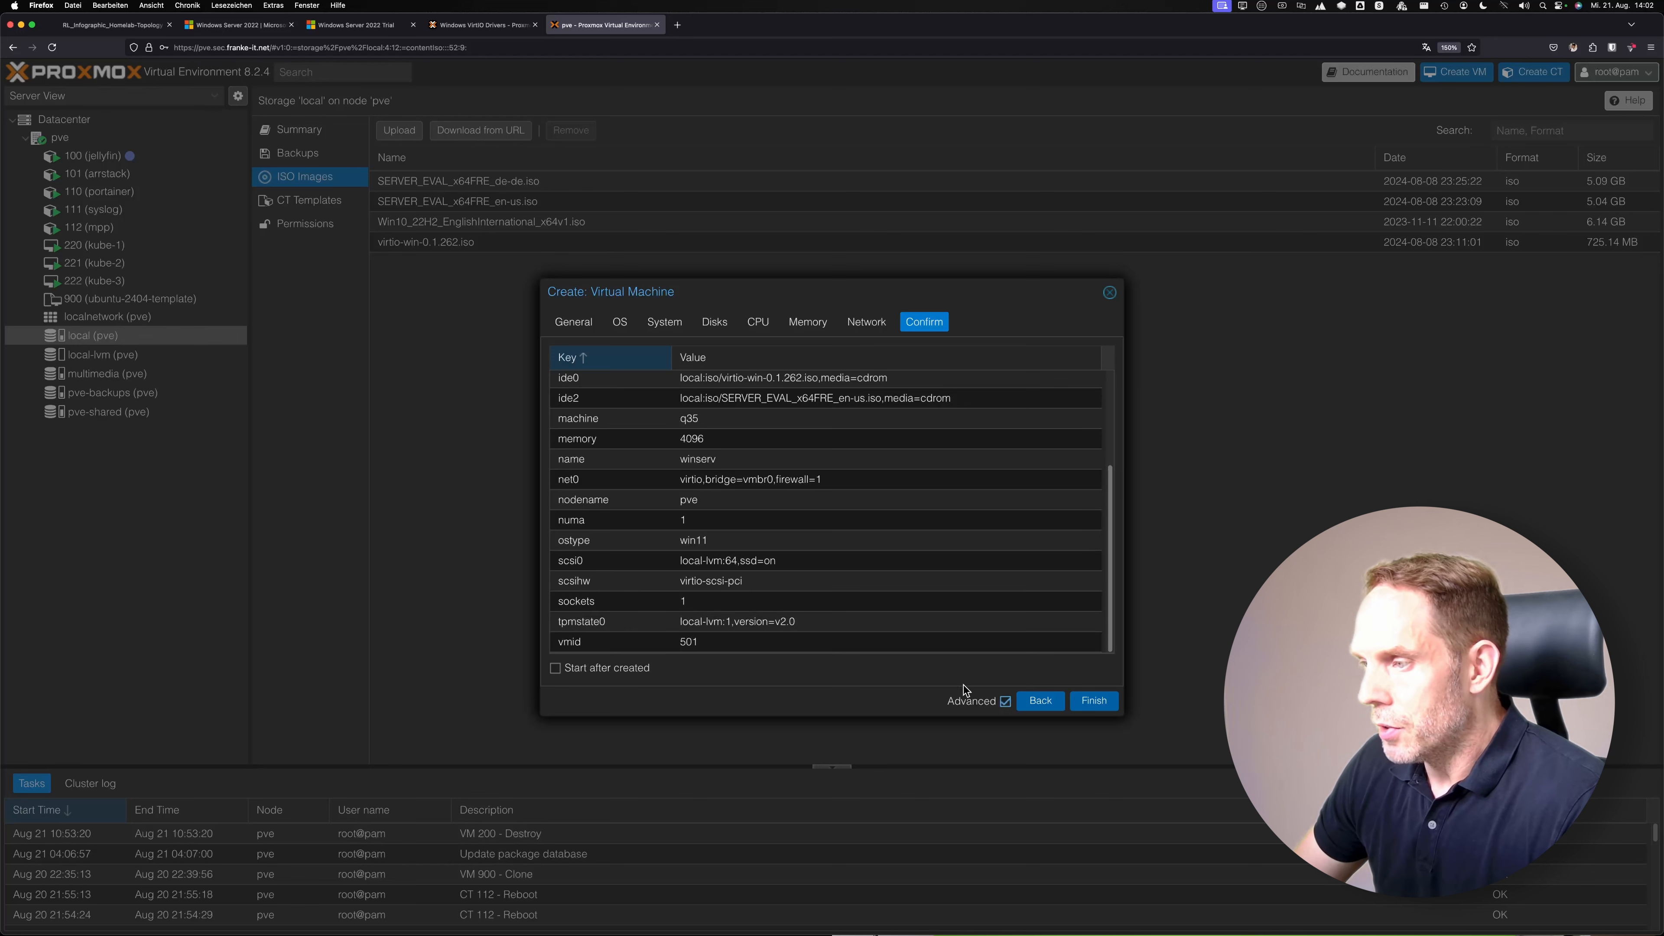
{"action": "left_click", "coordinate": [1094, 701]}
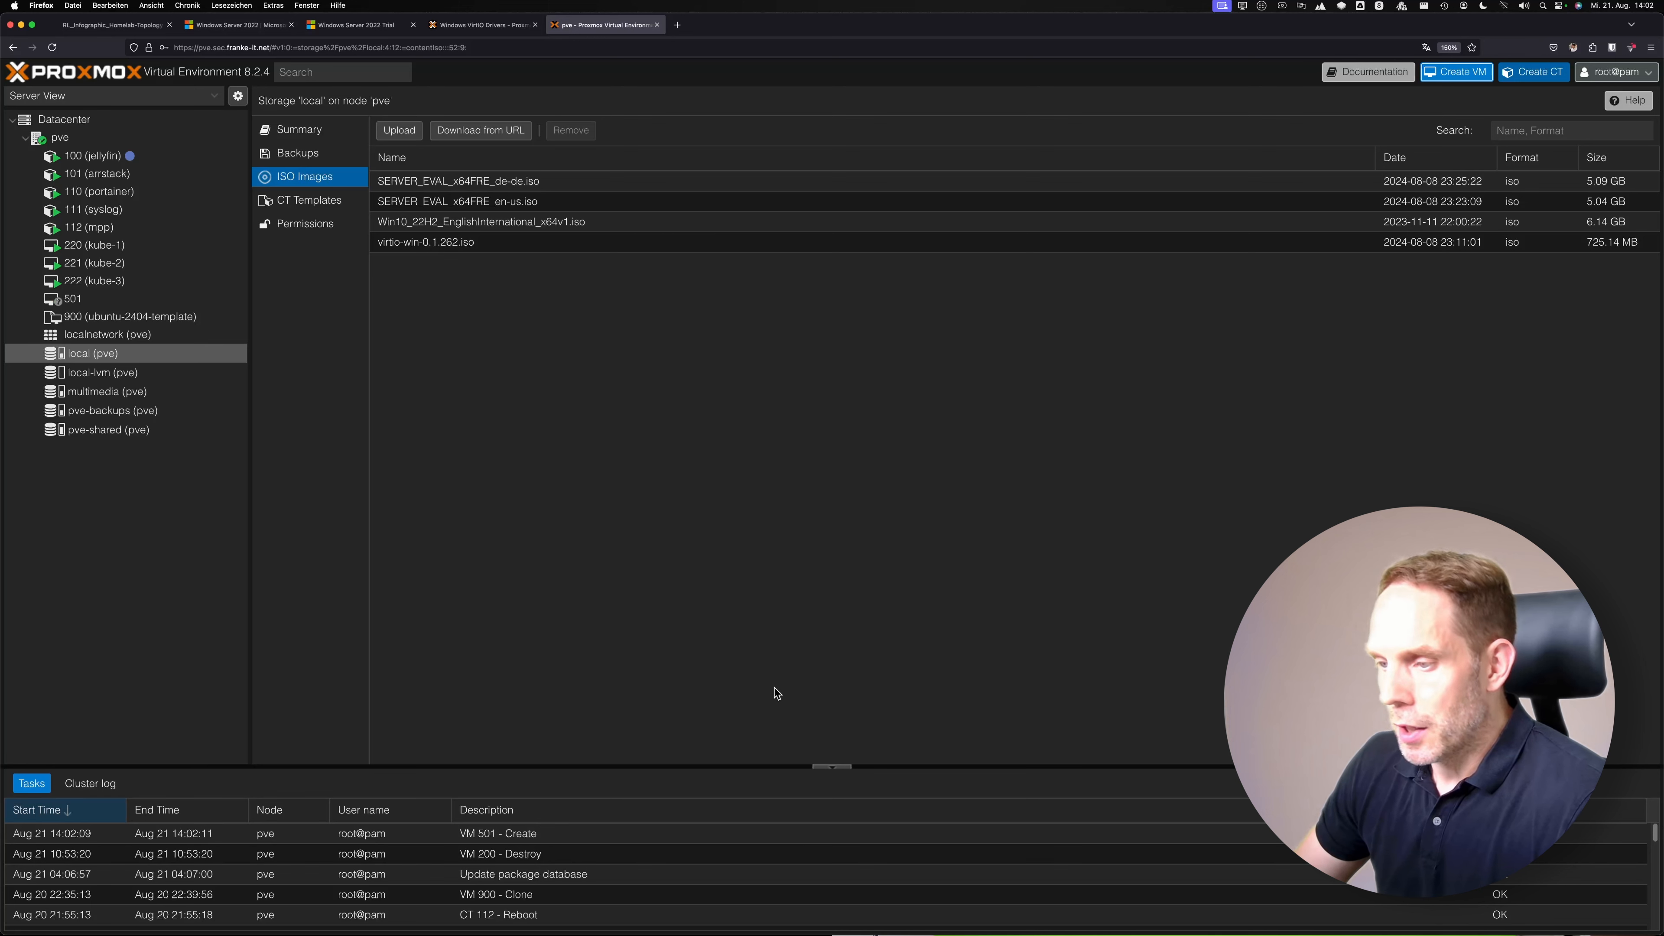
- Start VM 501 (winserv) from its console after checking its creation task
{"action": "left_click", "coordinate": [549, 839]}
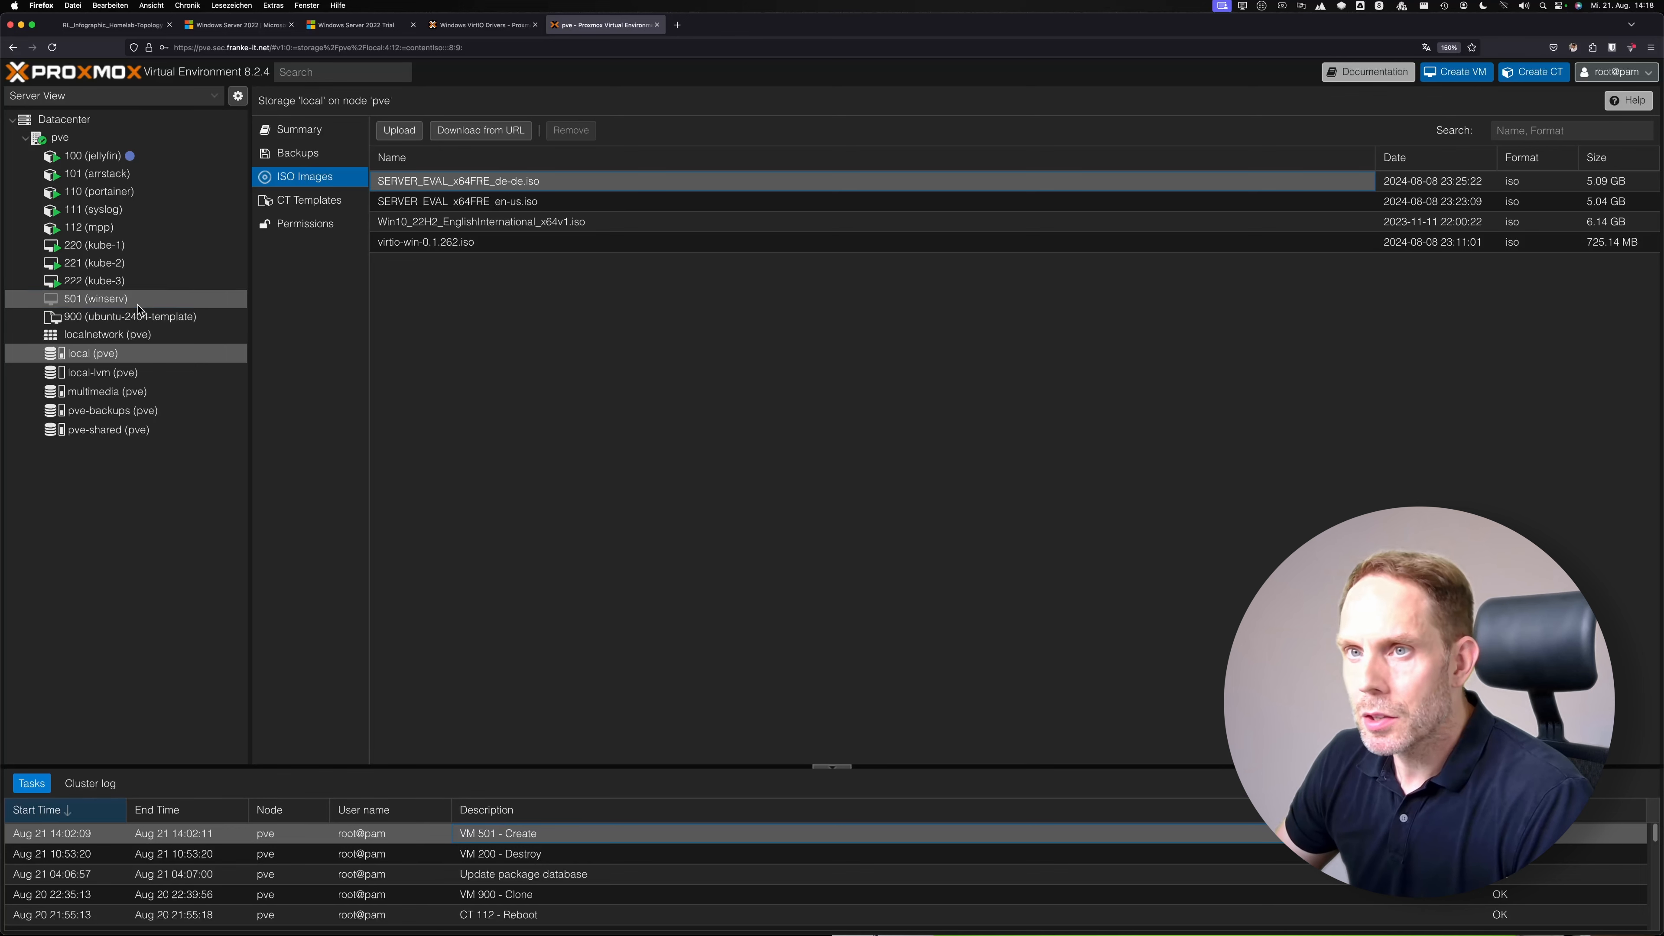
{"action": "left_click", "coordinate": [131, 300]}
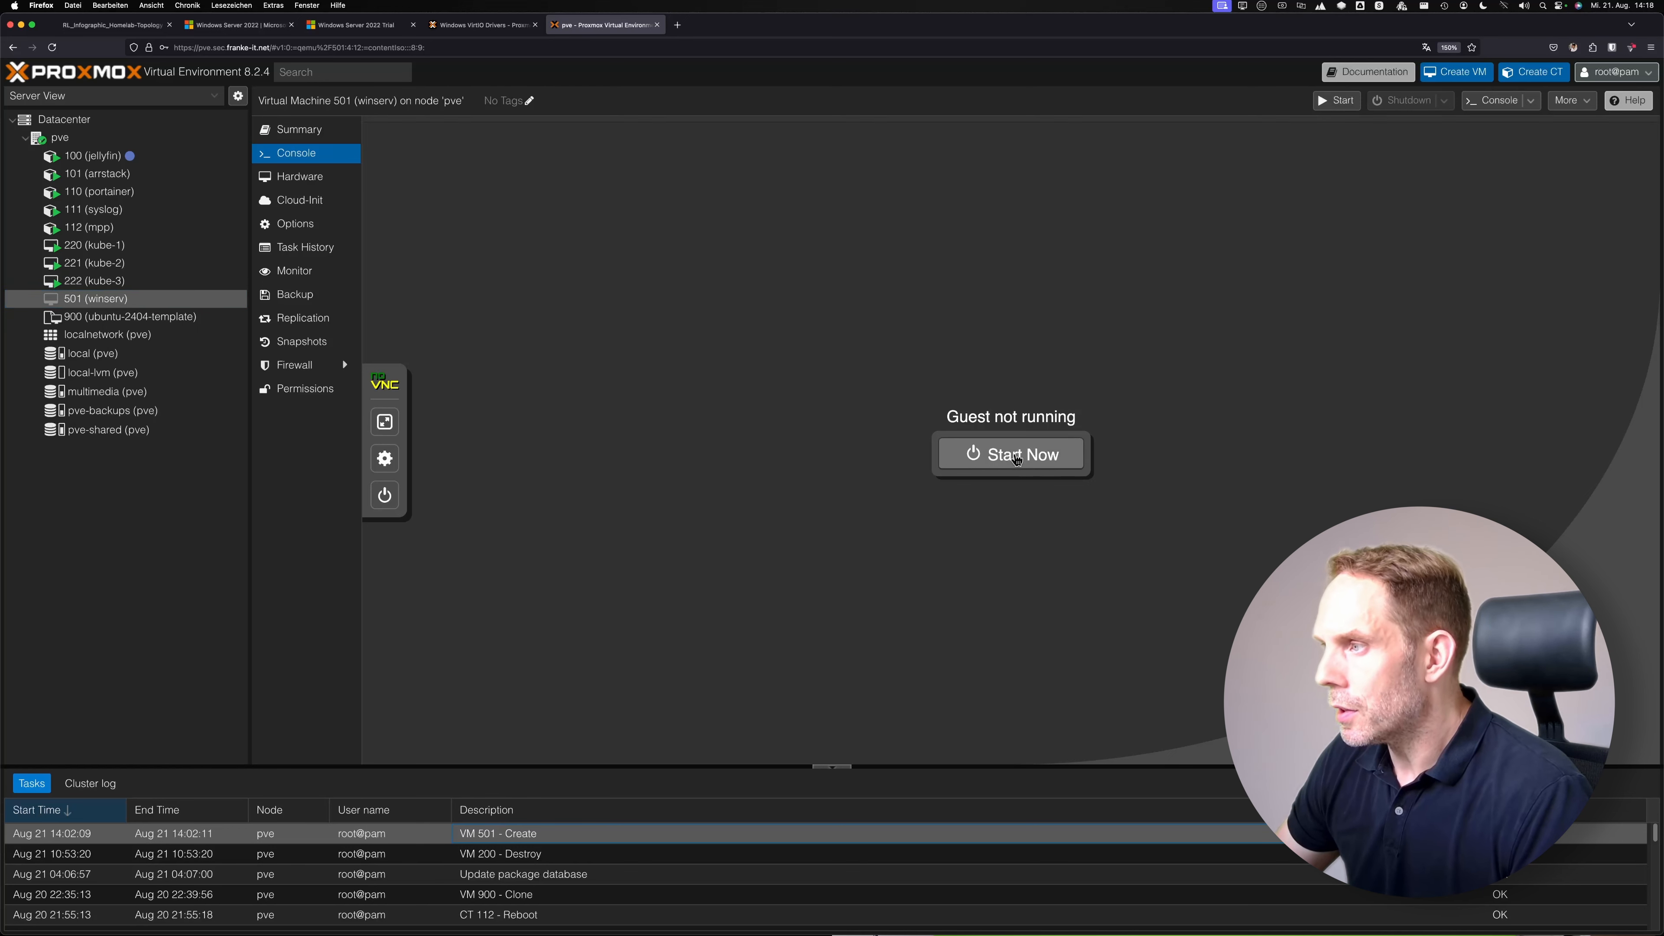
{"action": "left_click", "coordinate": [1016, 457]}
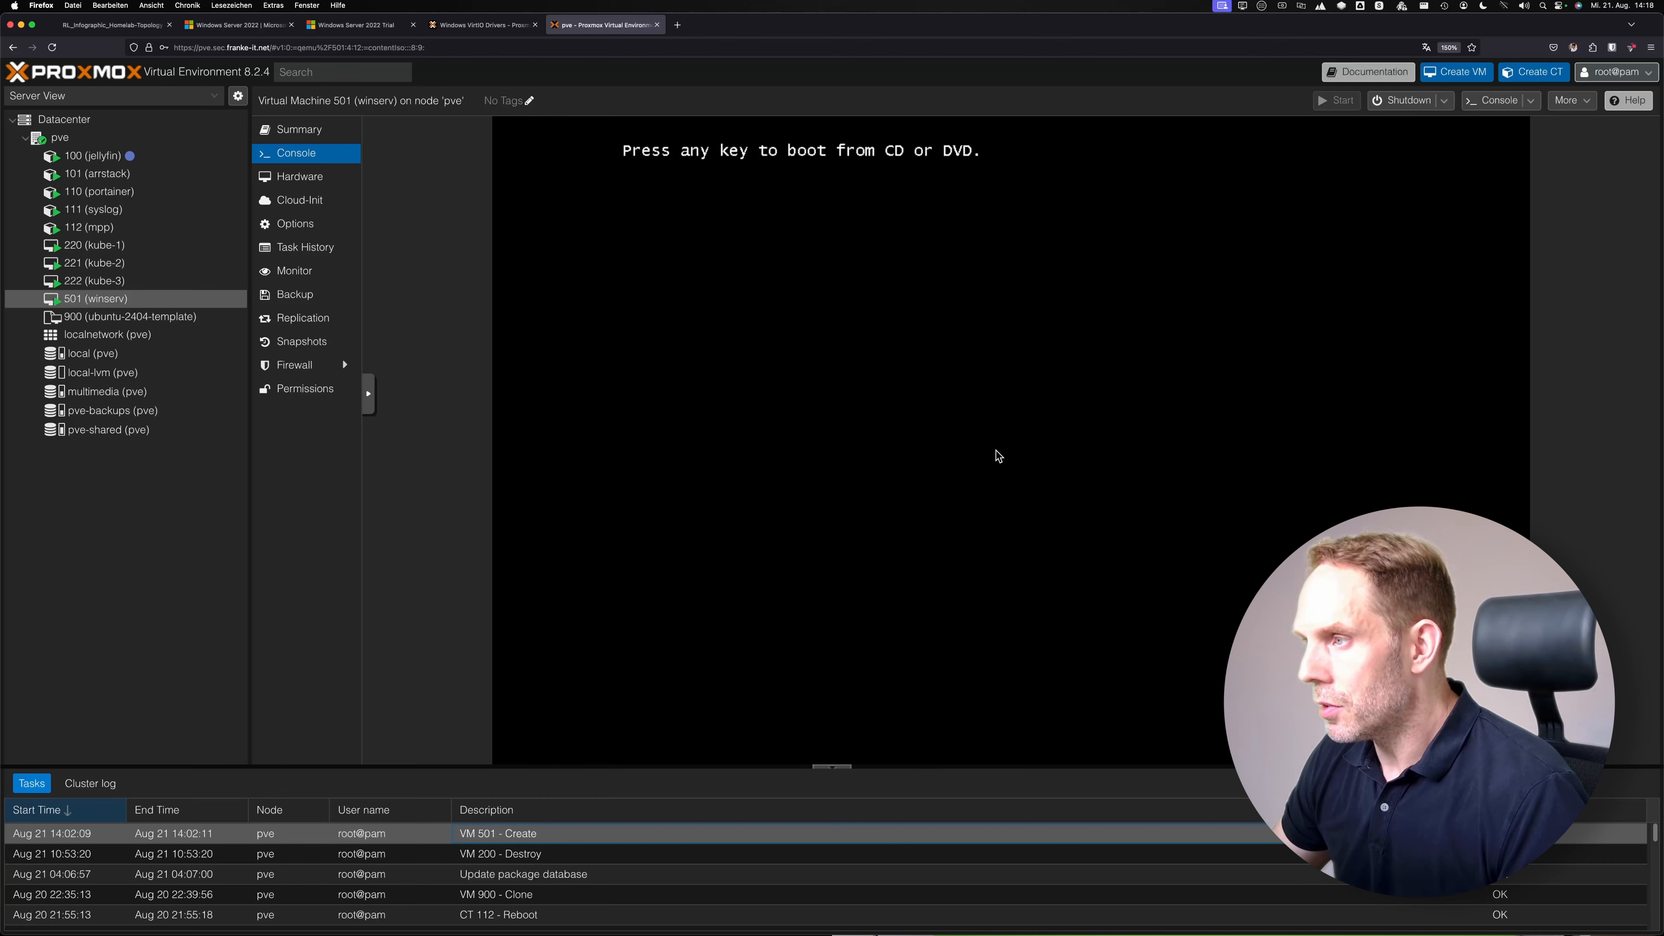
- Boot from CD and pick Standard Evaluation (Desktop Experience), accepting the license, with a Custom install
{"action": "key", "text": "Return"}
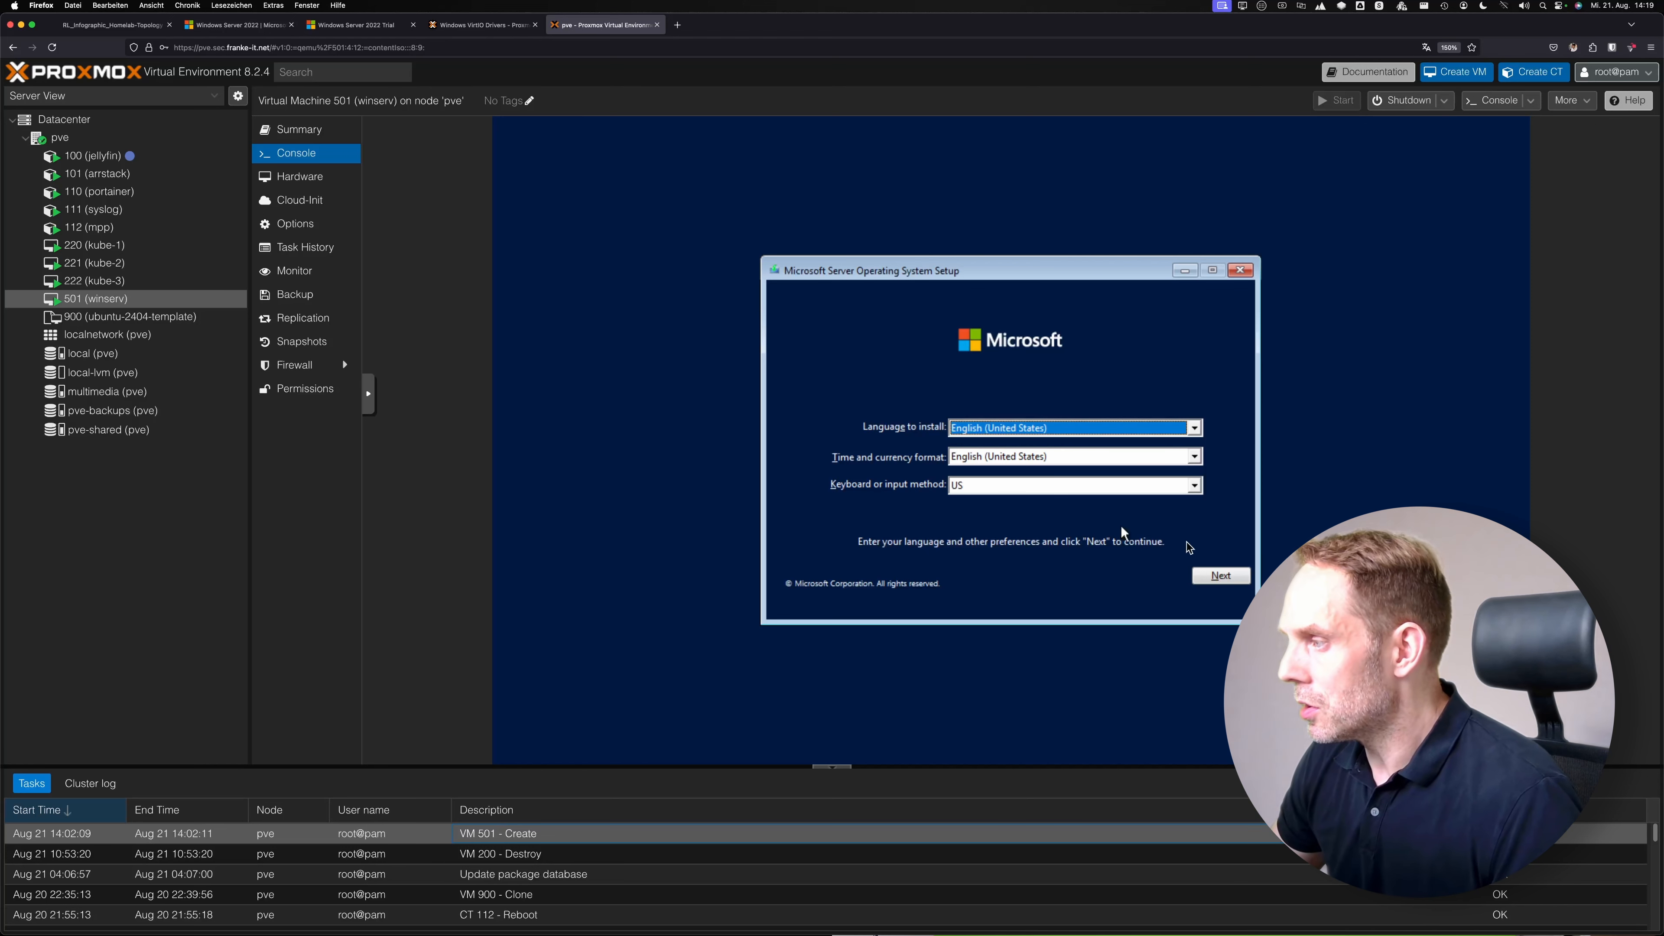
{"action": "left_click", "coordinate": [1220, 577]}
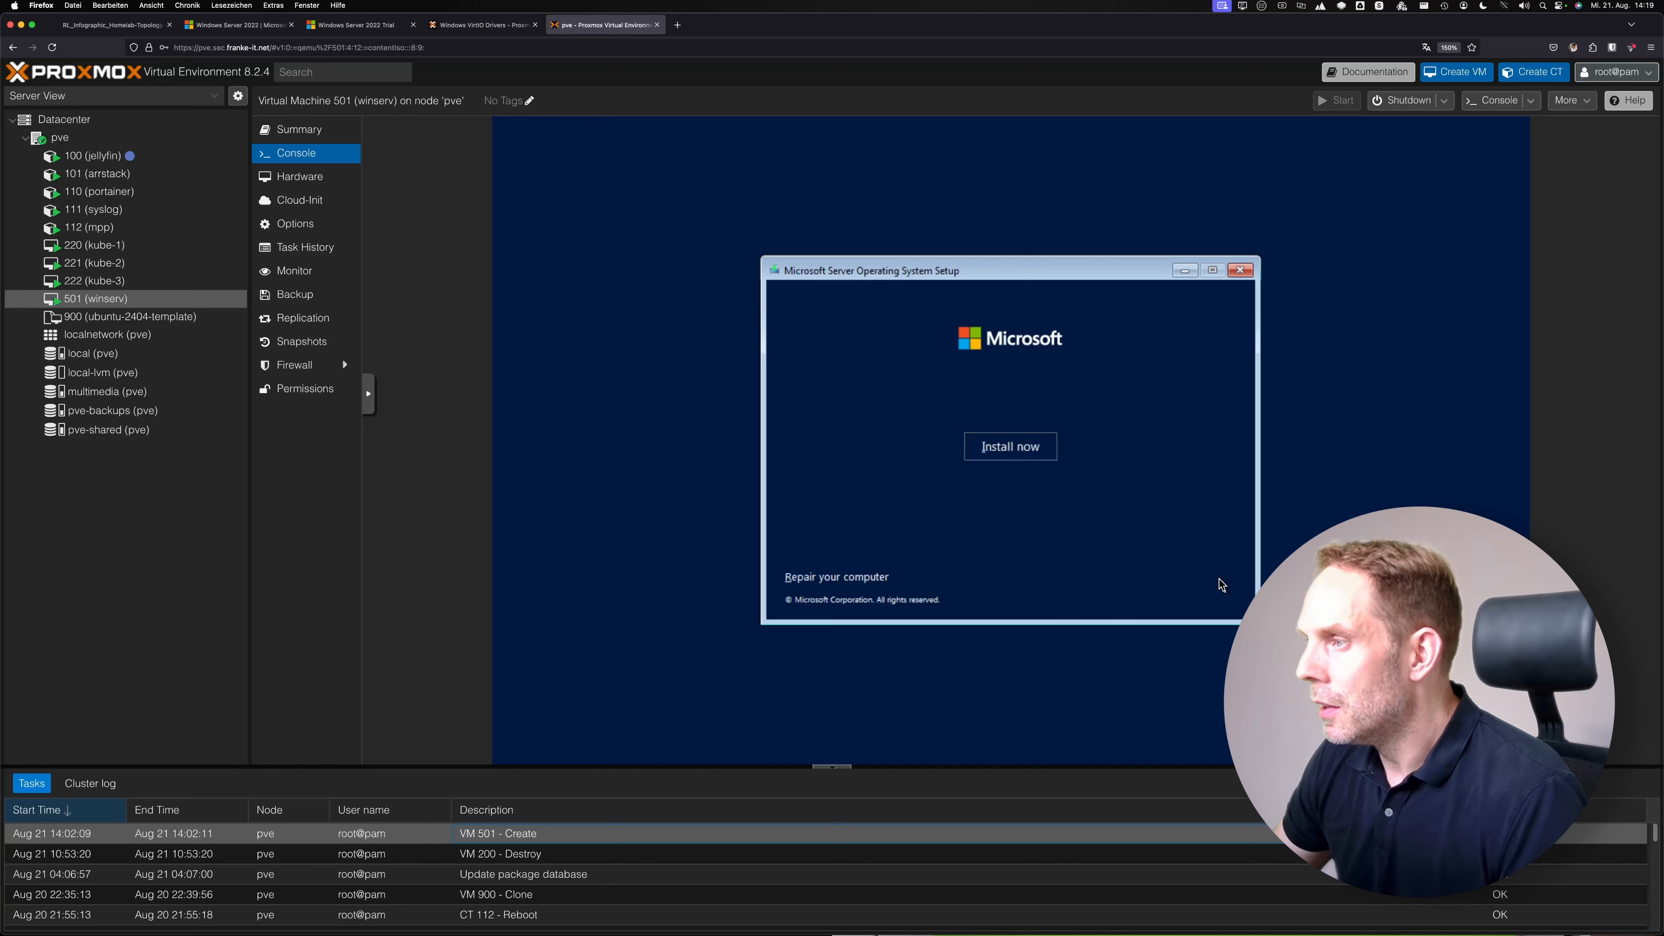
{"action": "left_click", "coordinate": [1017, 452]}
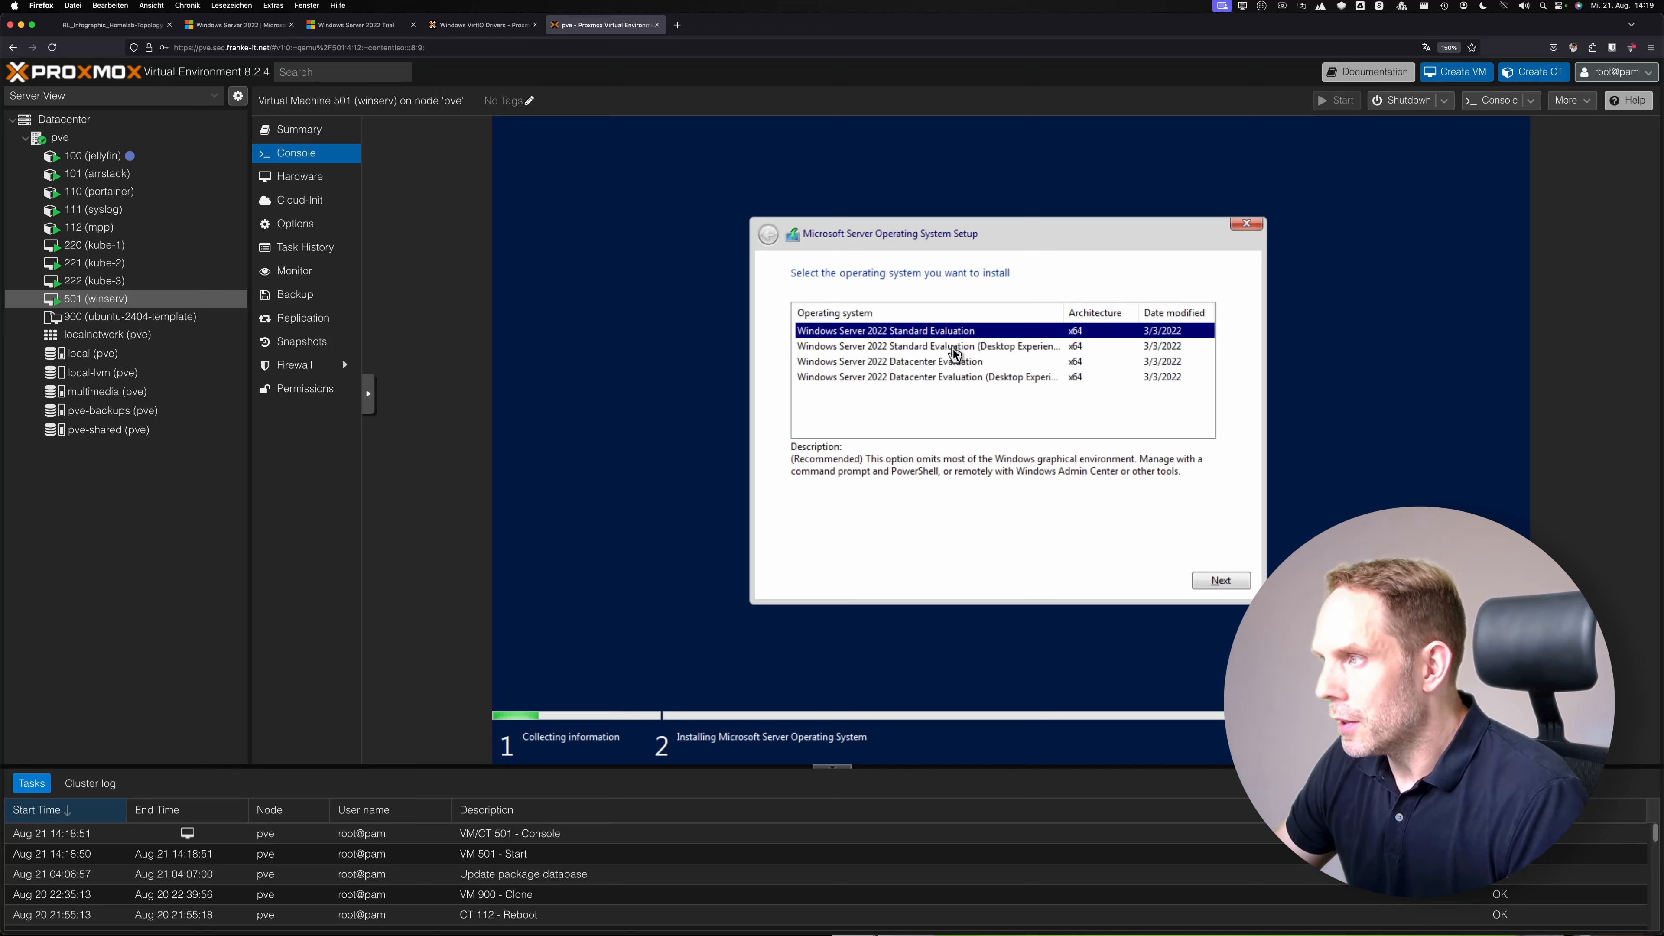
{"action": "left_click", "coordinate": [953, 348]}
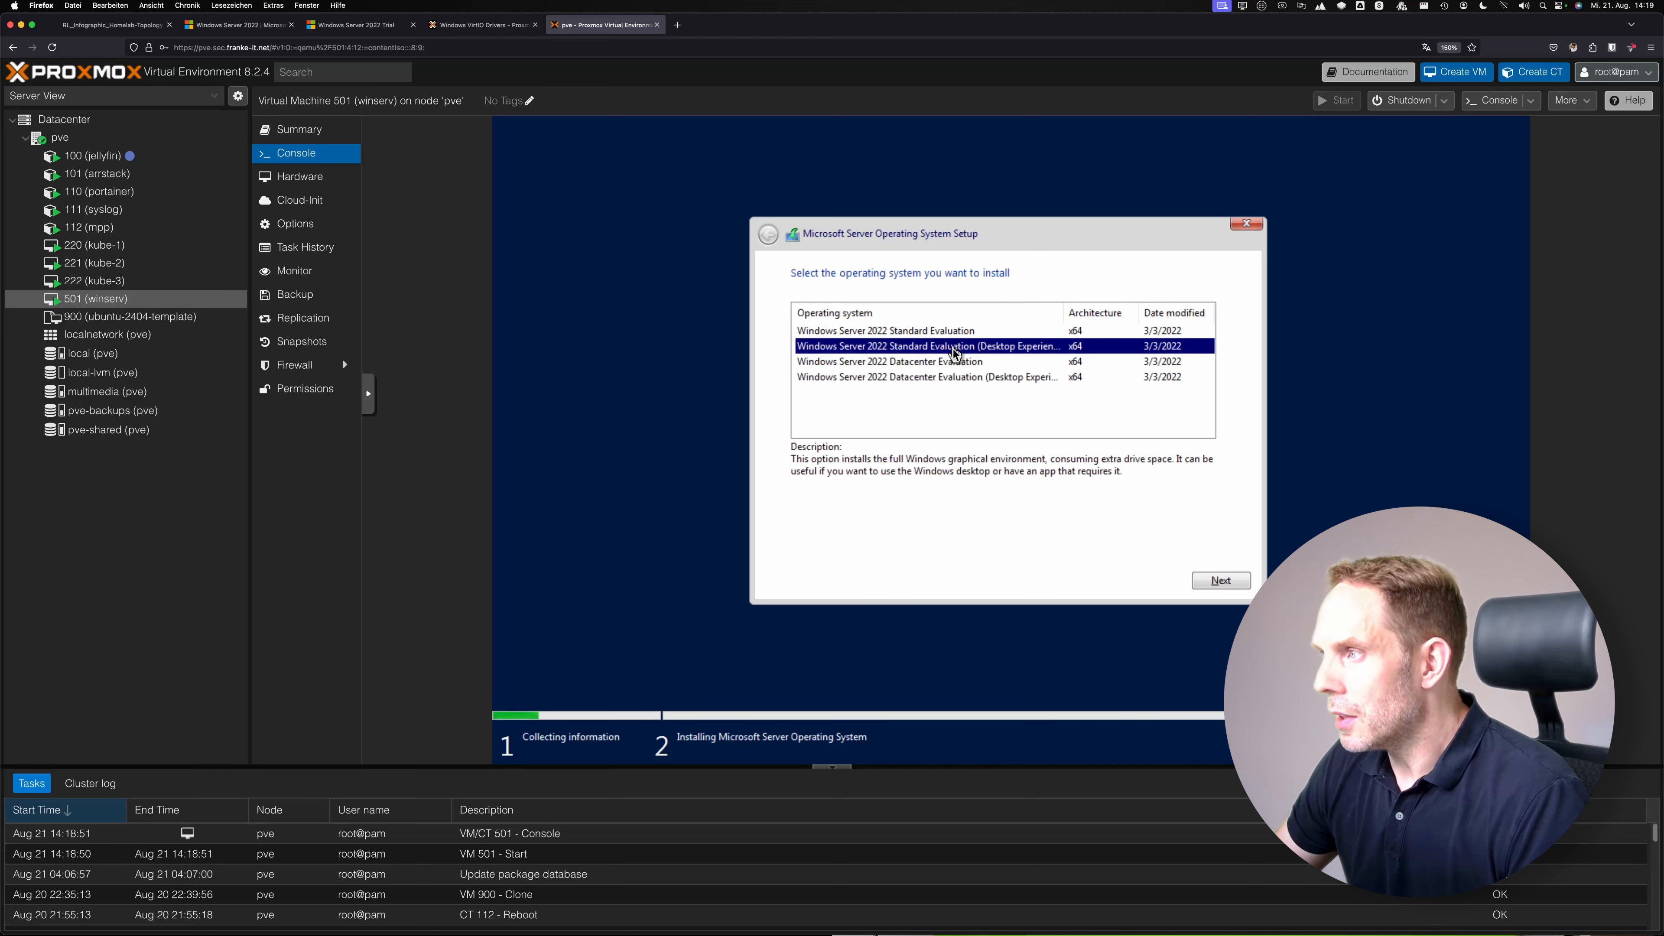
{"action": "left_click", "coordinate": [1216, 586]}
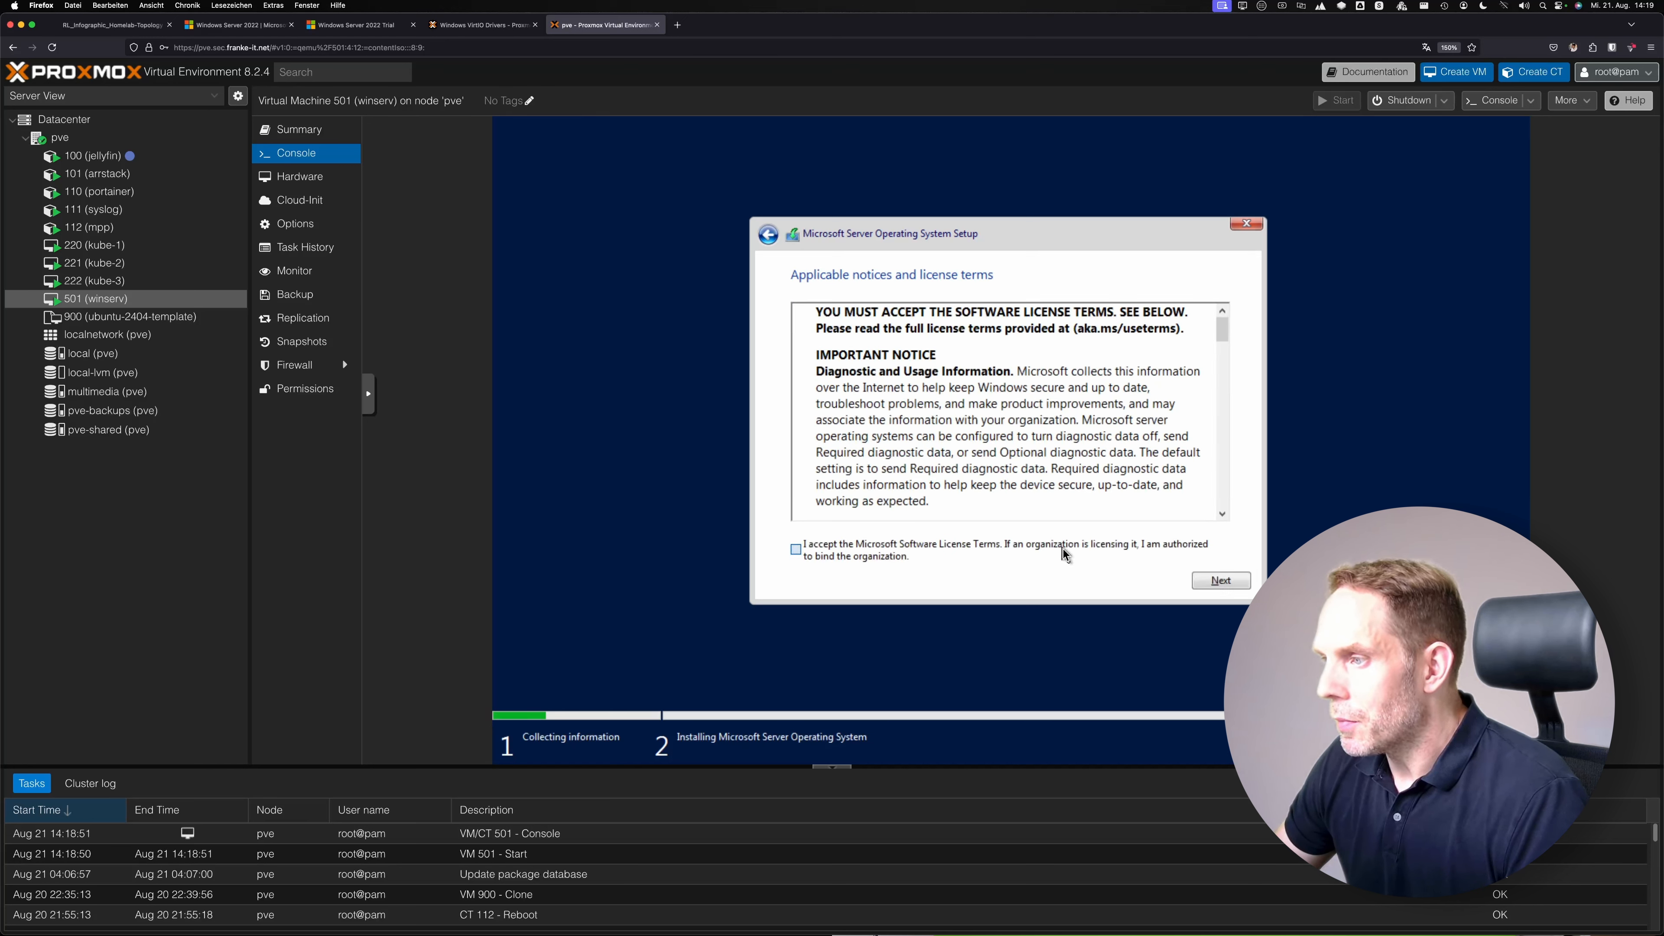
{"action": "left_click", "coordinate": [1221, 580]}
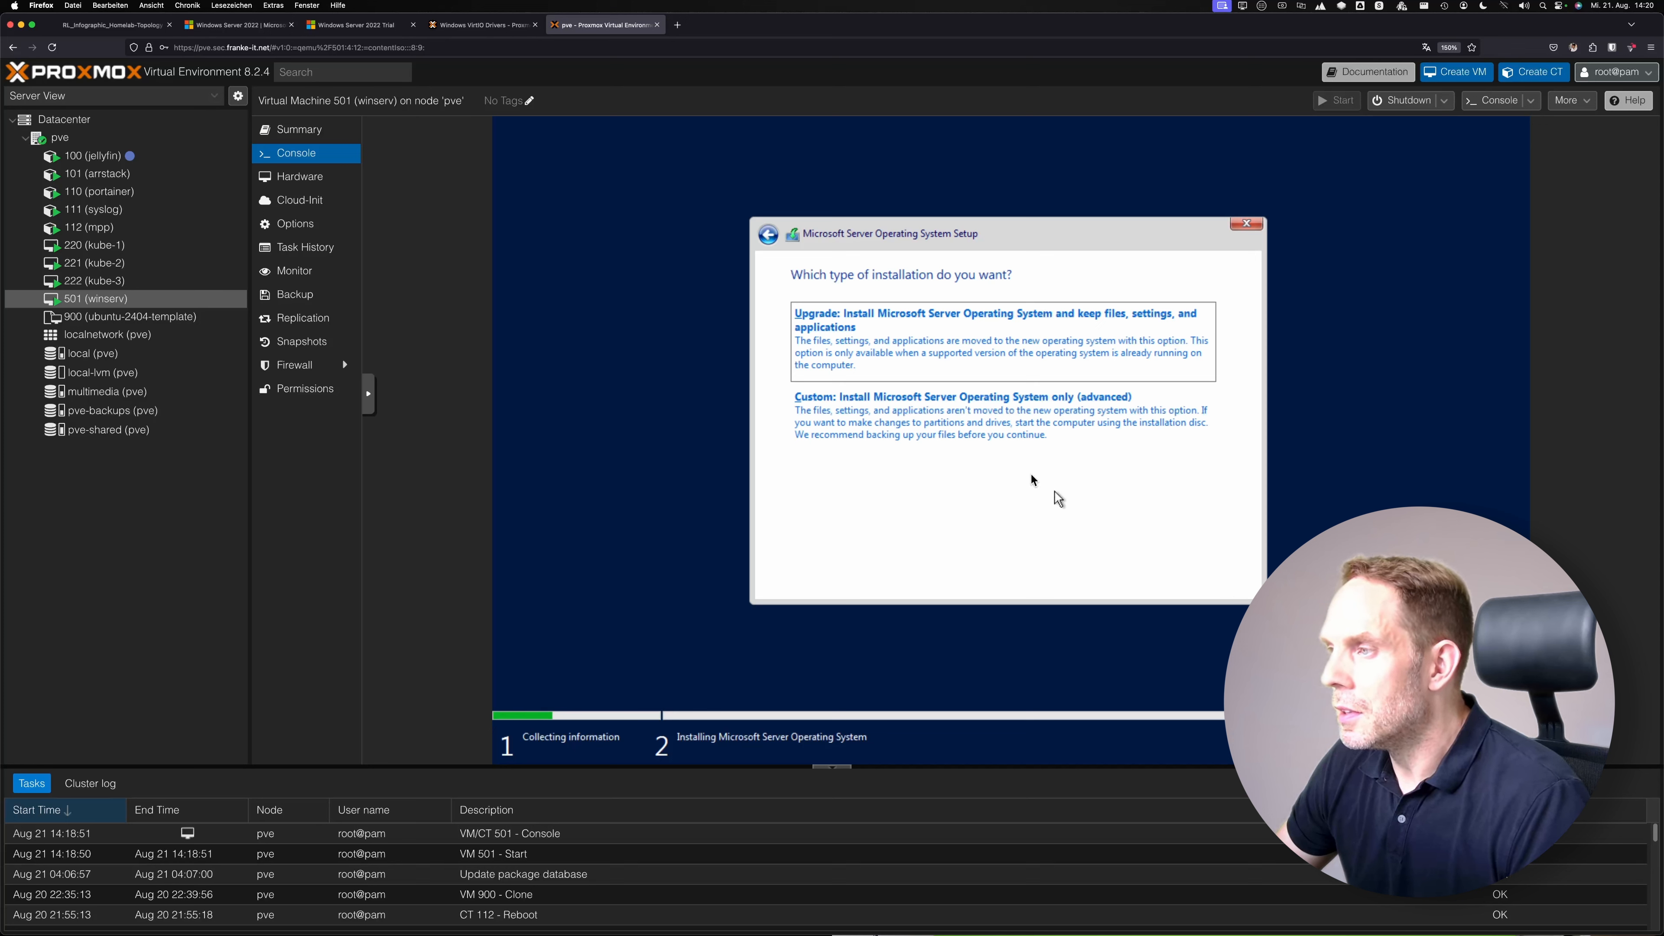
{"action": "left_click", "coordinate": [972, 425]}
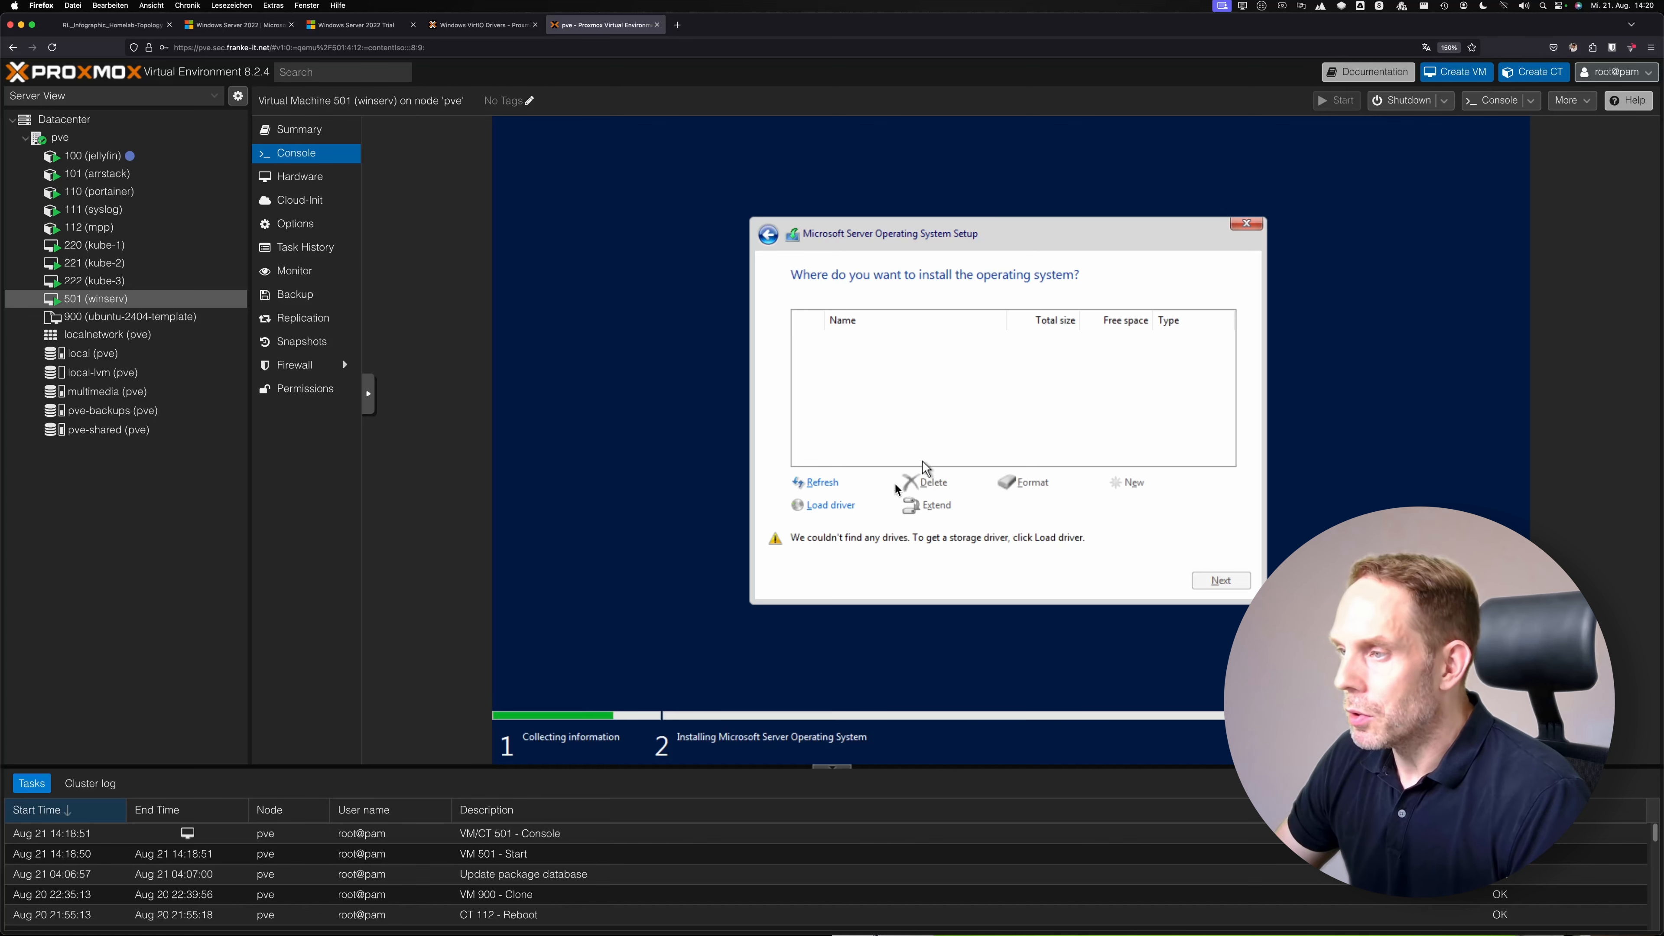
- Load the Red Hat VirtIO SCSI pass-through driver from D:\vioscsi\2k22\amd64
{"action": "left_click", "coordinate": [841, 505]}
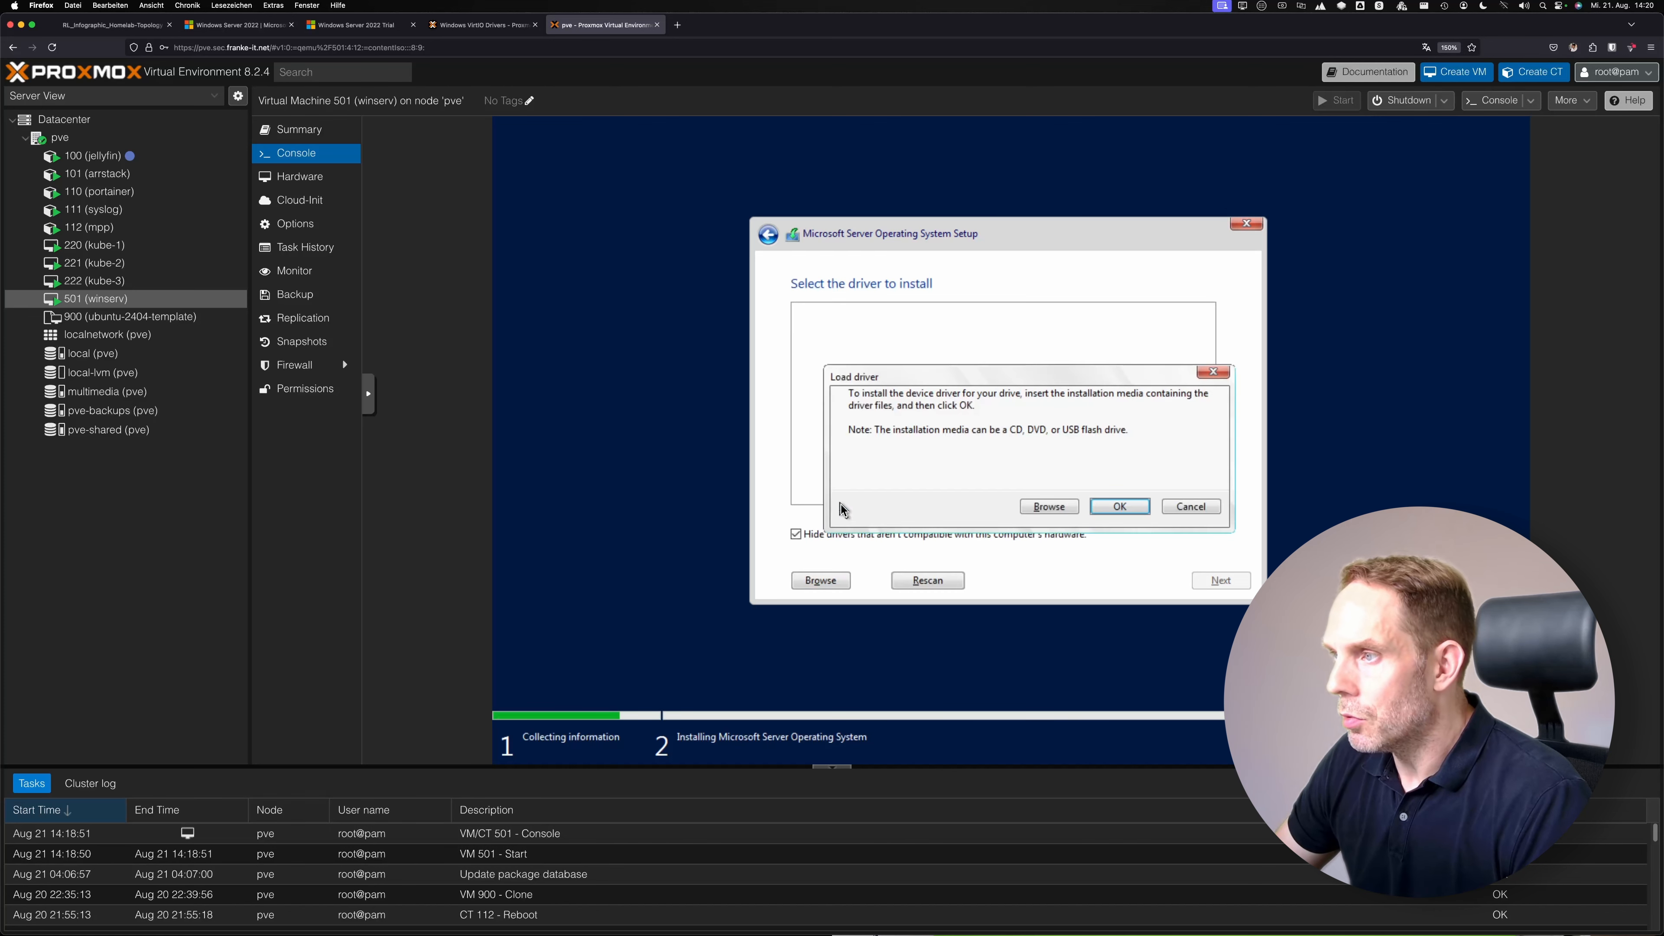
{"action": "left_click", "coordinate": [1049, 506]}
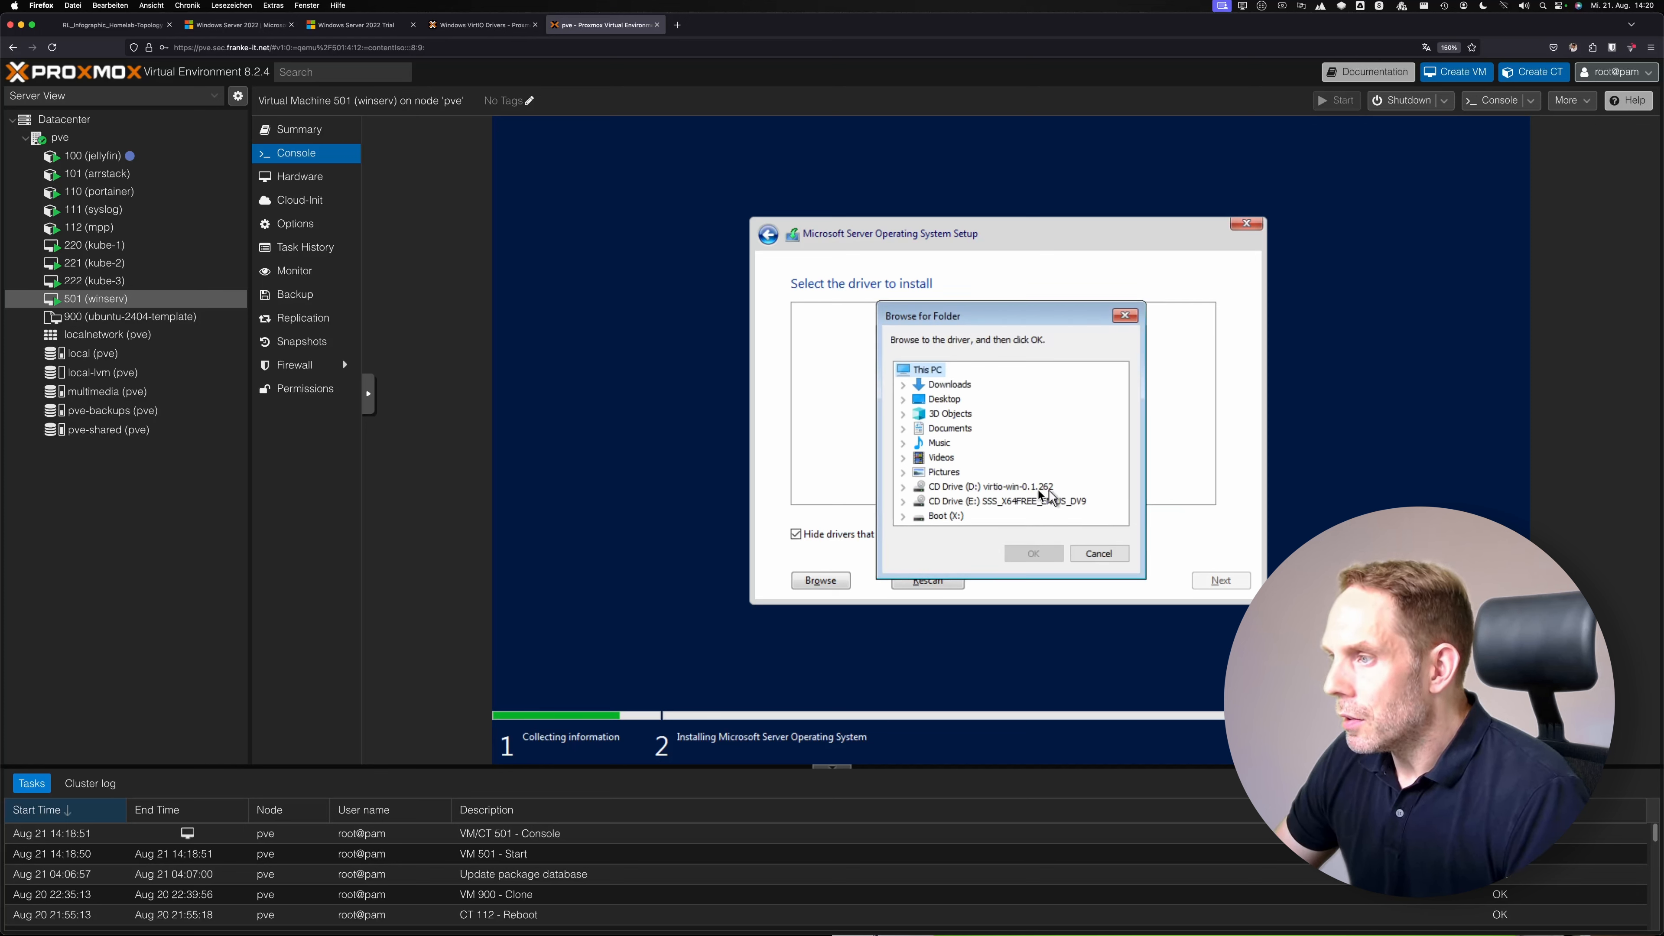
{"action": "left_click", "coordinate": [904, 489]}
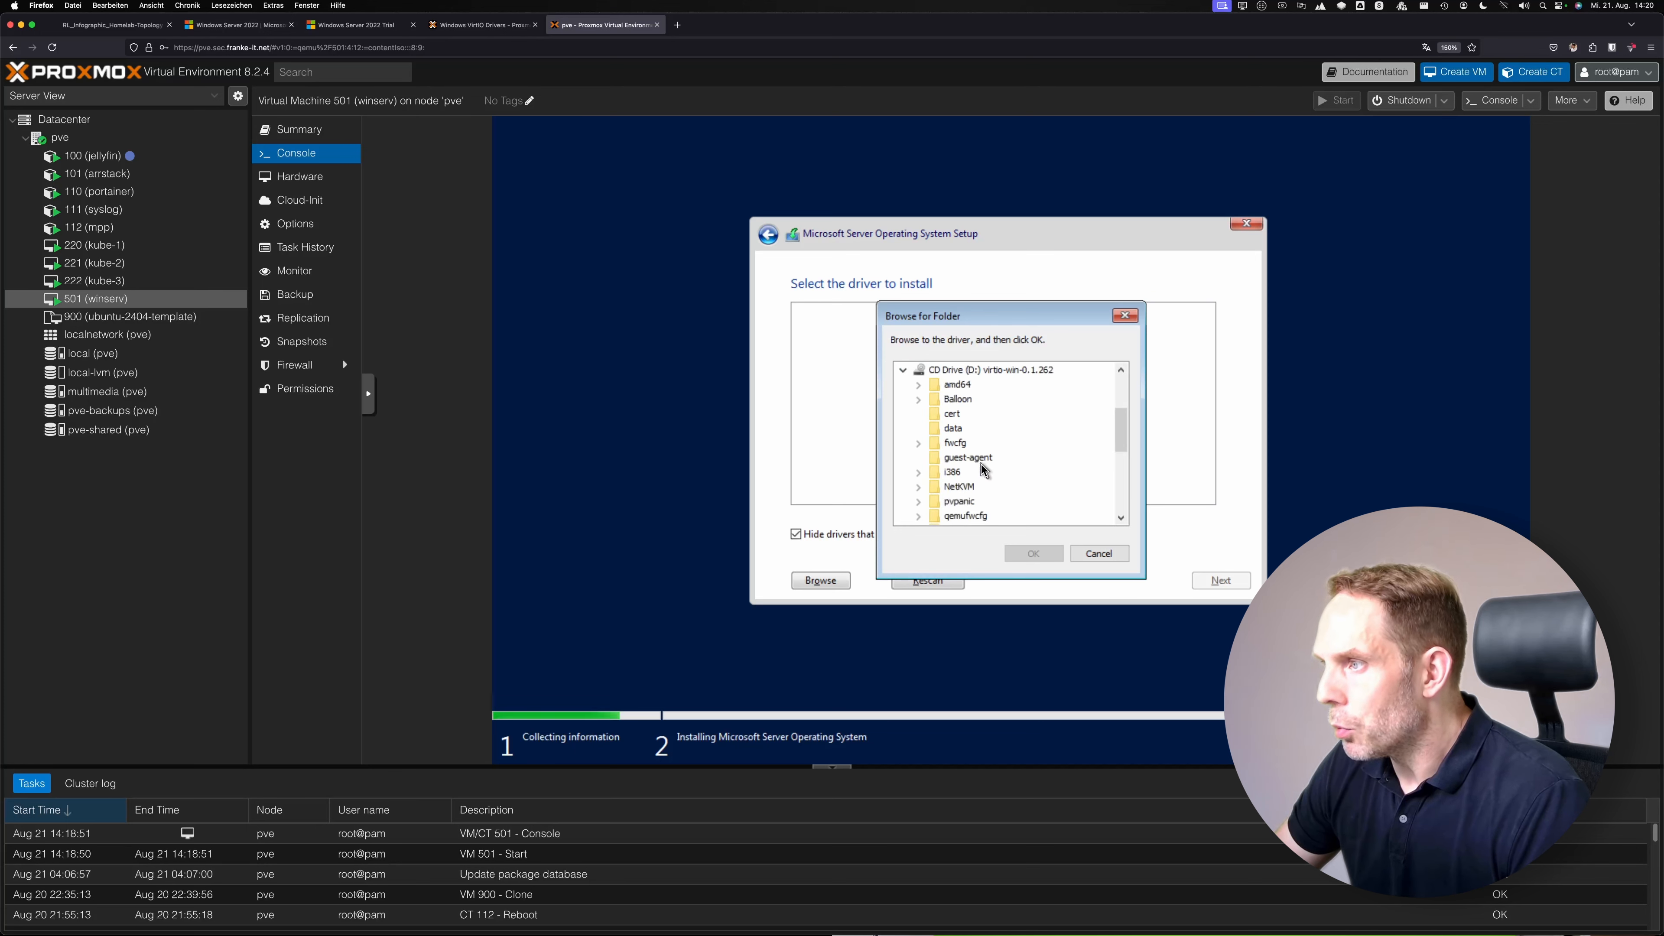
{"action": "left_click_drag", "start_coordinate": [1121, 439], "coordinate": [1119, 493]}
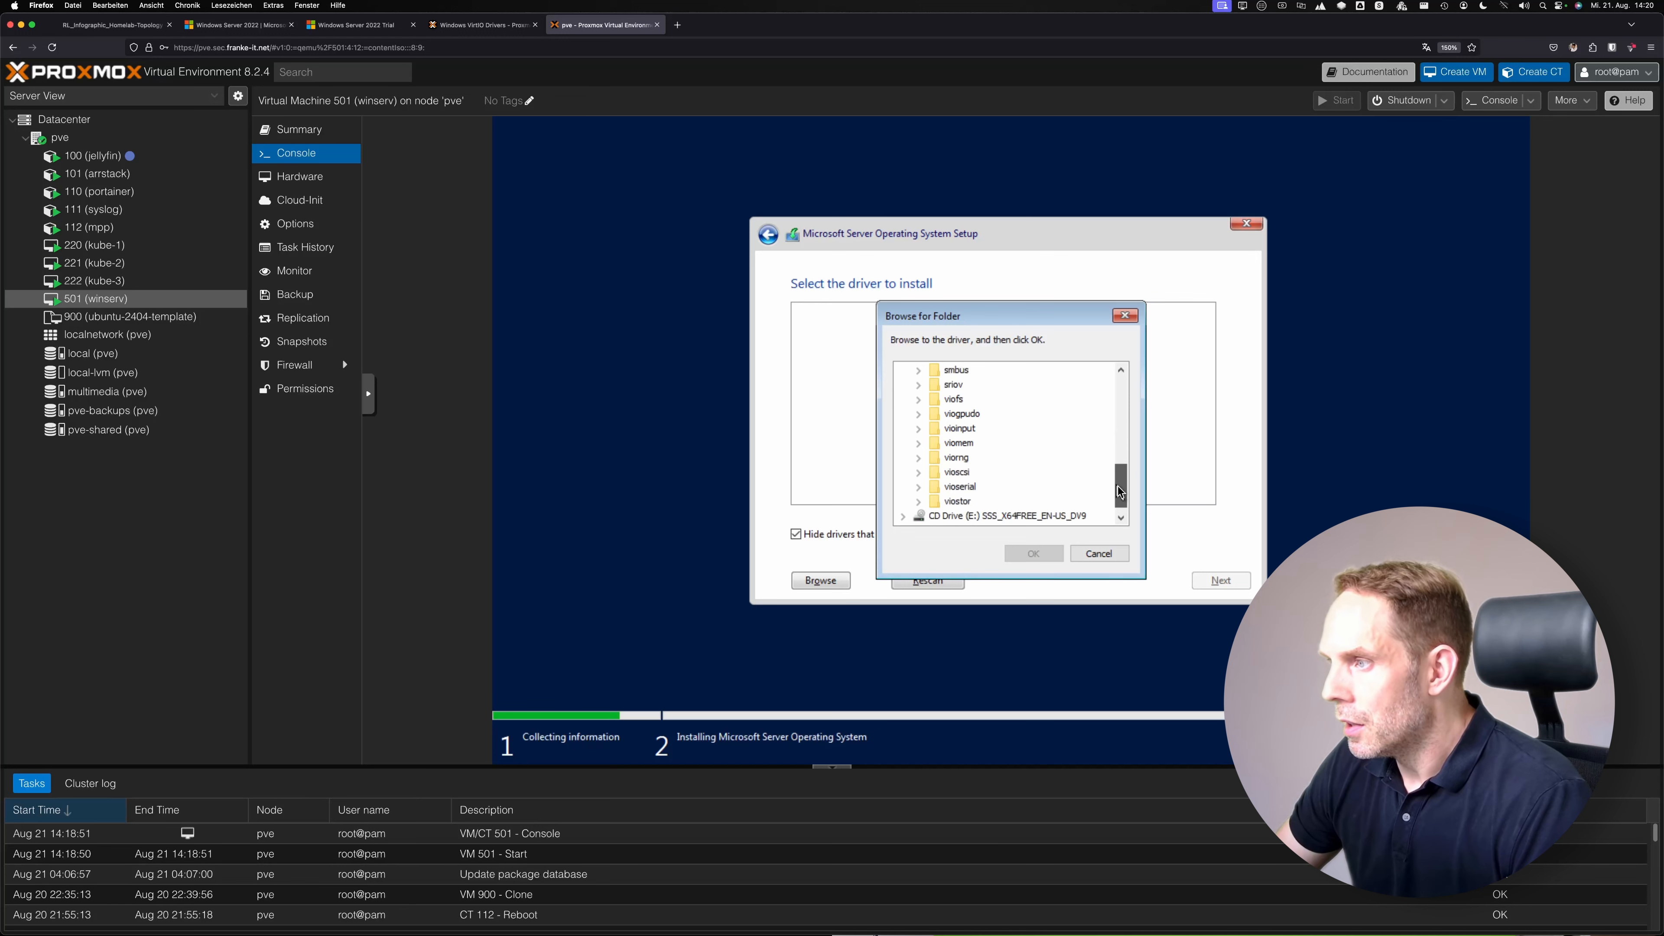
{"action": "left_click", "coordinate": [919, 472]}
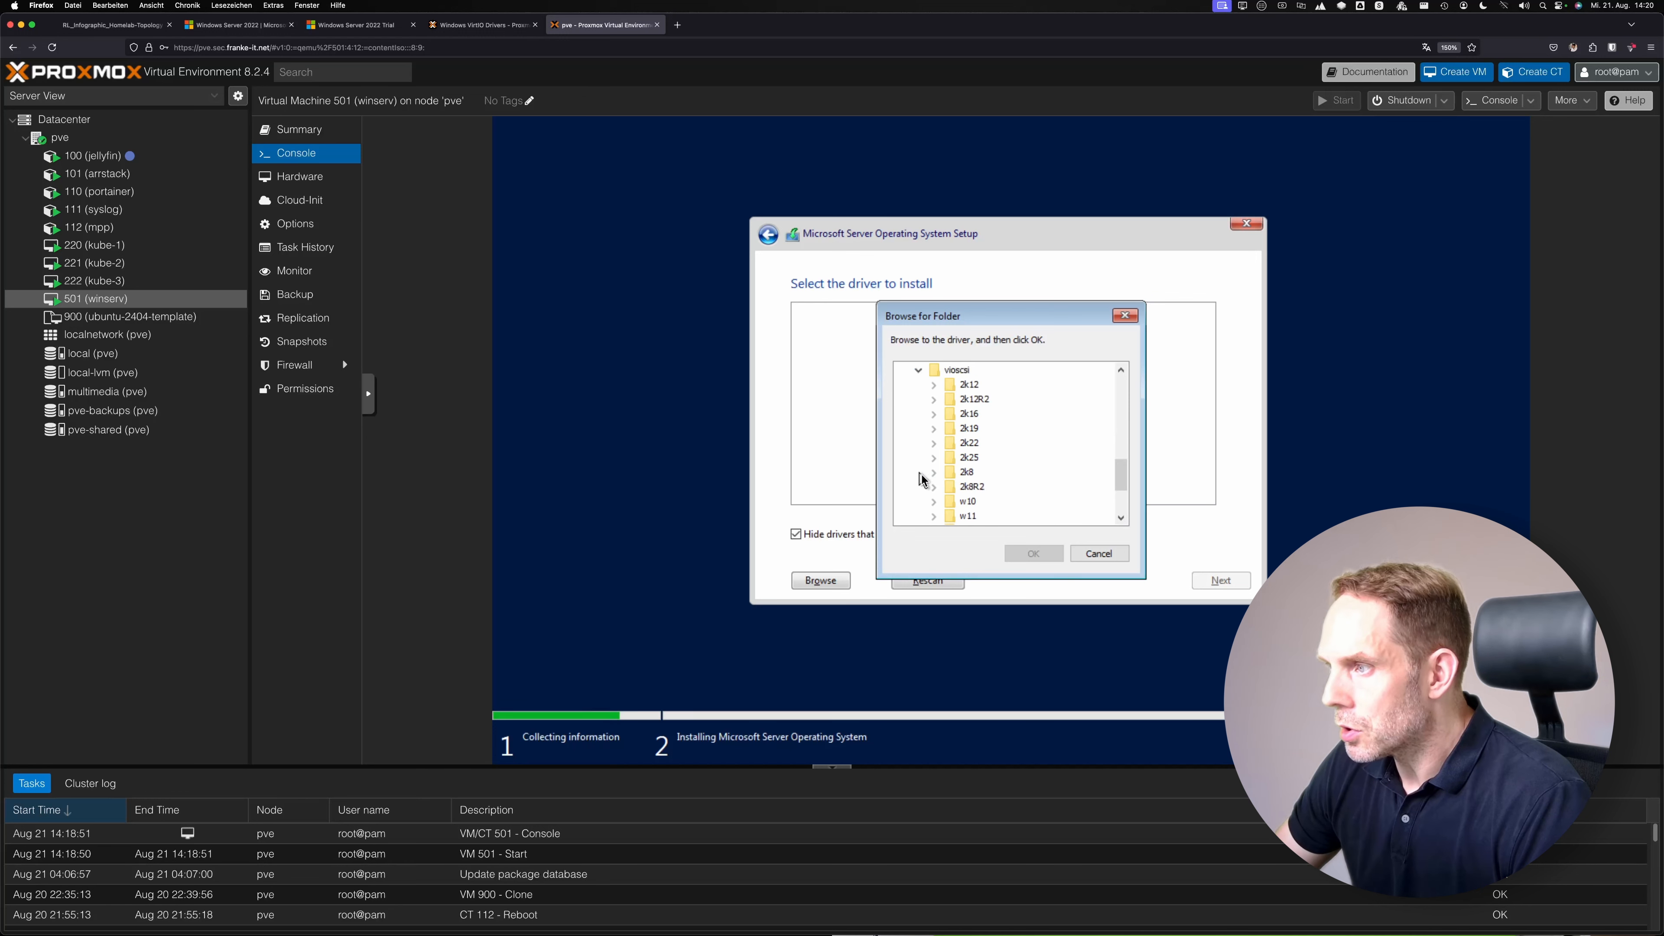
{"action": "left_click", "coordinate": [970, 443]}
{"action": "left_click", "coordinate": [934, 444]}
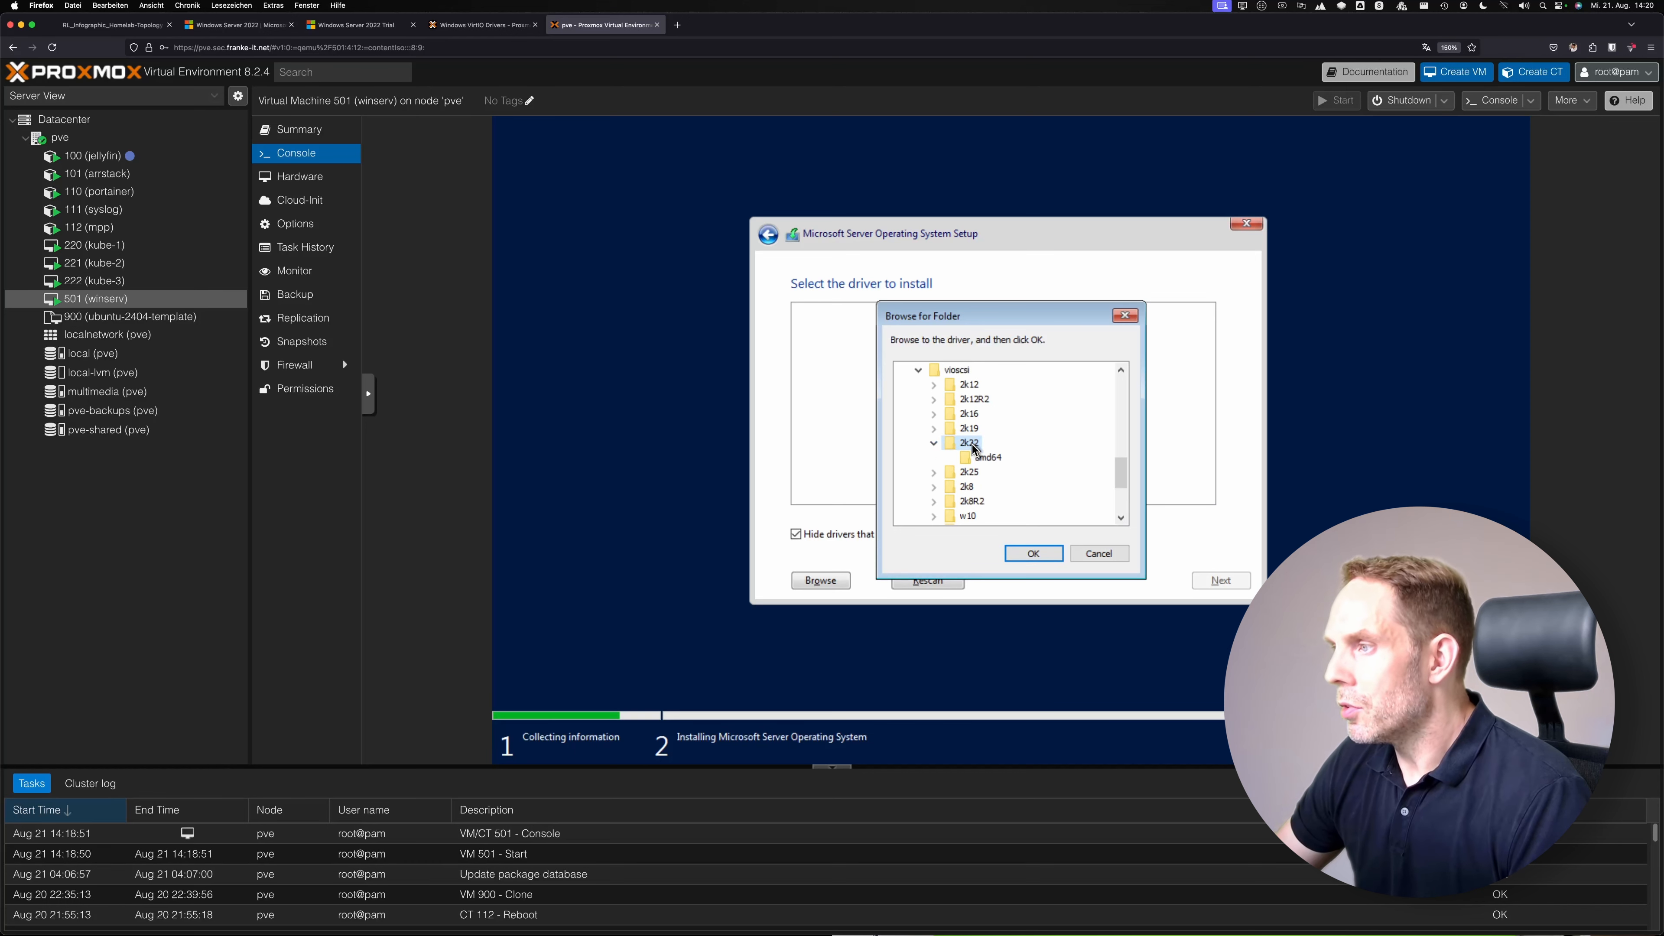
{"action": "left_click", "coordinate": [985, 458]}
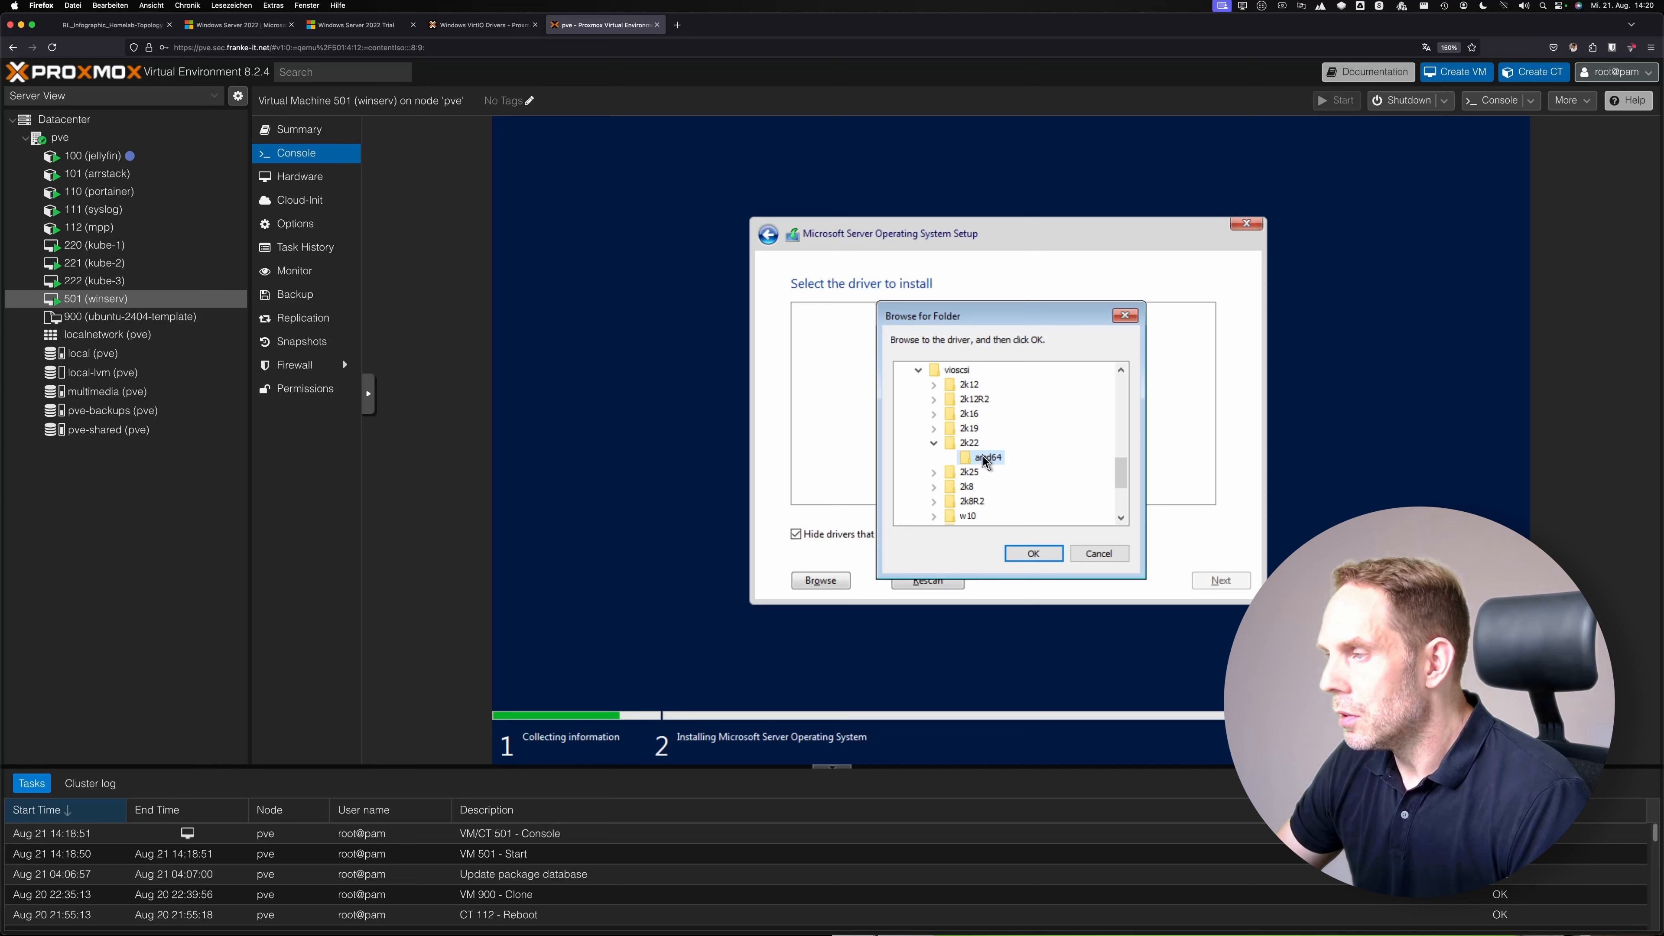
{"action": "left_click", "coordinate": [1034, 554]}
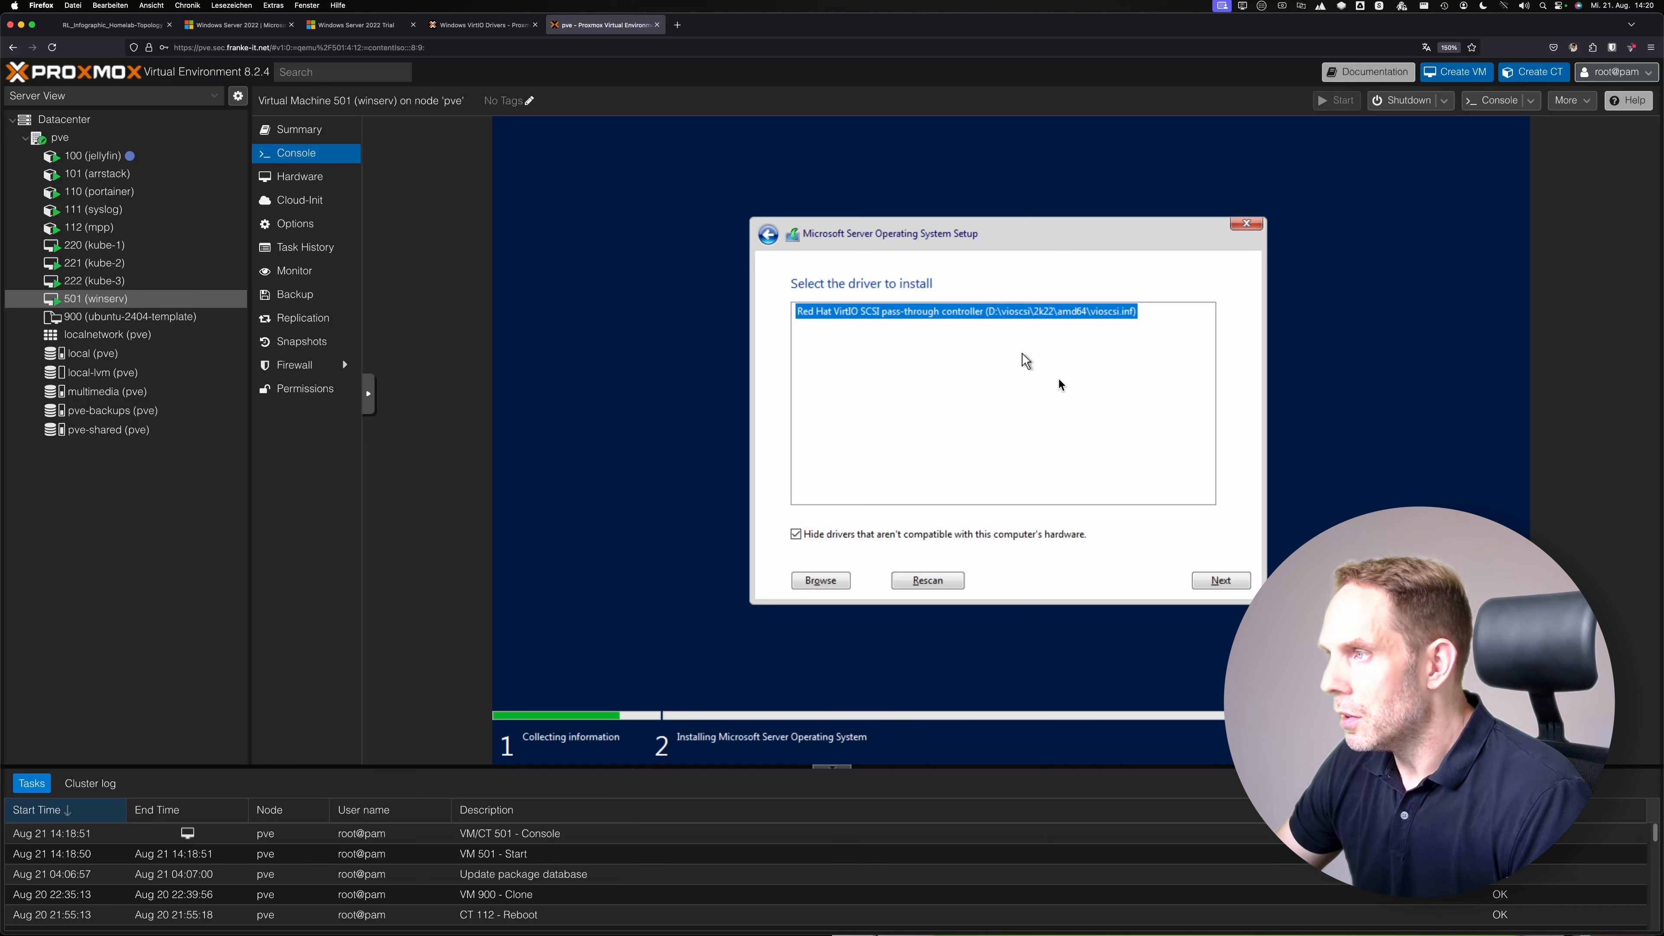
{"action": "left_click", "coordinate": [1221, 581]}
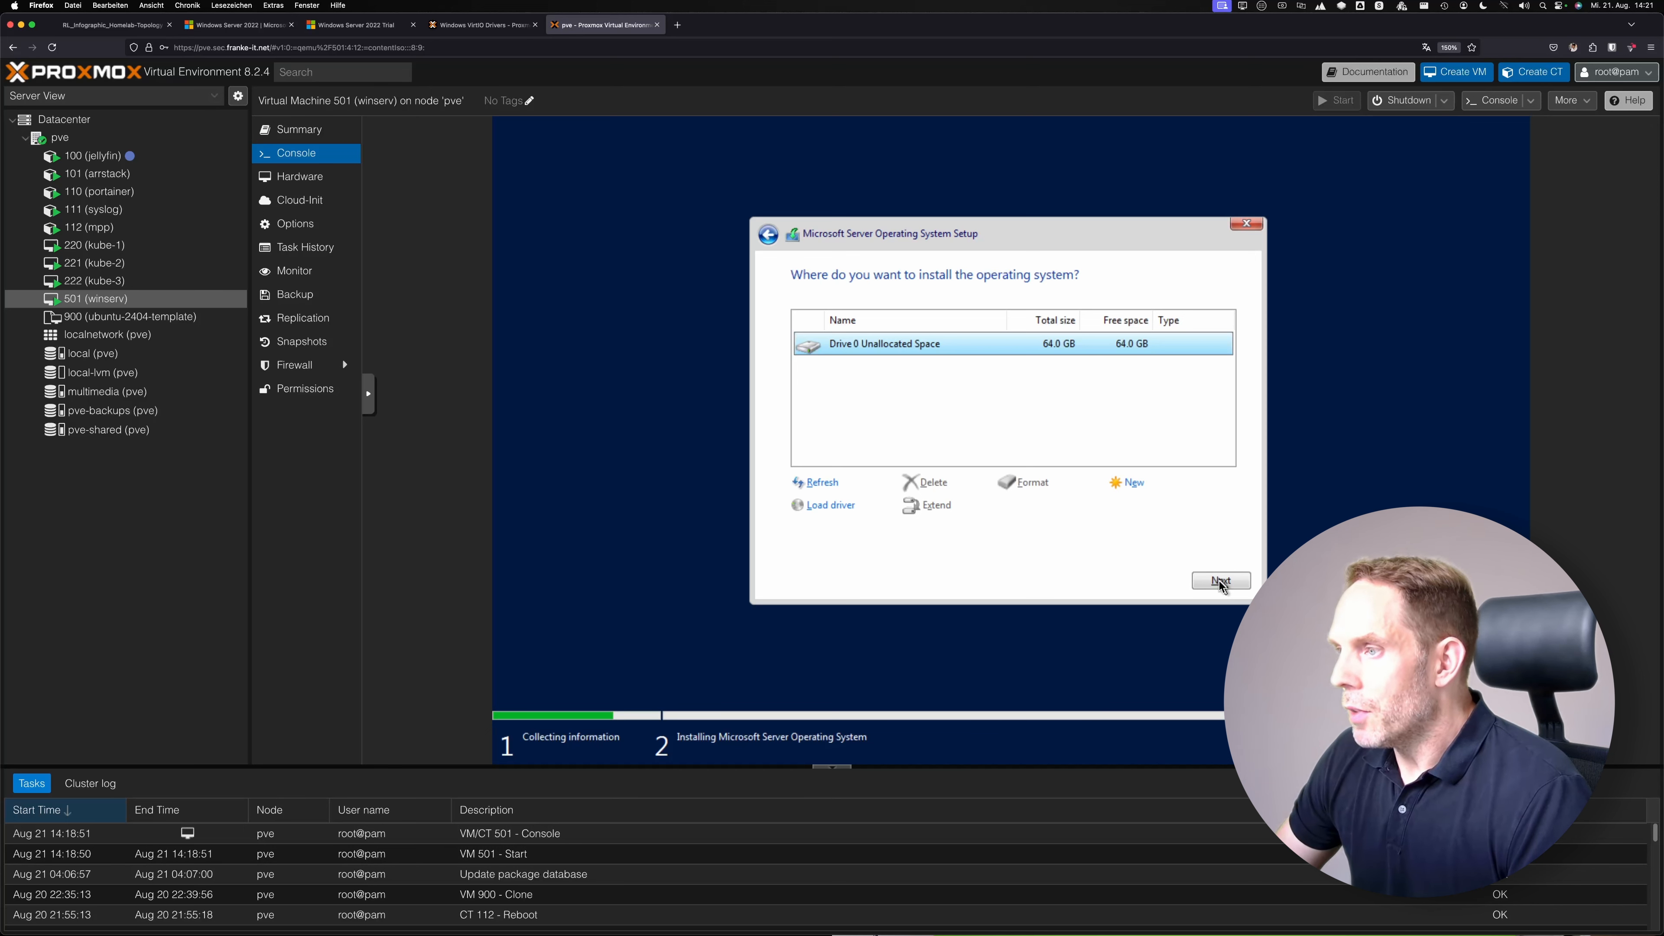
- Create a 65536 MB partition, accept the system partitions, and install onto the primary partition
{"action": "left_click", "coordinate": [1131, 486]}
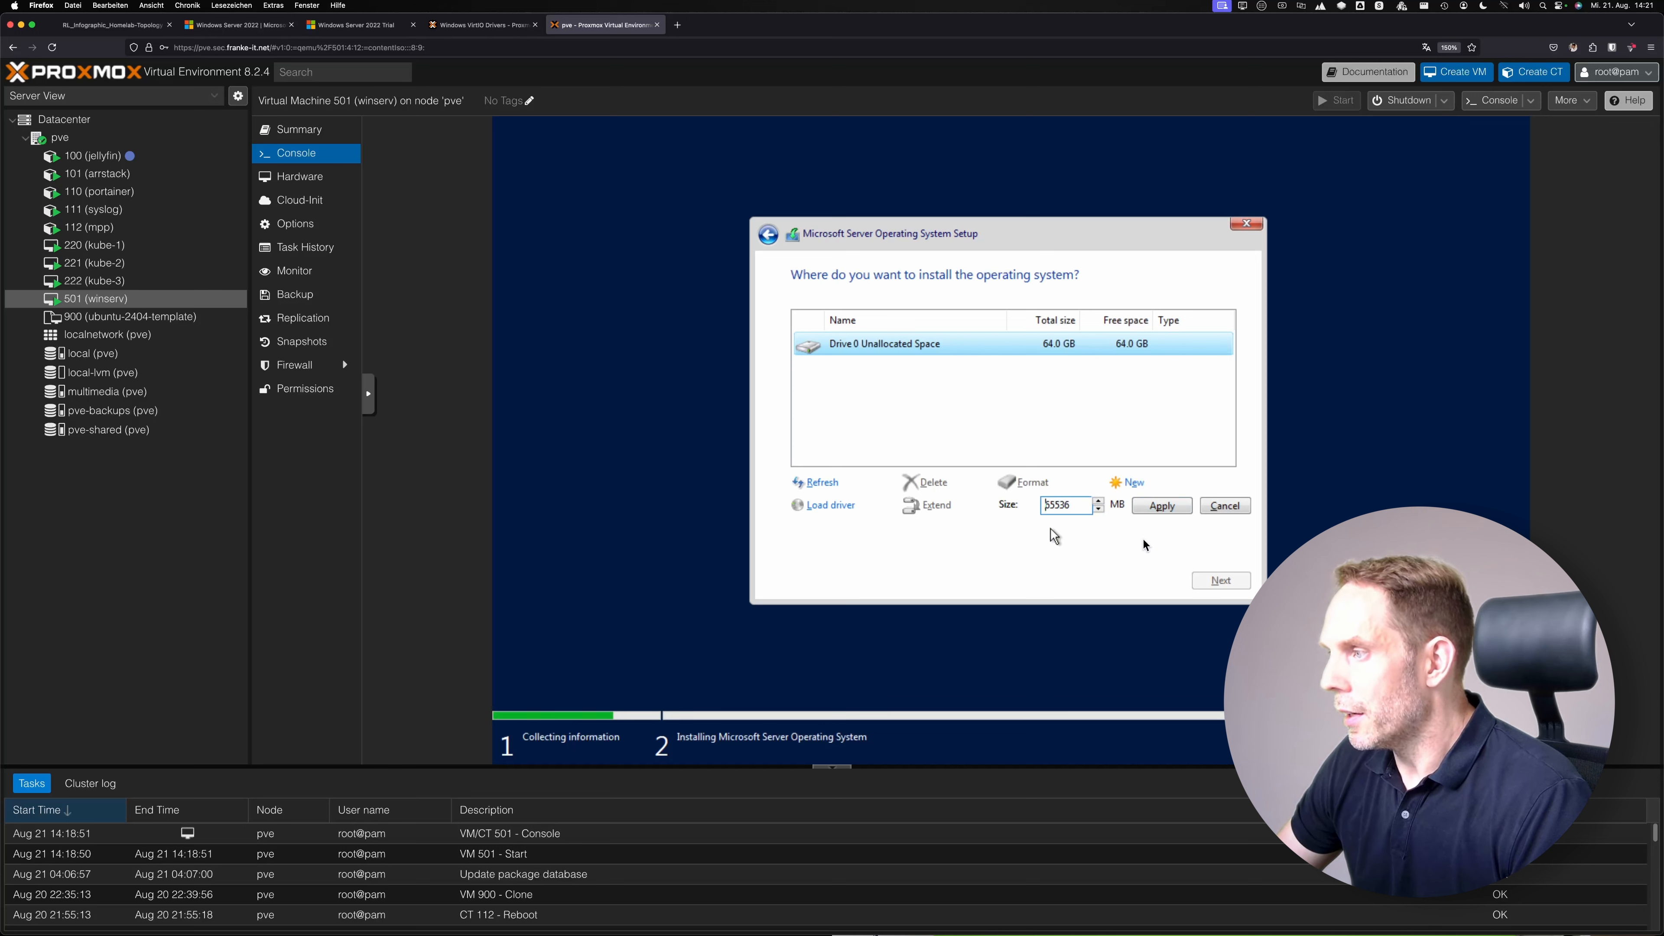
{"action": "left_click", "coordinate": [1176, 511]}
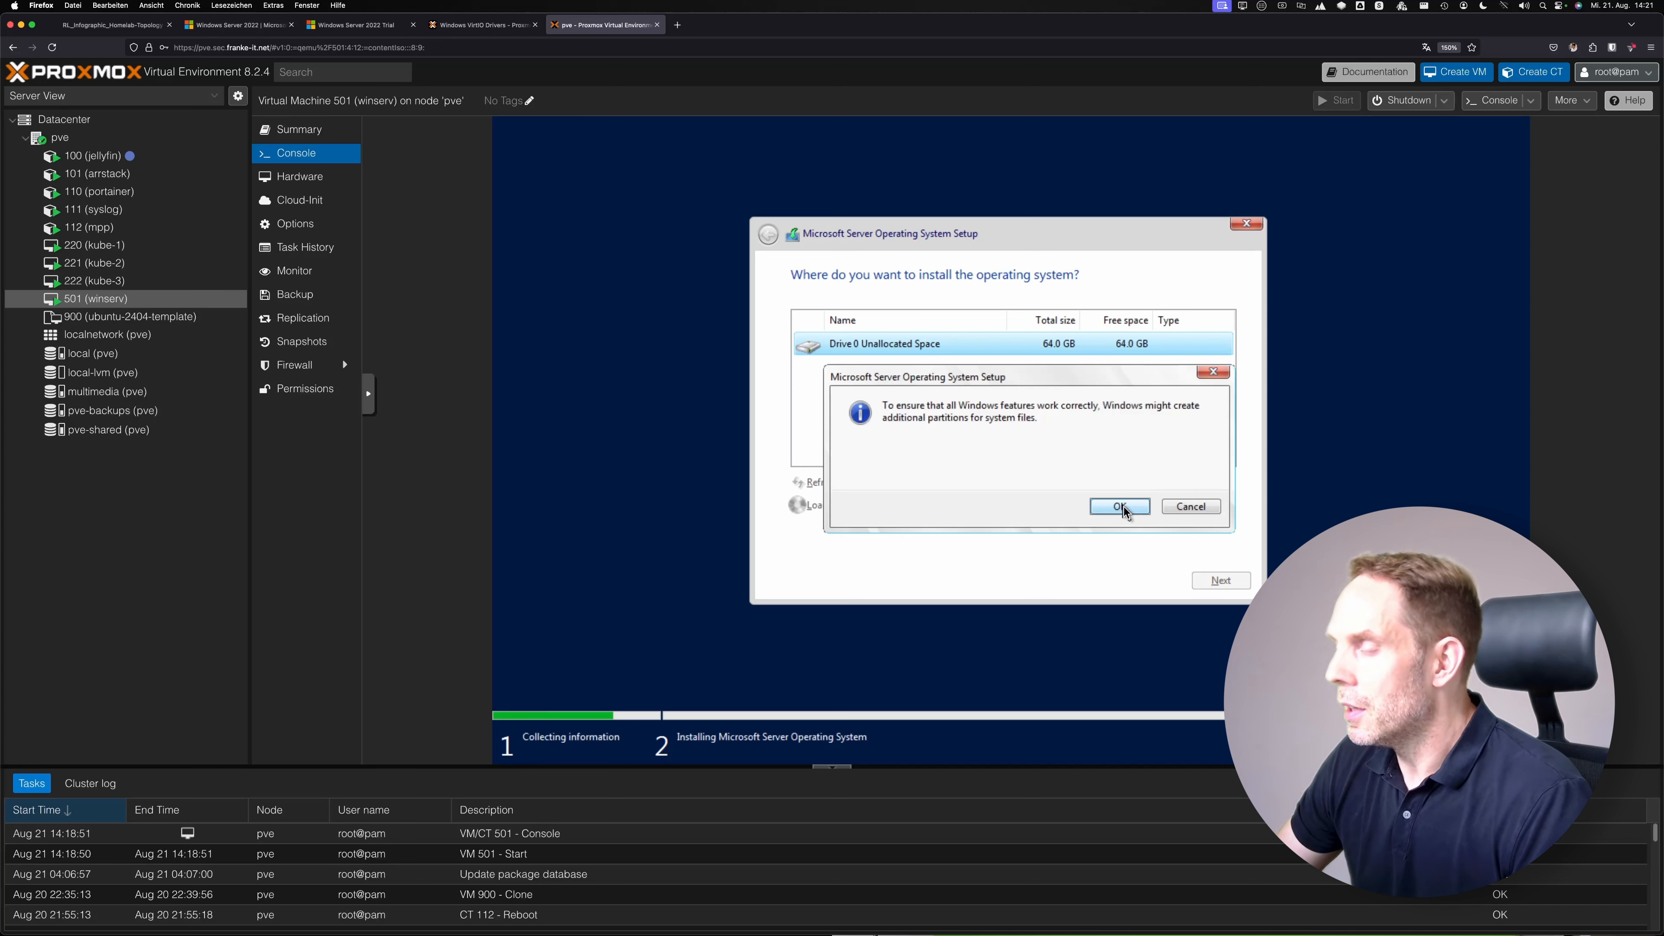
{"action": "left_click", "coordinate": [1123, 508]}
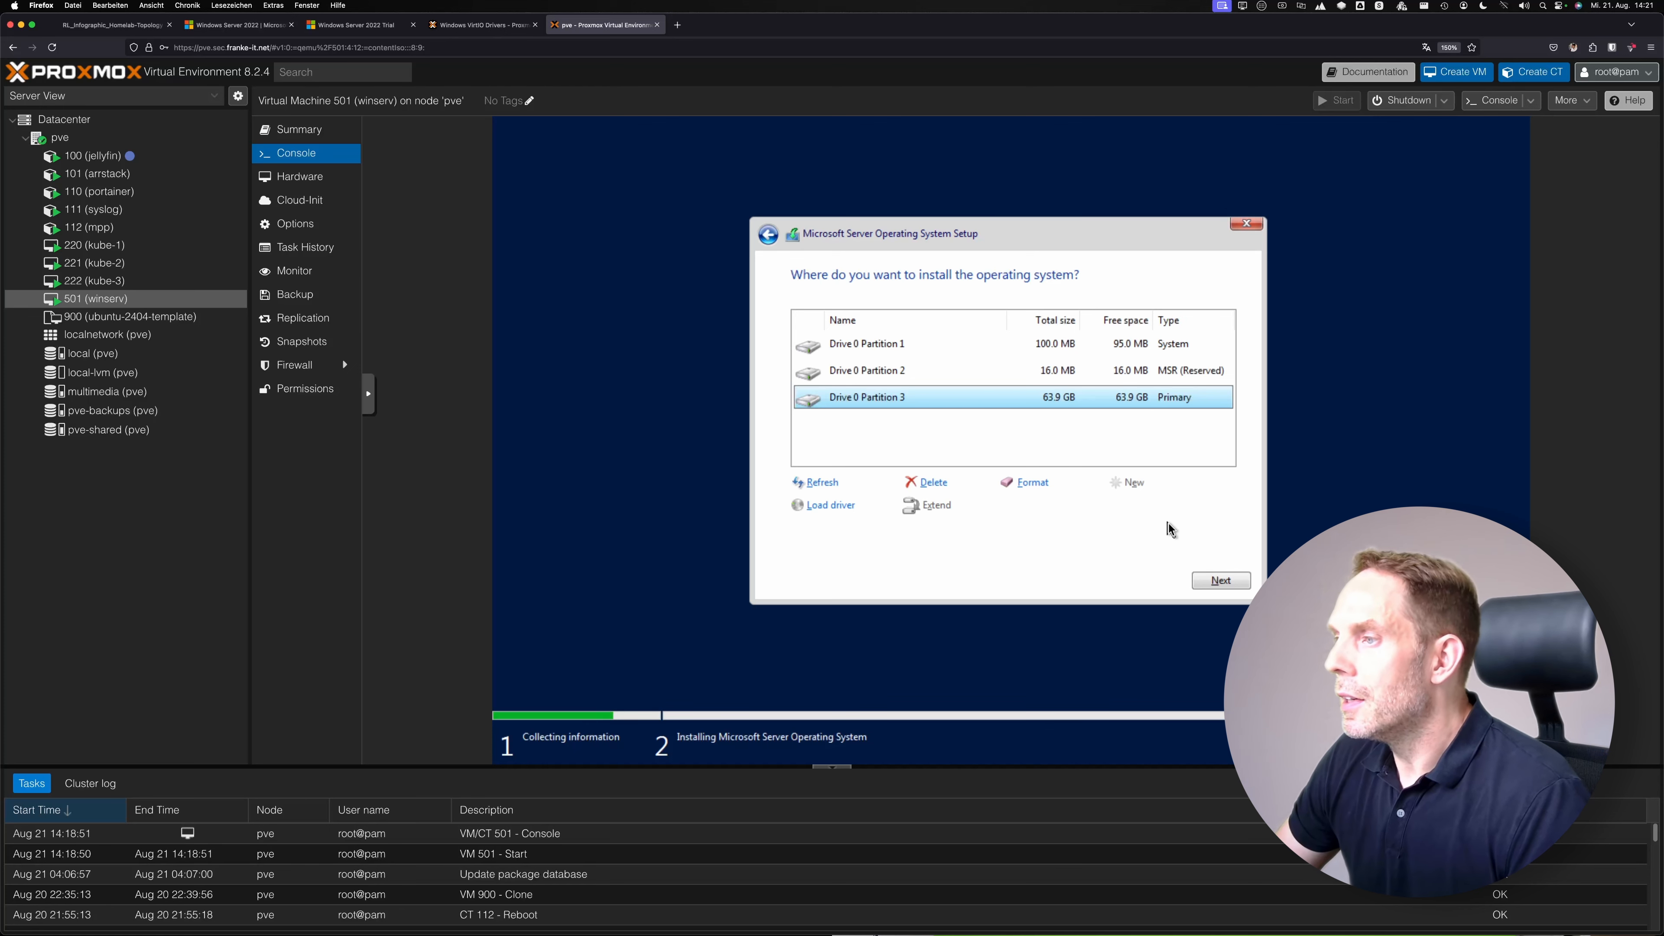
{"action": "left_click", "coordinate": [1219, 583]}
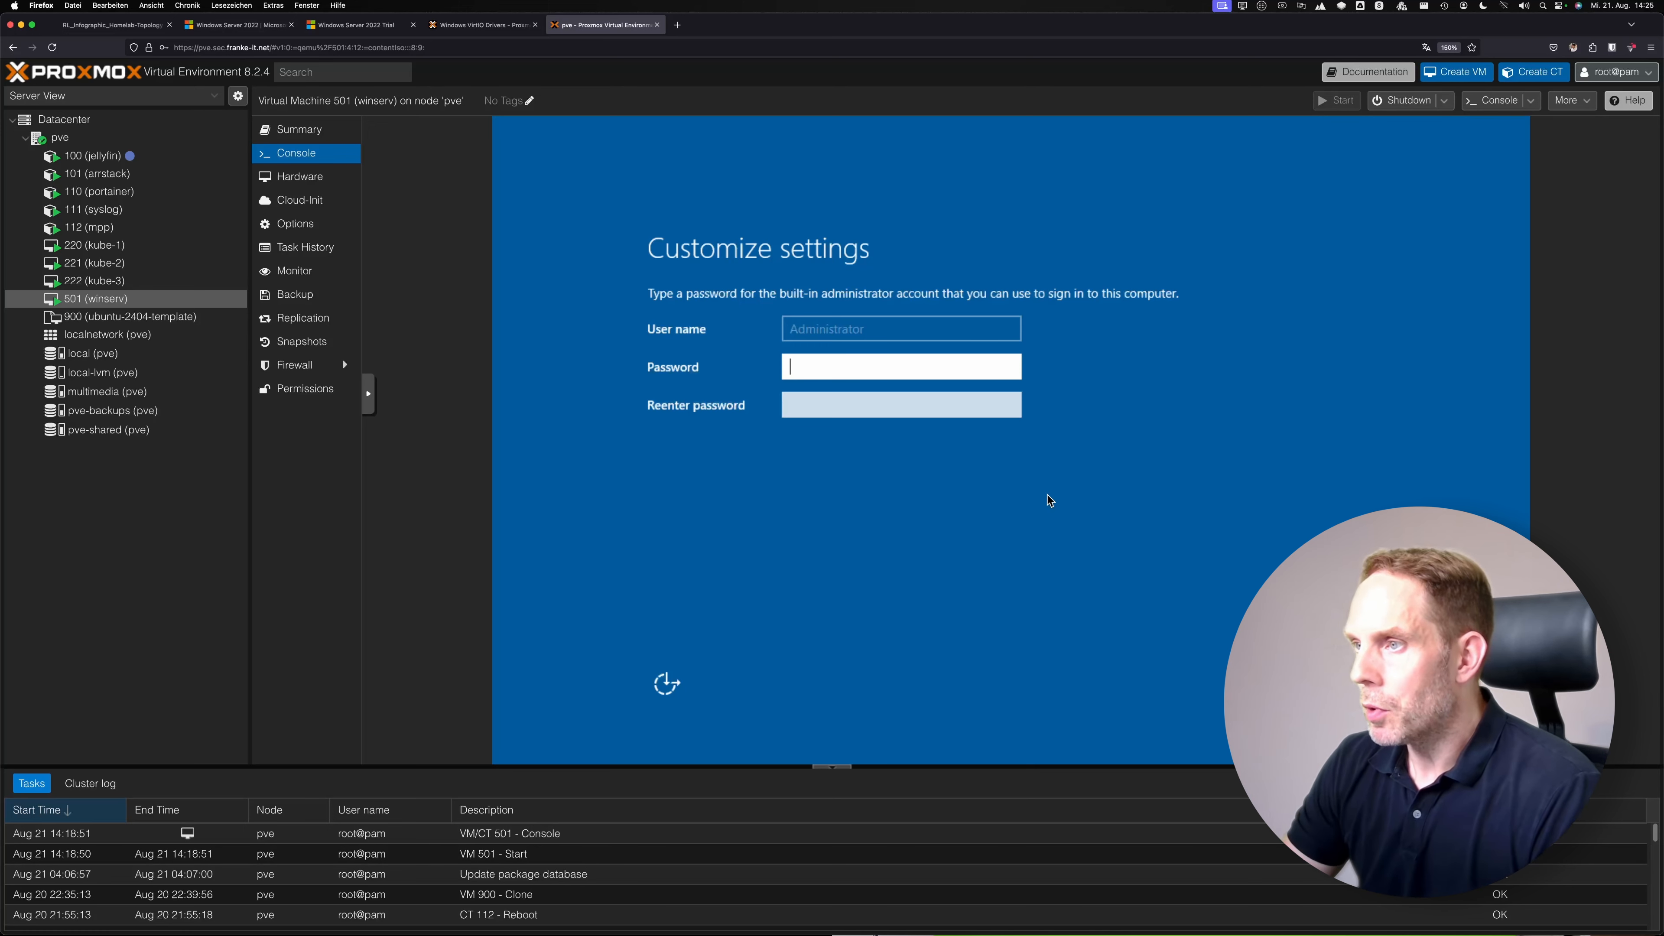
- Enter and confirm the built-in Administrator password, then finish setup
{"action": "type", "text": "•••••••"}
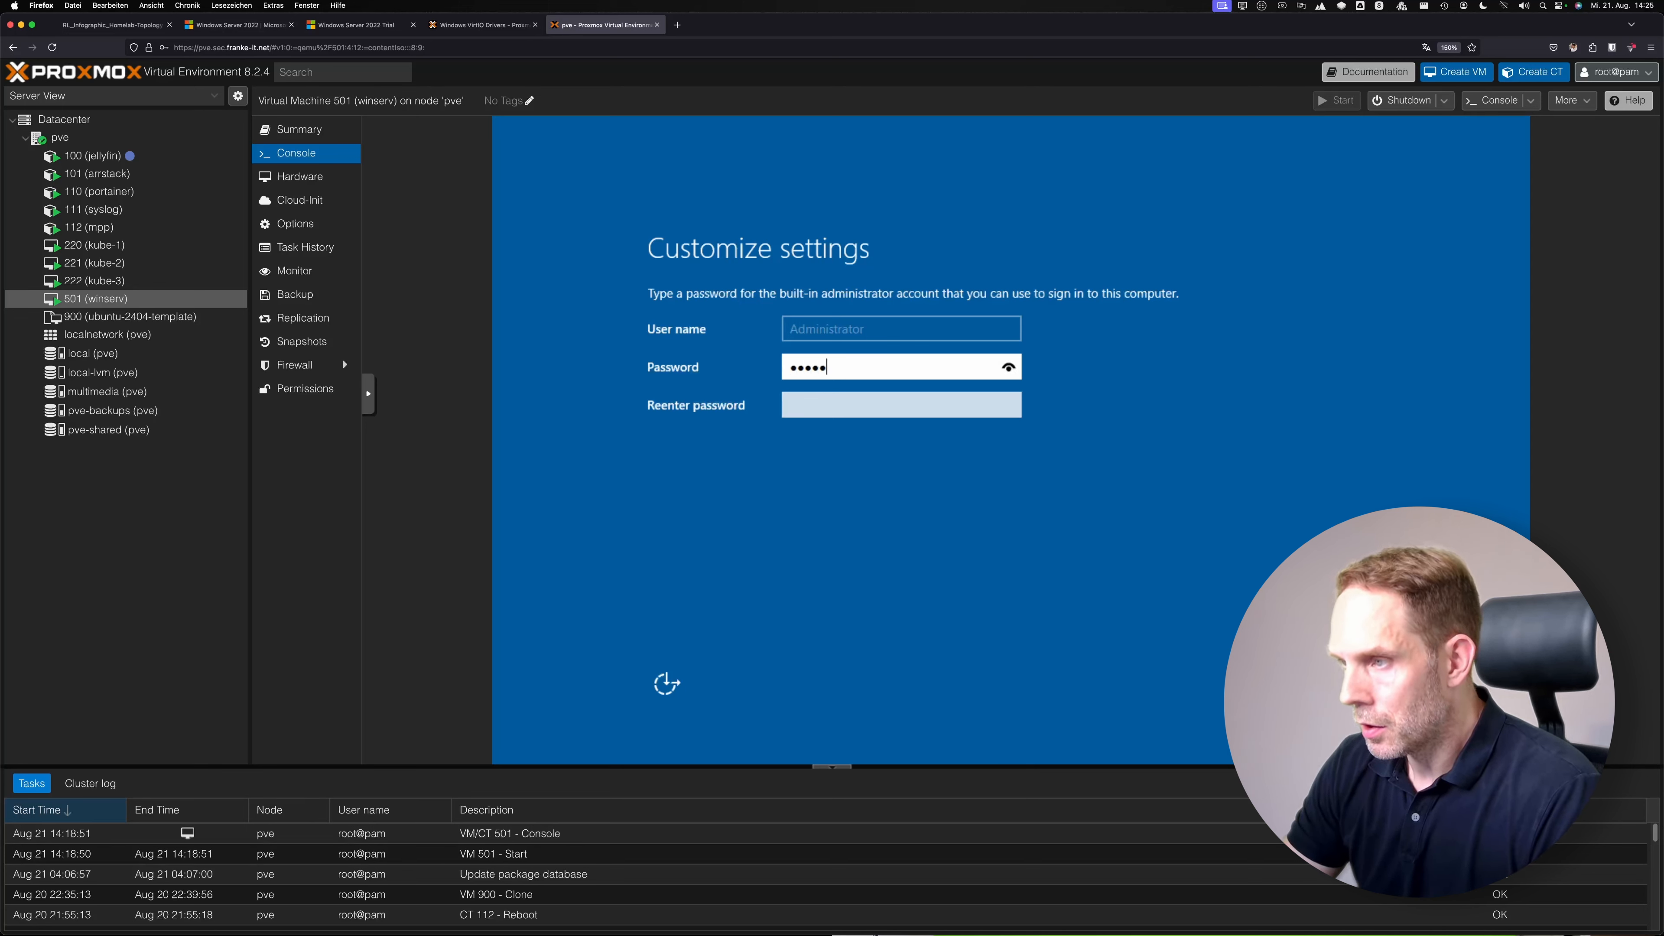
{"action": "type", "text": "•••"}
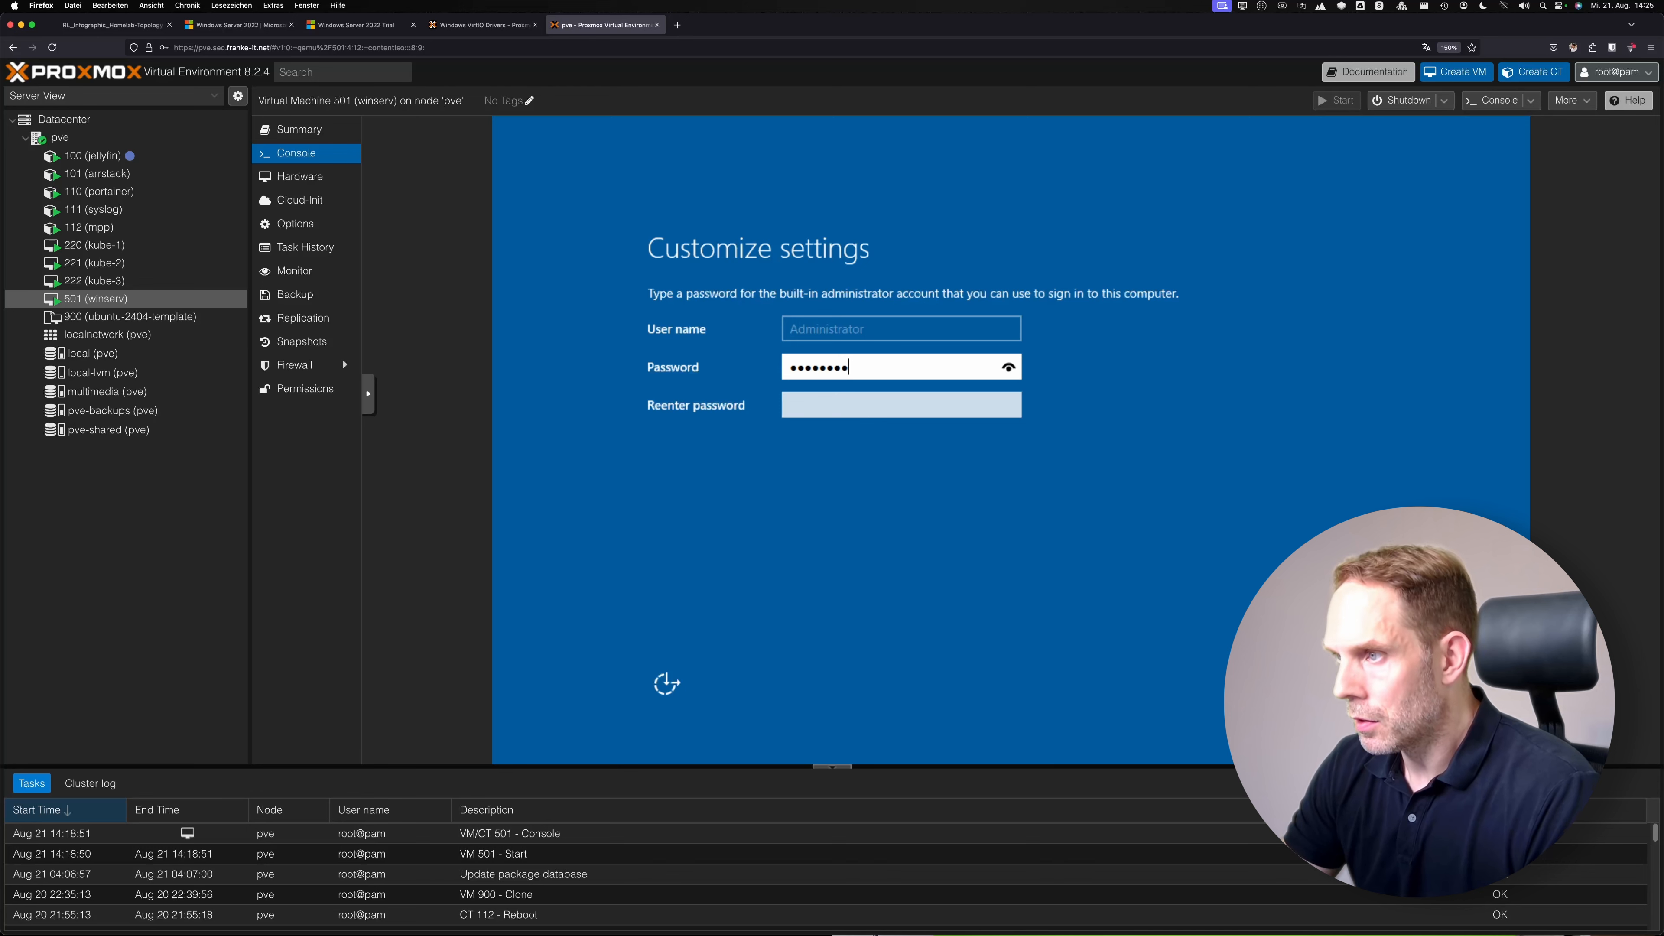
{"action": "key", "text": "Tab"}
{"action": "type", "text": "•••••••••"}
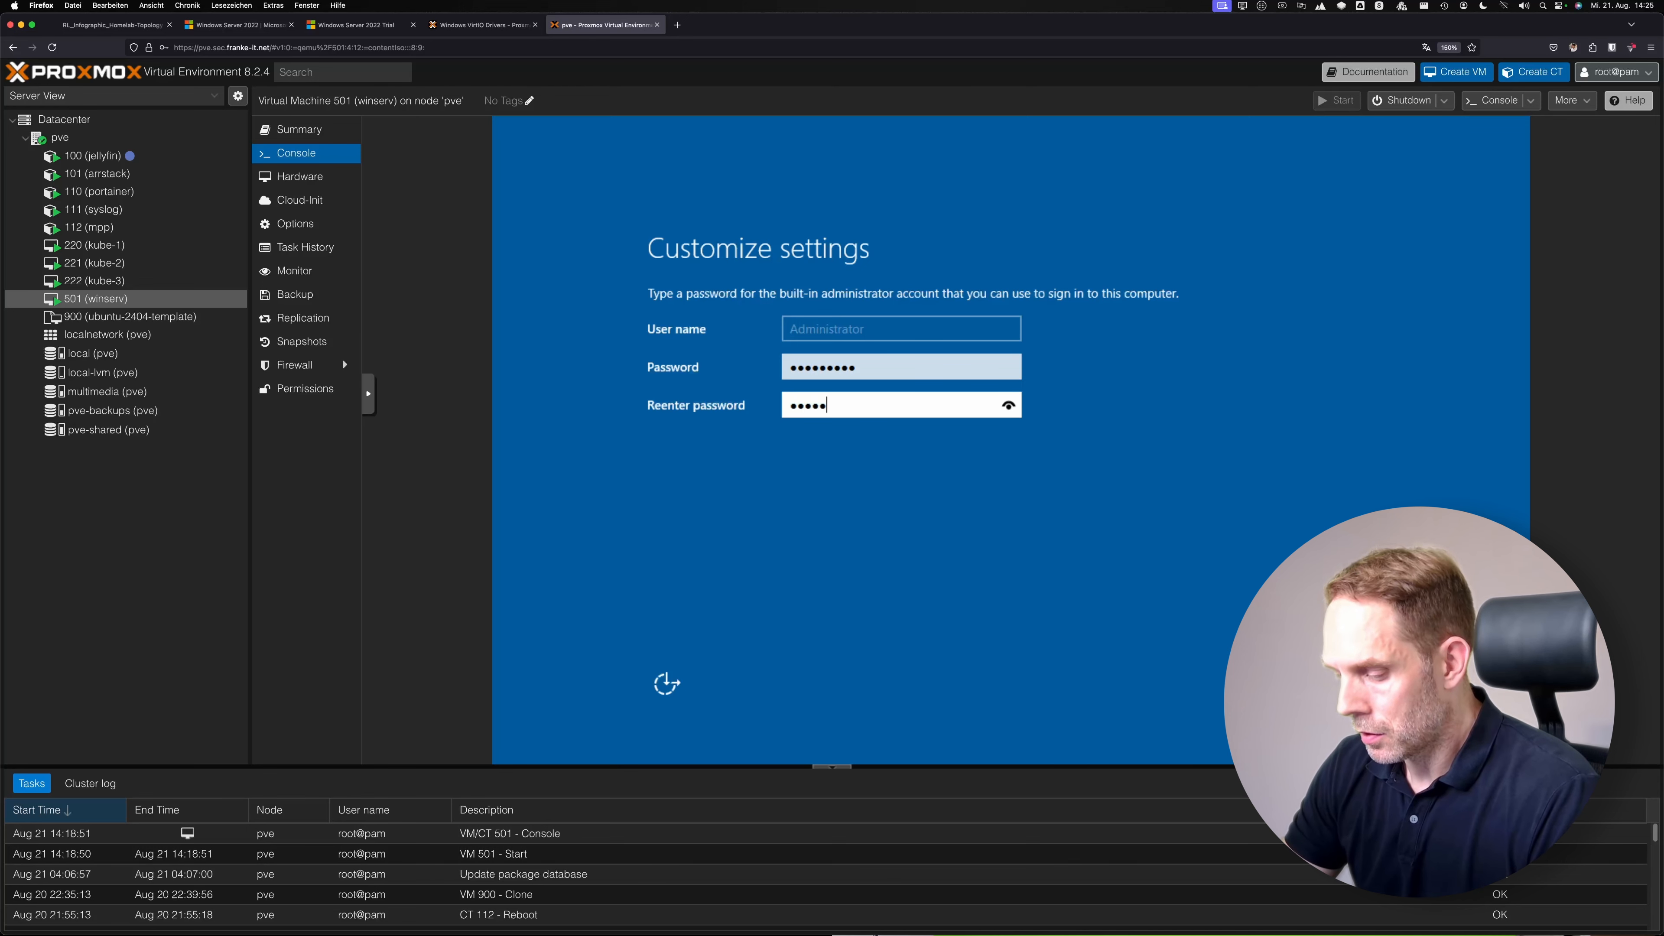
{"action": "type", "text": "•"}
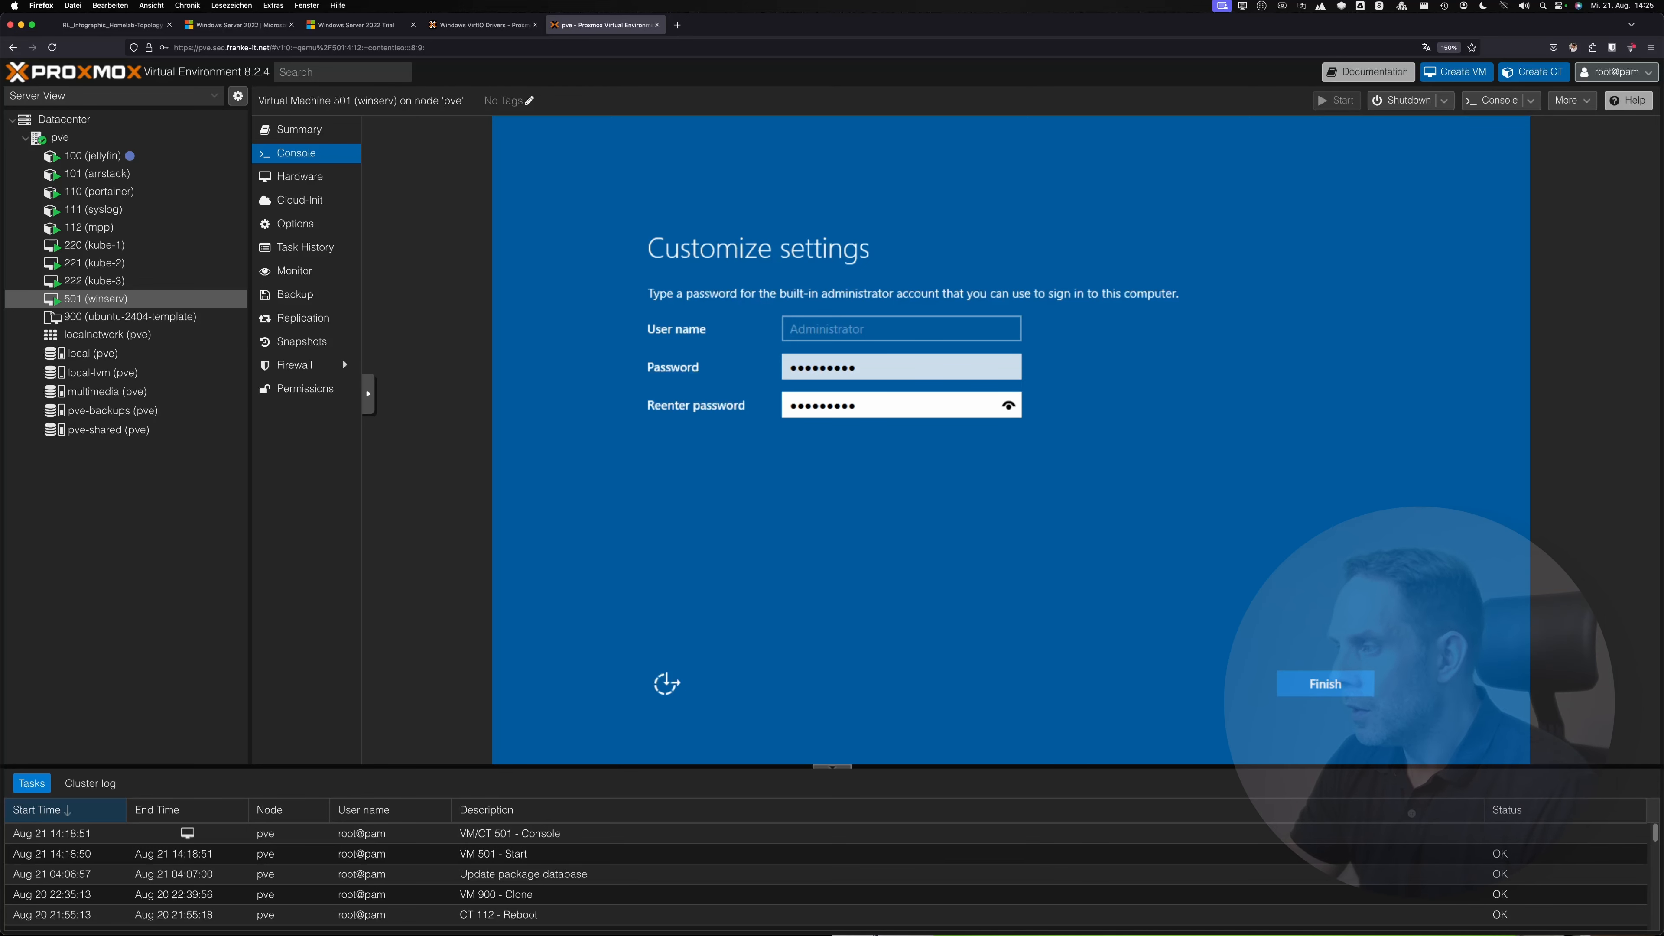
{"action": "left_click", "coordinate": [1334, 692]}
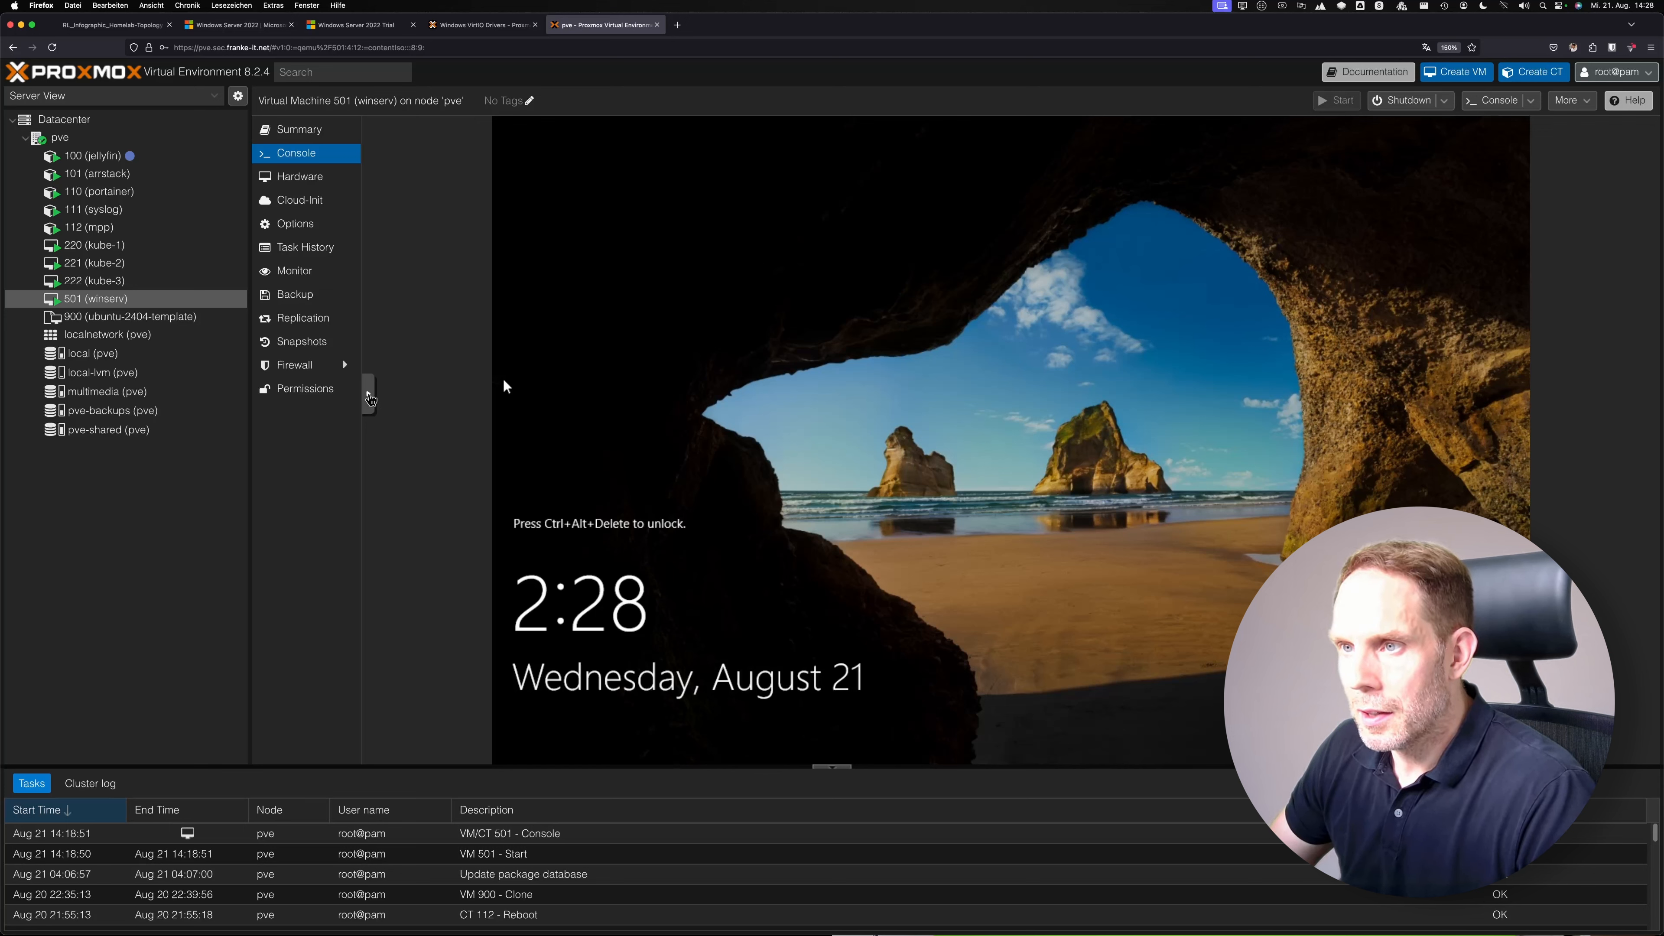
- Send Ctrl+Alt+Del via the noVNC extra keys and sign in with the Administrator password
{"action": "left_click", "coordinate": [369, 397]}
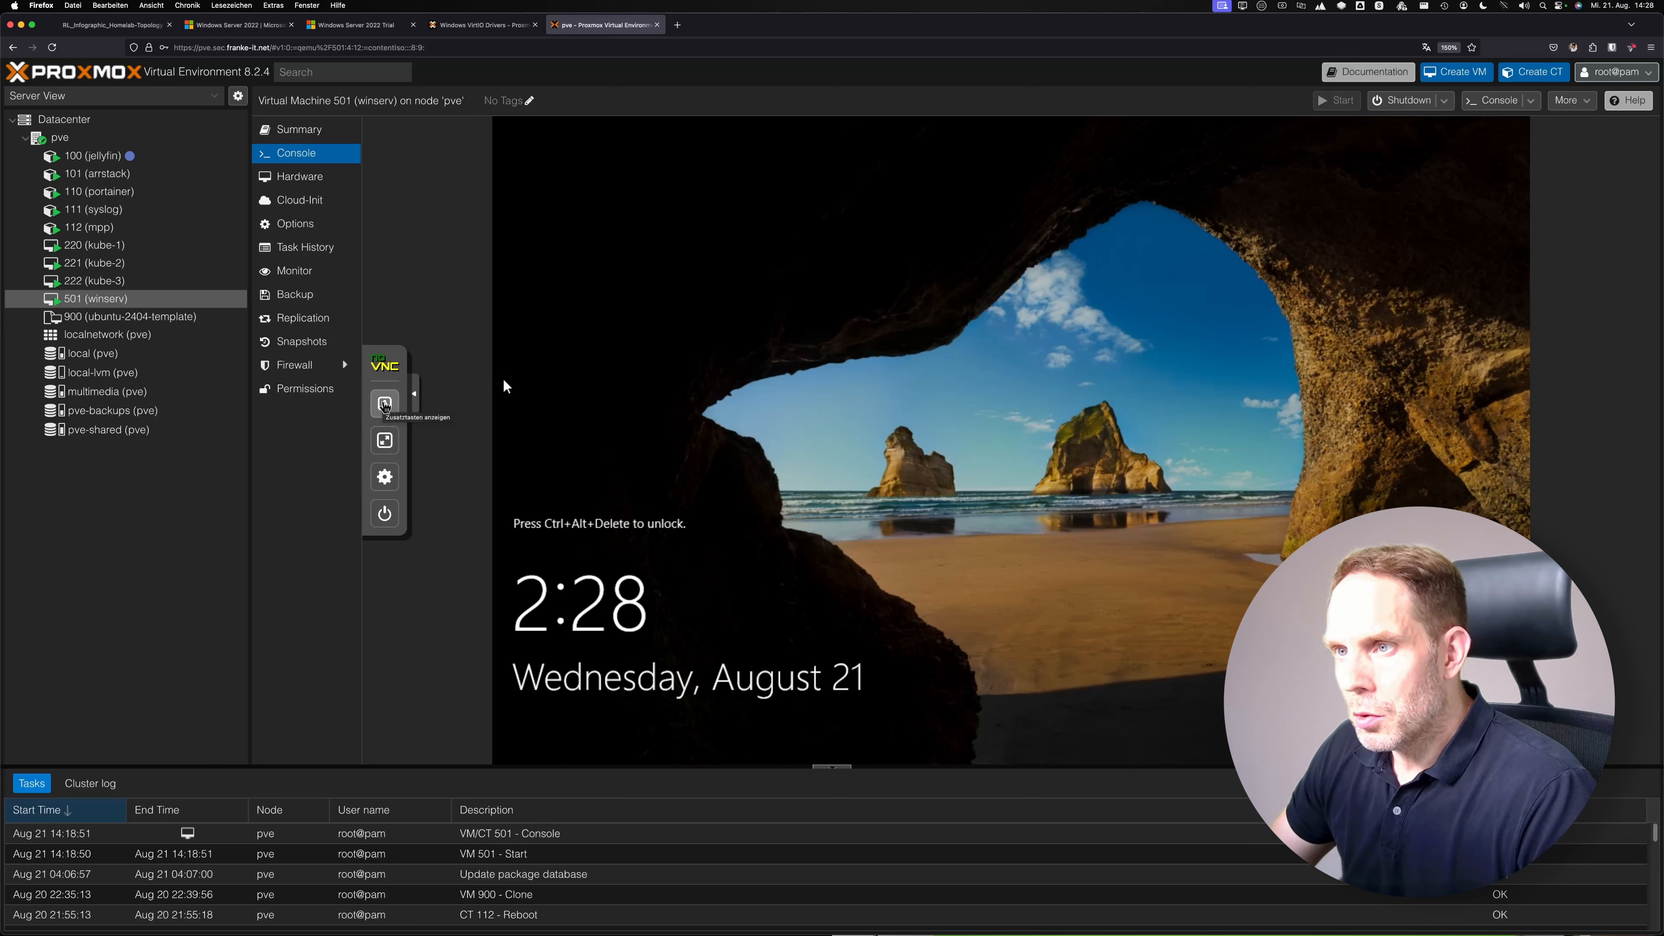
{"action": "left_click", "coordinate": [385, 406]}
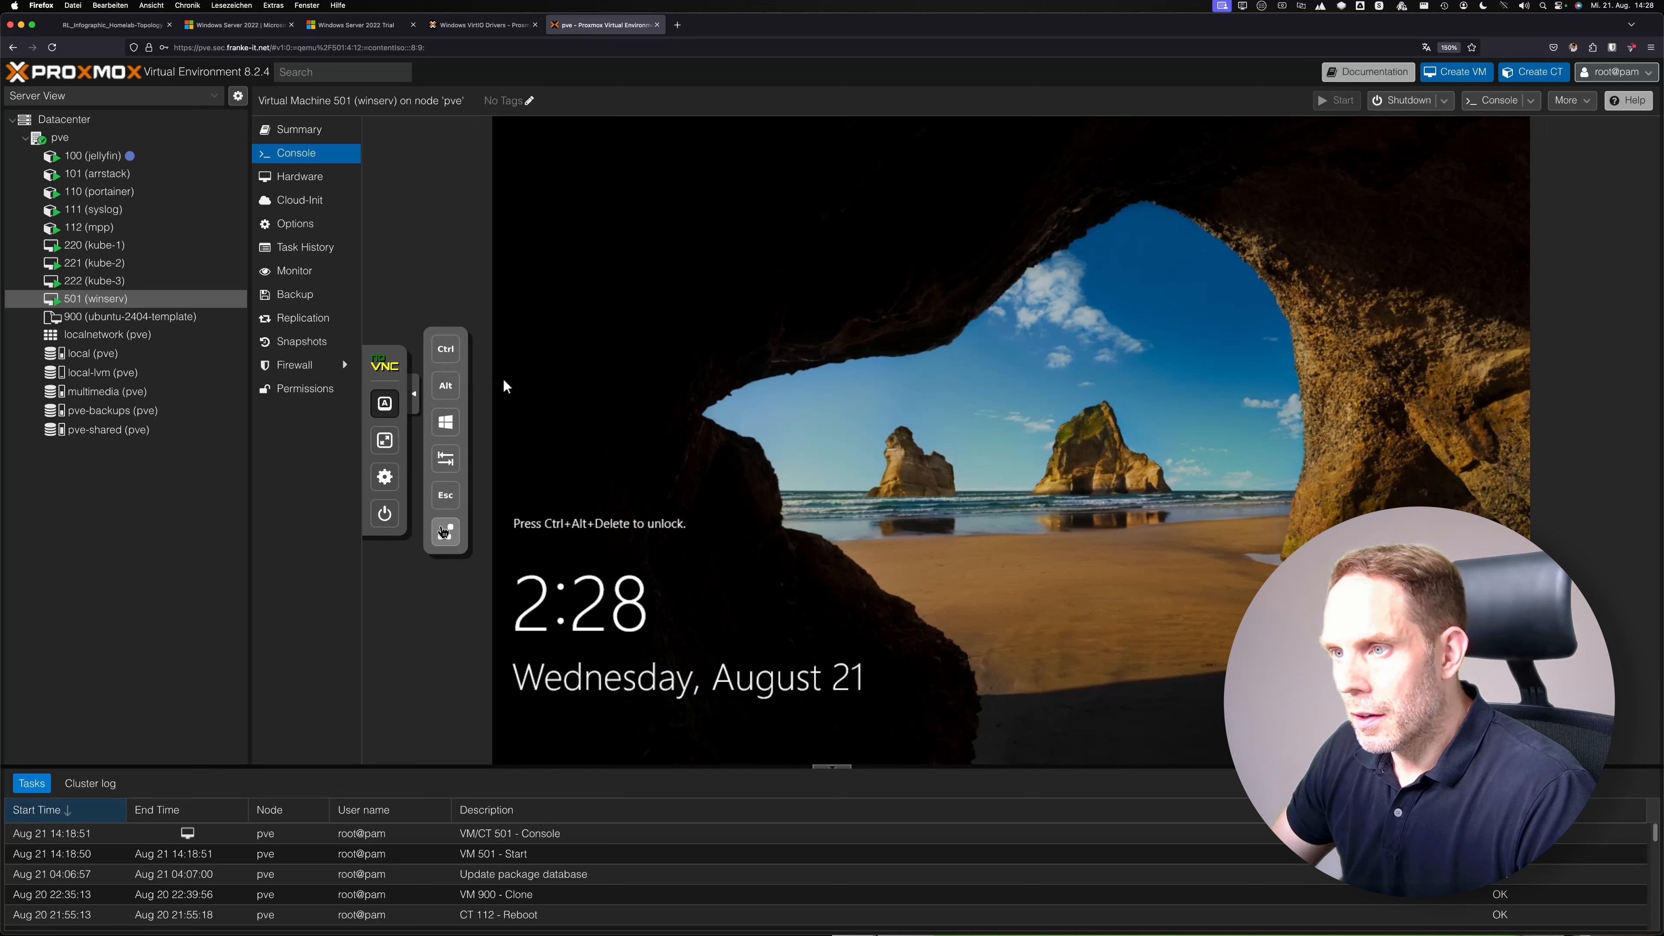
{"action": "left_click", "coordinate": [445, 533]}
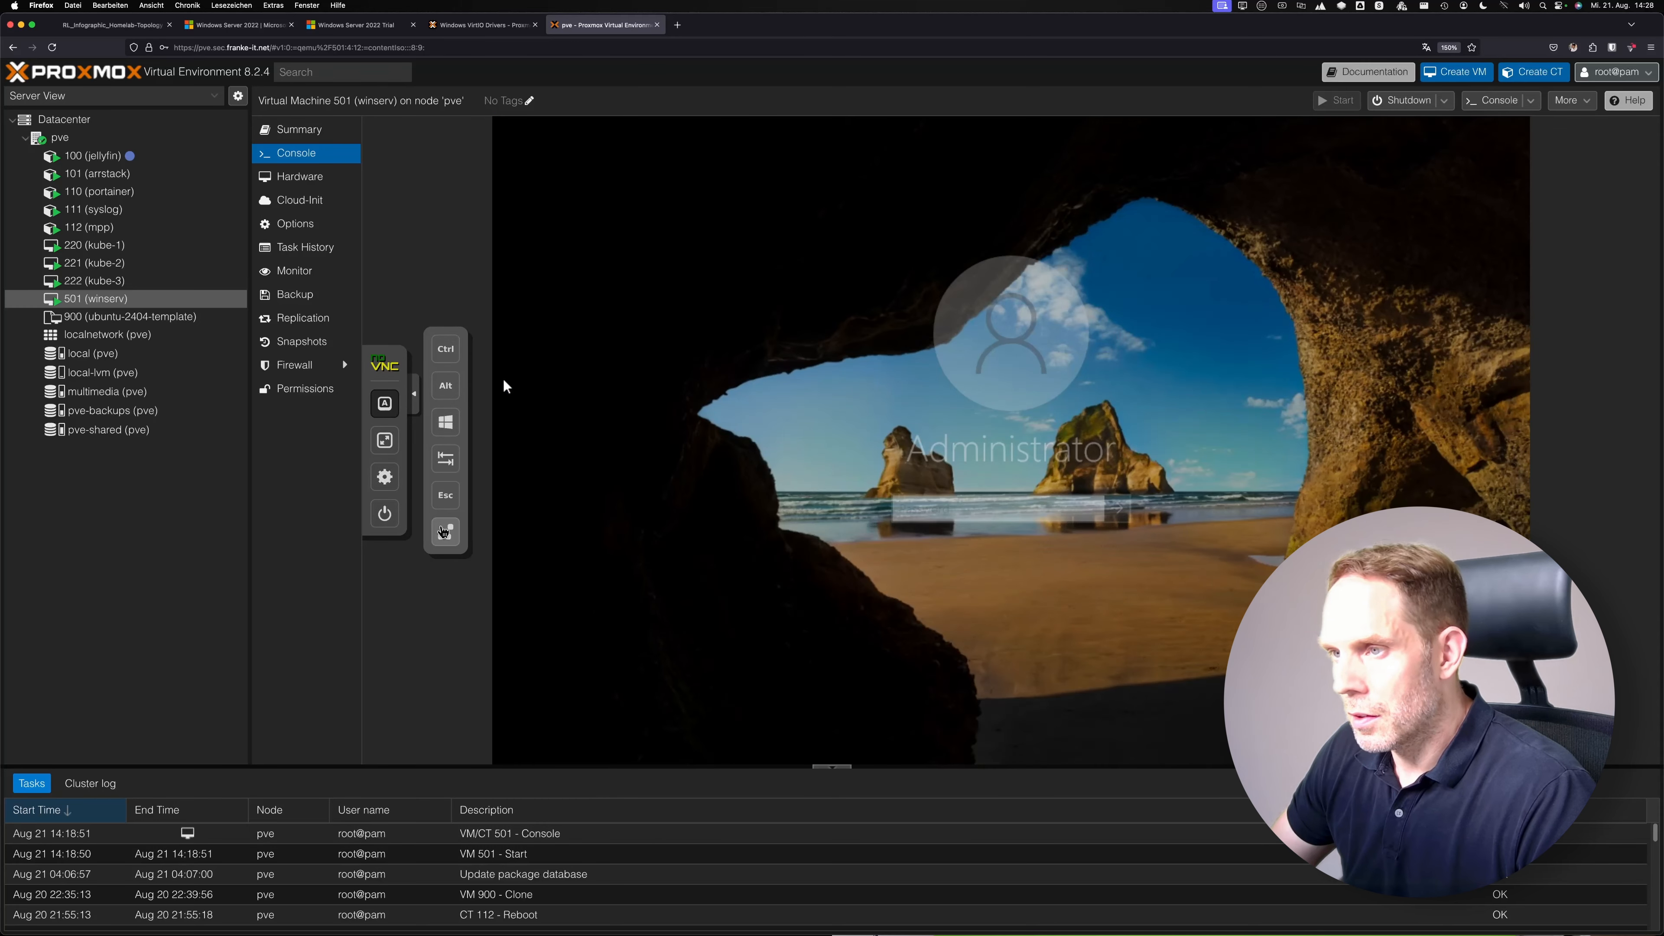
{"action": "type", "text": "********"}
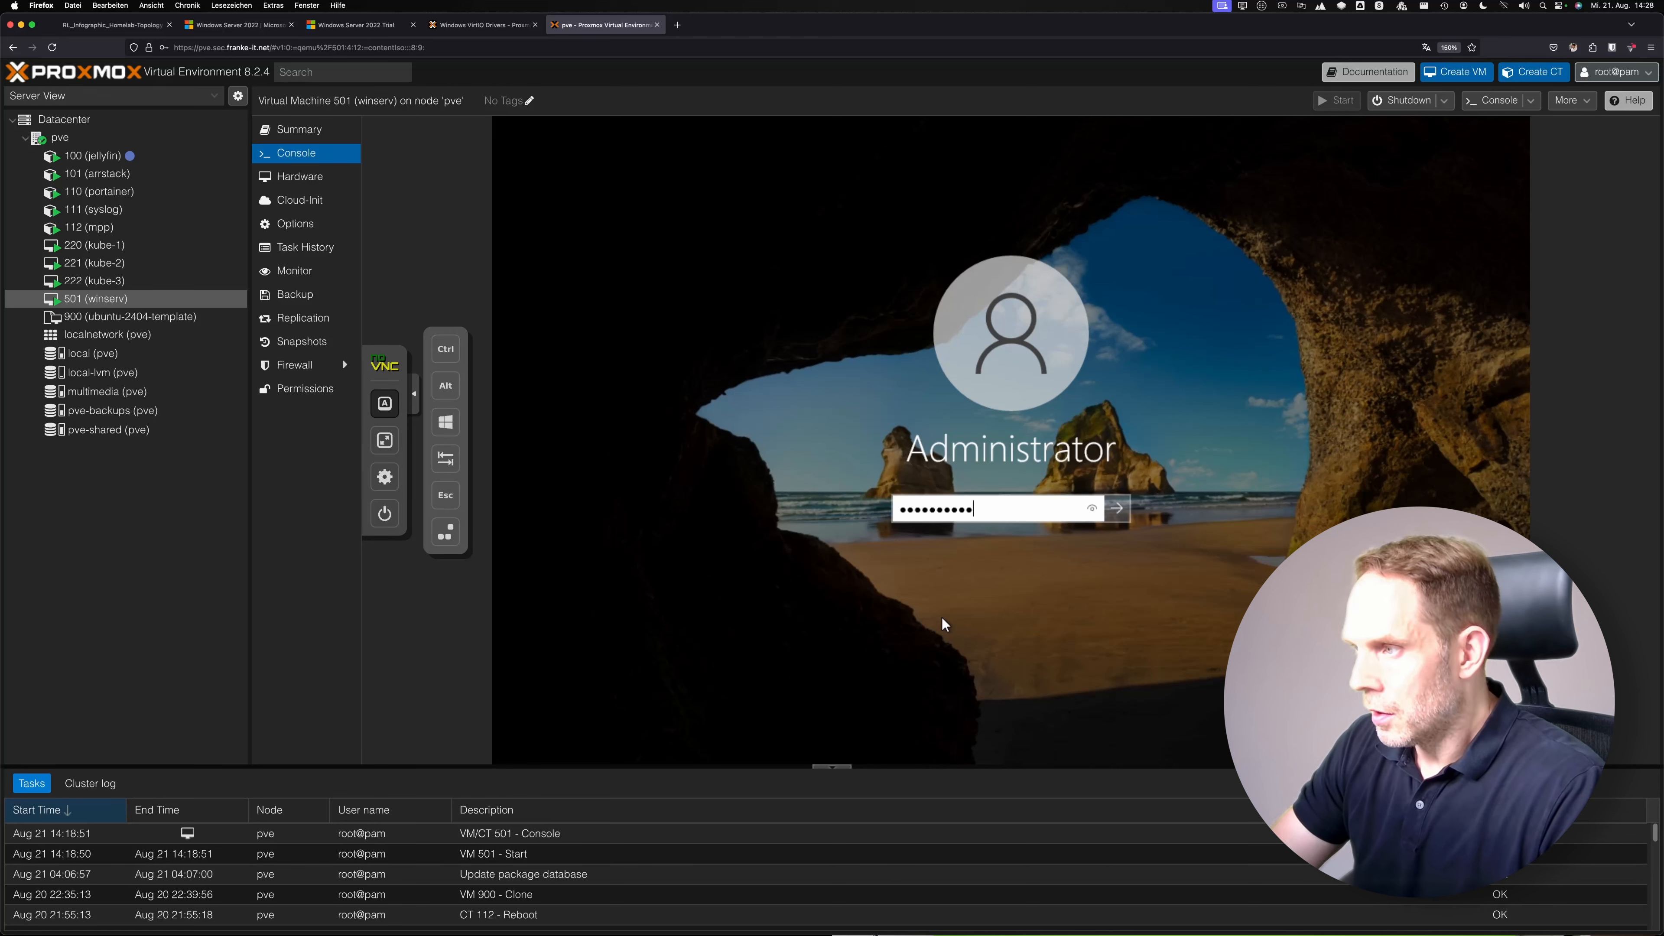
{"action": "key", "text": "Return"}
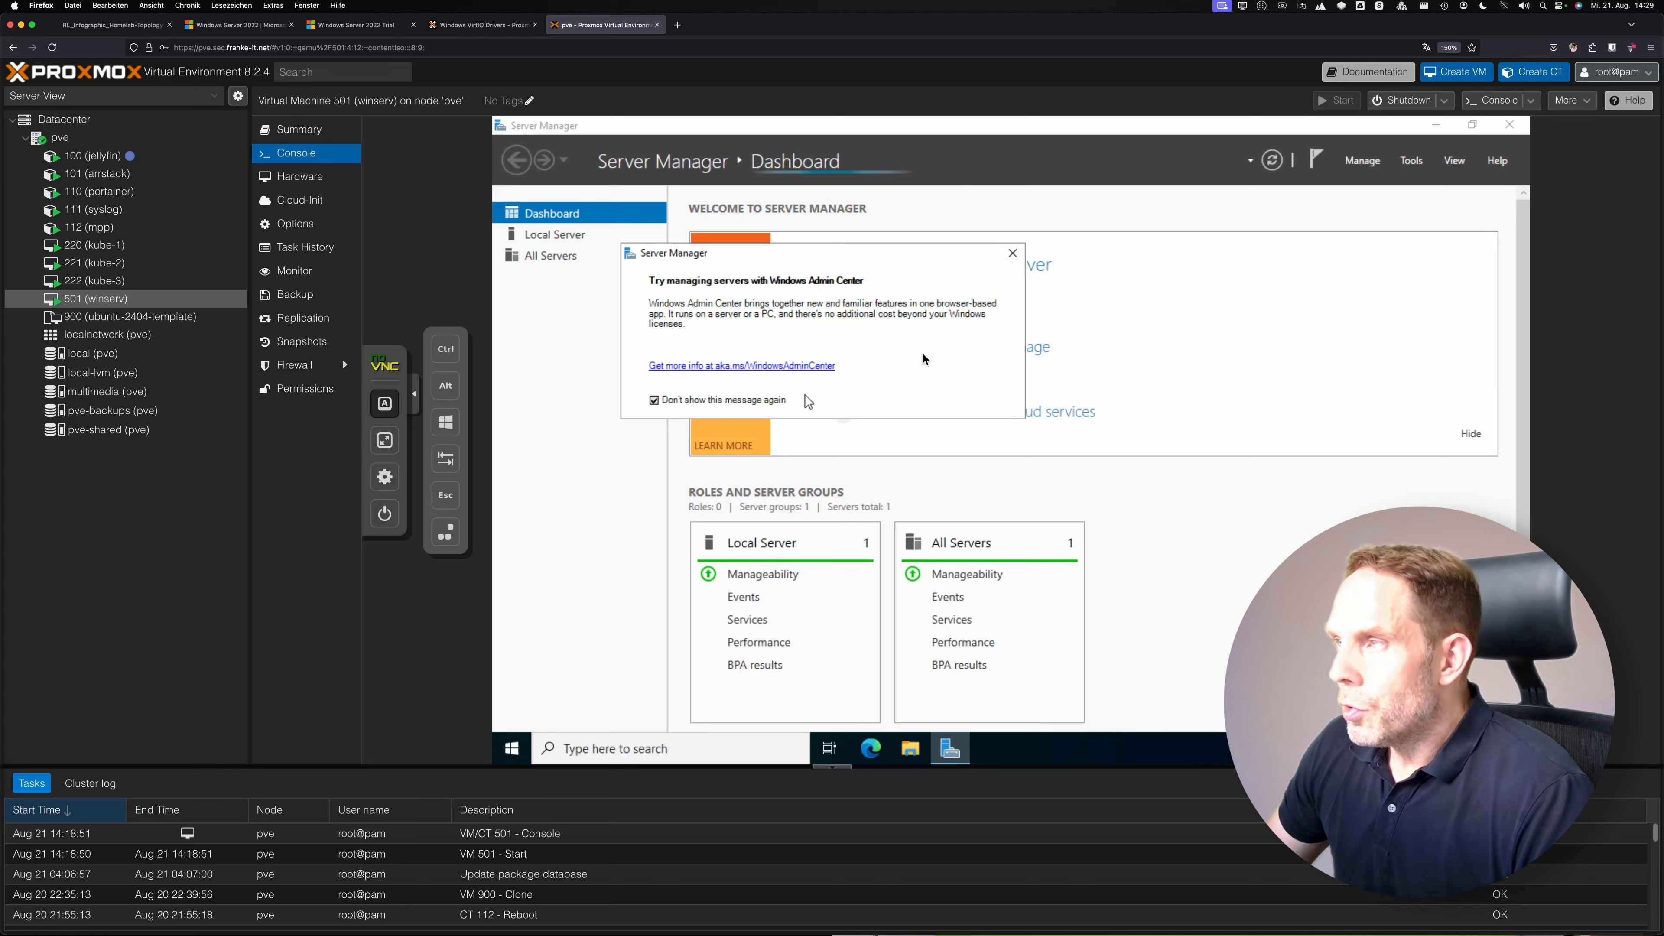
- Dismiss the Windows Admin Center message and open Device Manager
{"action": "left_click", "coordinate": [1012, 253]}
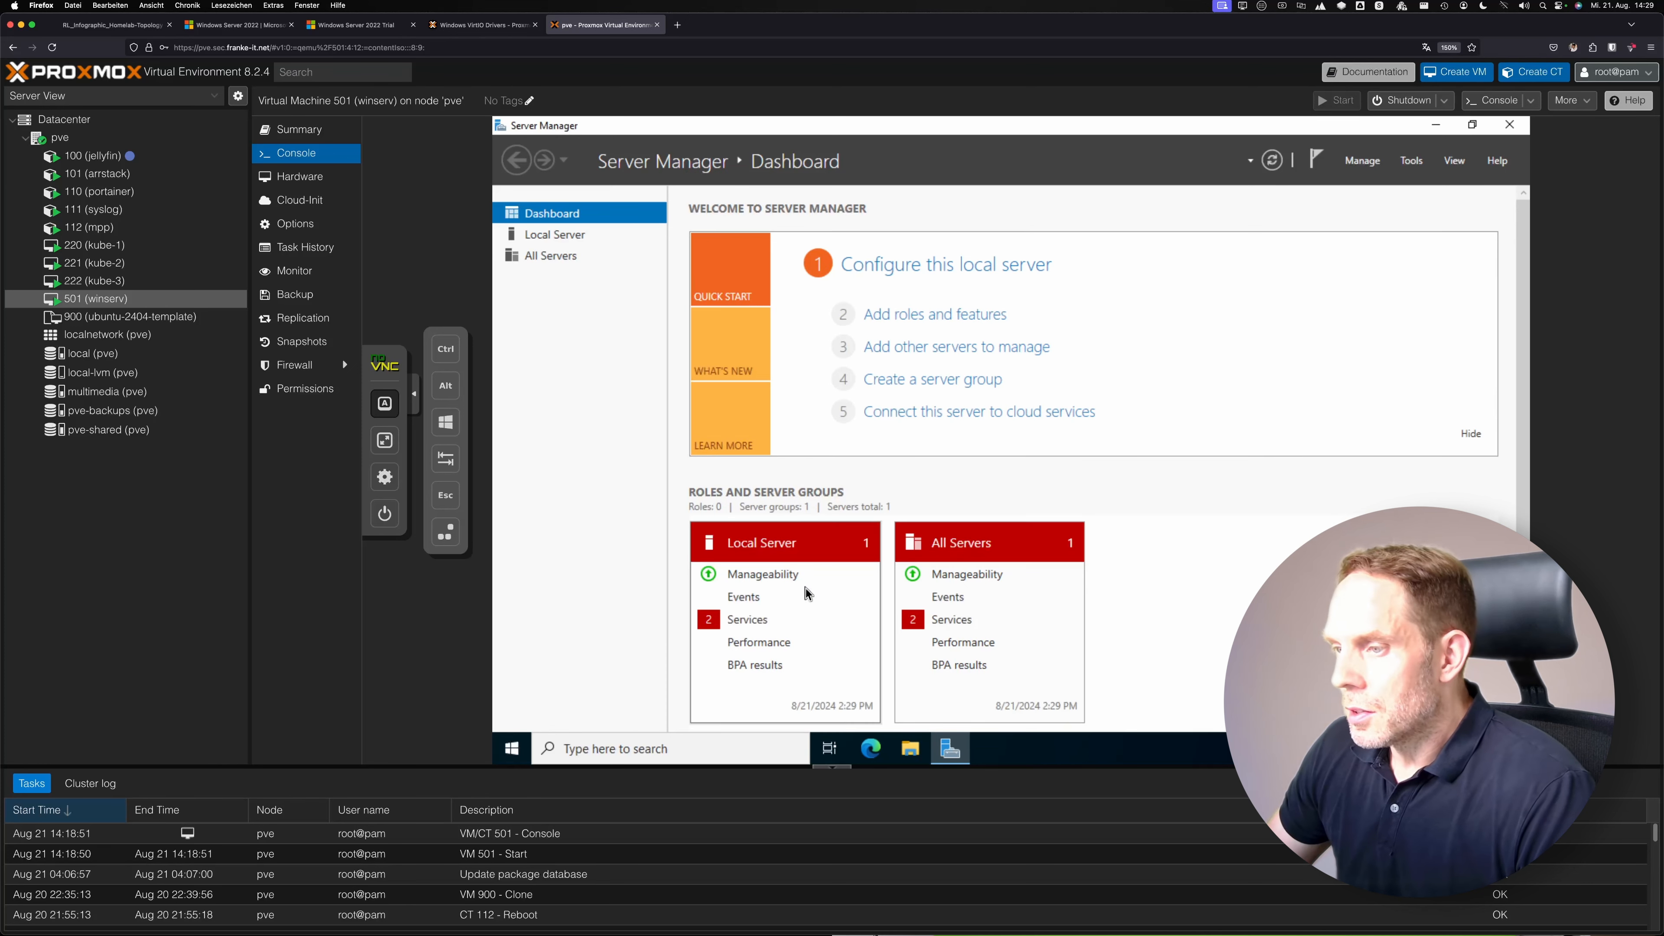
{"action": "right_click", "coordinate": [512, 749]}
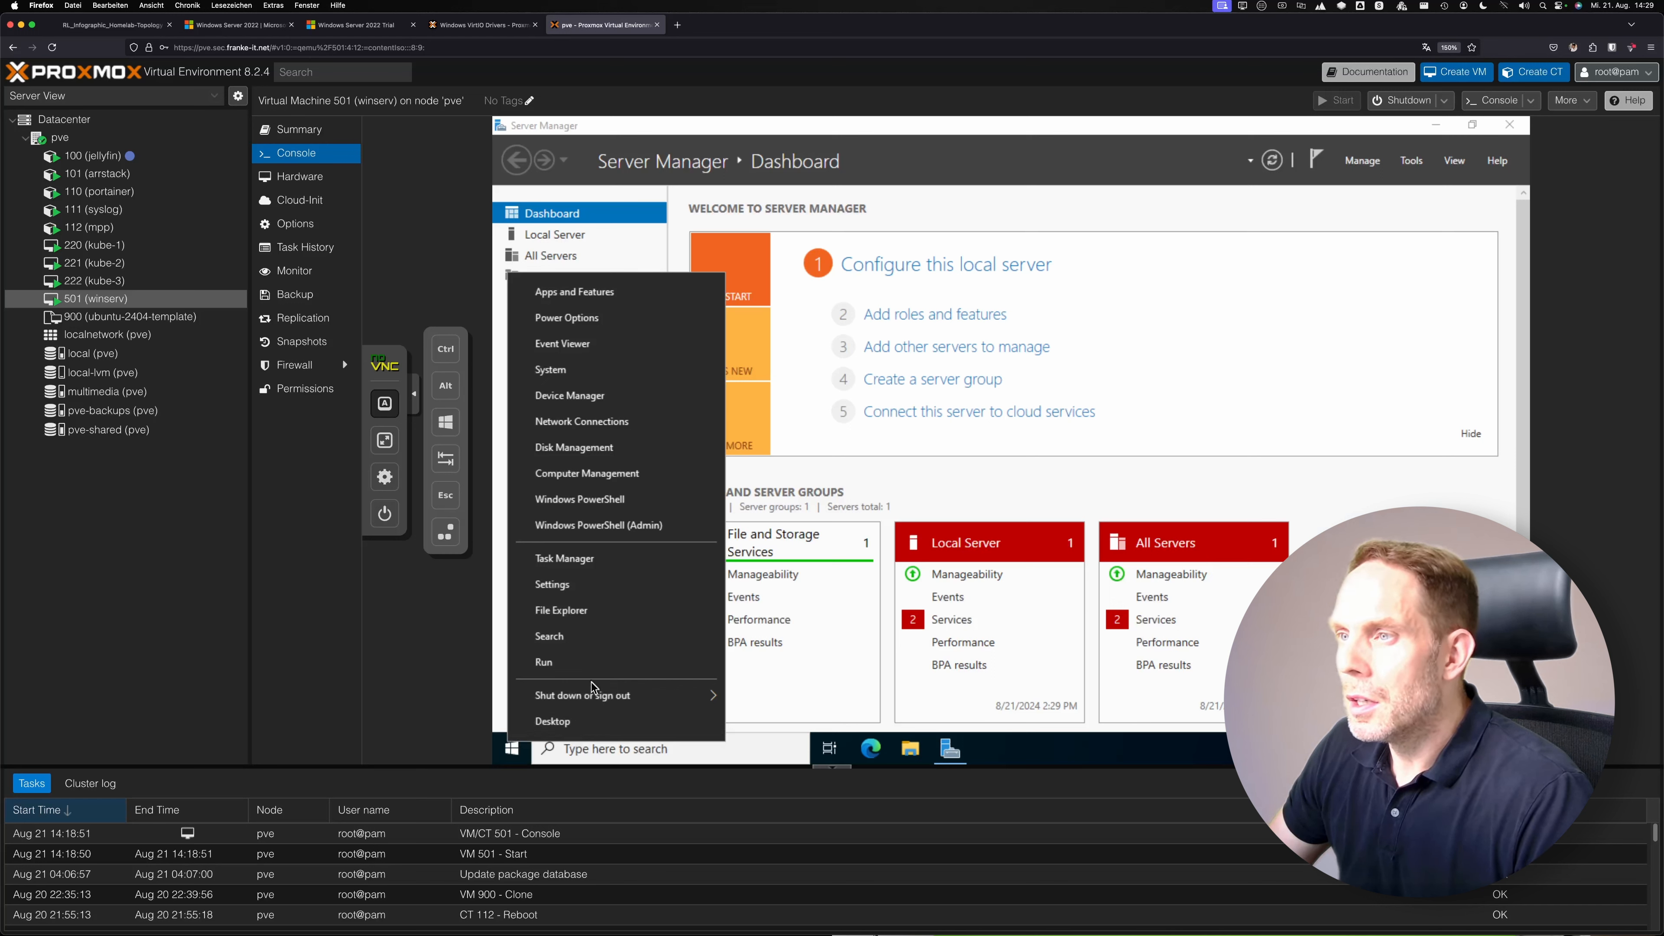
{"action": "left_click", "coordinate": [604, 398]}
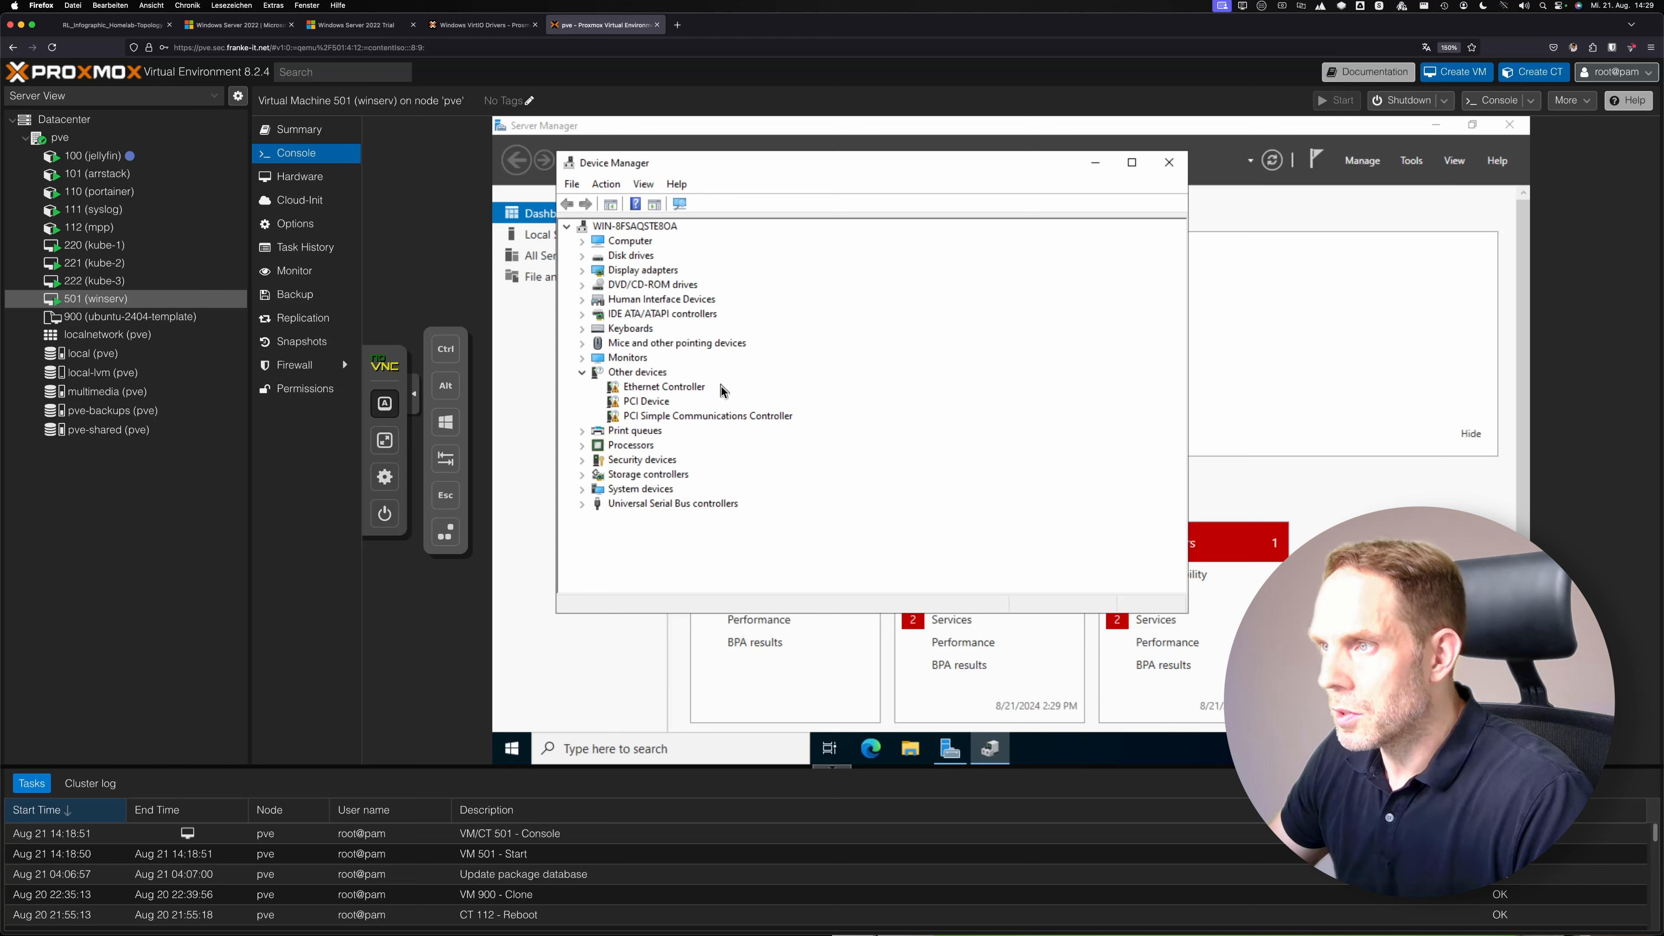
- Start a manual driver update for the Ethernet Controller
{"action": "right_click", "coordinate": [695, 396]}
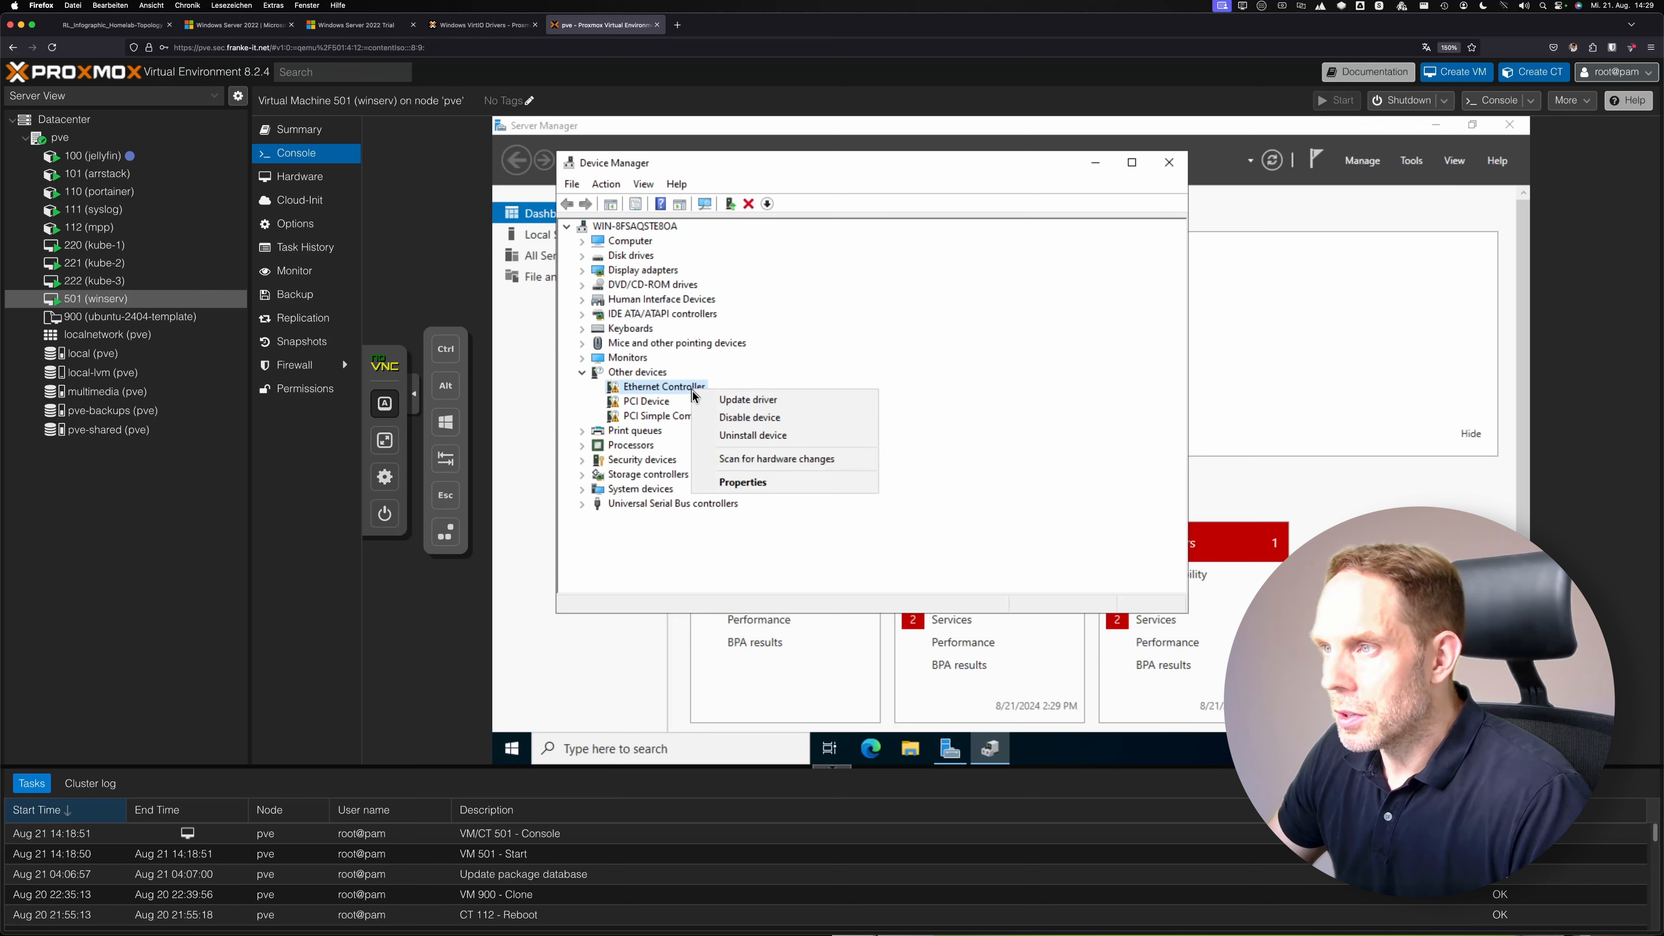
{"action": "left_click", "coordinate": [773, 405]}
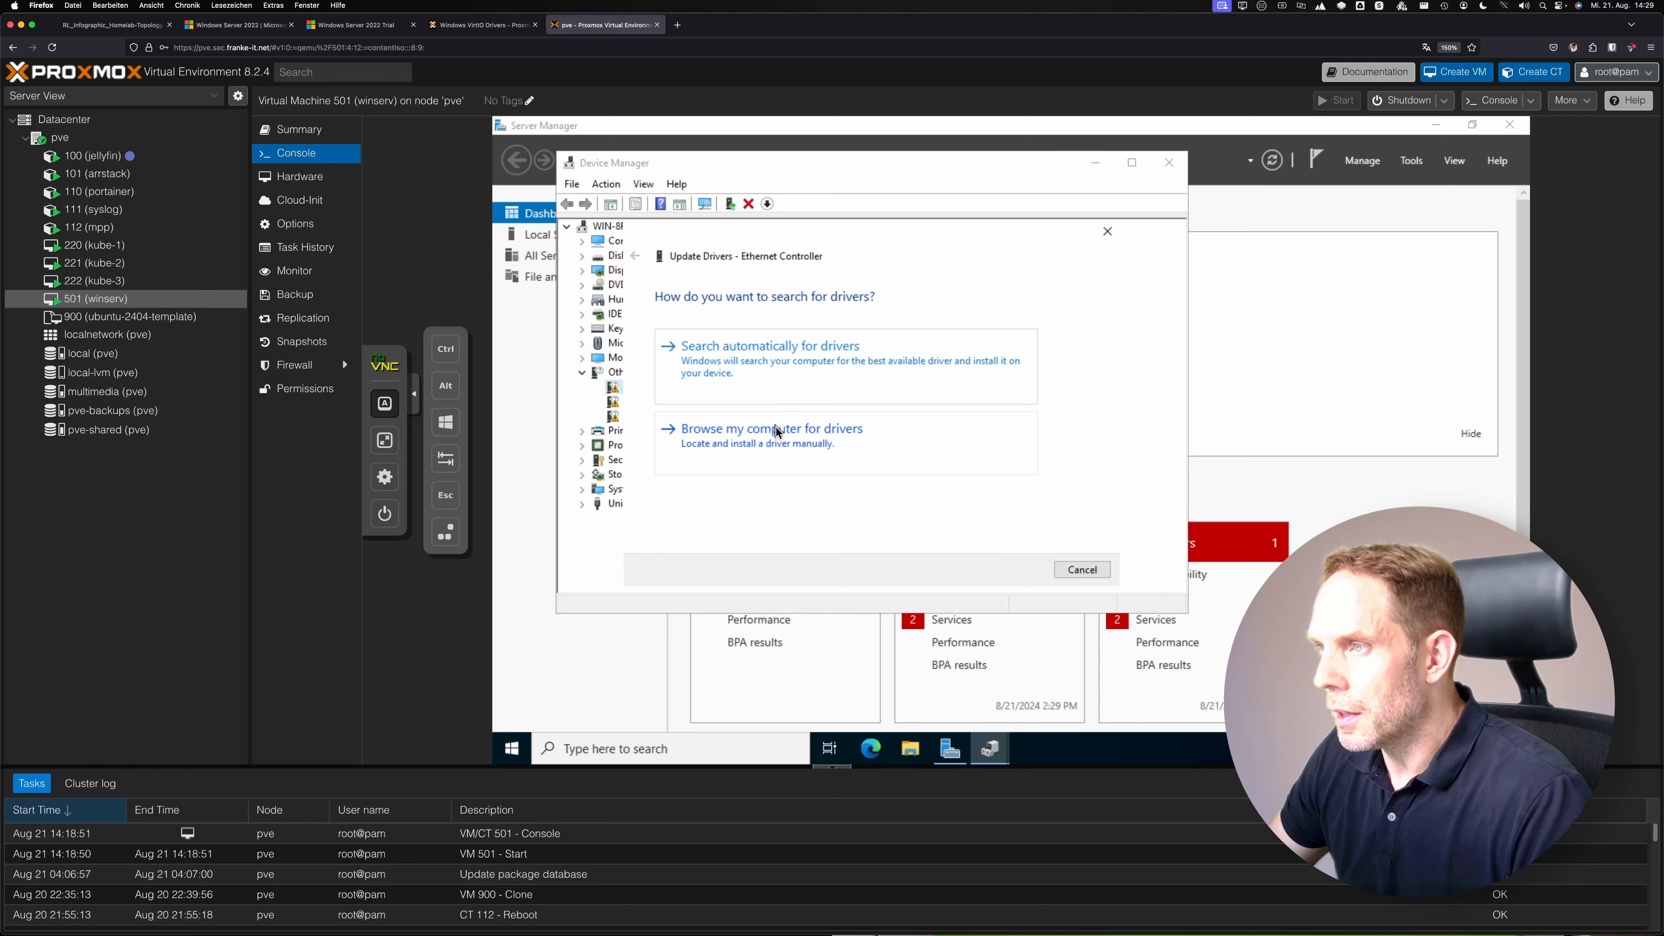
{"action": "left_click", "coordinate": [775, 427]}
{"action": "left_click", "coordinate": [1005, 358]}
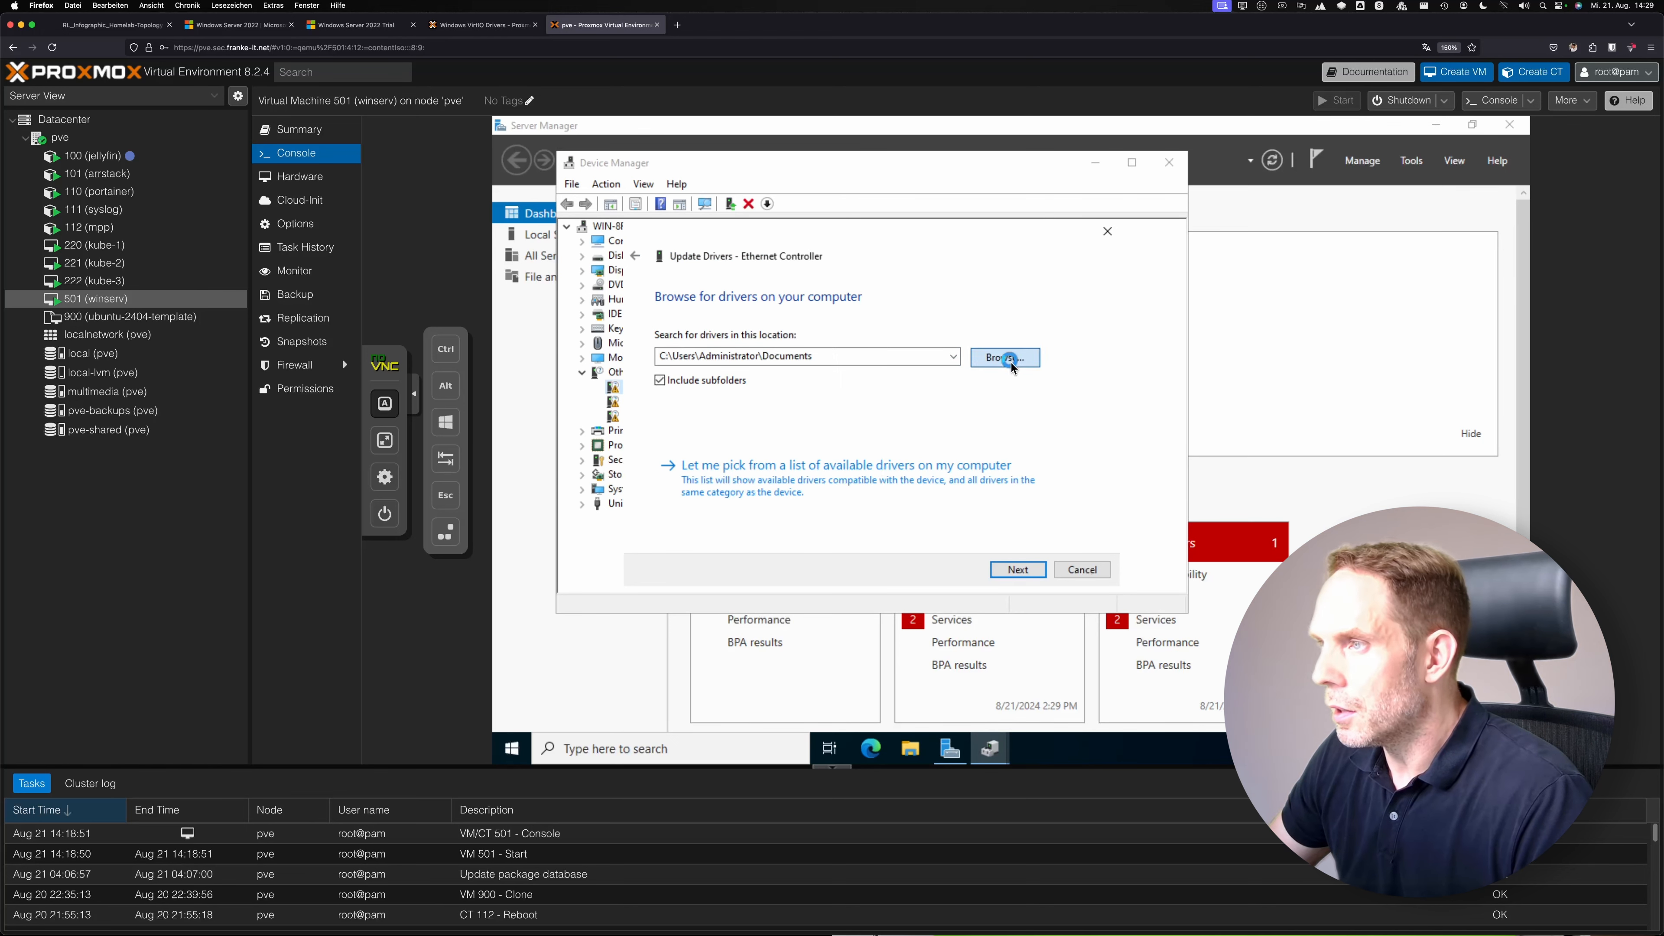
{"action": "scroll", "coordinate": [1013, 437], "scroll_direction": "down", "scroll_amount": 2}
{"action": "scroll", "coordinate": [1013, 438], "scroll_direction": "down", "scroll_amount": 2}
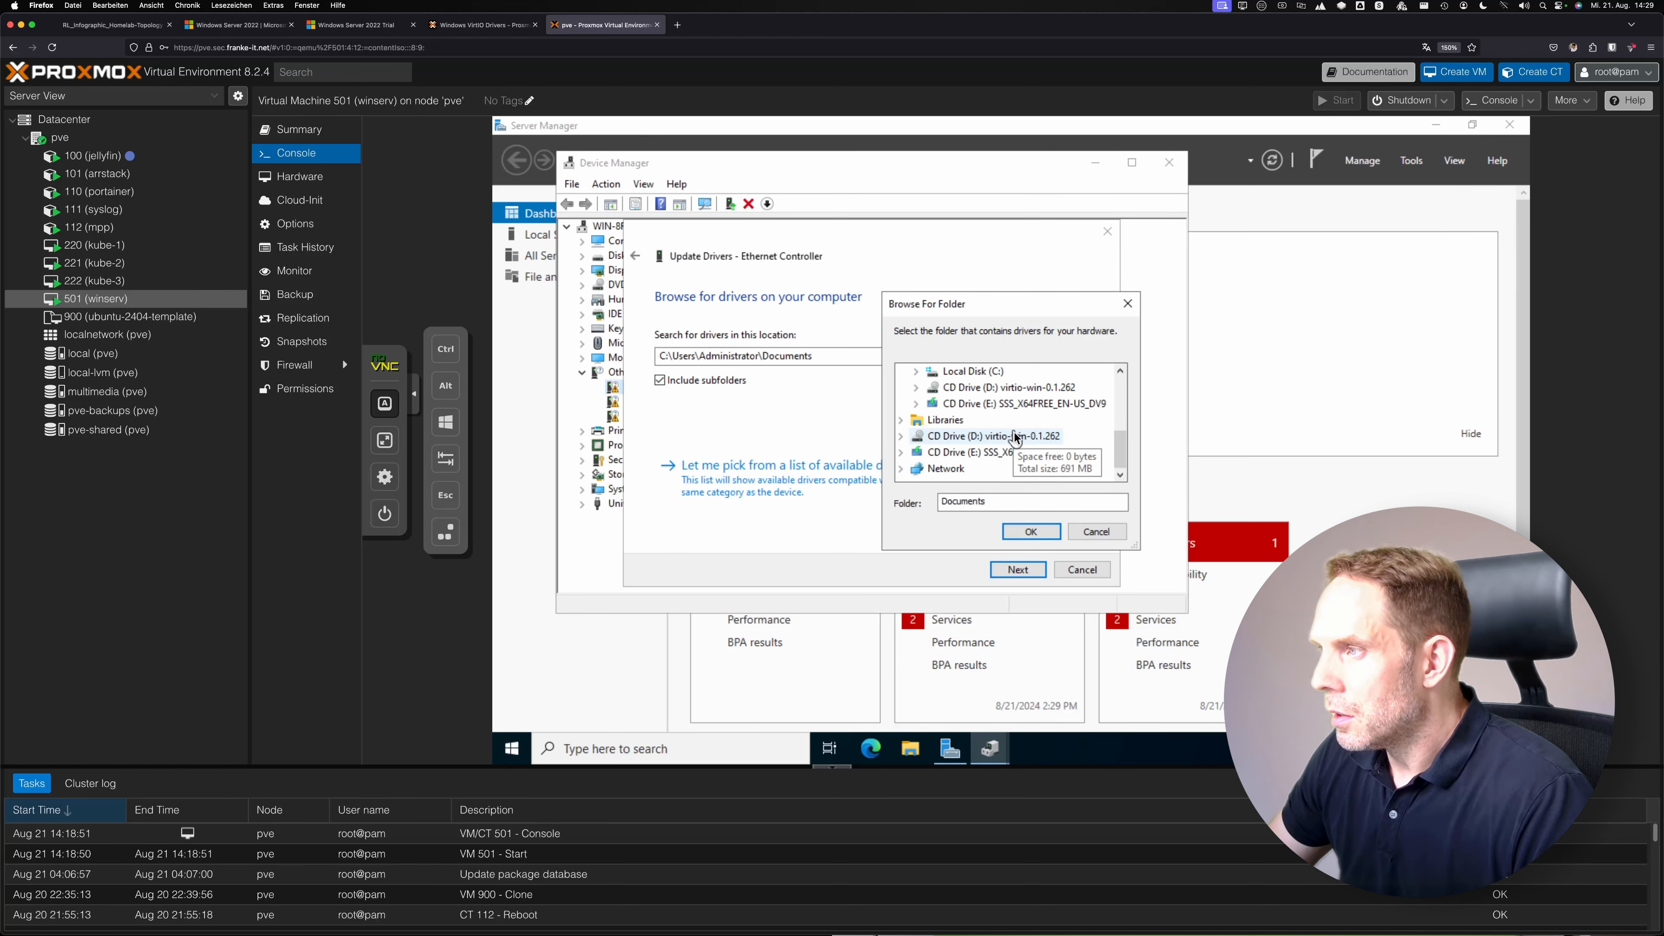
- Install the Red Hat VirtIO Ethernet Adapter driver from D:\NetKVM\2k22\amd64
{"action": "left_click", "coordinate": [917, 388]}
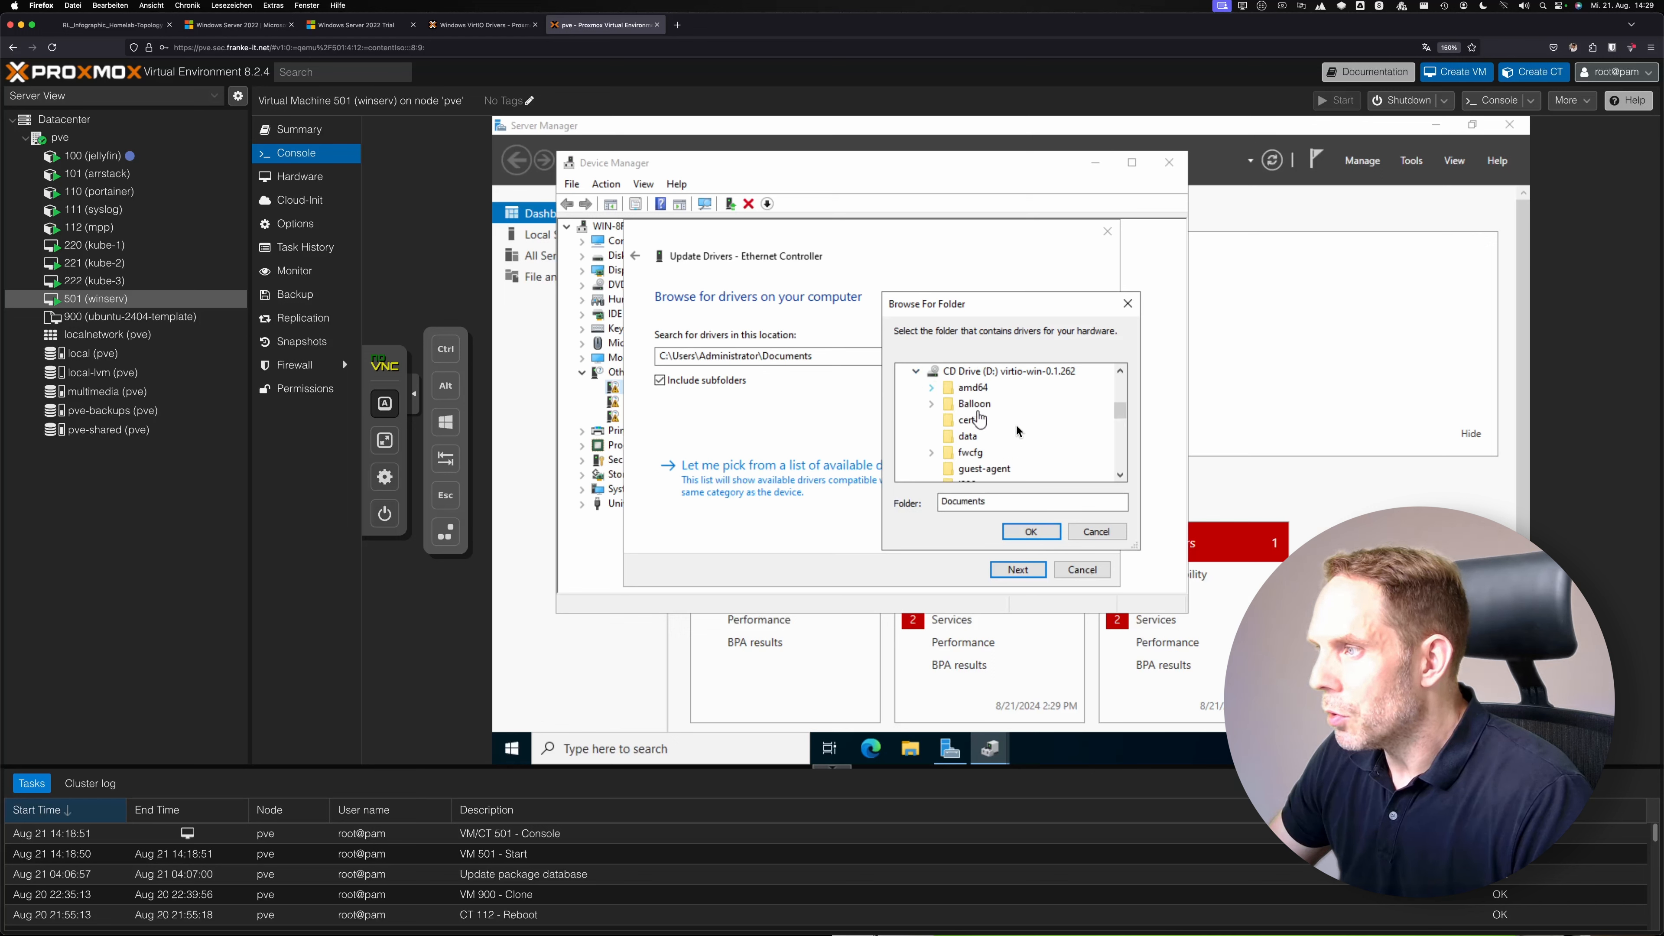
{"action": "scroll", "coordinate": [1122, 423], "scroll_direction": "down", "scroll_amount": 2}
{"action": "left_click", "coordinate": [931, 436]}
{"action": "left_click", "coordinate": [1120, 477]}
{"action": "left_click", "coordinate": [1120, 477]}
{"action": "left_click", "coordinate": [1120, 477]}
{"action": "left_click", "coordinate": [1120, 477]}
{"action": "left_click", "coordinate": [948, 436]}
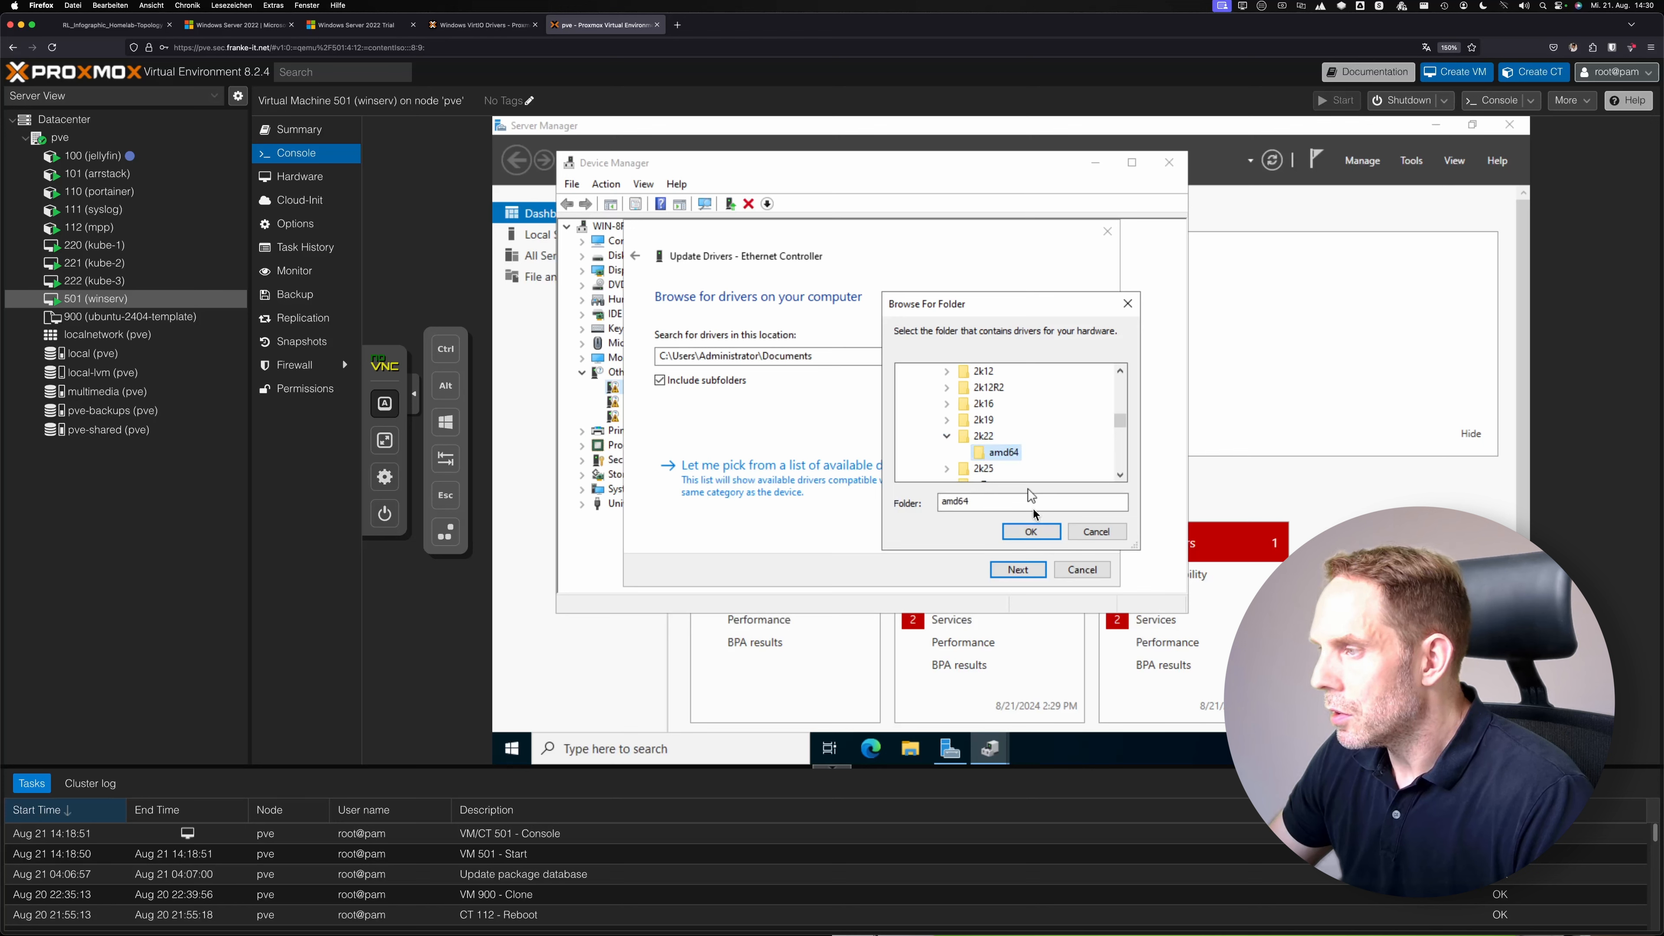
{"action": "left_click", "coordinate": [1031, 532]}
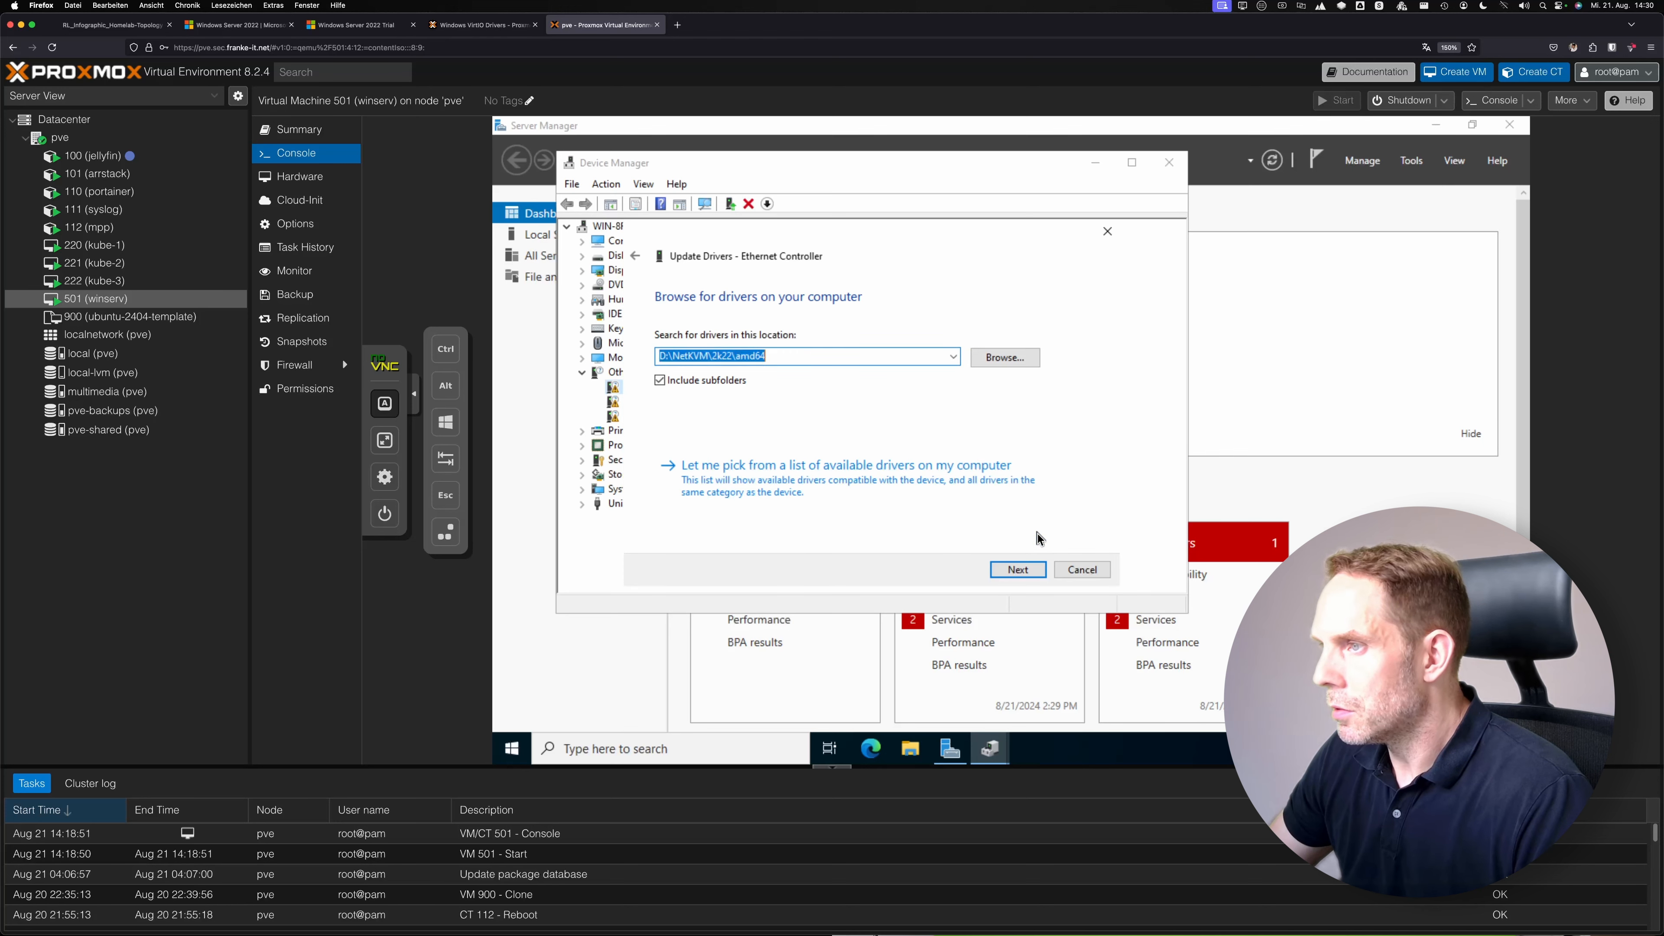
{"action": "left_click", "coordinate": [1017, 569]}
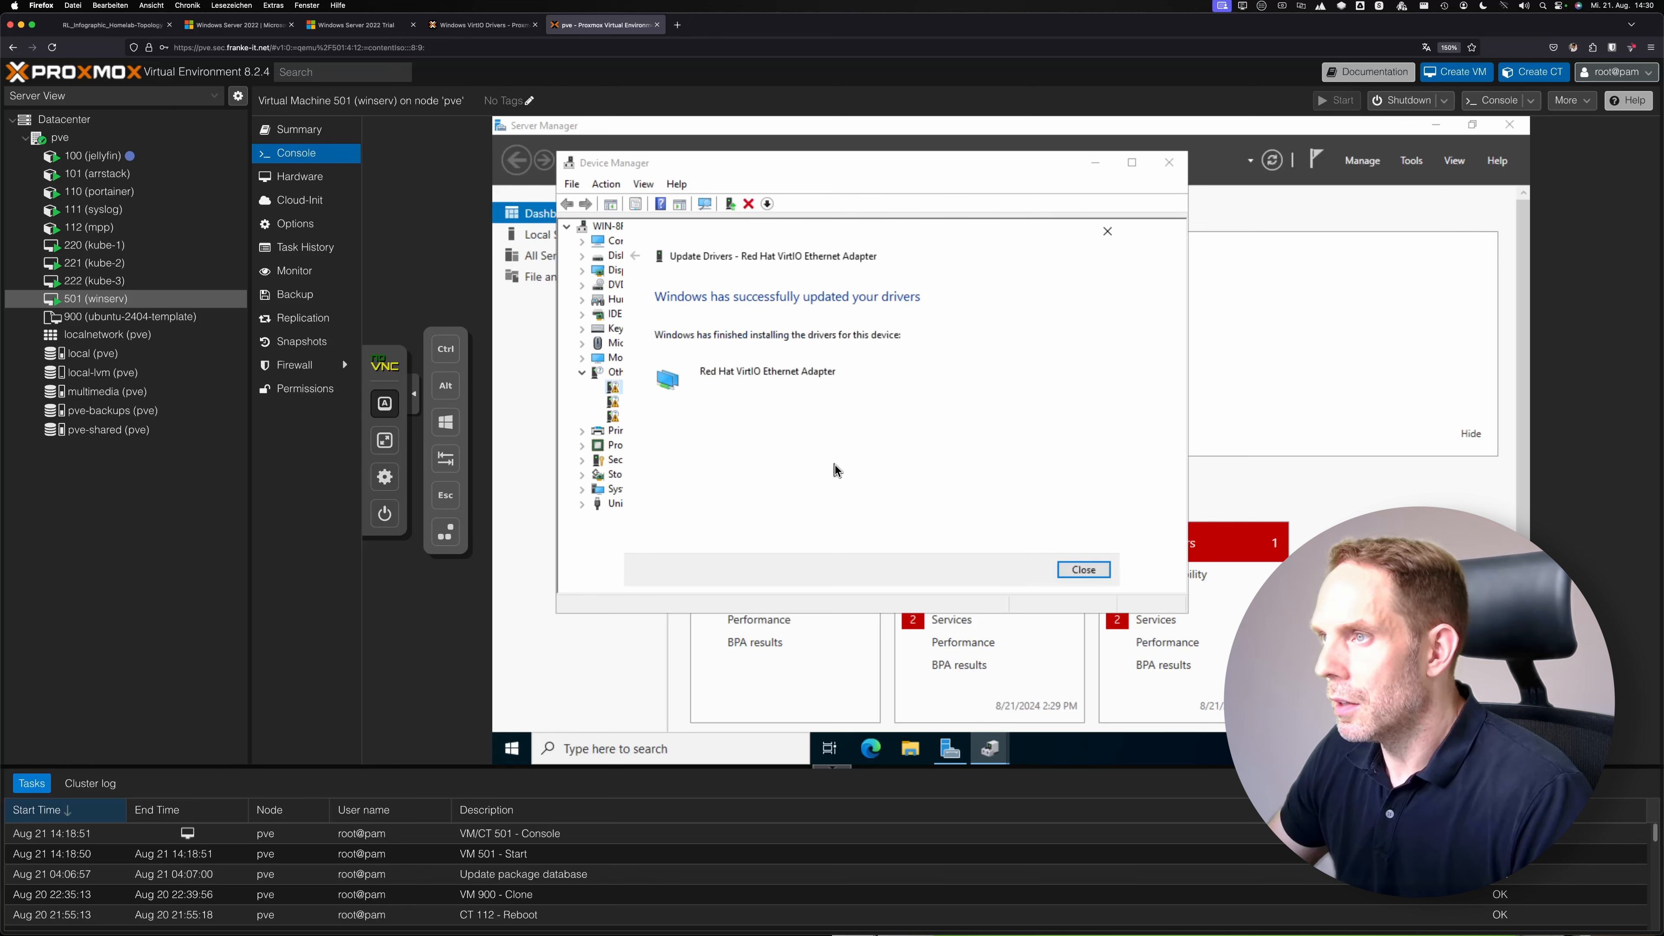
{"action": "left_click", "coordinate": [1091, 571]}
{"action": "left_click", "coordinate": [1090, 571]}
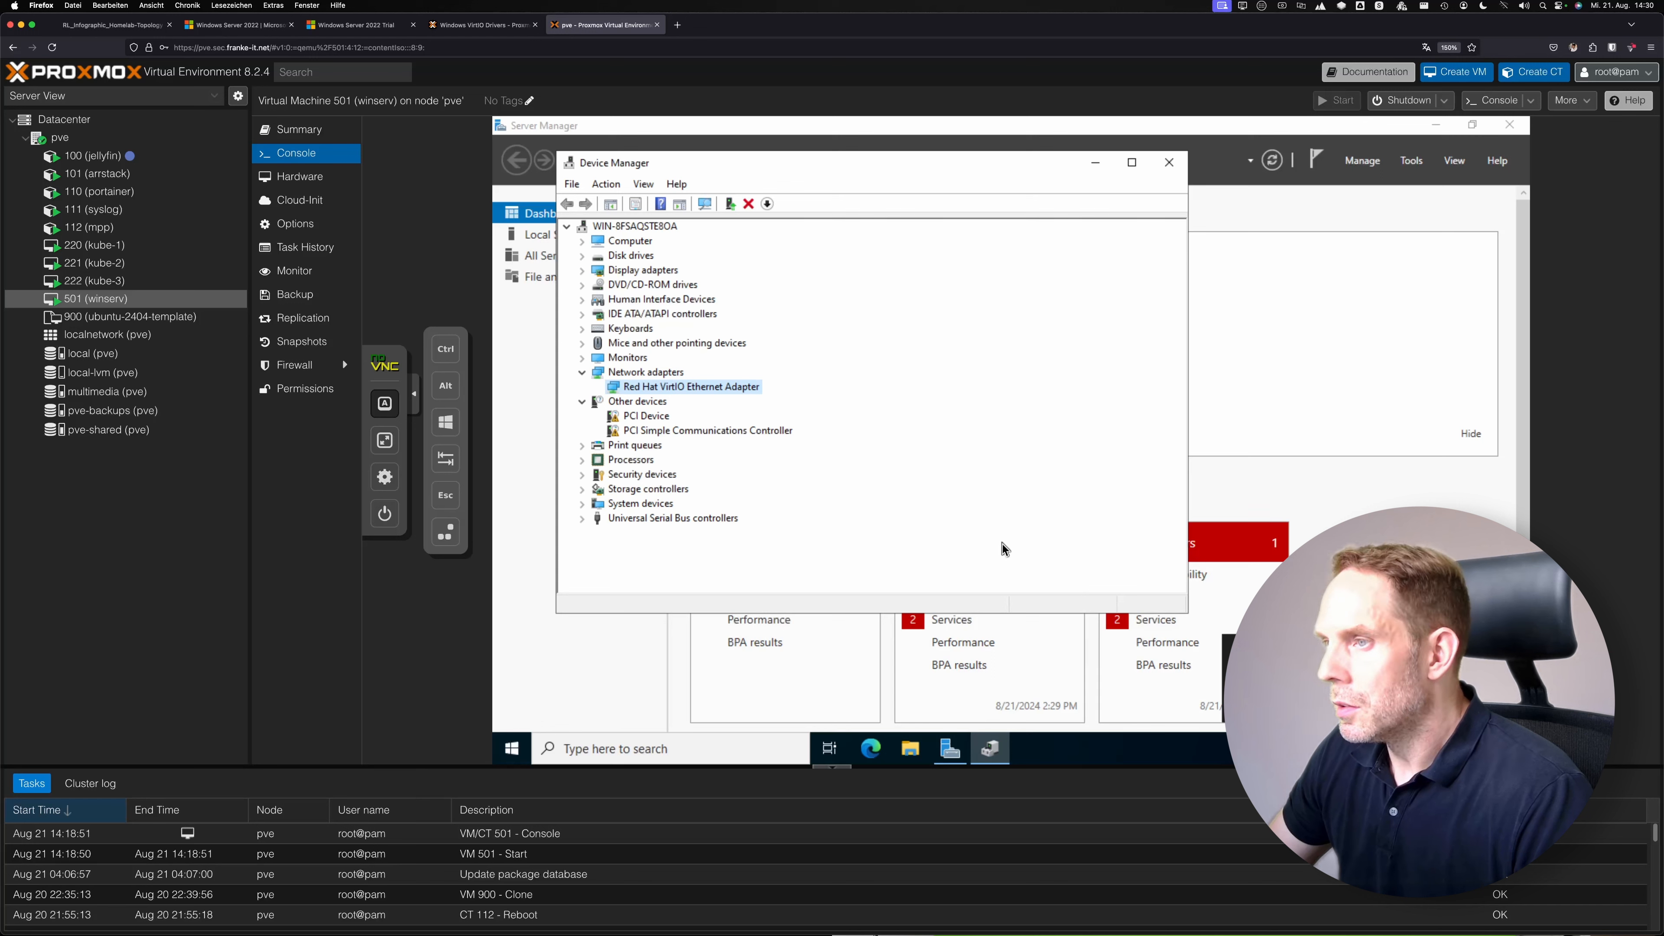
- Install the VirtIO Balloon driver for the PCI Device by searching CD Drive D:
{"action": "right_click", "coordinate": [644, 417]}
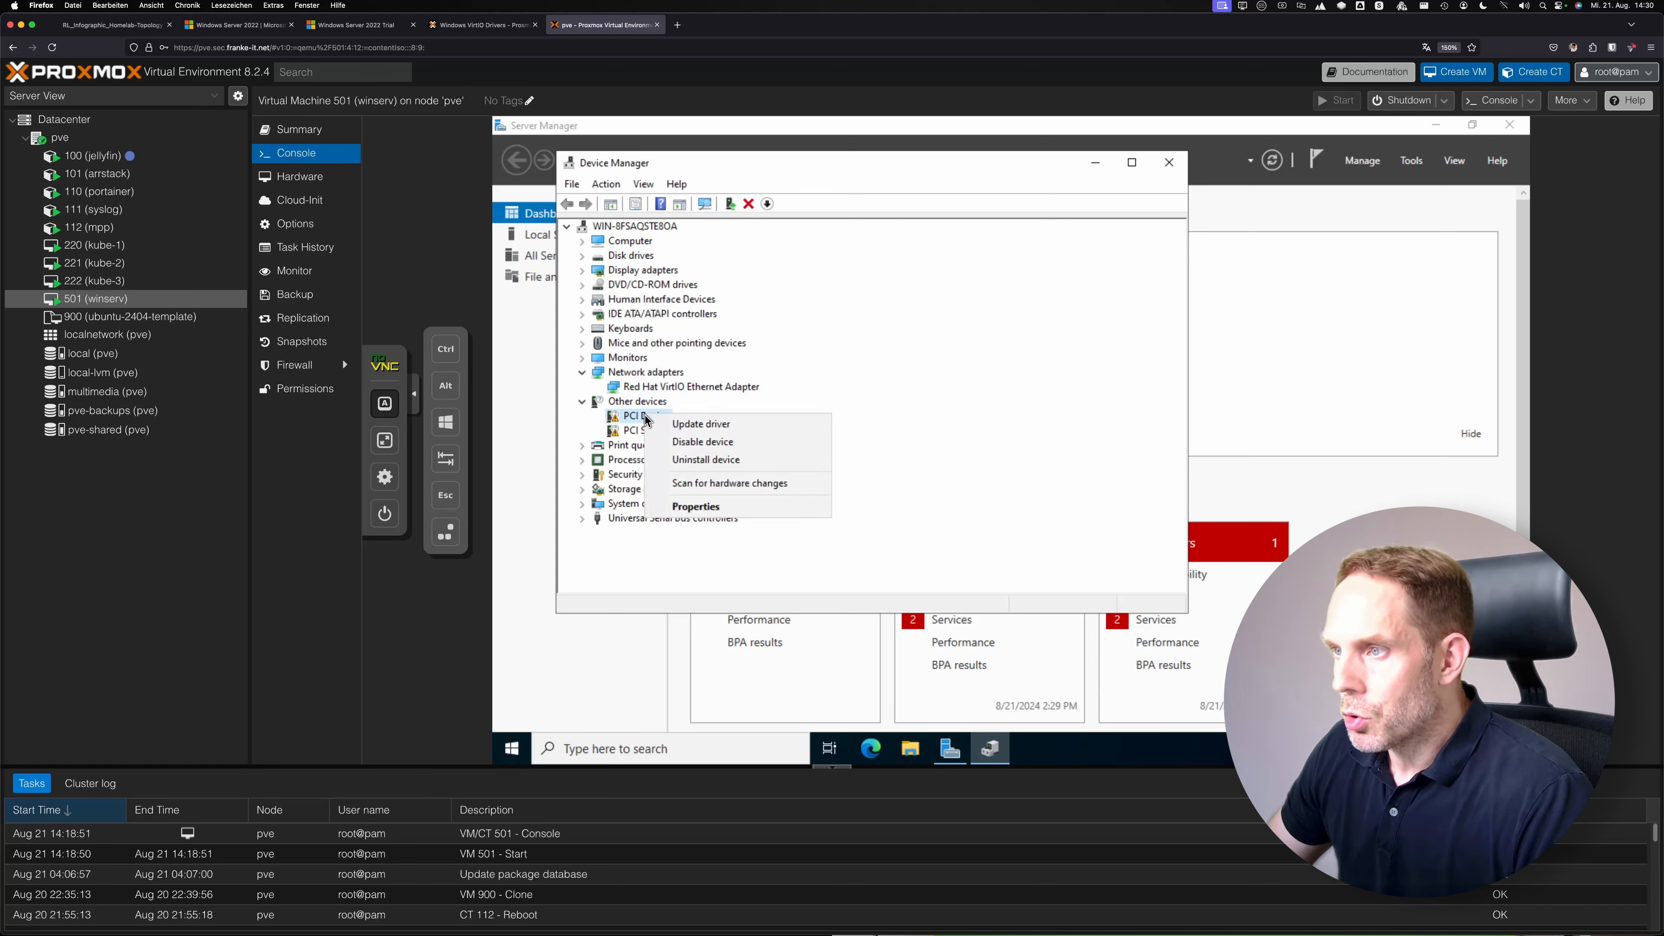
{"action": "left_click", "coordinate": [674, 425]}
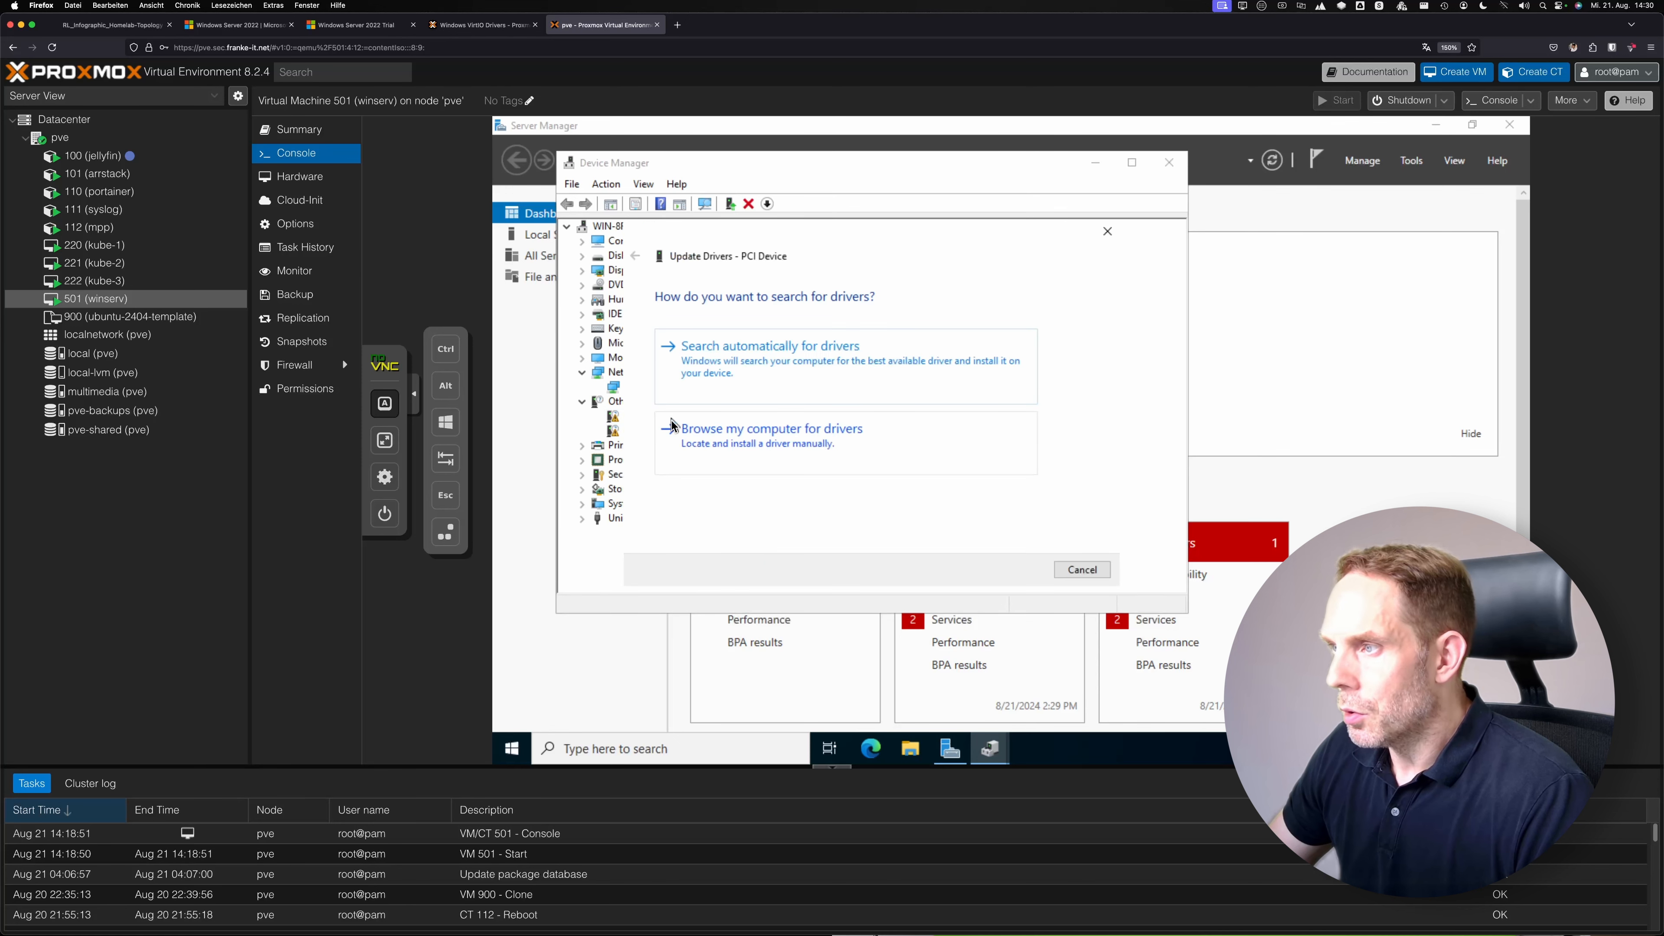
{"action": "left_click", "coordinate": [826, 435]}
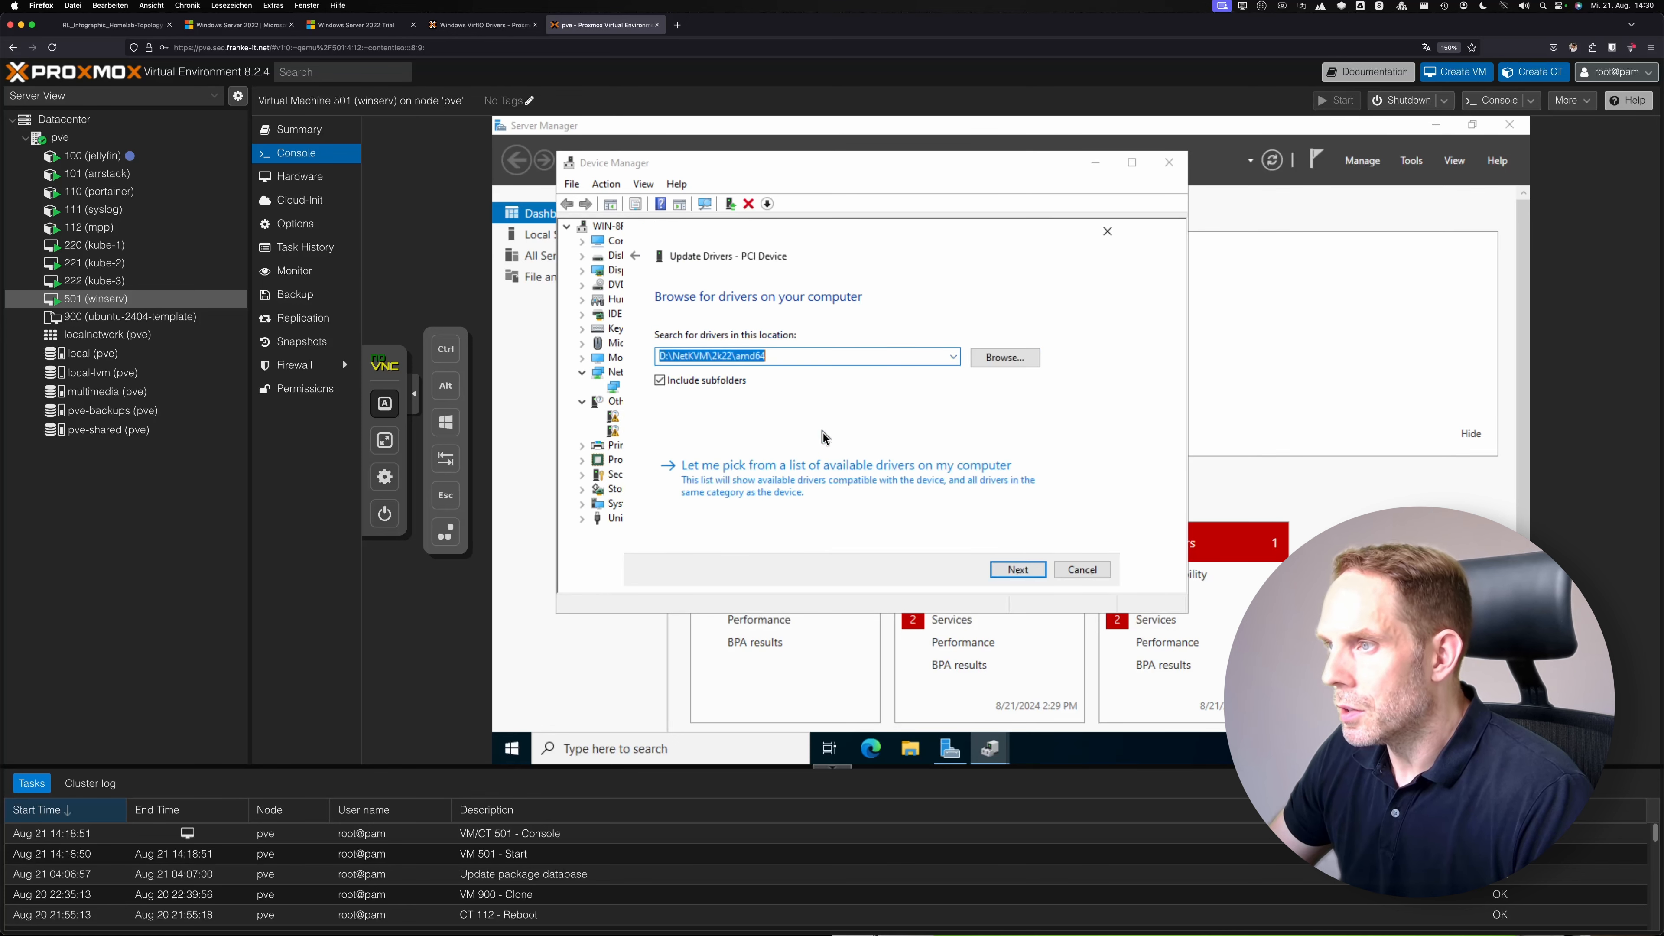
{"action": "left_click", "coordinate": [795, 364]}
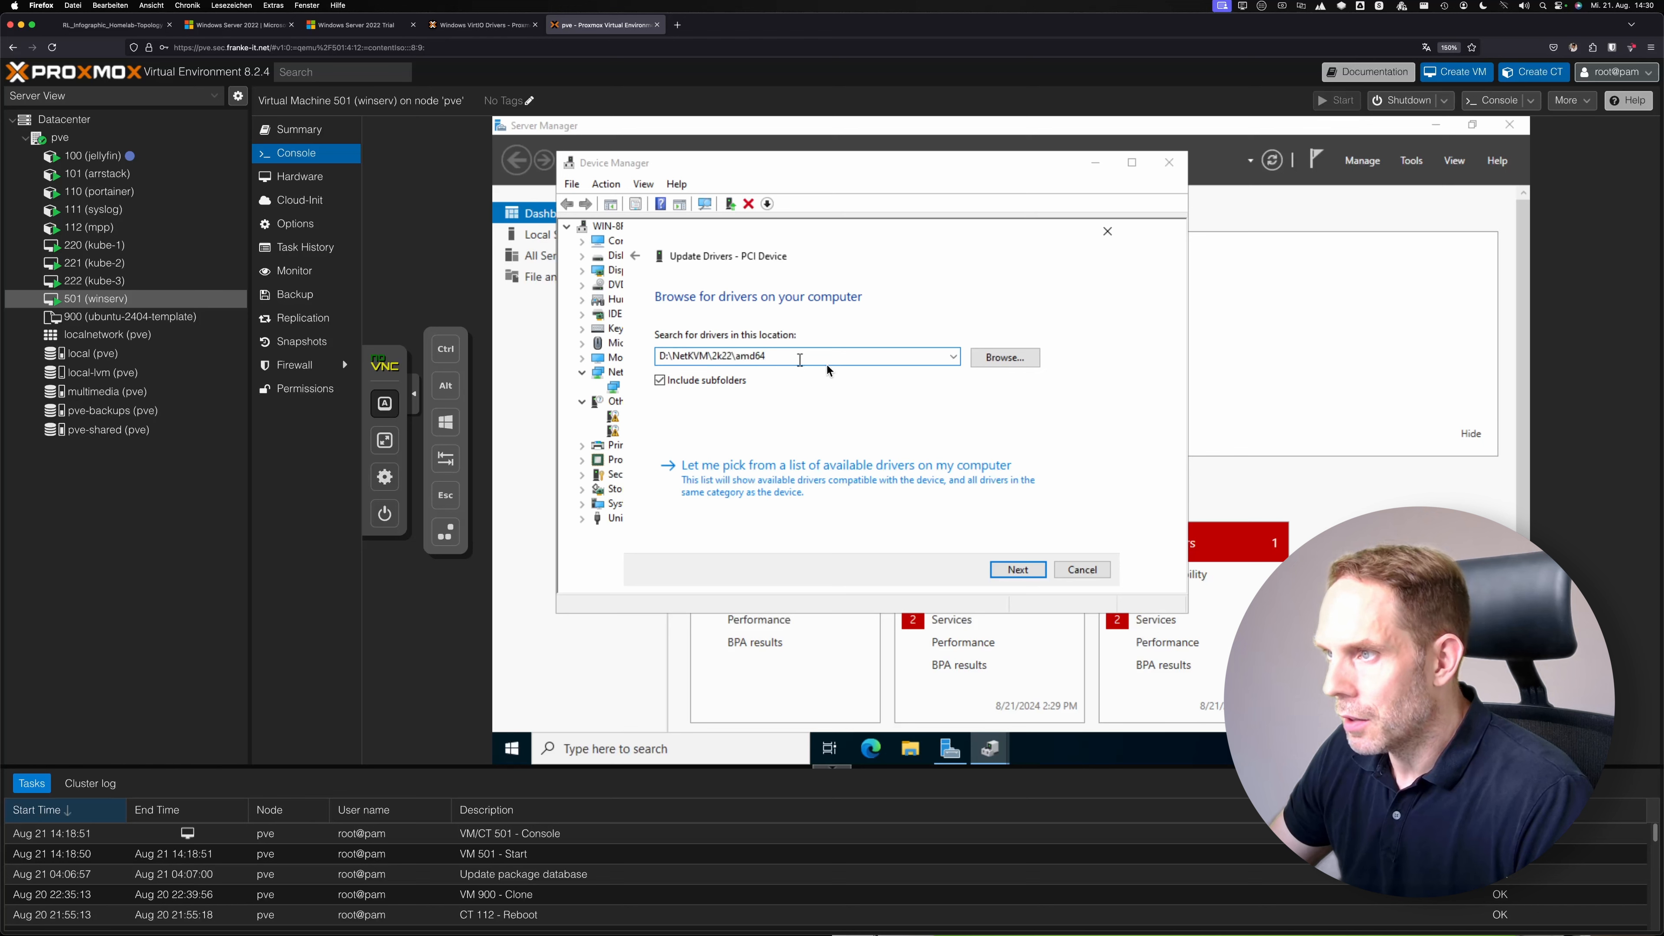
{"action": "left_click", "coordinate": [1000, 361]}
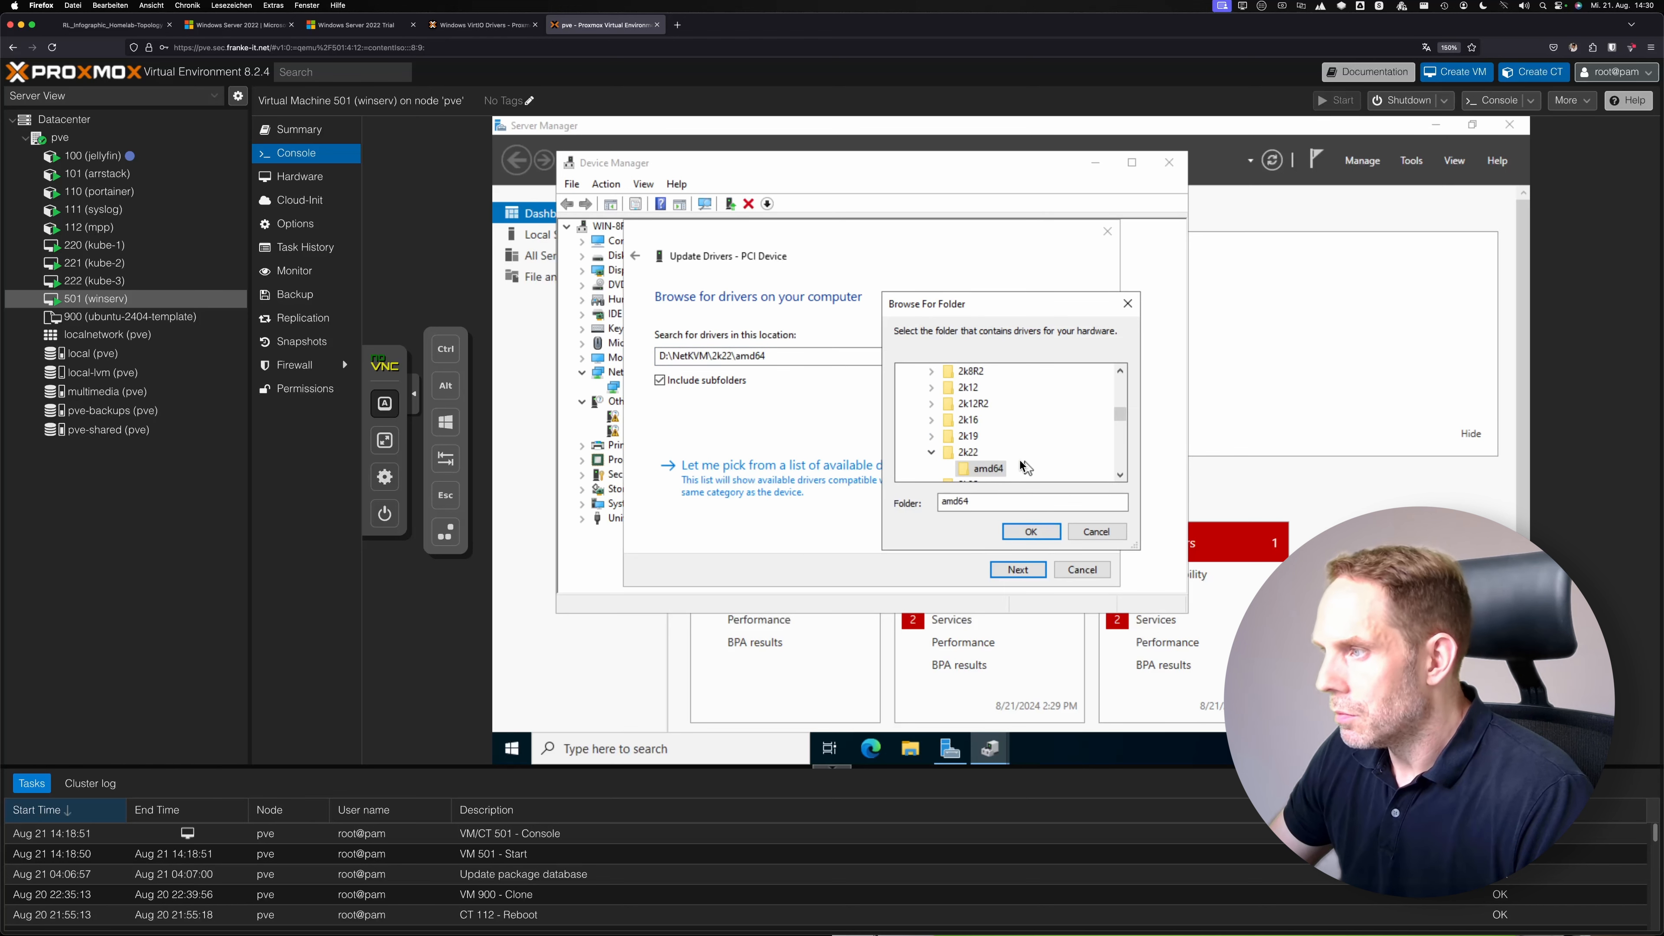
{"action": "scroll", "coordinate": [1106, 431], "scroll_direction": "up", "scroll_amount": 3}
{"action": "scroll", "coordinate": [1106, 431], "scroll_direction": "up", "scroll_amount": 5}
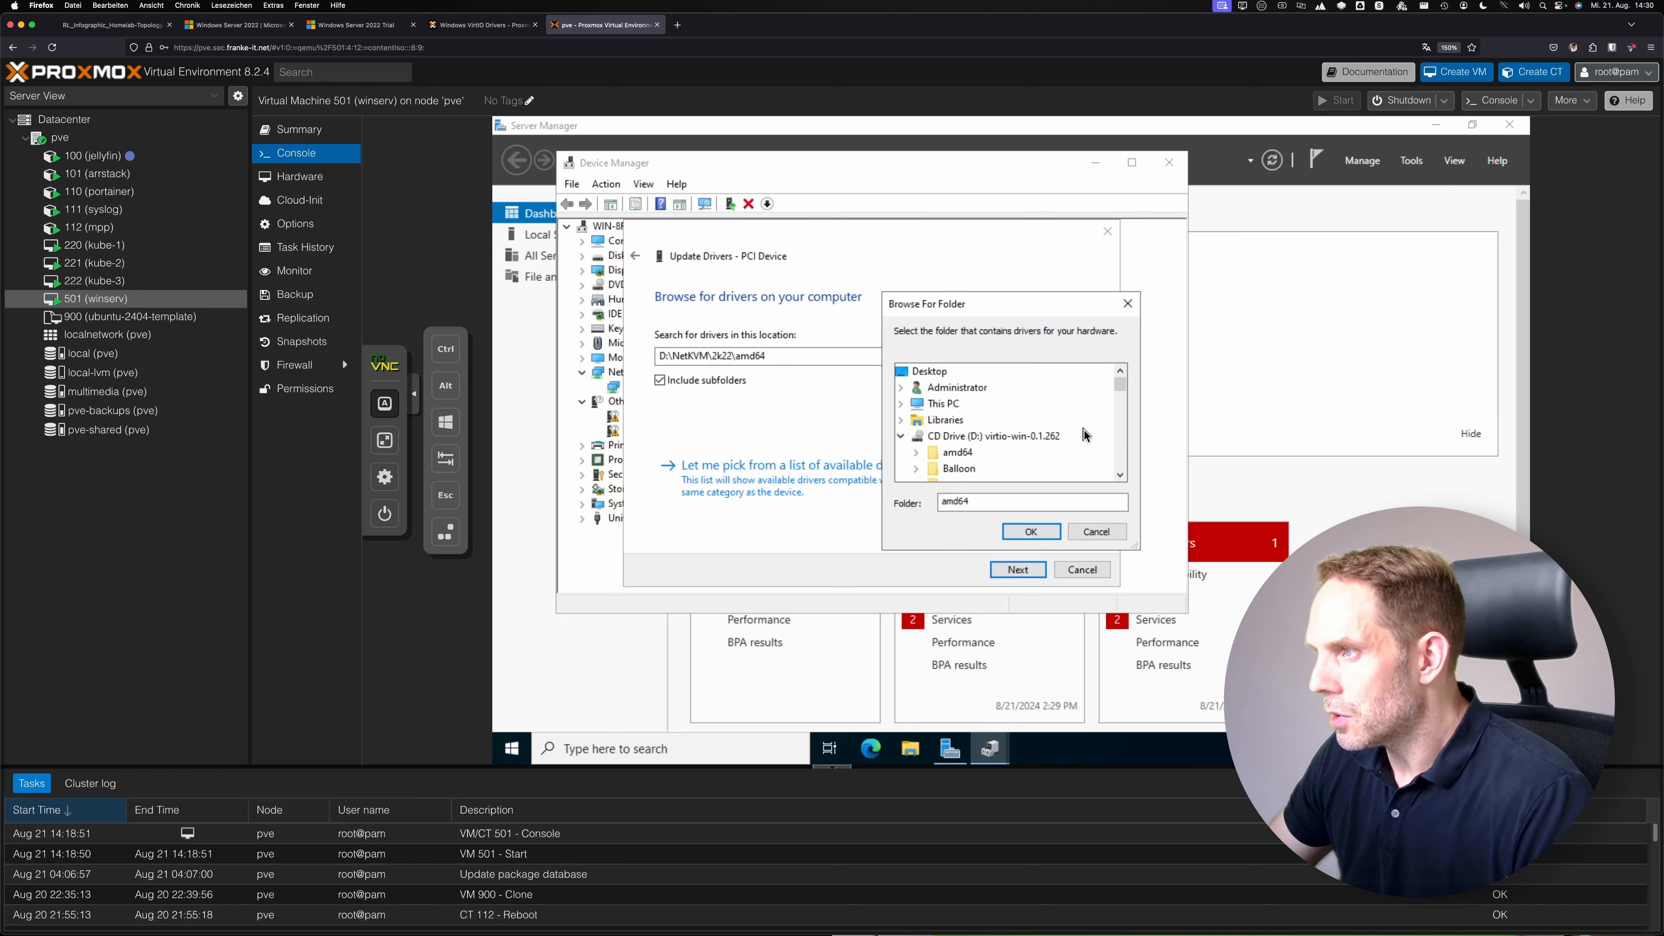
{"action": "left_click", "coordinate": [1027, 437]}
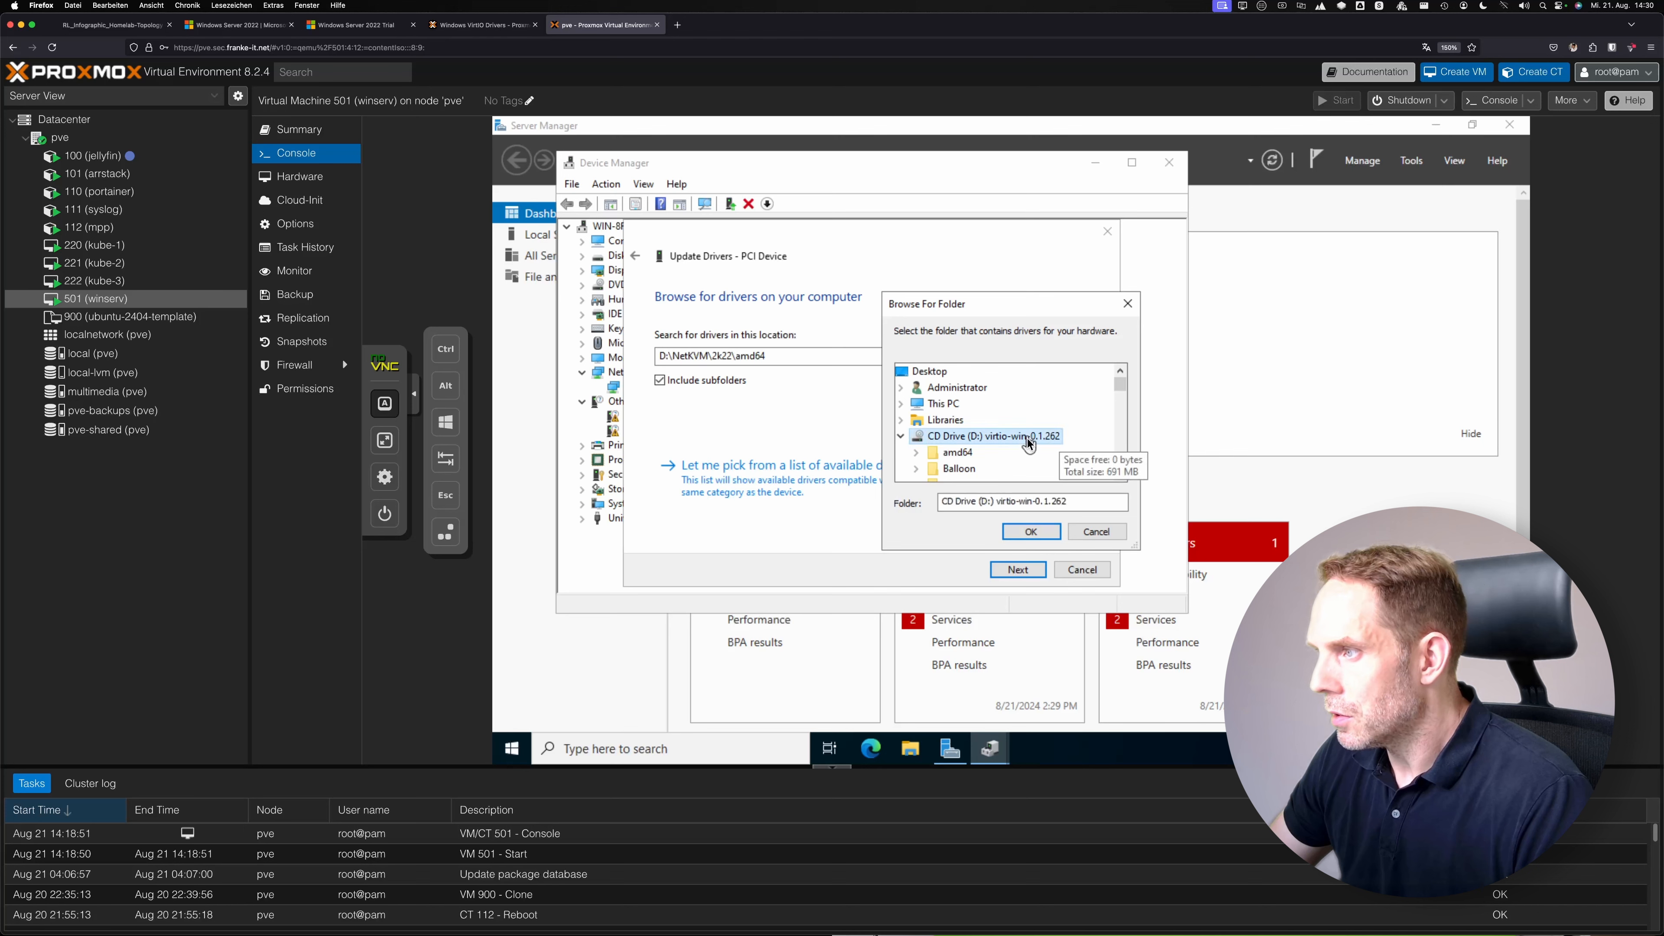
{"action": "left_click", "coordinate": [1043, 532]}
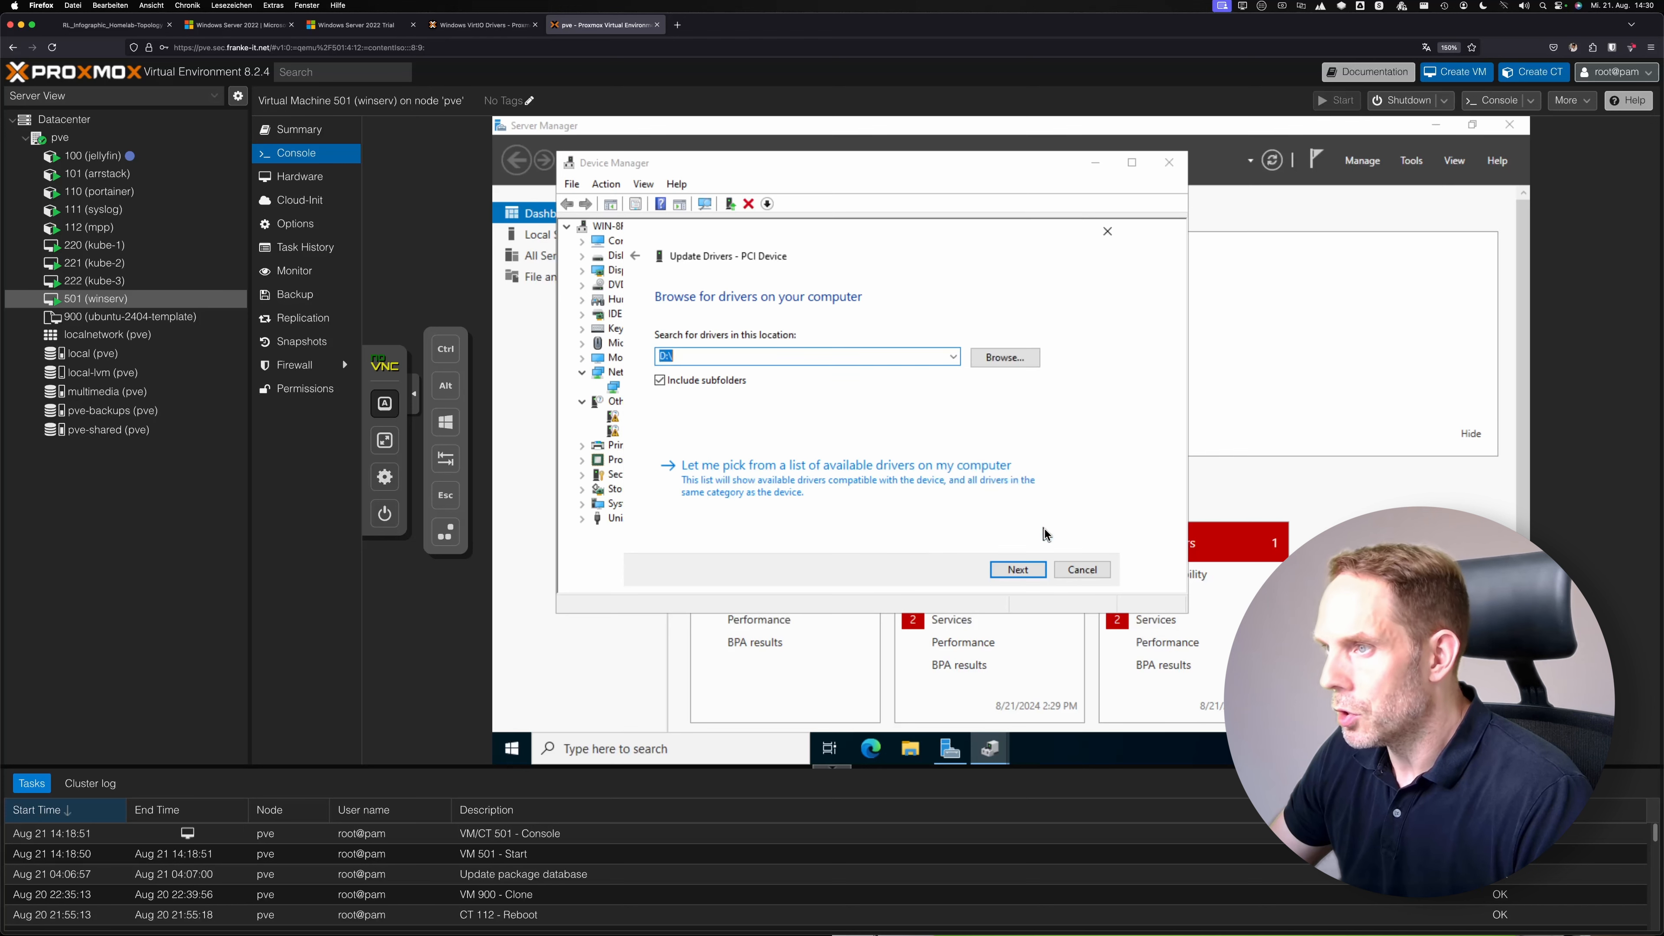
{"action": "left_click", "coordinate": [1021, 569]}
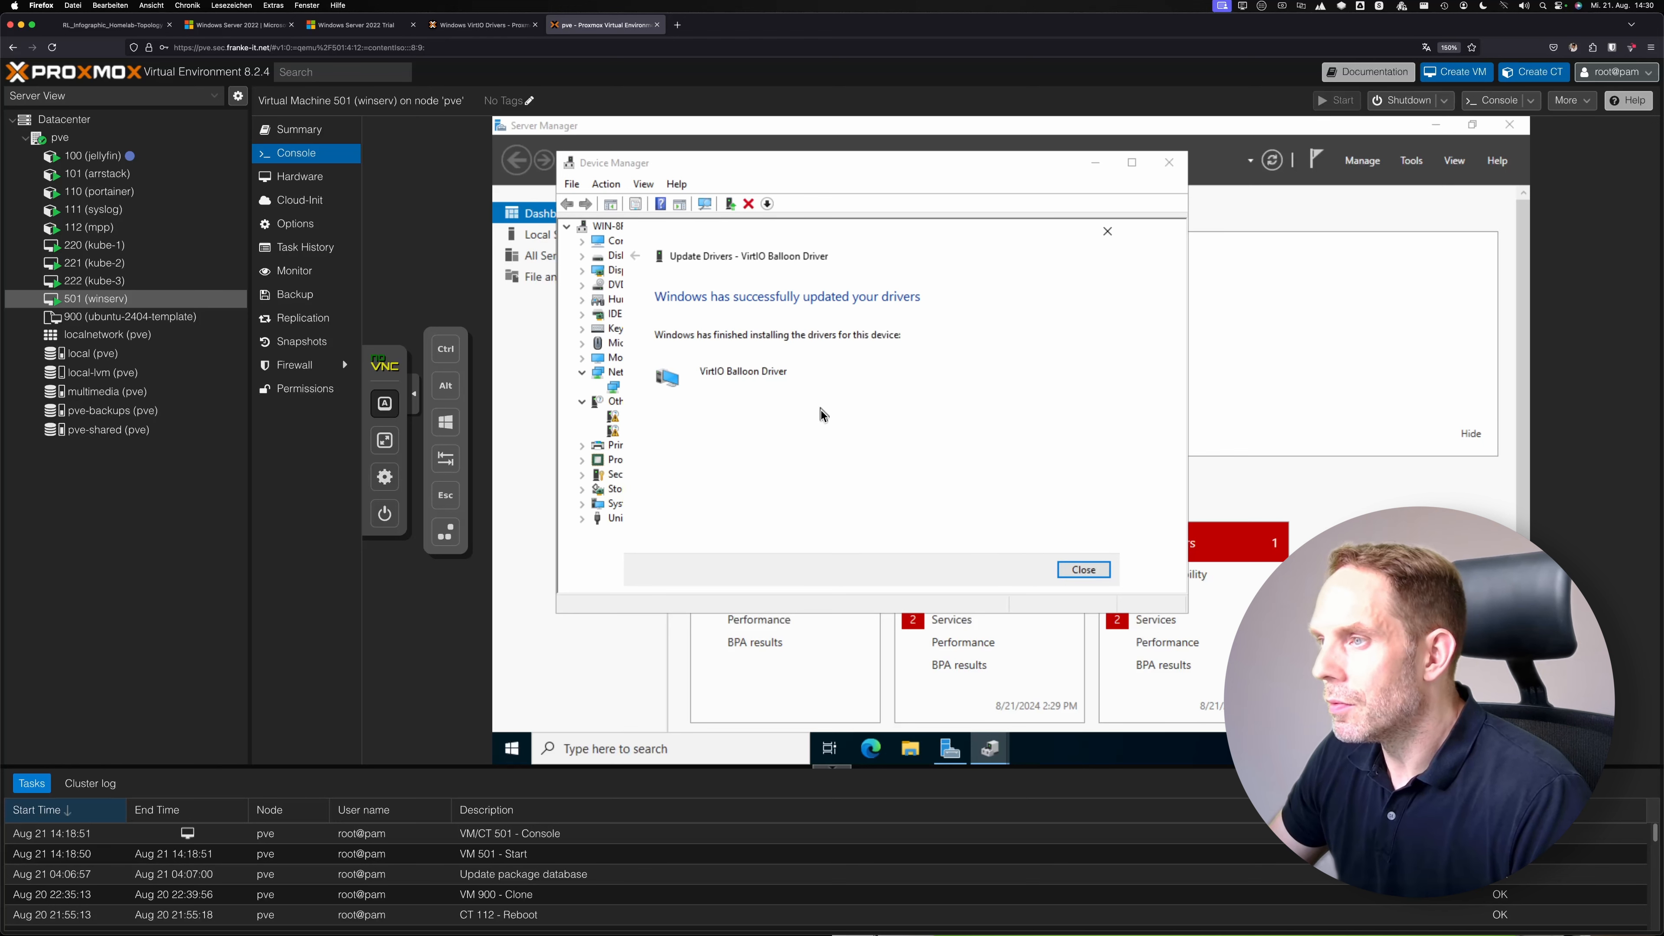
{"action": "left_click", "coordinate": [1096, 580]}
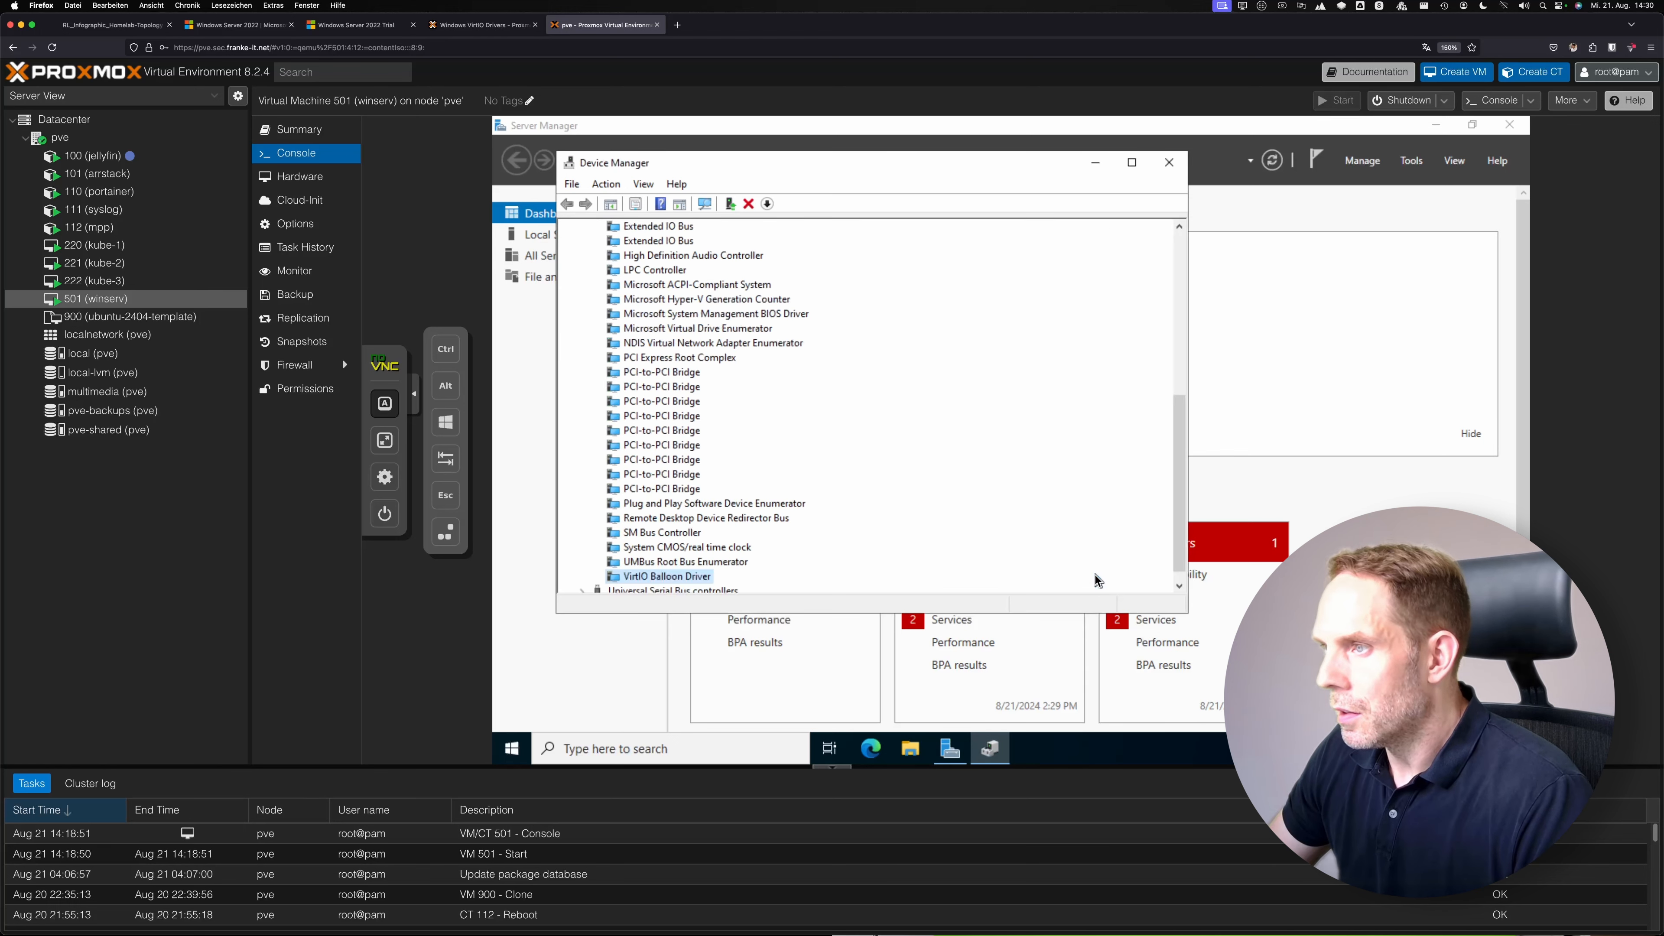
- Install the VirtIO Serial driver for the PCI Simple Communications Controller from D:\
{"action": "scroll", "coordinate": [852, 457], "scroll_direction": "up", "scroll_amount": 6}
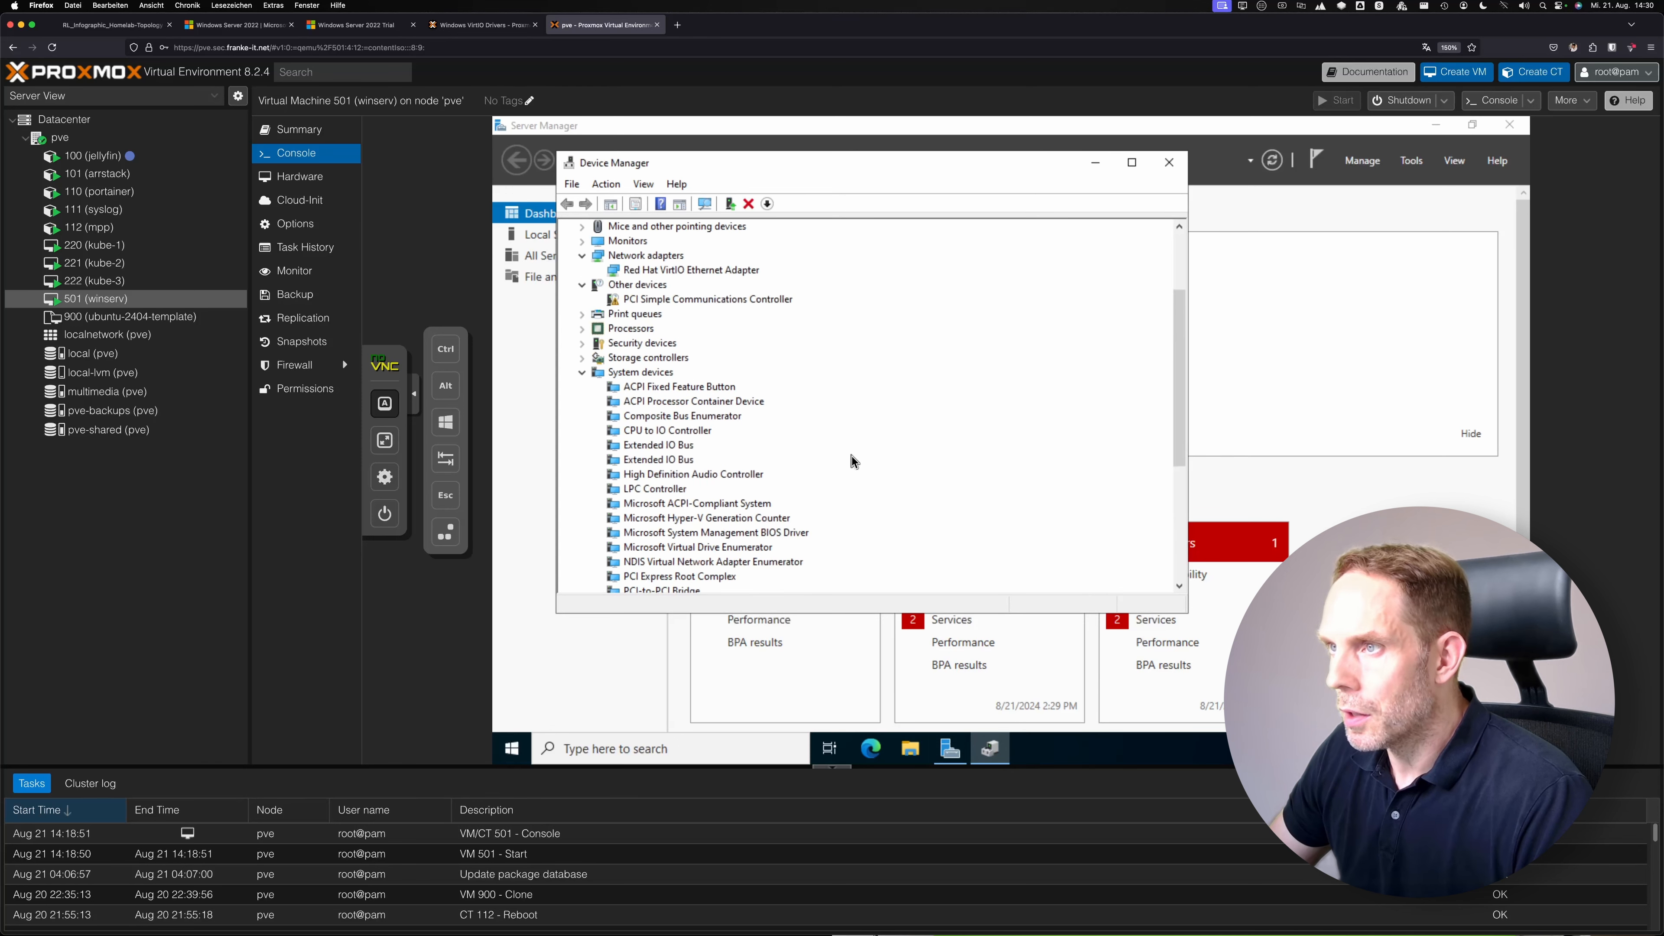
{"action": "right_click", "coordinate": [758, 347]}
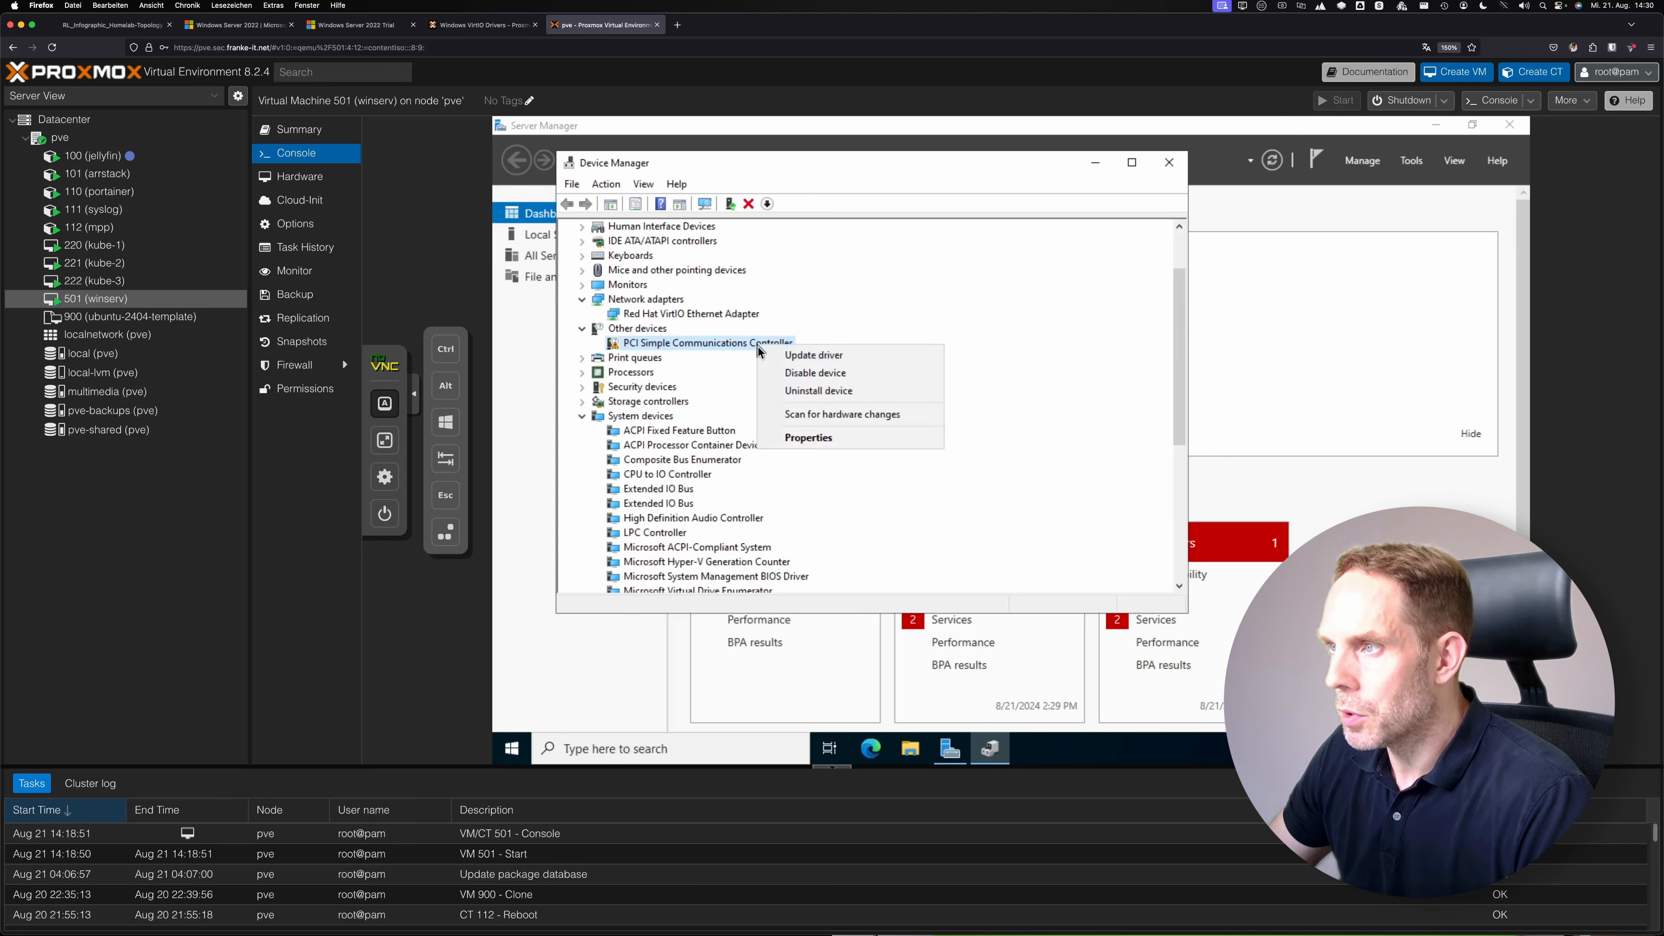
{"action": "left_click", "coordinate": [792, 352]}
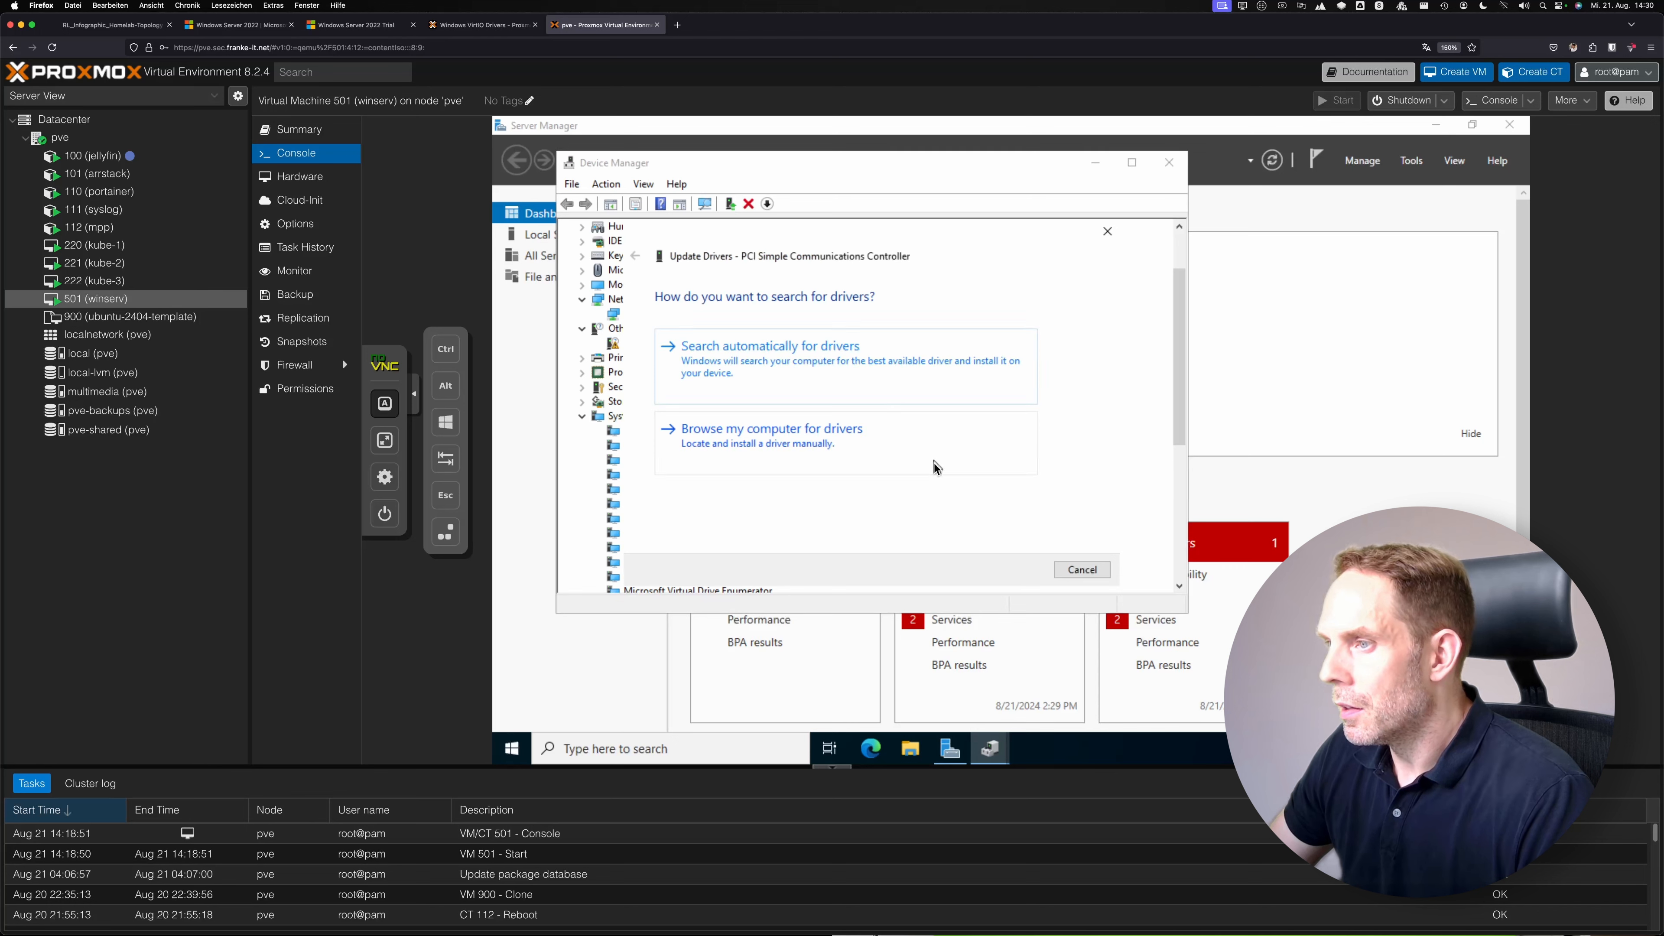
{"action": "left_click", "coordinate": [889, 453]}
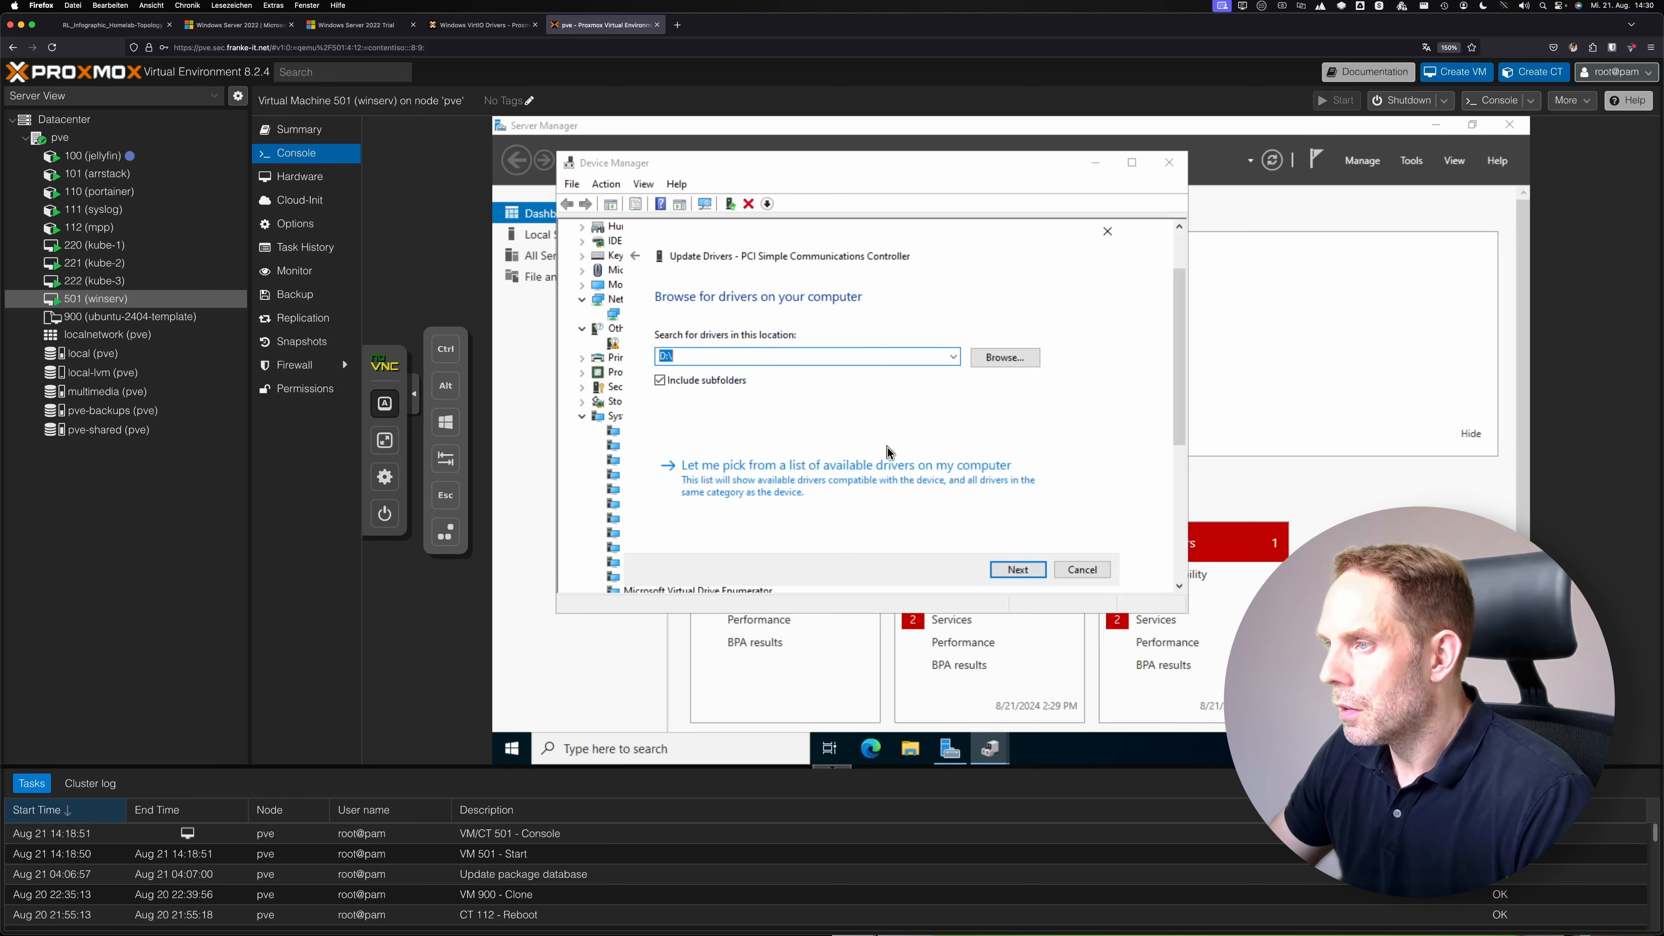
{"action": "left_click", "coordinate": [1025, 573]}
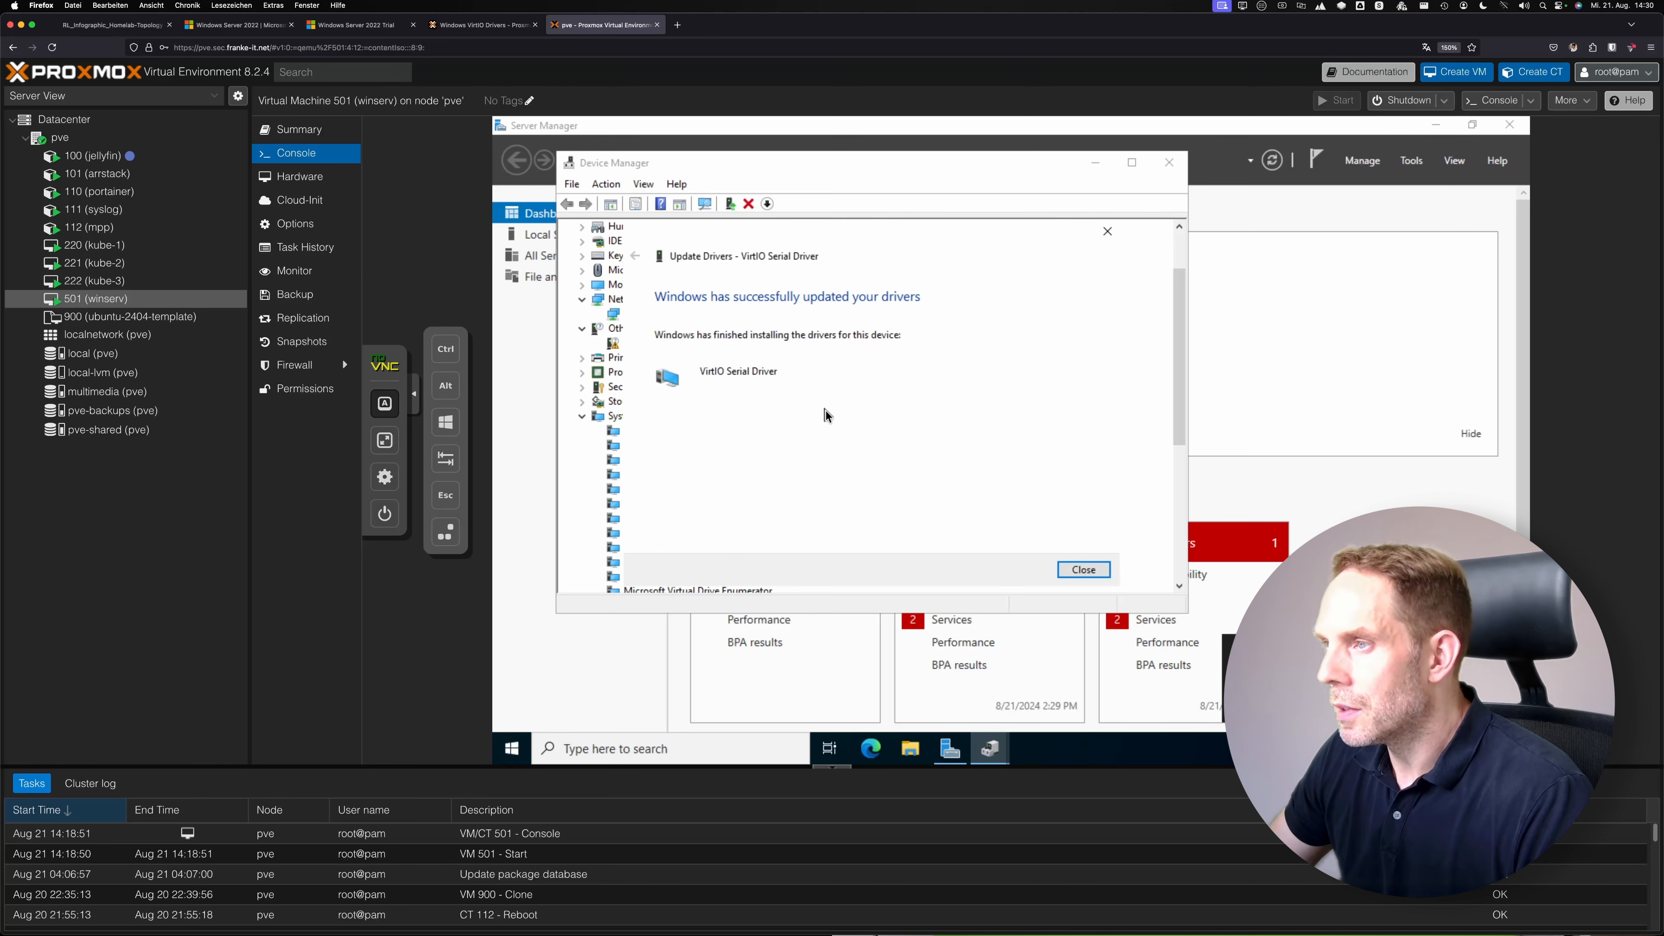
{"action": "left_click", "coordinate": [1083, 569]}
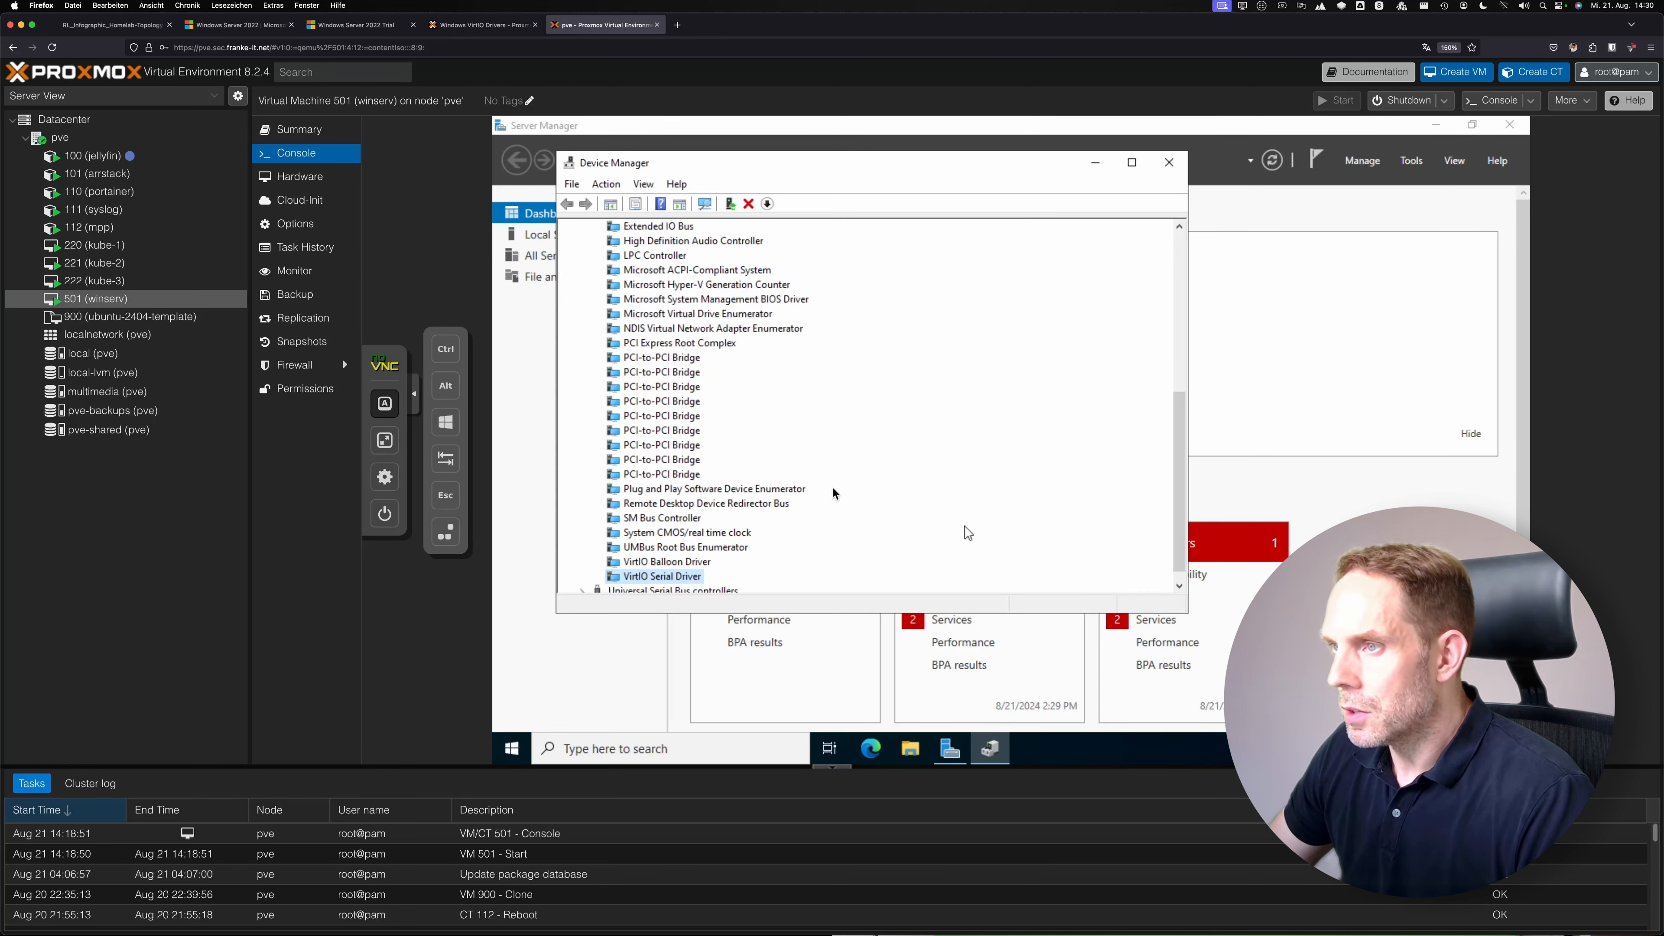
{"action": "scroll", "coordinate": [673, 427], "scroll_direction": "up", "scroll_amount": 4}
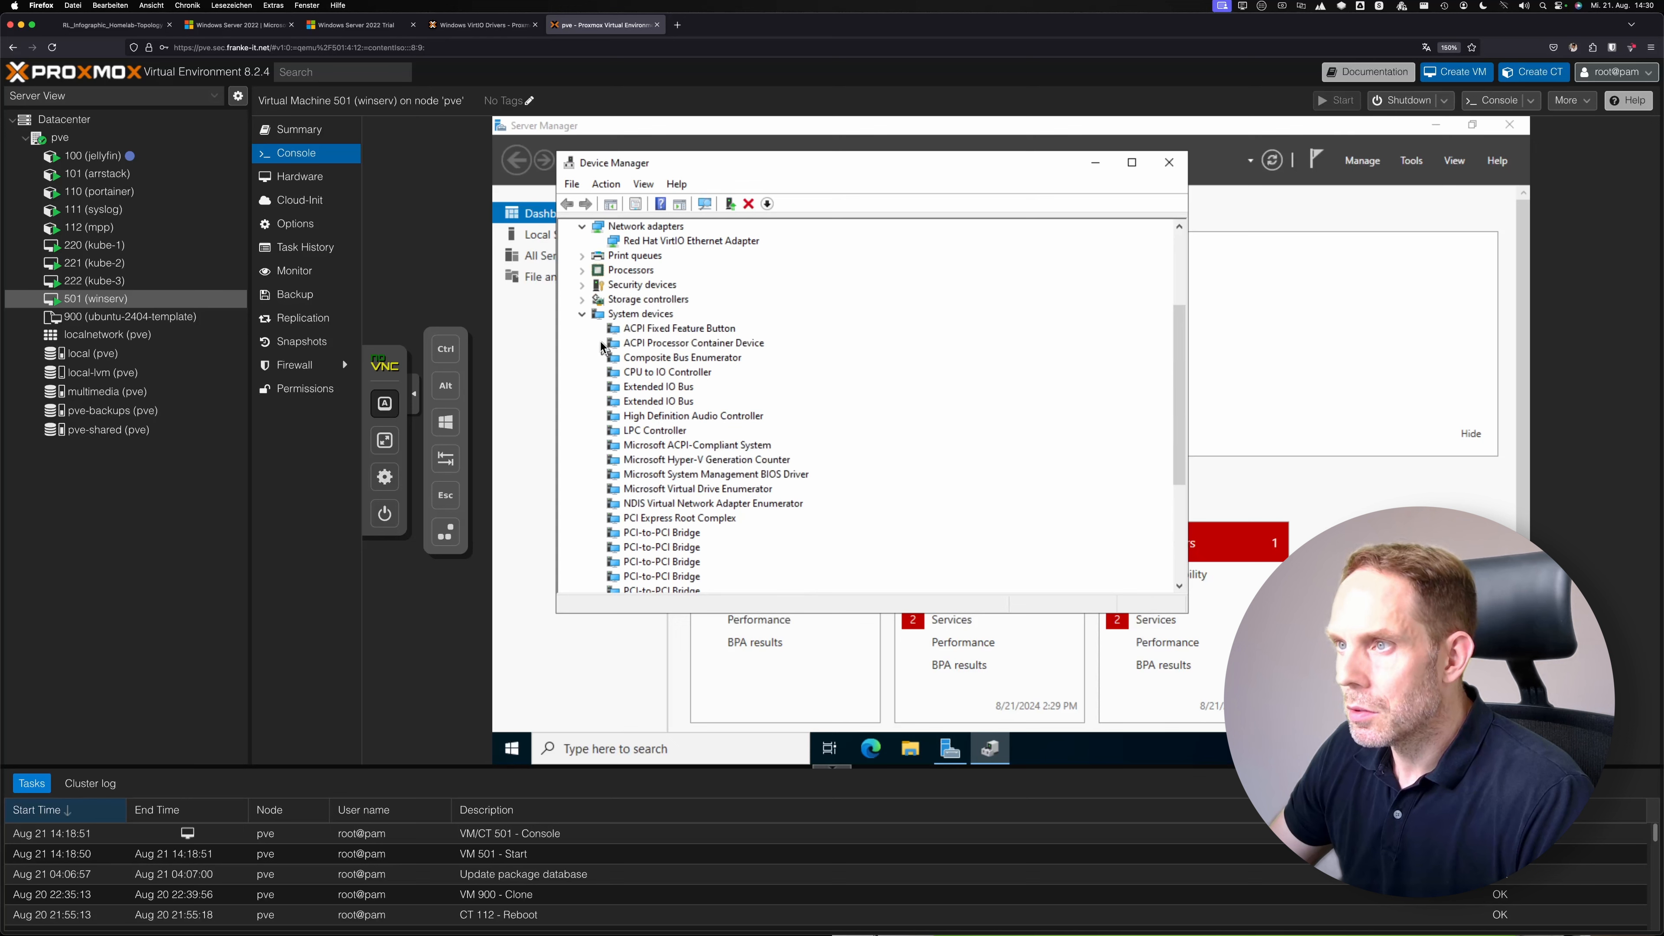
- Collapse the Device Manager categories, close it, and open CD Drive (D:) virtio-win in File Explorer
{"action": "left_click", "coordinate": [585, 316]}
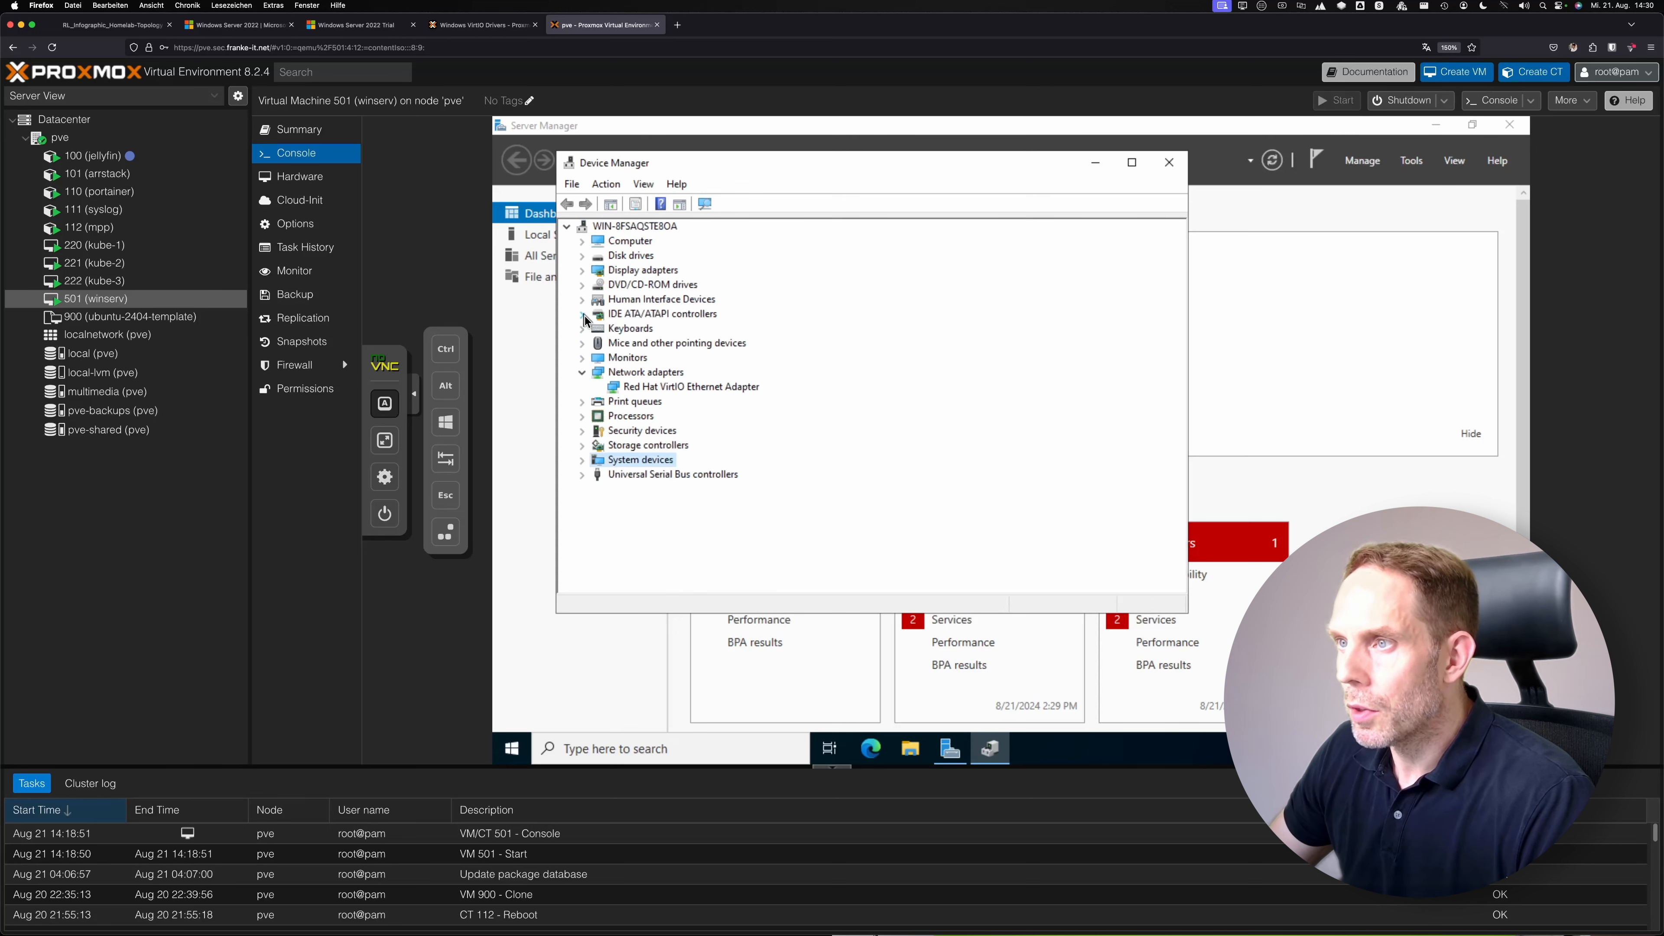
{"action": "left_click", "coordinate": [582, 372]}
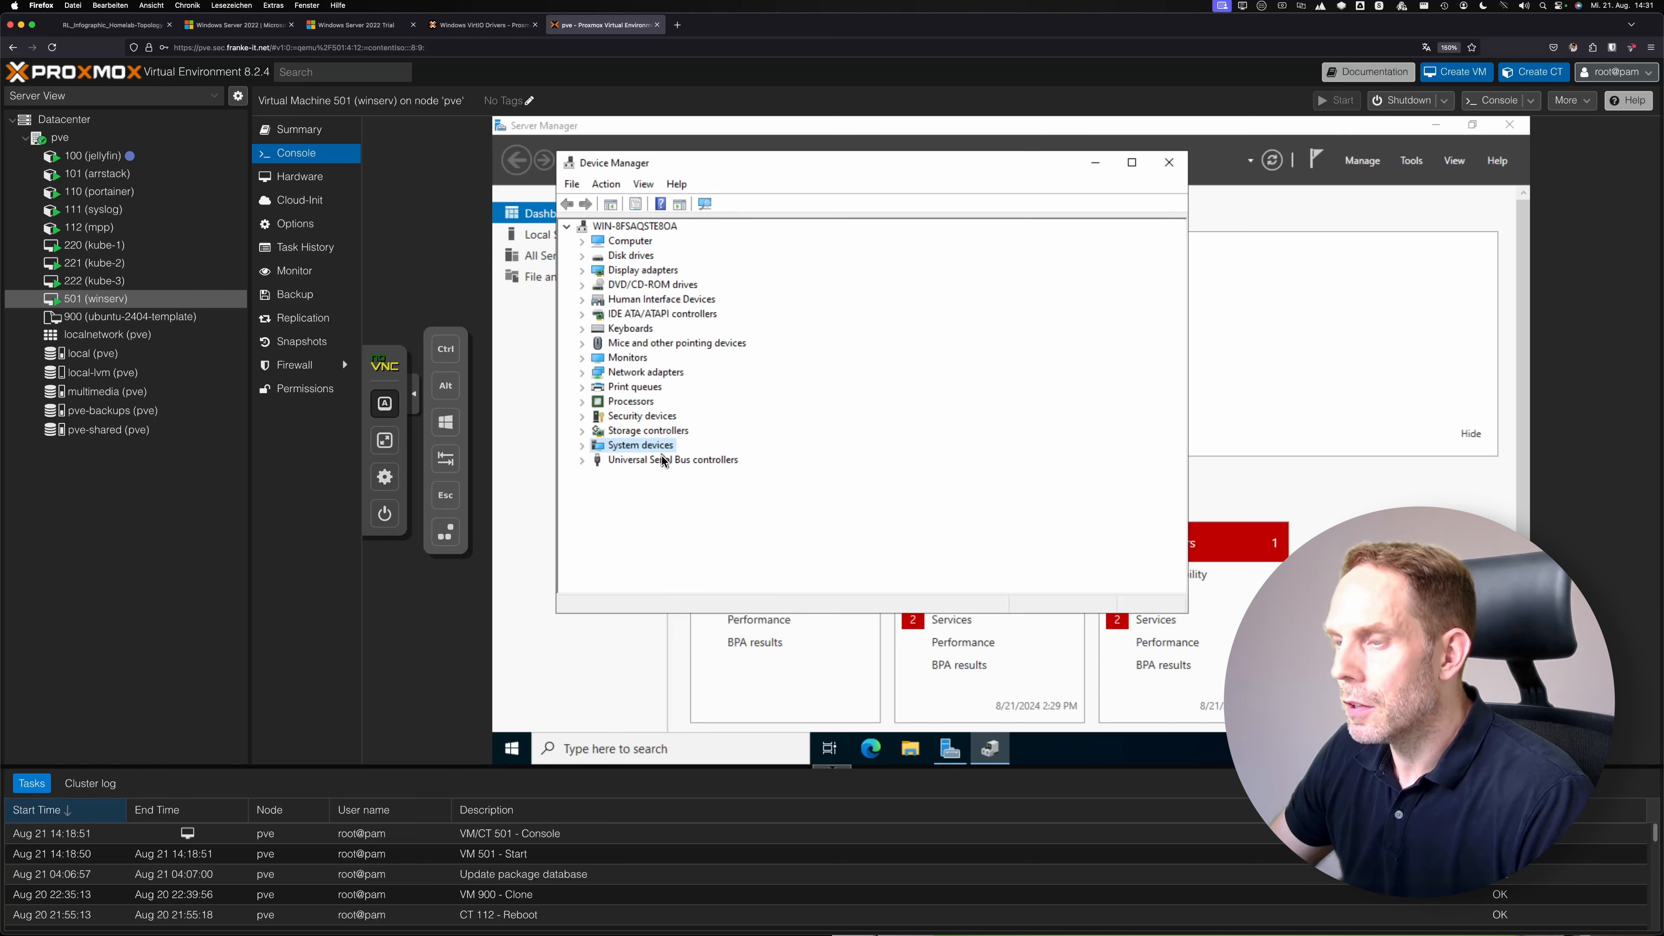
{"action": "left_click", "coordinate": [1169, 171]}
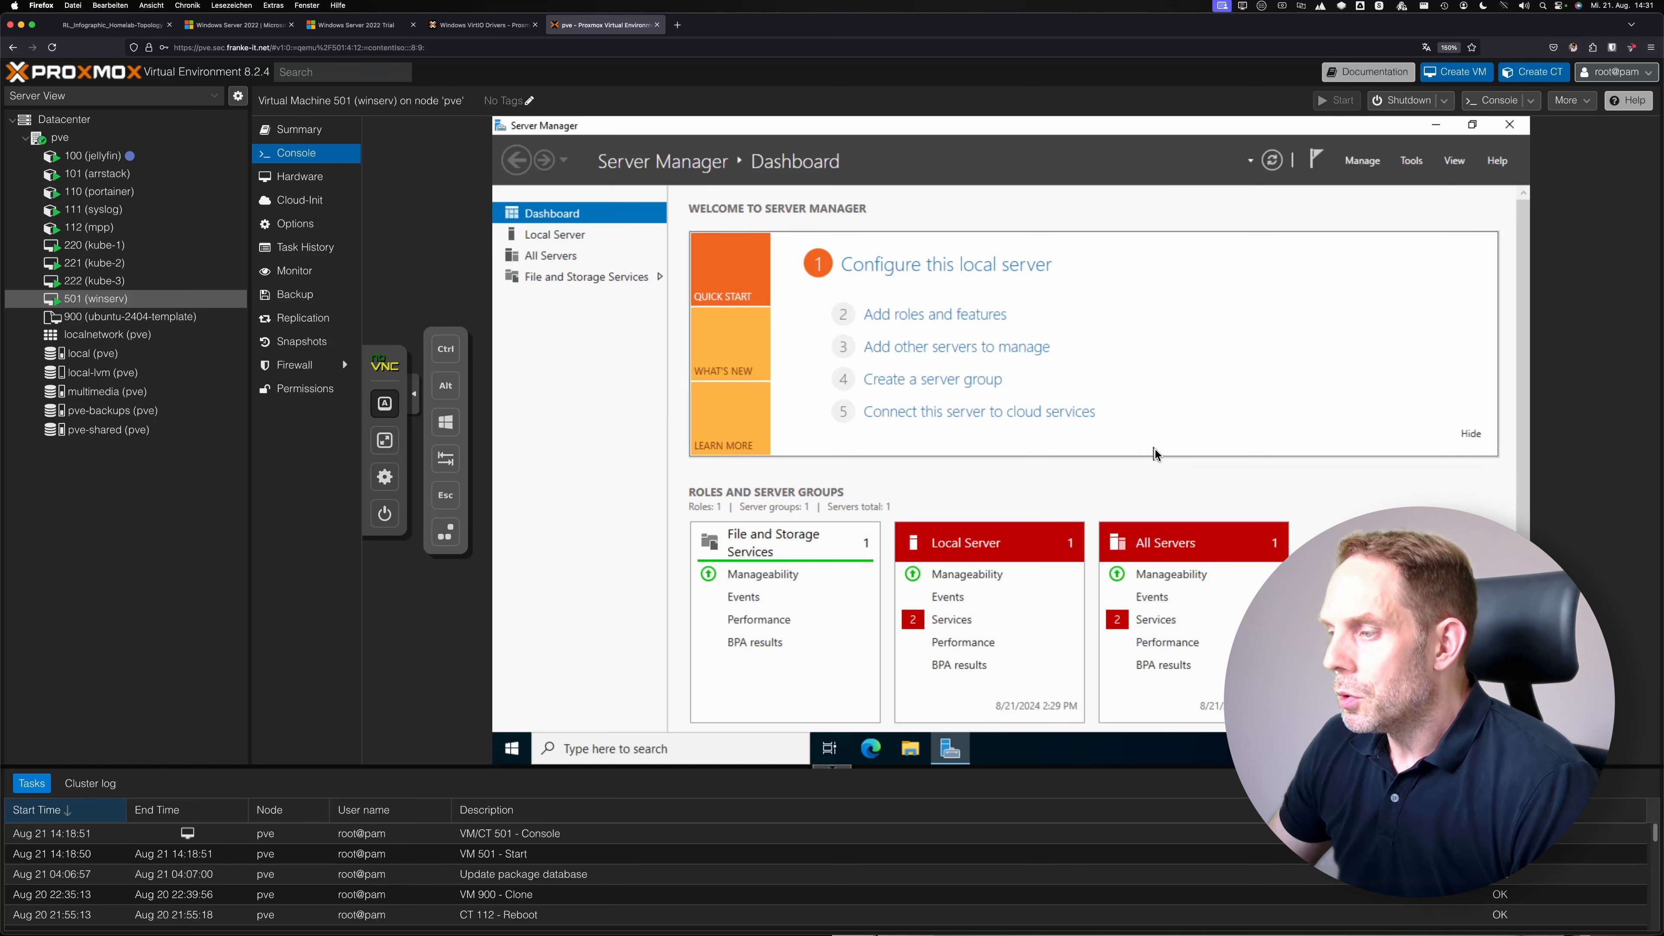
{"action": "left_click", "coordinate": [917, 757]}
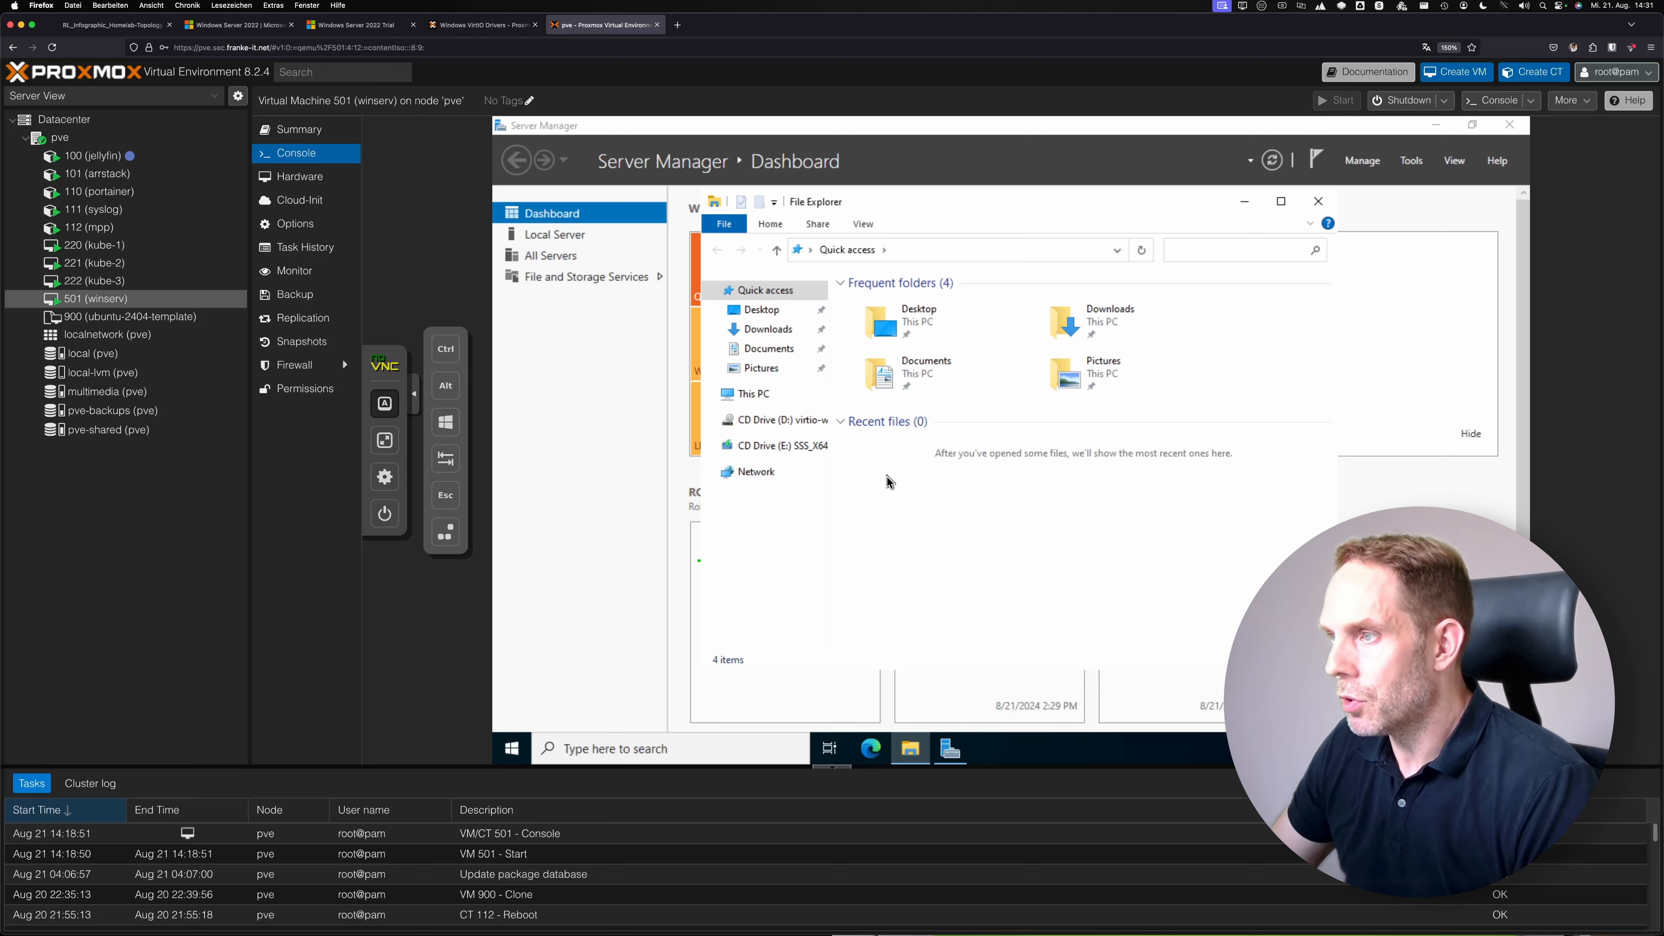
{"action": "left_click", "coordinate": [796, 419]}
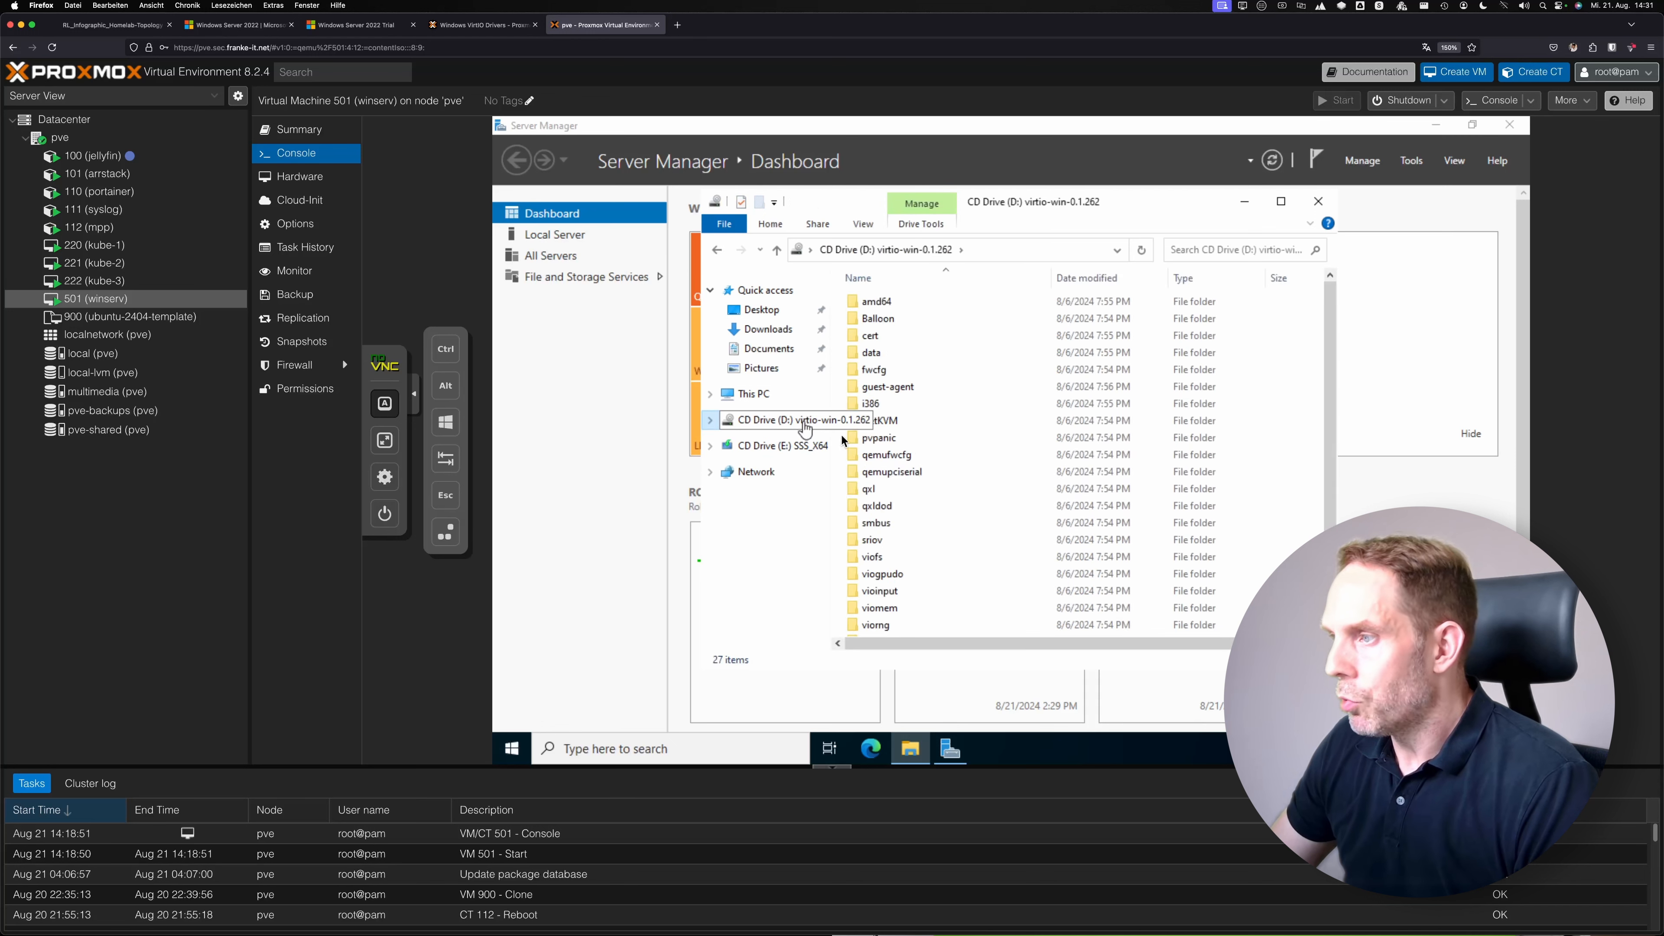
{"action": "left_click_drag", "start_coordinate": [1330, 474], "coordinate": [1335, 534]}
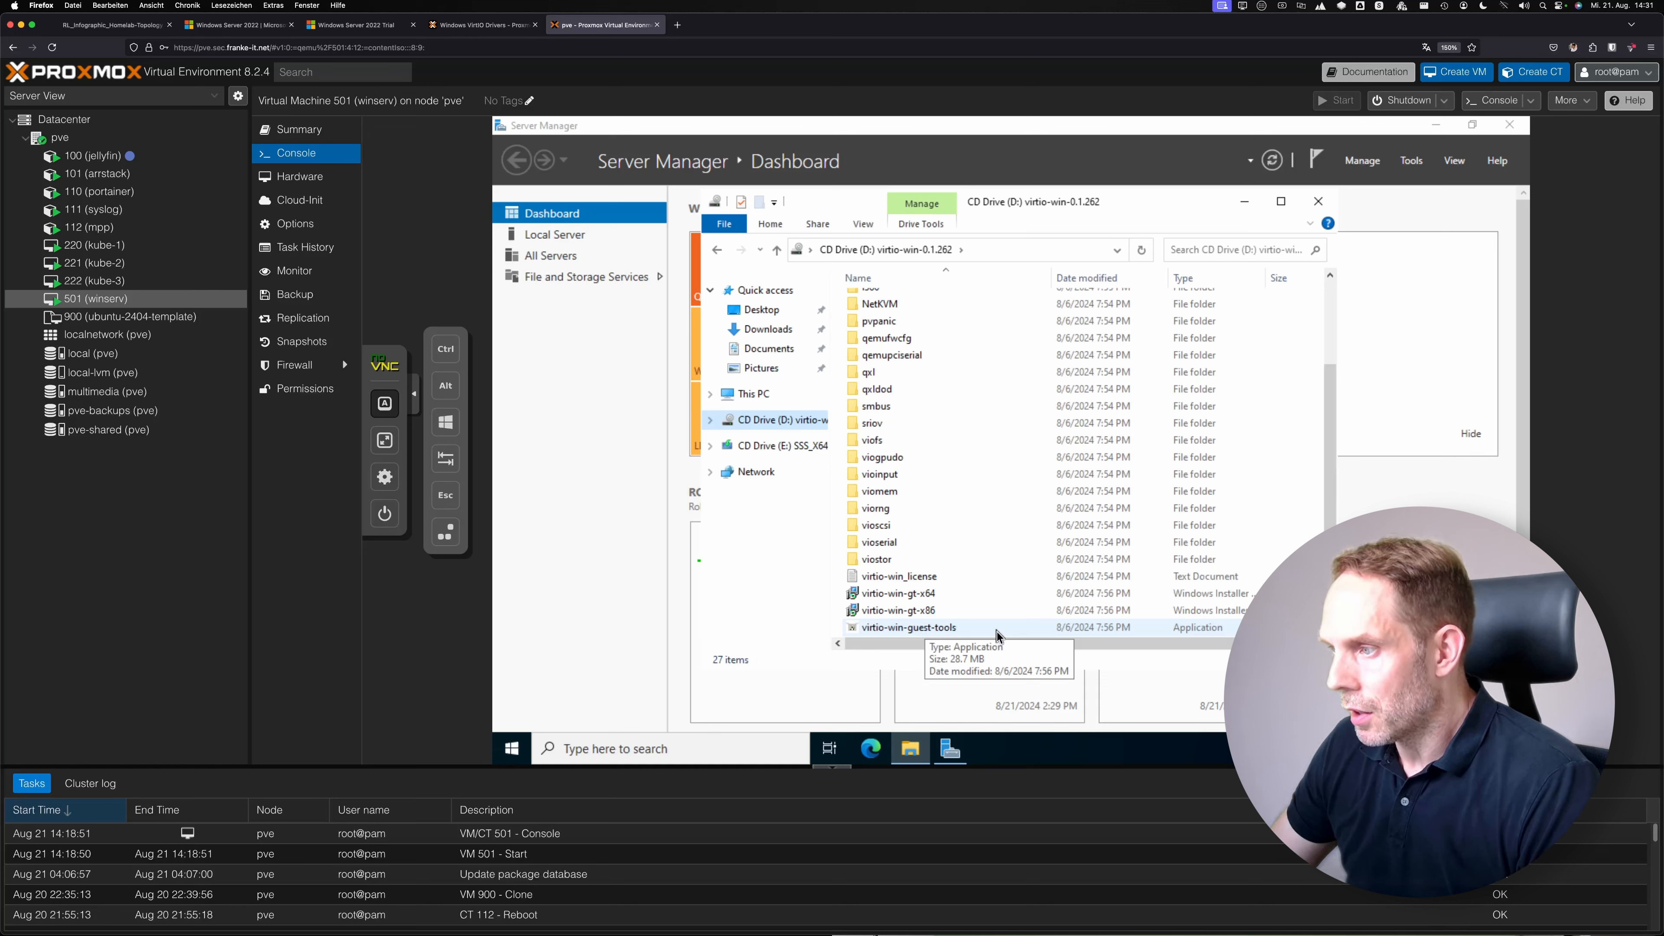
- Install virtio-win guest tools with default driver features, then close File Explorer and Server Manager
{"action": "left_click", "coordinate": [948, 630]}
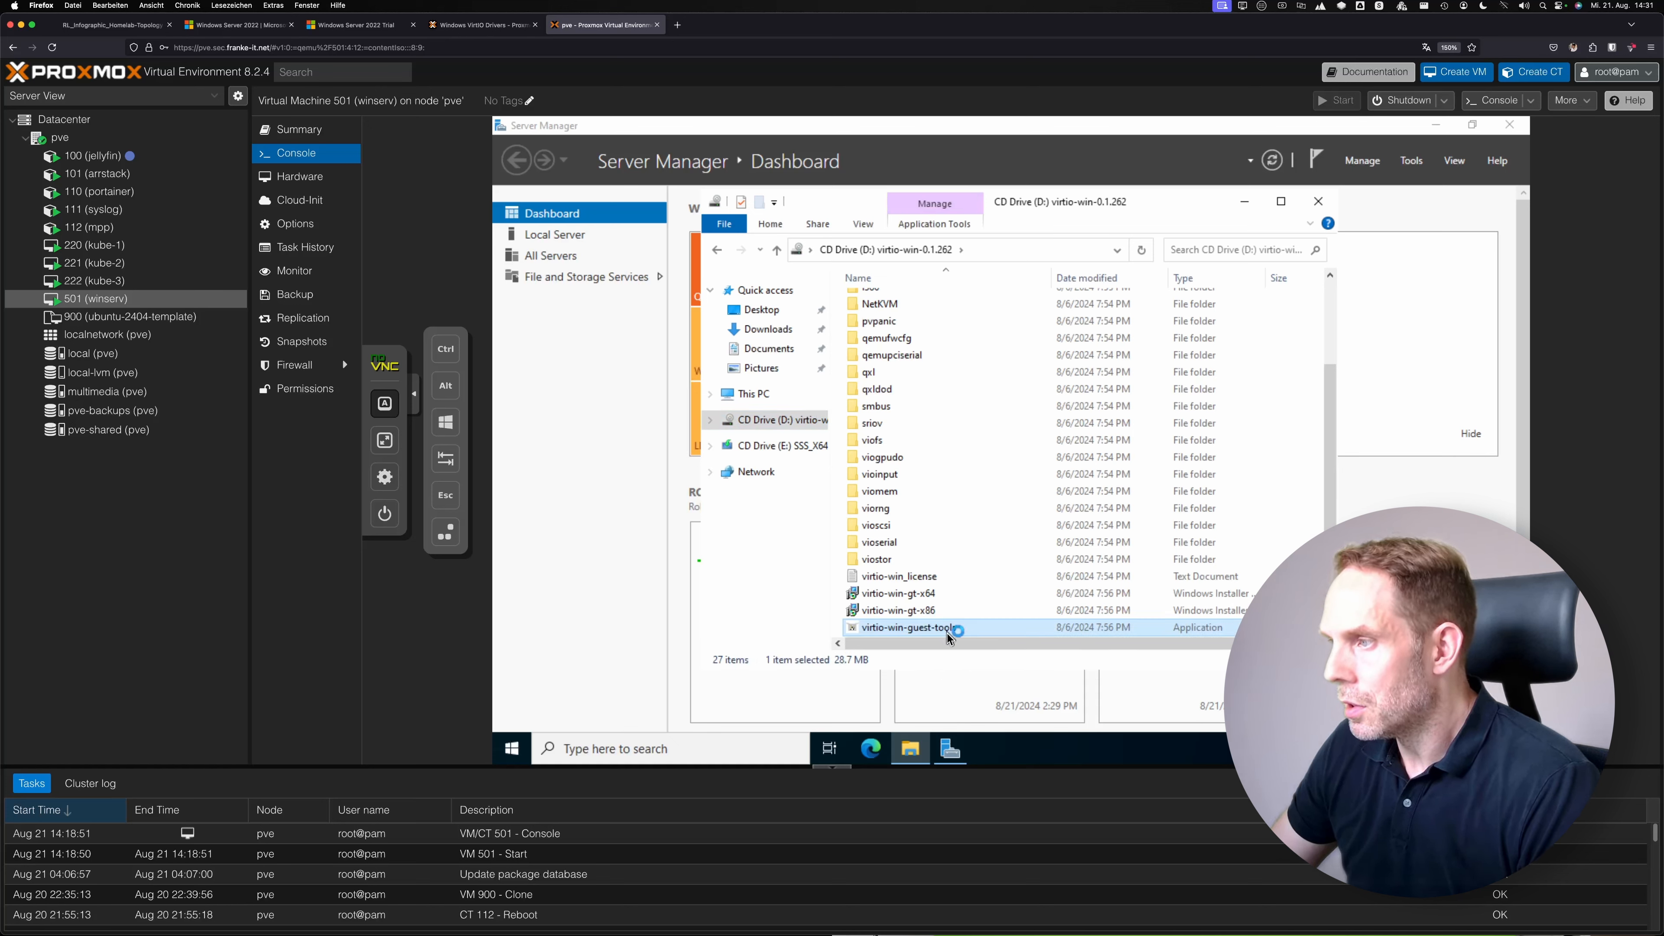
{"action": "left_click", "coordinate": [1004, 518]}
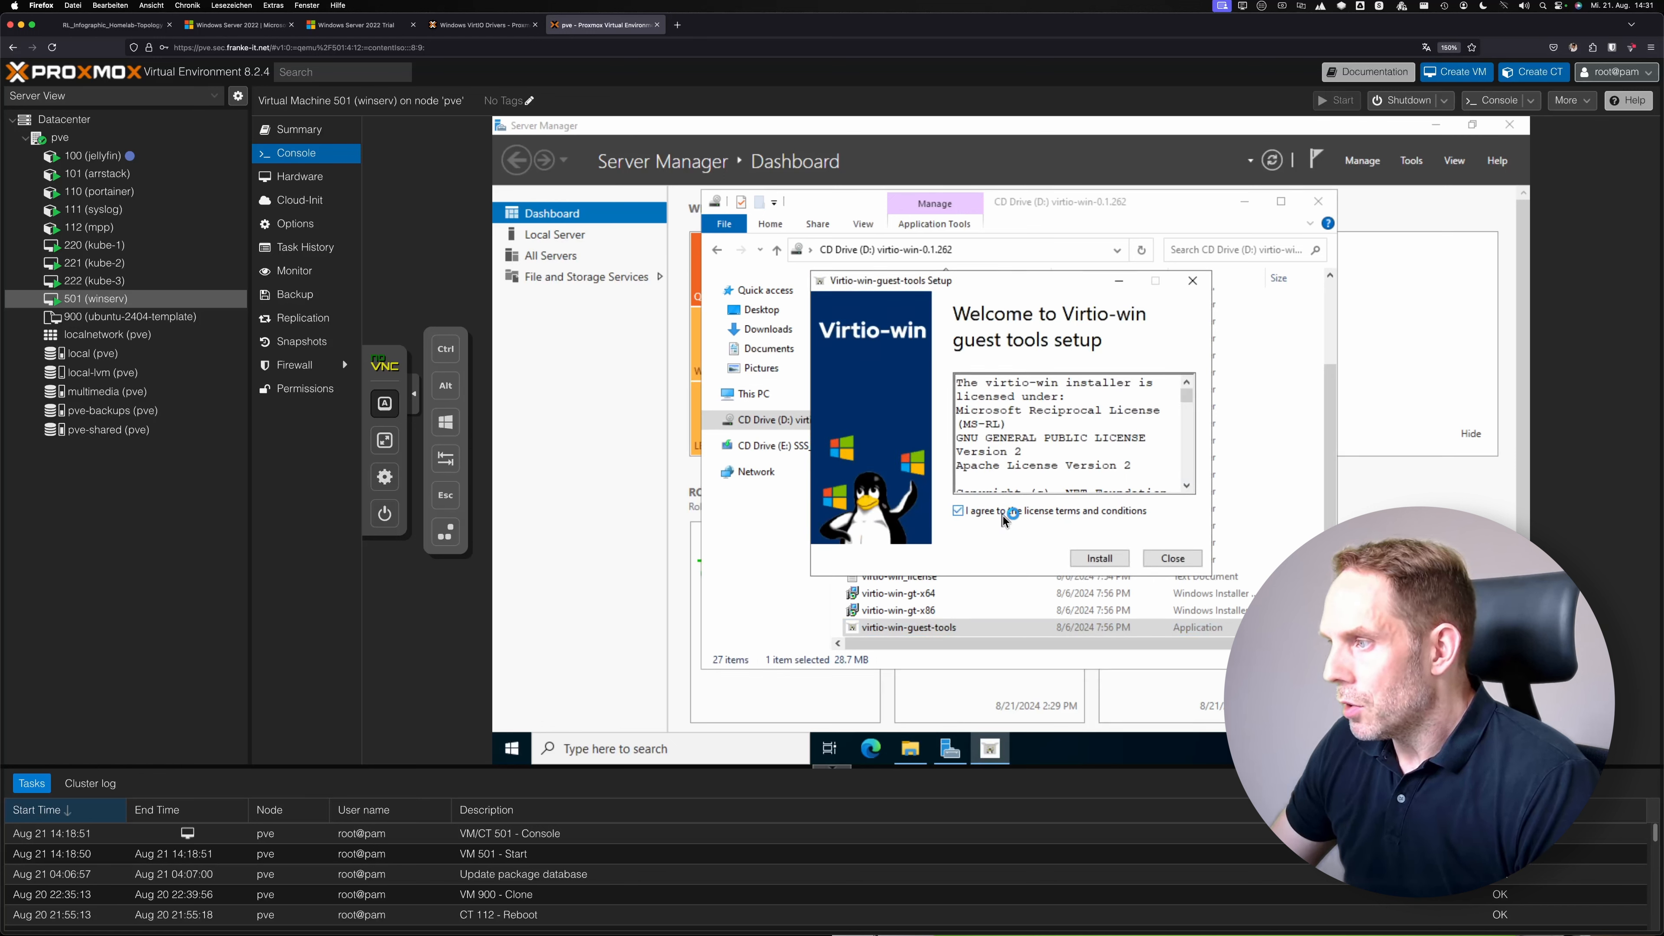
{"action": "left_click", "coordinate": [1099, 559]}
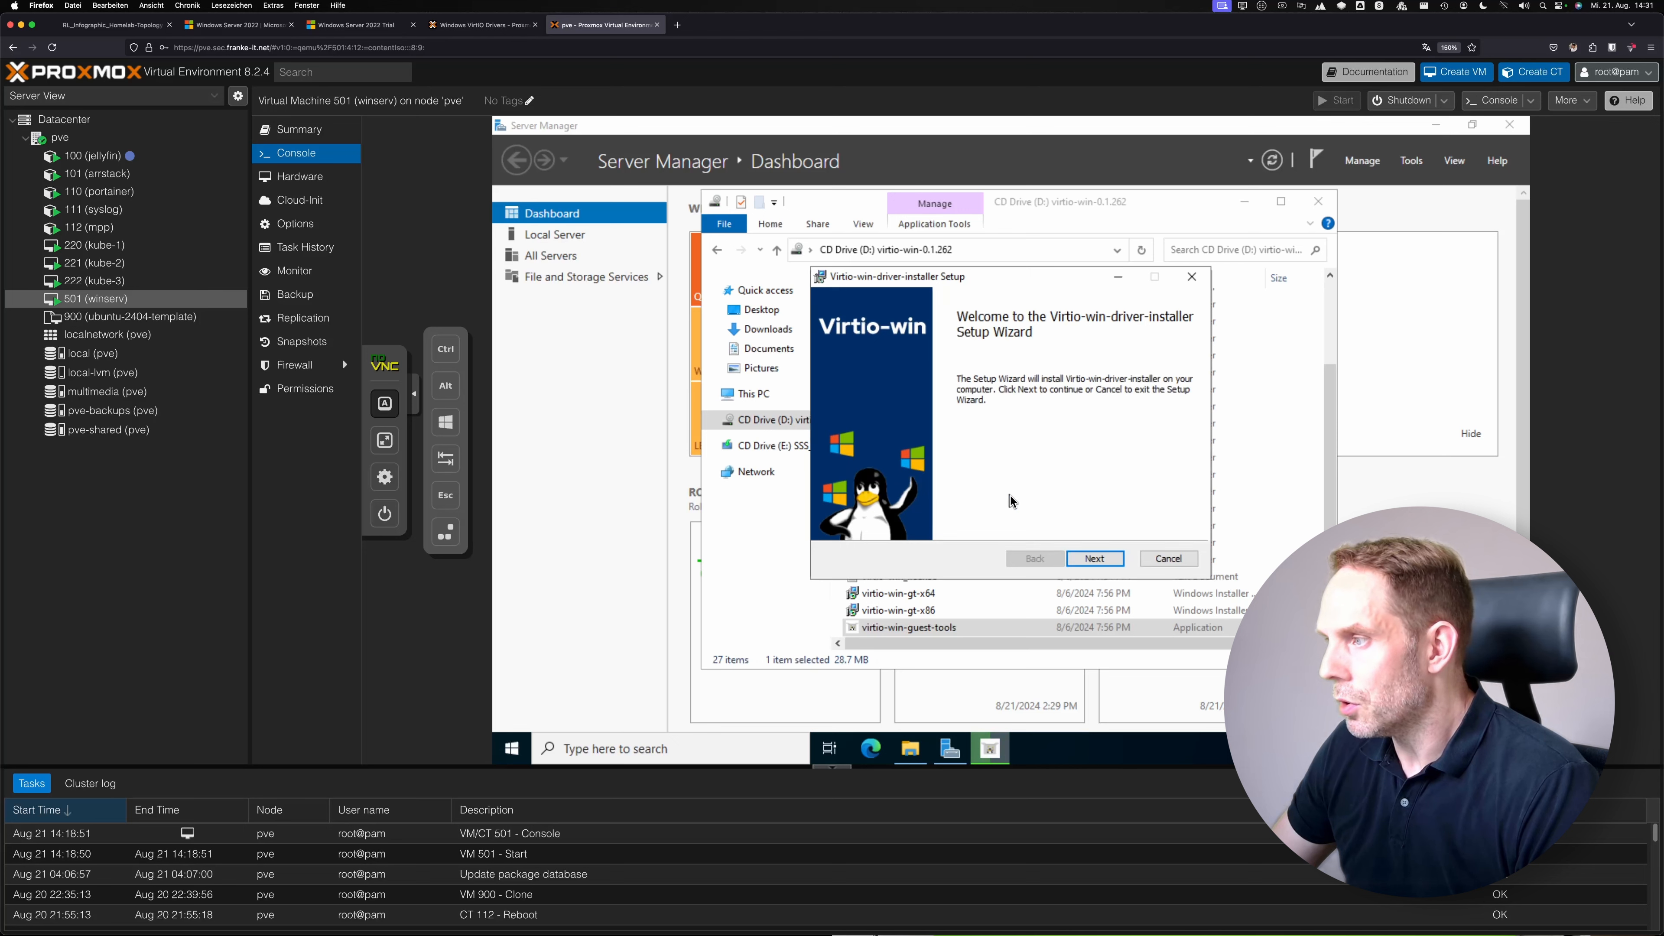
{"action": "left_click", "coordinate": [1093, 560]}
{"action": "left_click", "coordinate": [971, 524]}
{"action": "left_click", "coordinate": [1098, 560]}
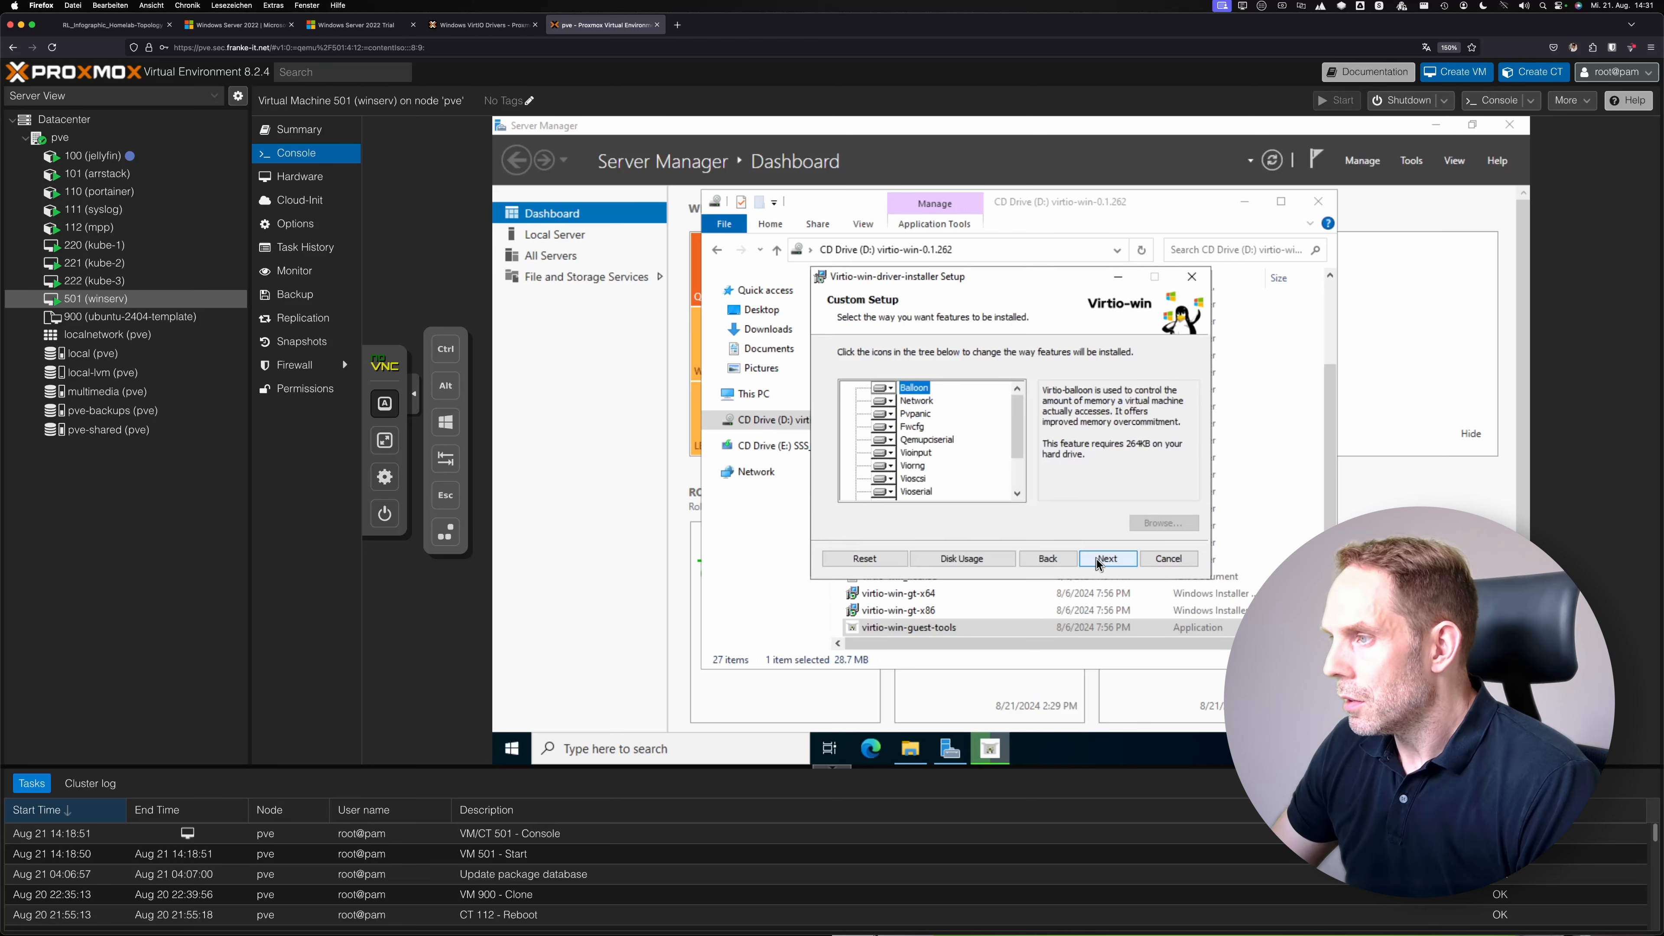
{"action": "left_click", "coordinate": [1108, 558]}
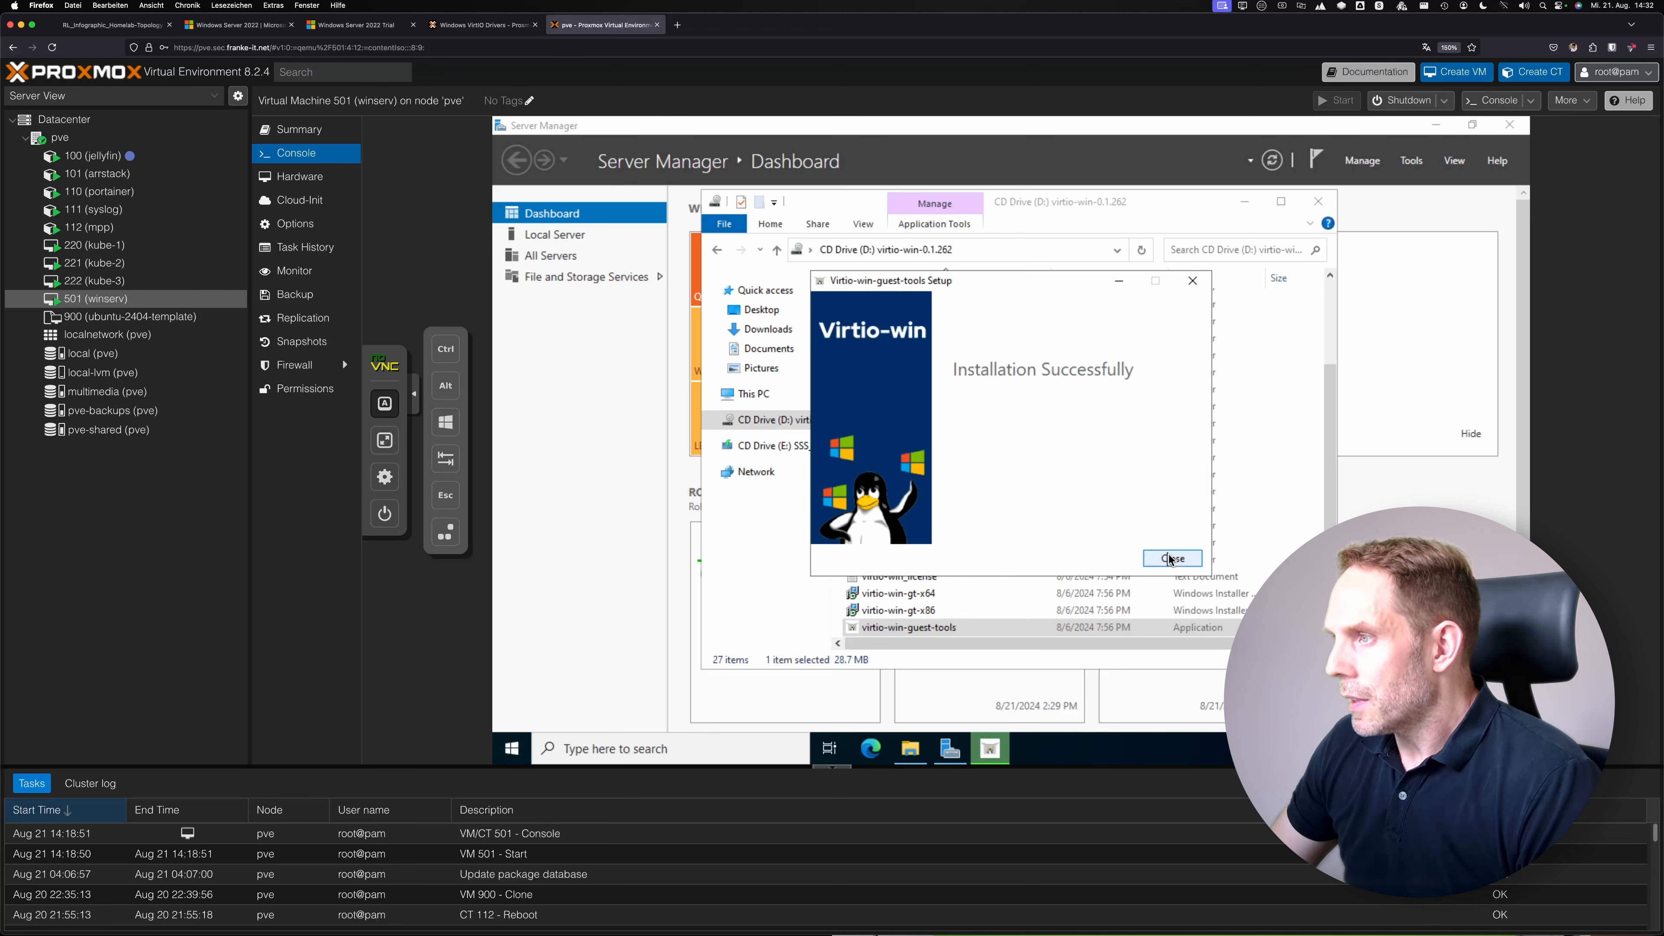
{"action": "left_click", "coordinate": [1170, 558]}
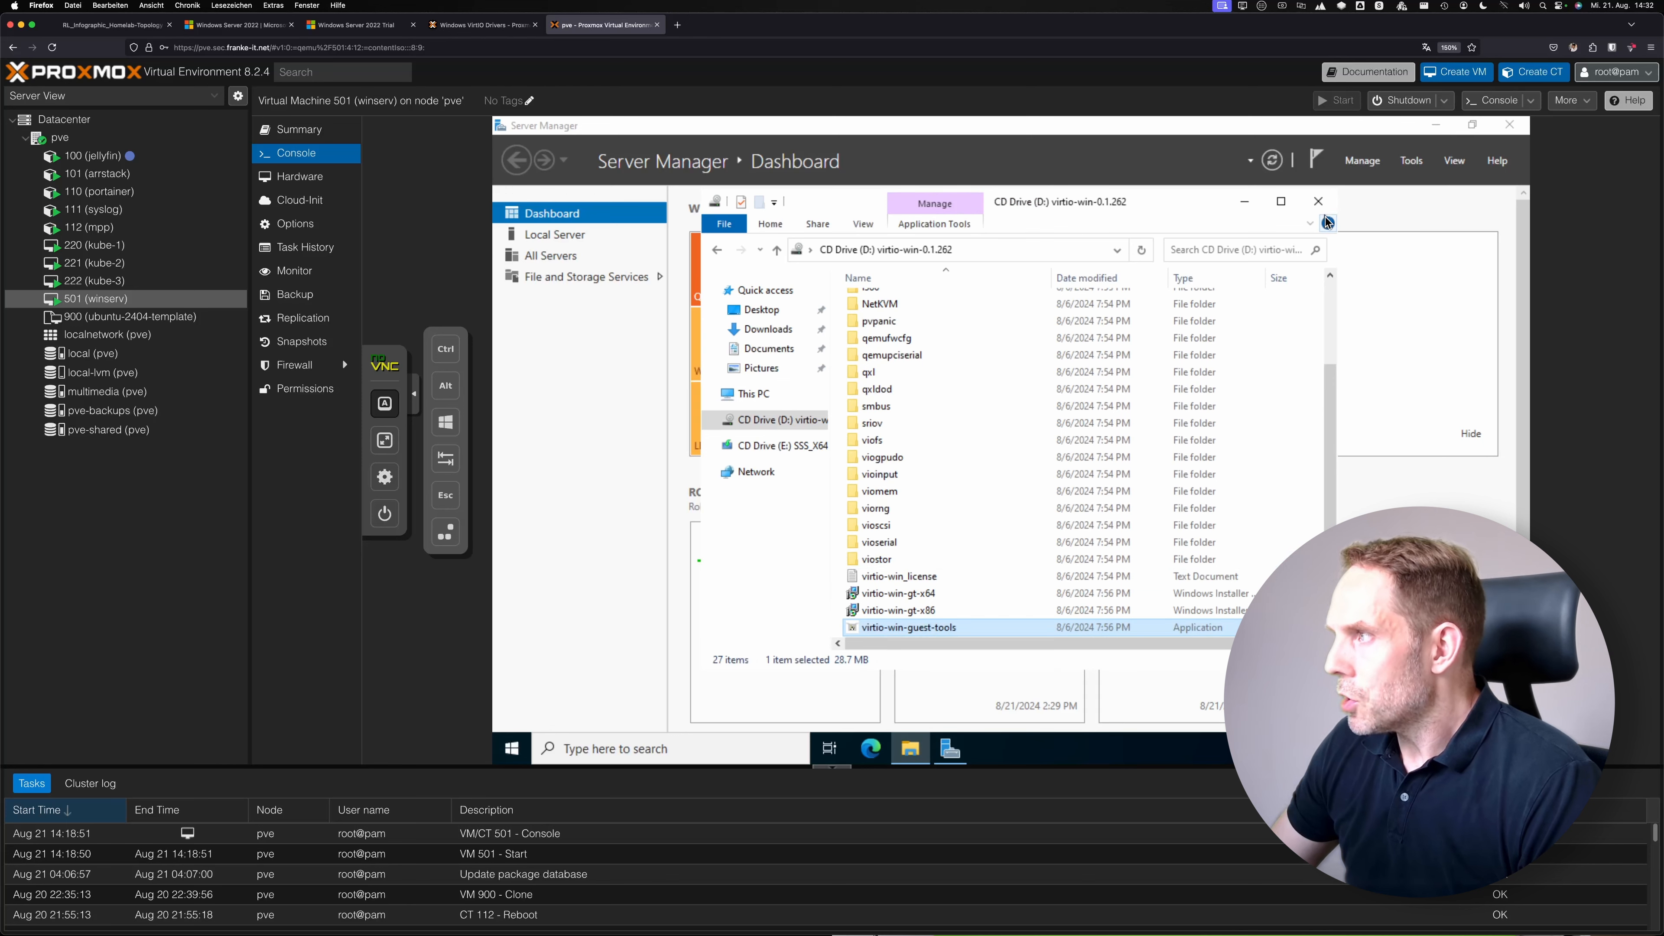
{"action": "left_click", "coordinate": [1320, 205]}
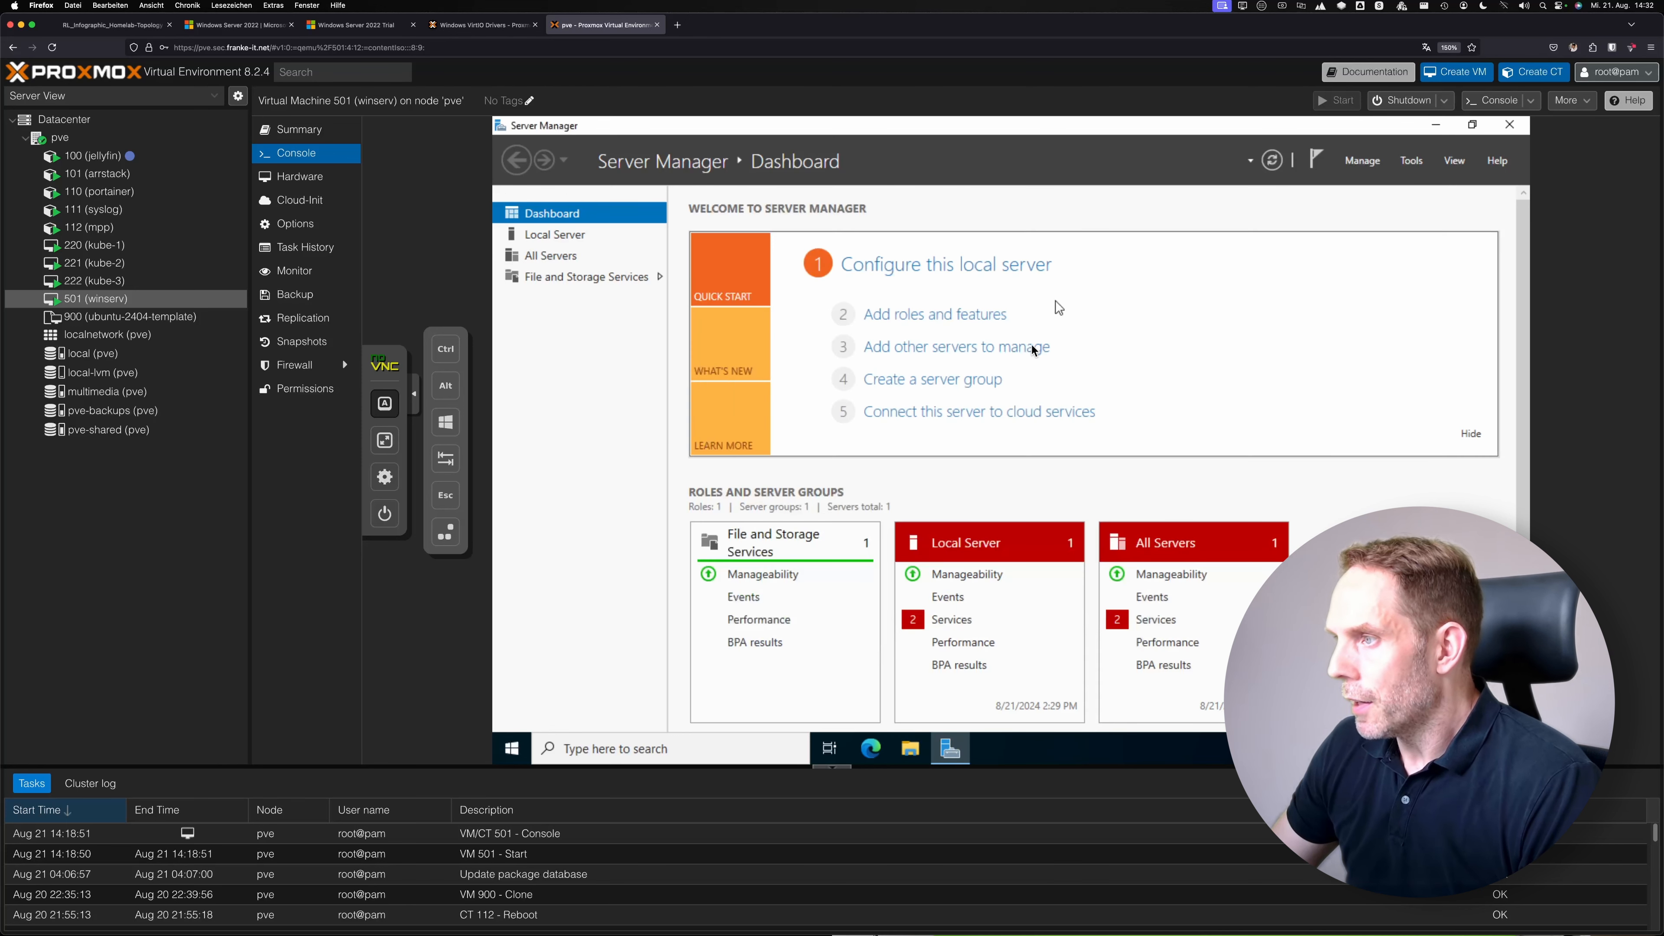
{"action": "left_click", "coordinate": [1521, 128]}
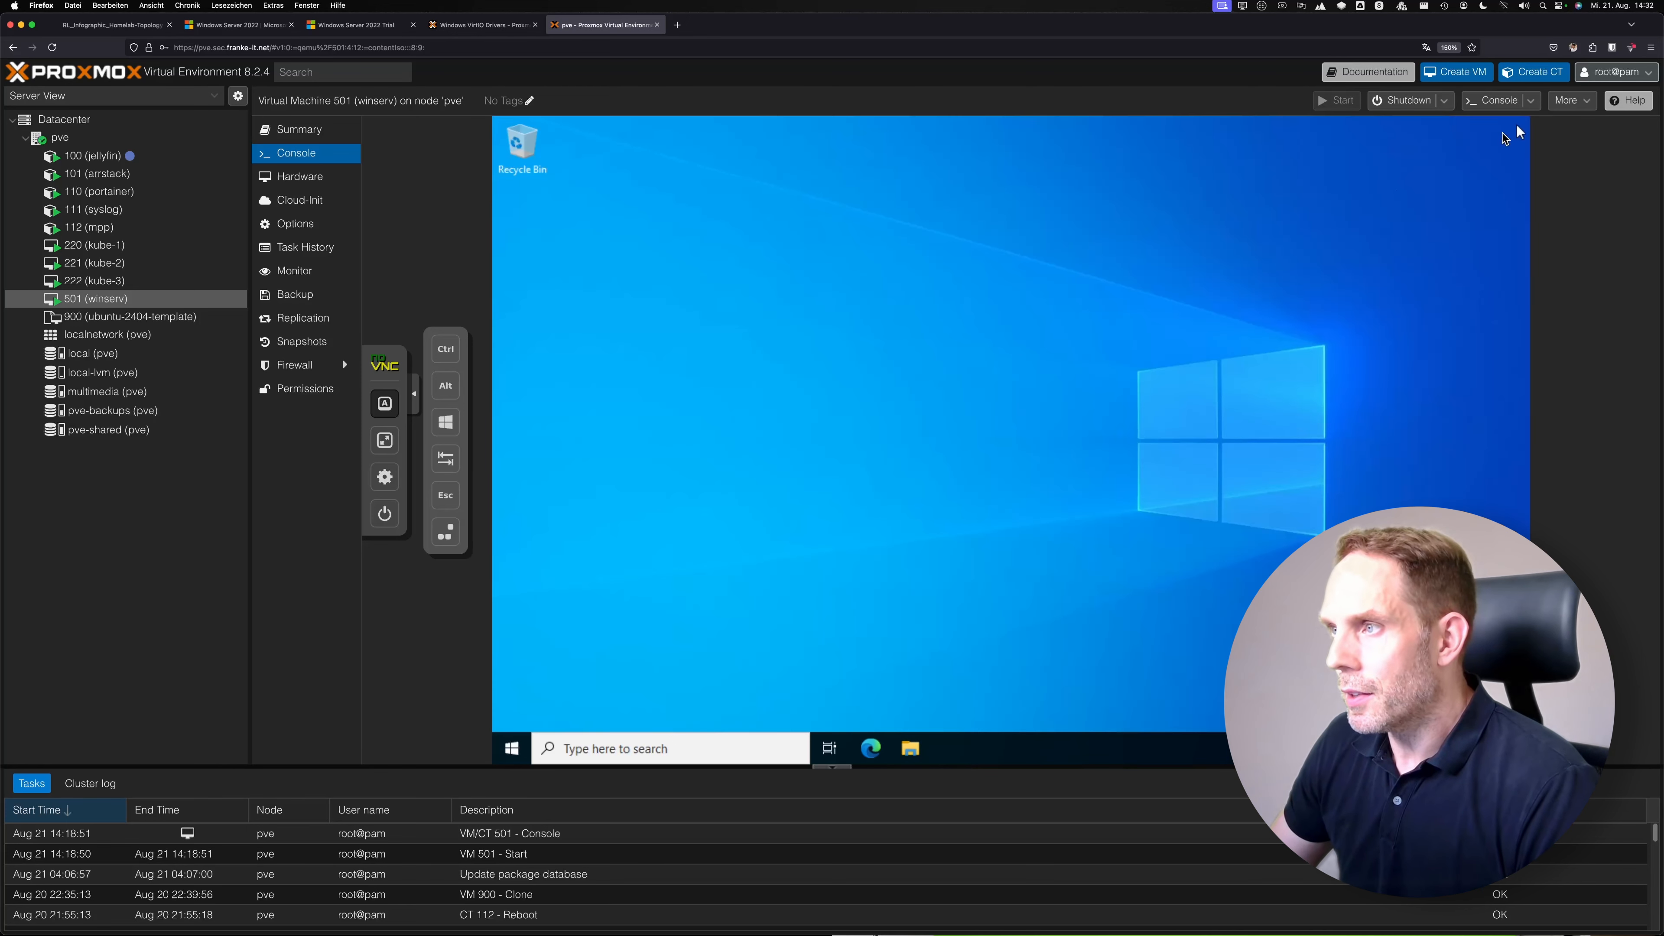
- Rename the Windows computer to 'winserv' from the System About page
{"action": "right_click", "coordinate": [505, 753]}
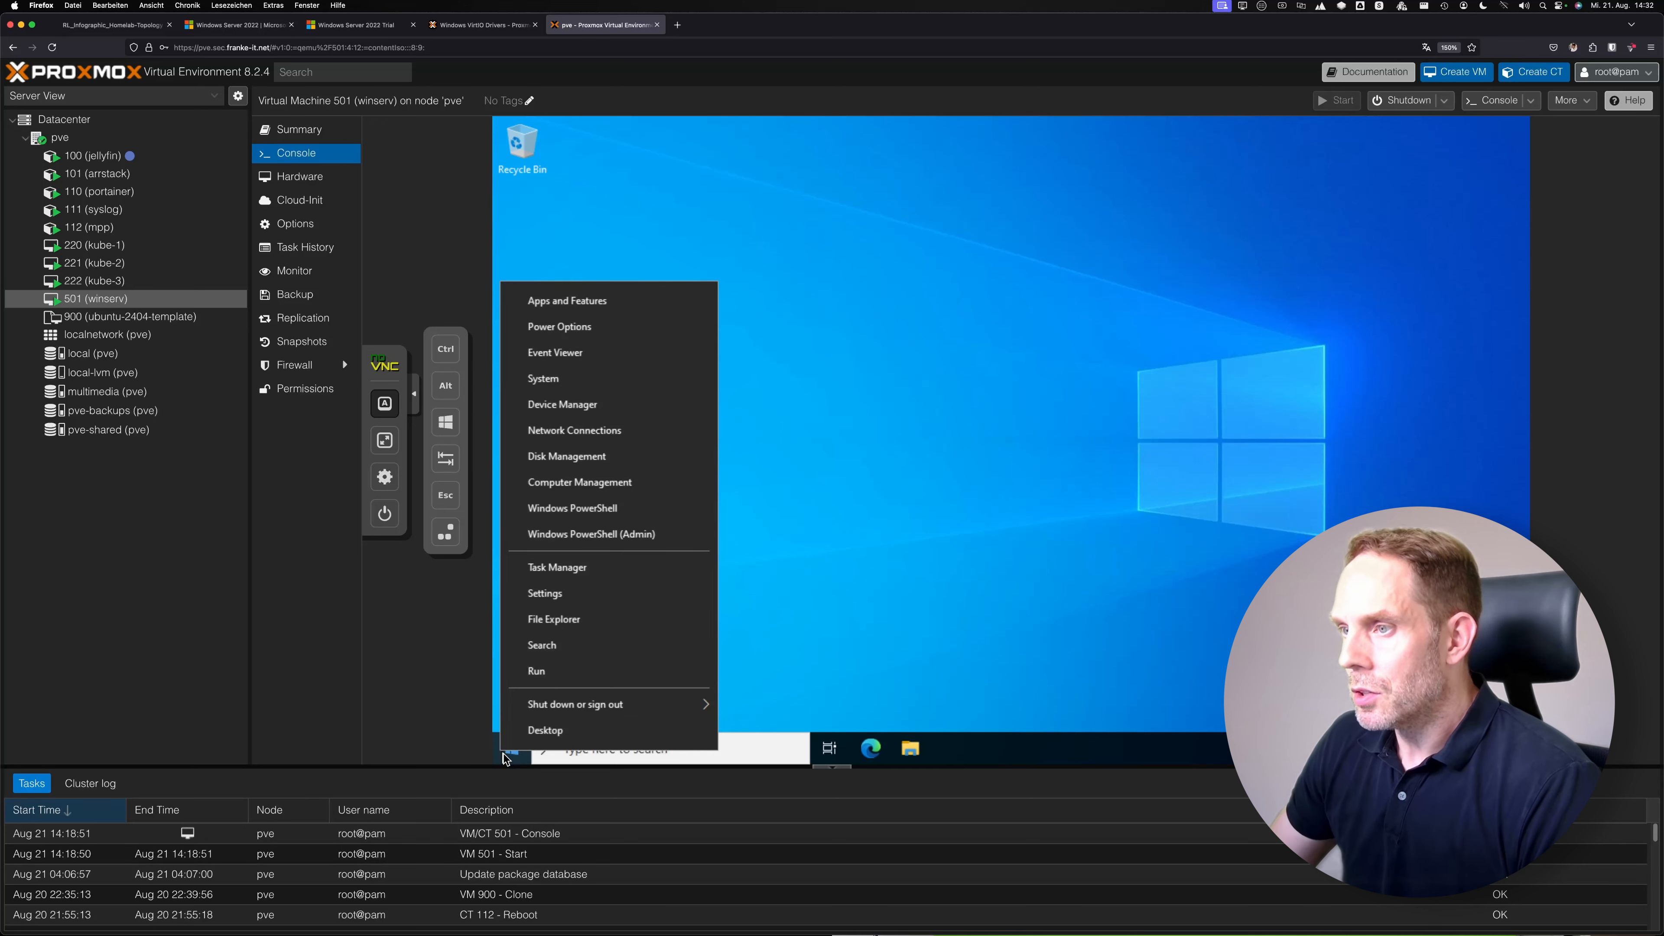
{"action": "left_click", "coordinate": [595, 382]}
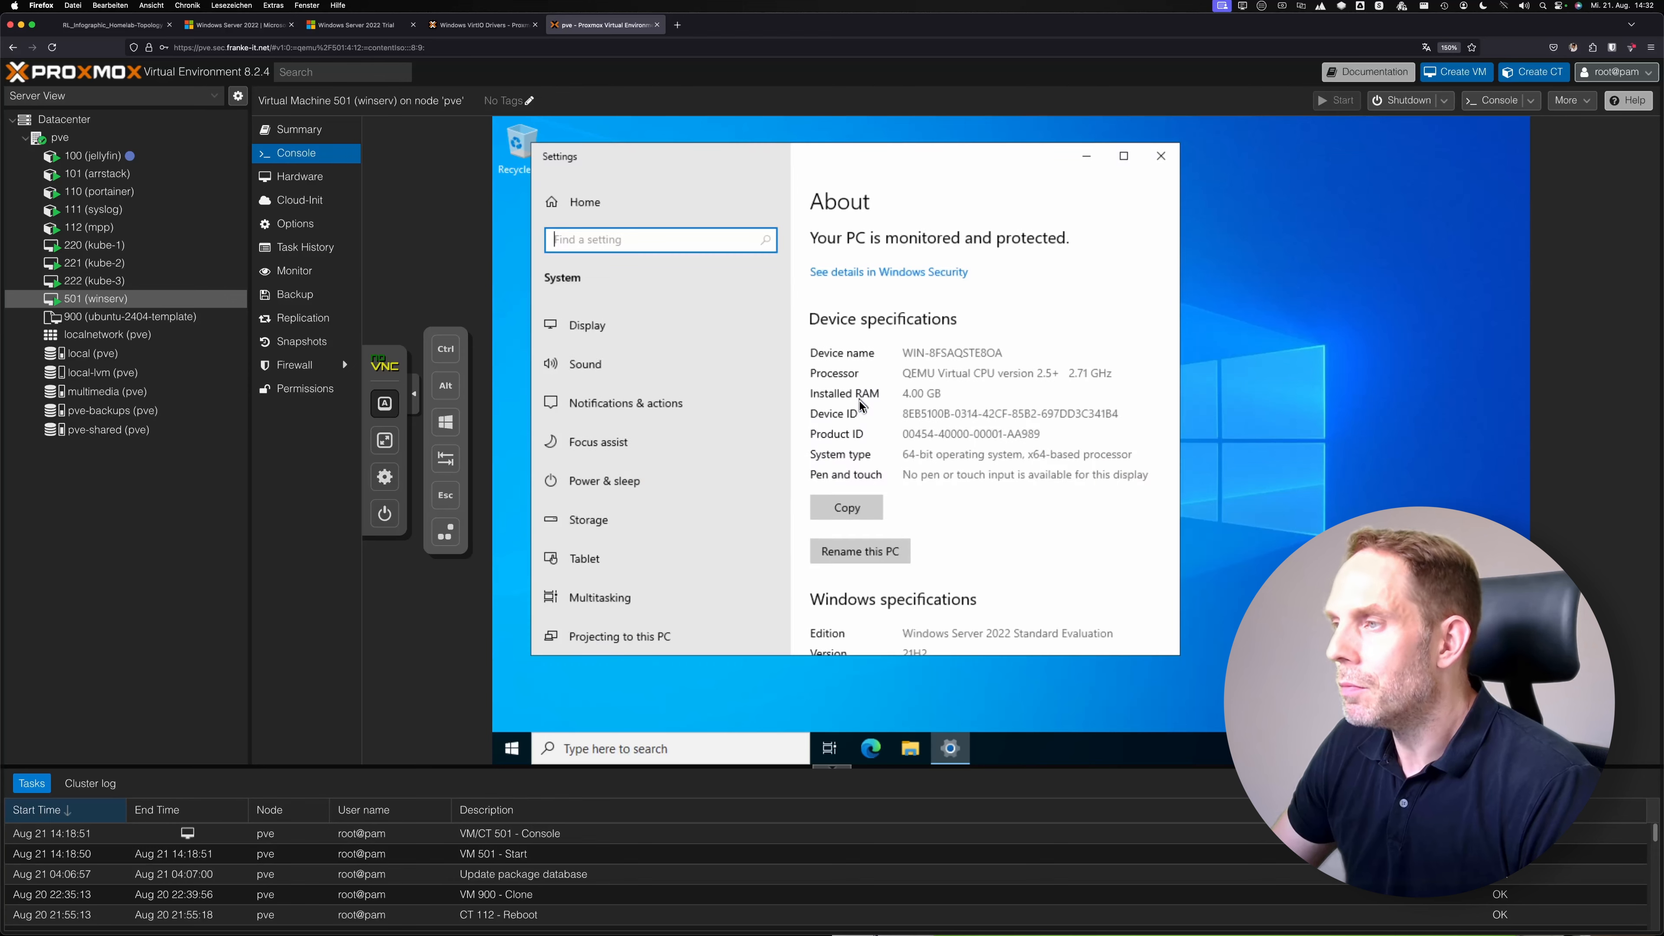
{"action": "left_click", "coordinate": [866, 552]}
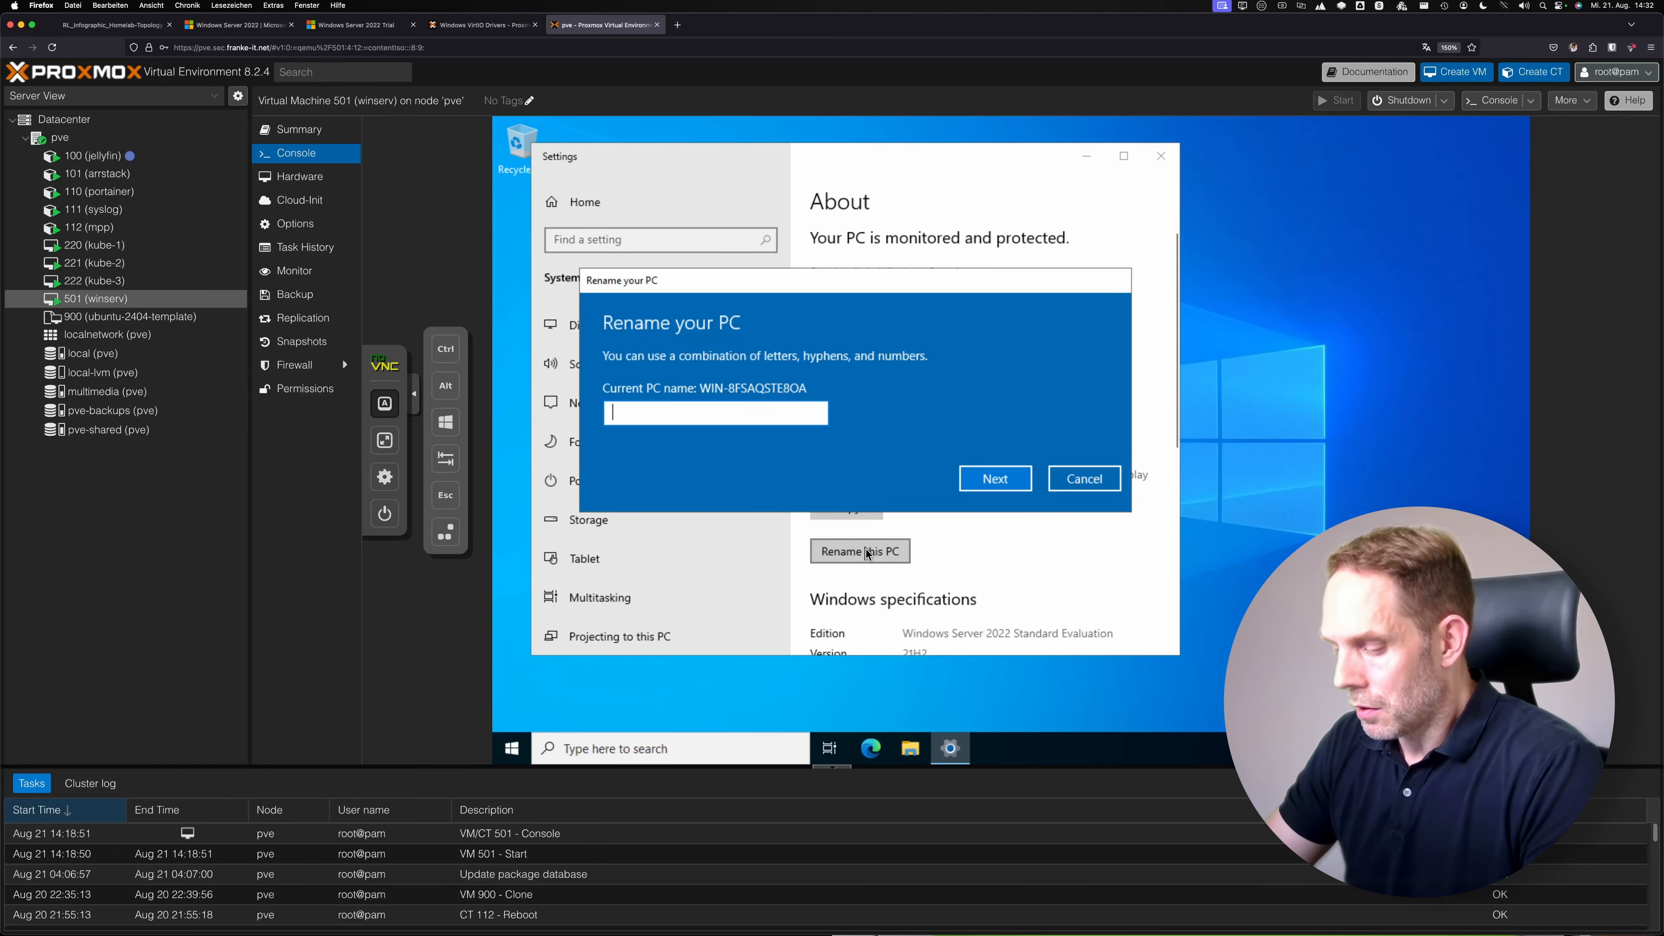
{"action": "type", "text": "winserv"}
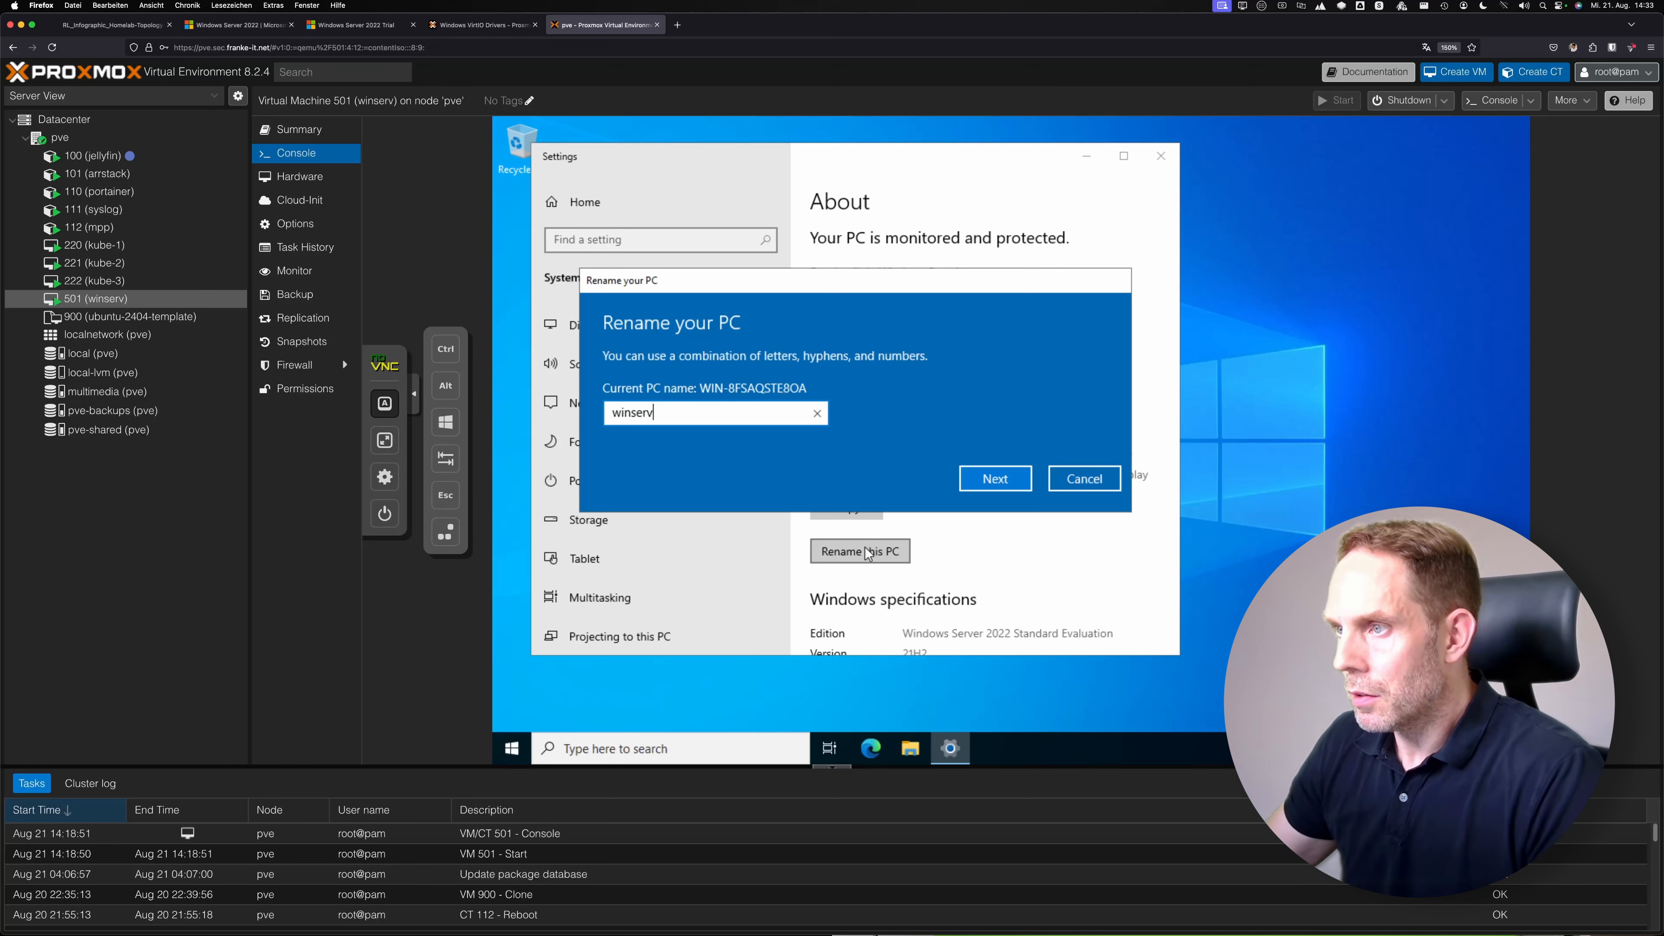
{"action": "left_click", "coordinate": [980, 481]}
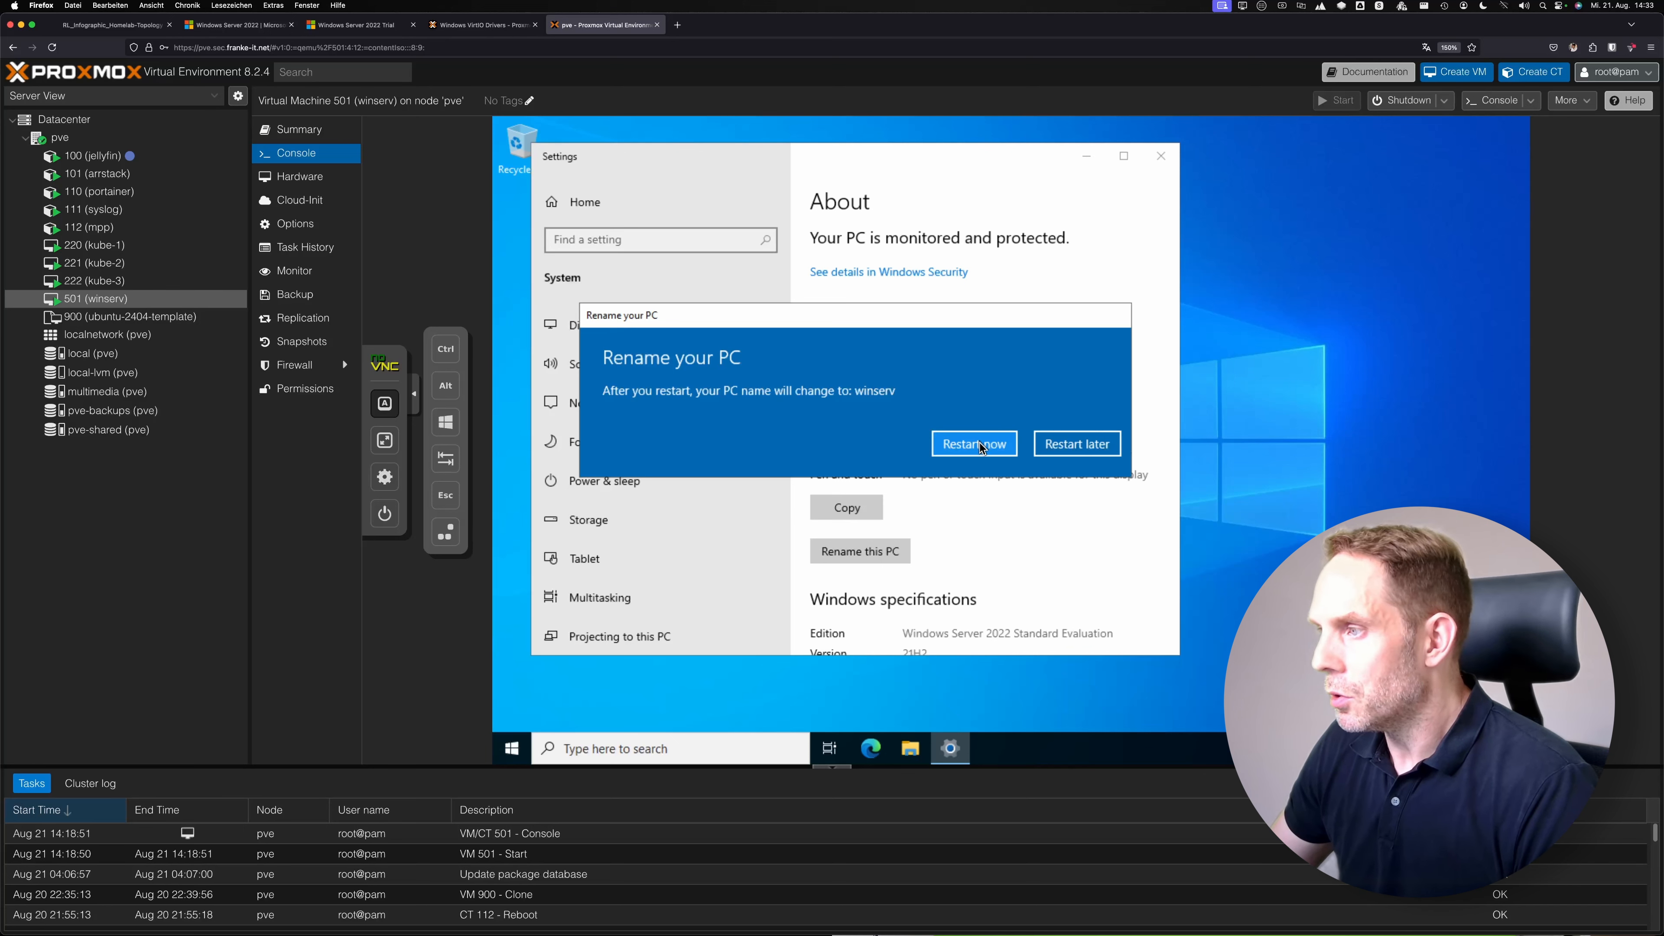
- Restart Windows to apply the new name, then sign in as Administrator
{"action": "left_click", "coordinate": [981, 446]}
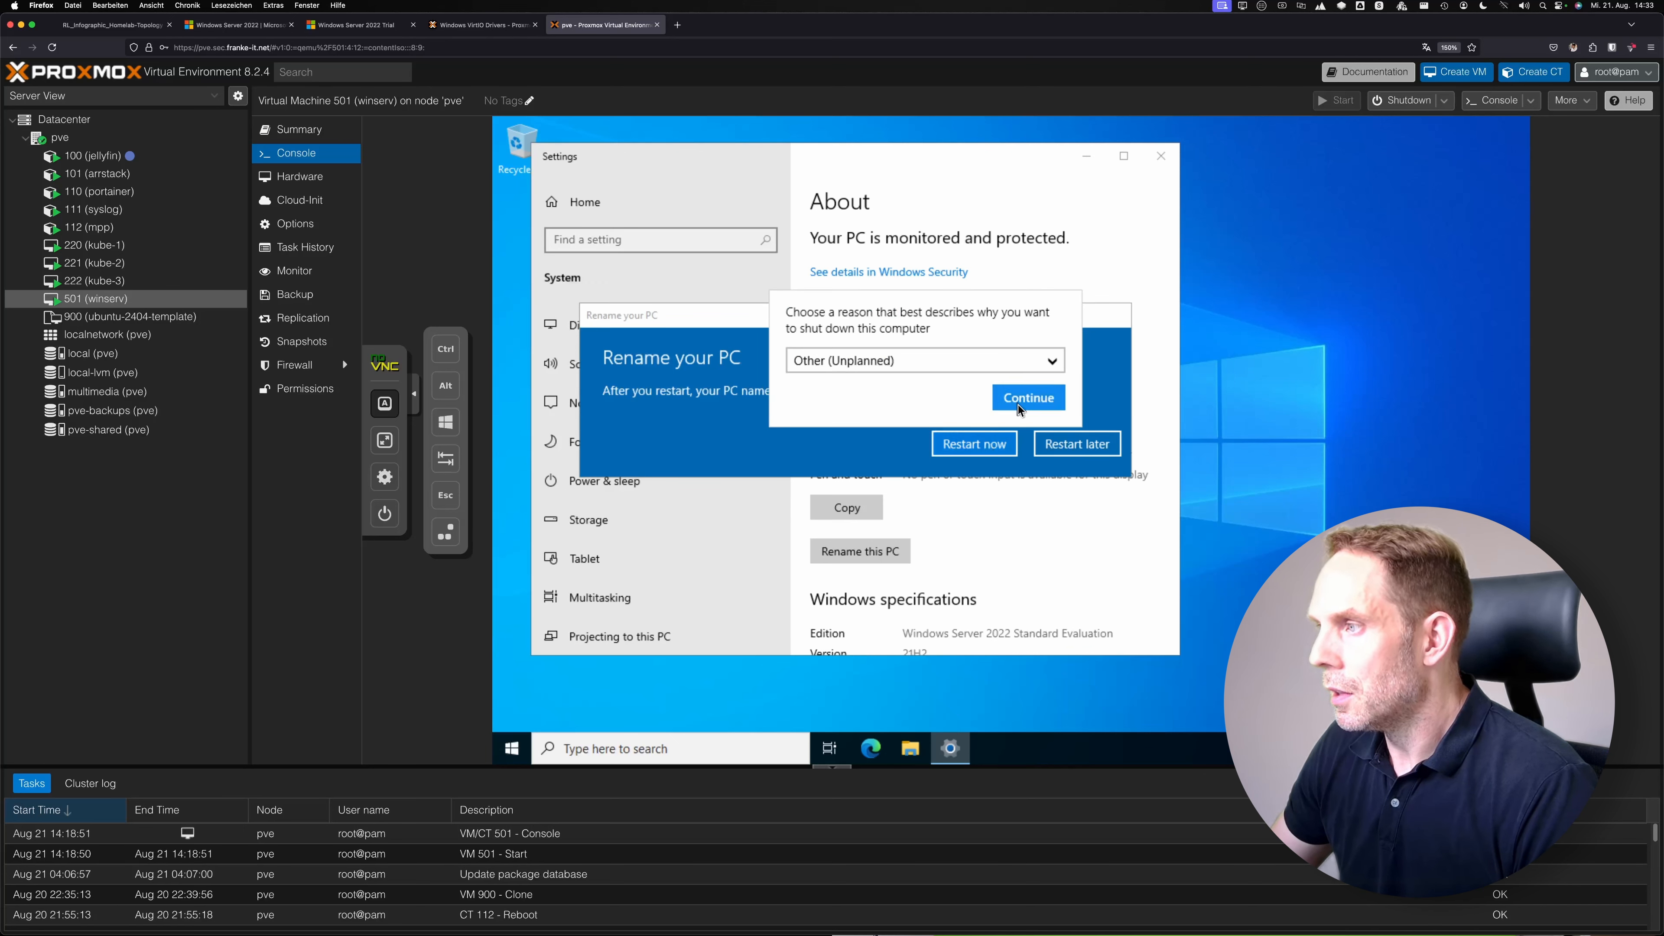
{"action": "left_click", "coordinate": [1026, 396]}
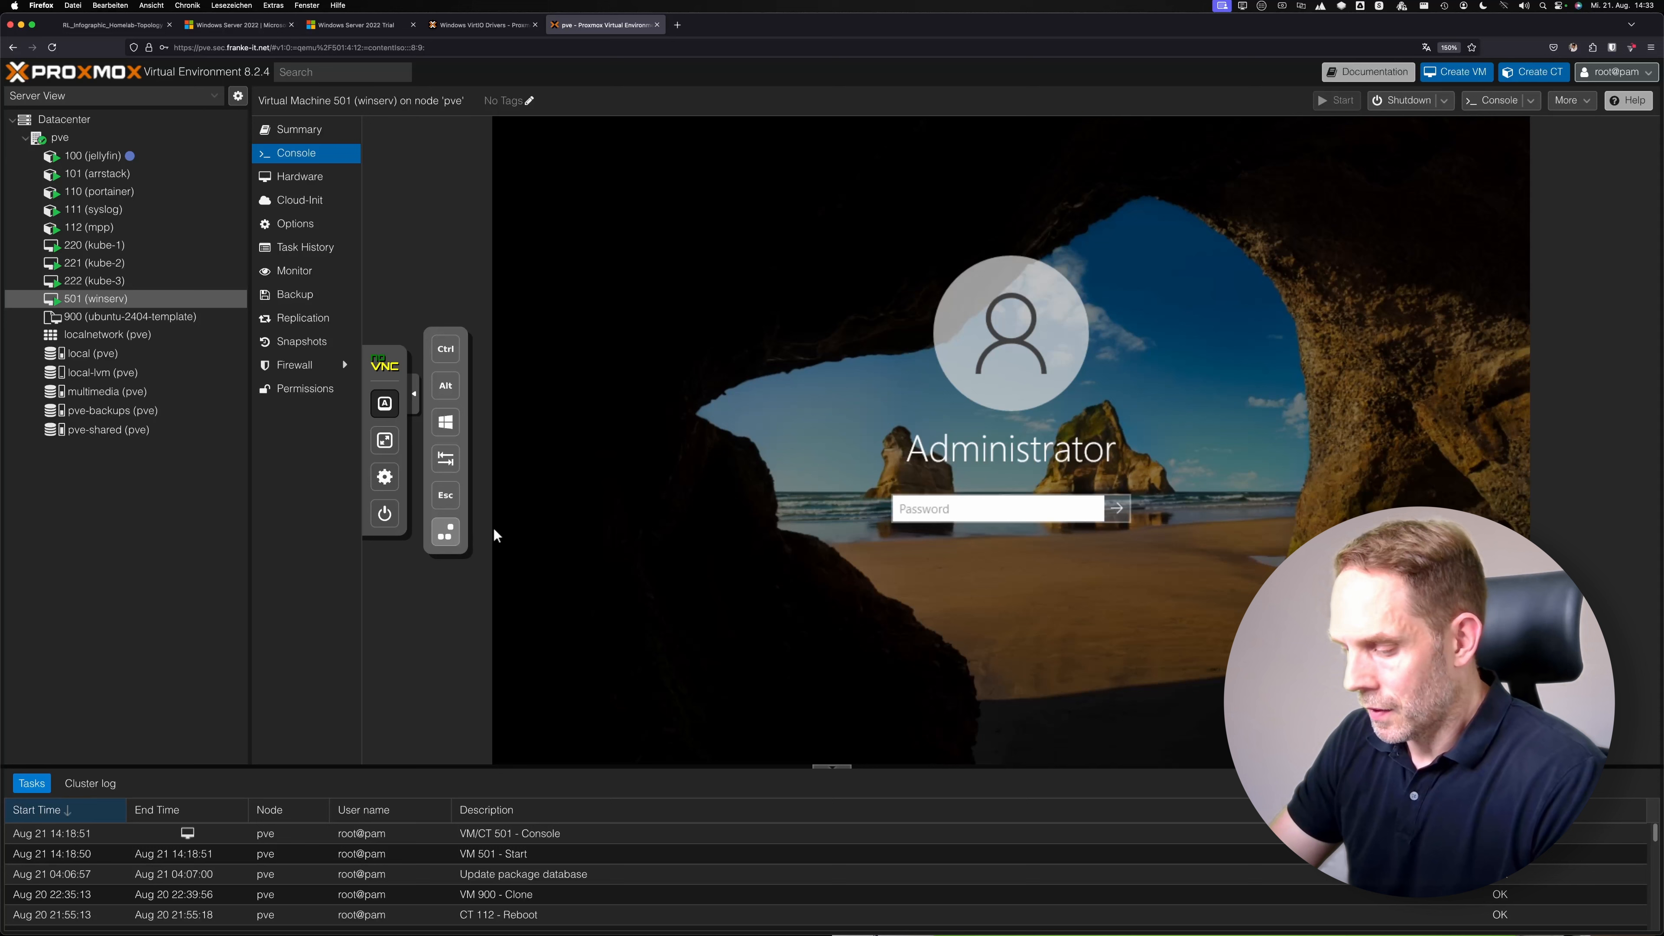
{"action": "type", "text": "****"}
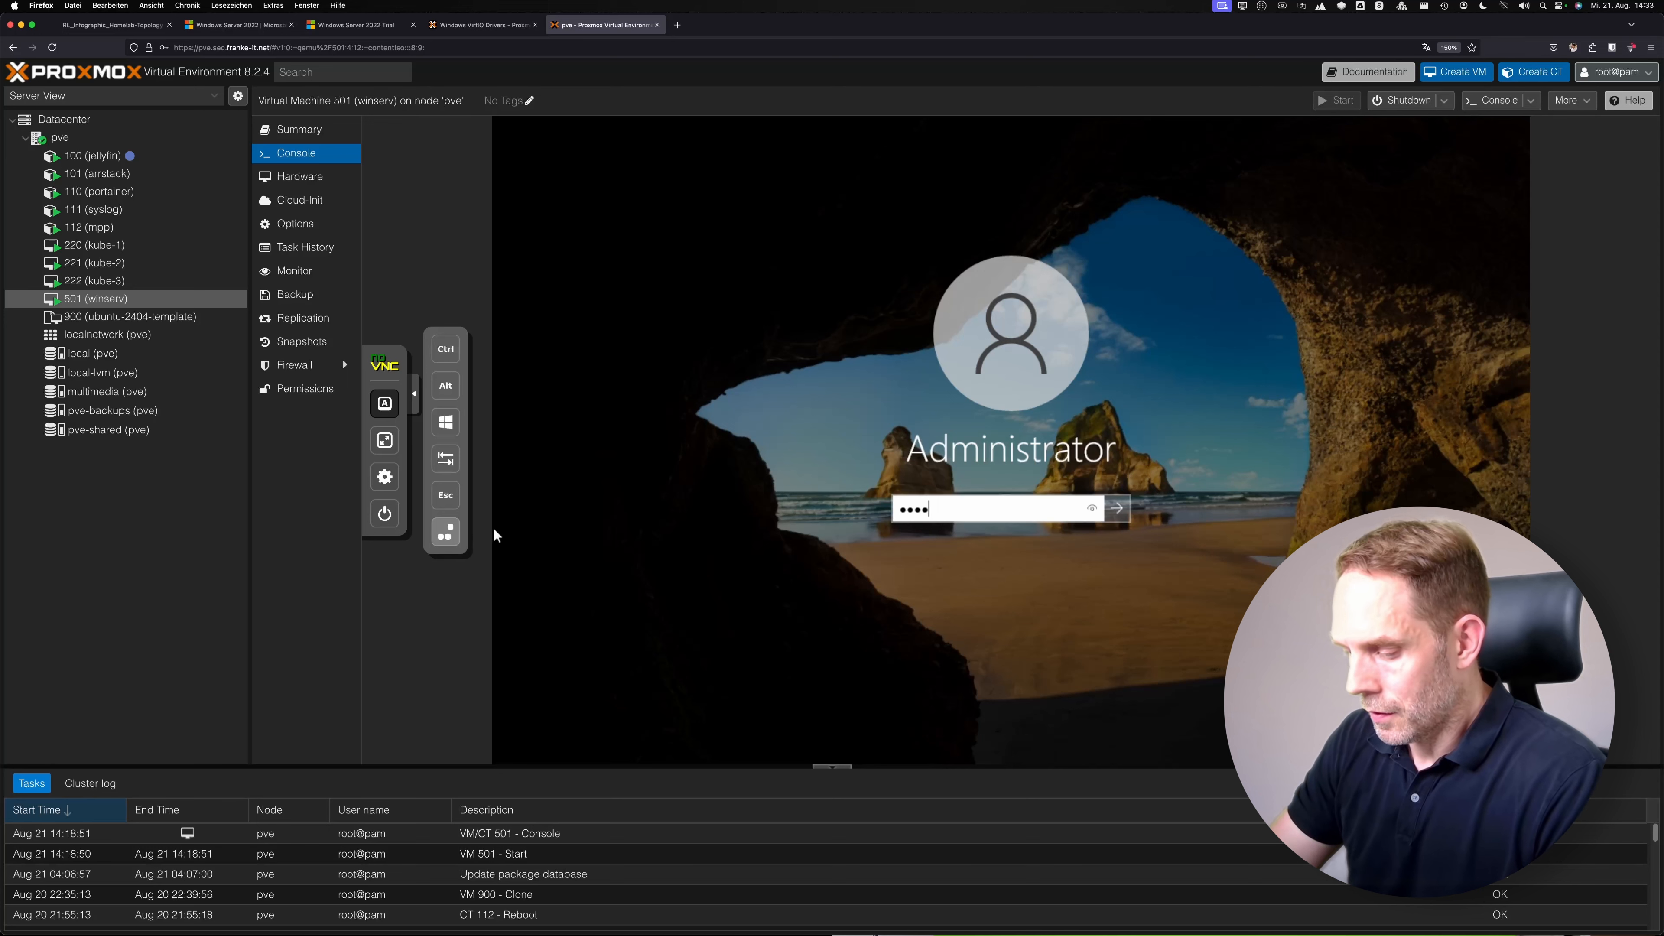
{"action": "type", "text": "*****"}
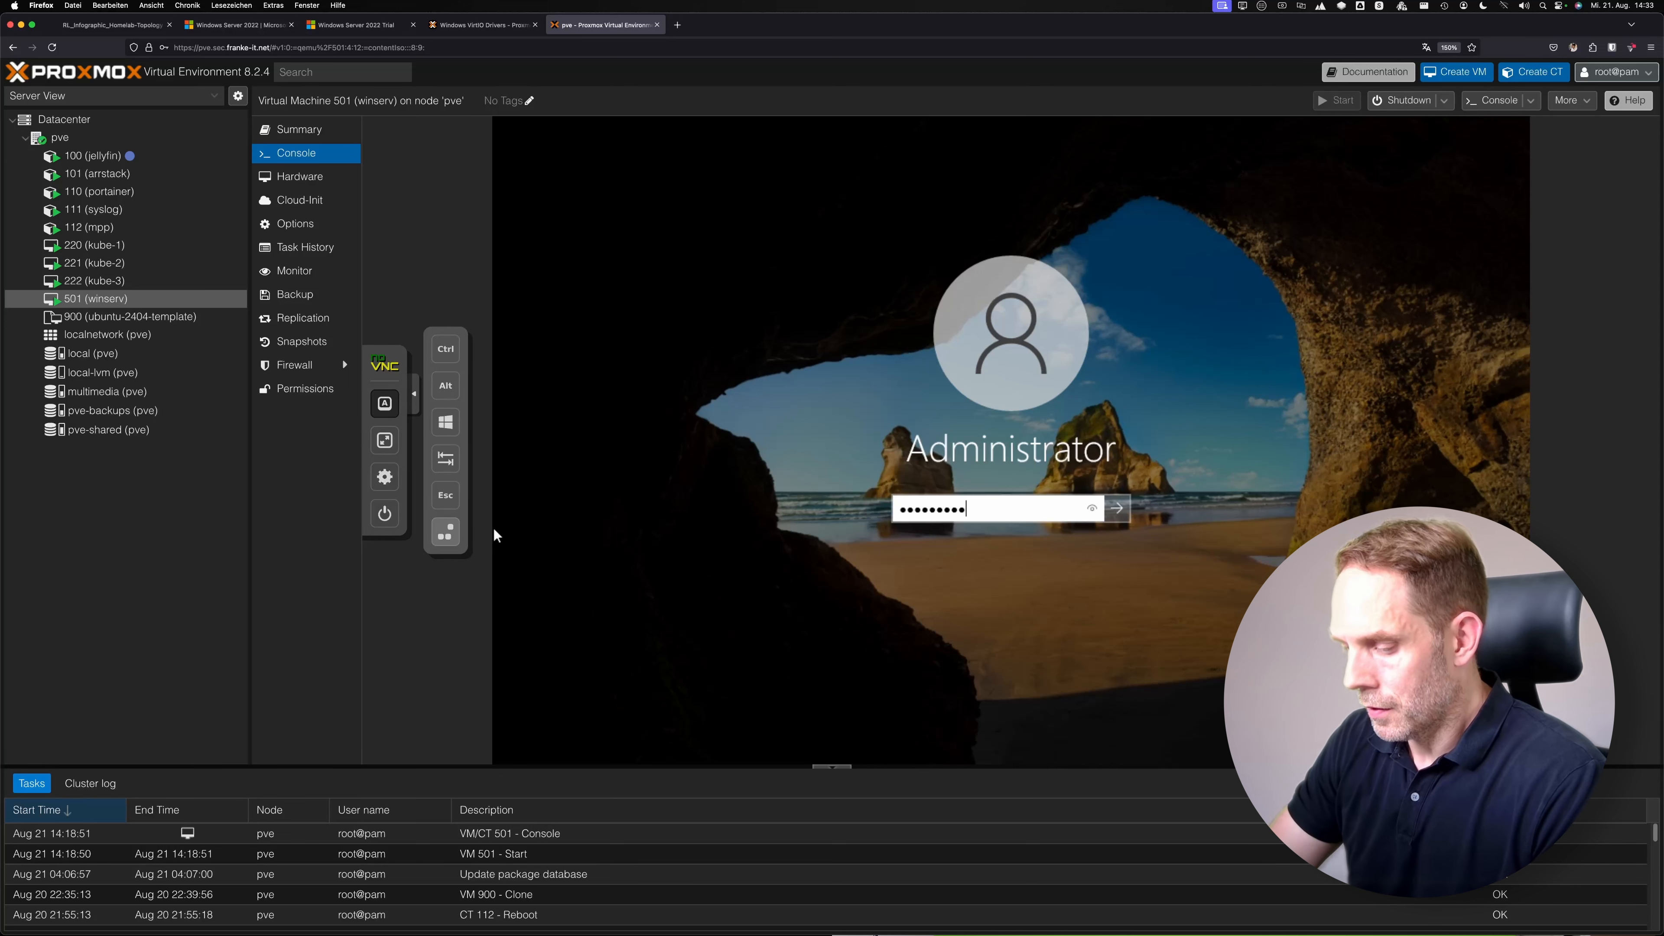
{"action": "key", "text": "Return"}
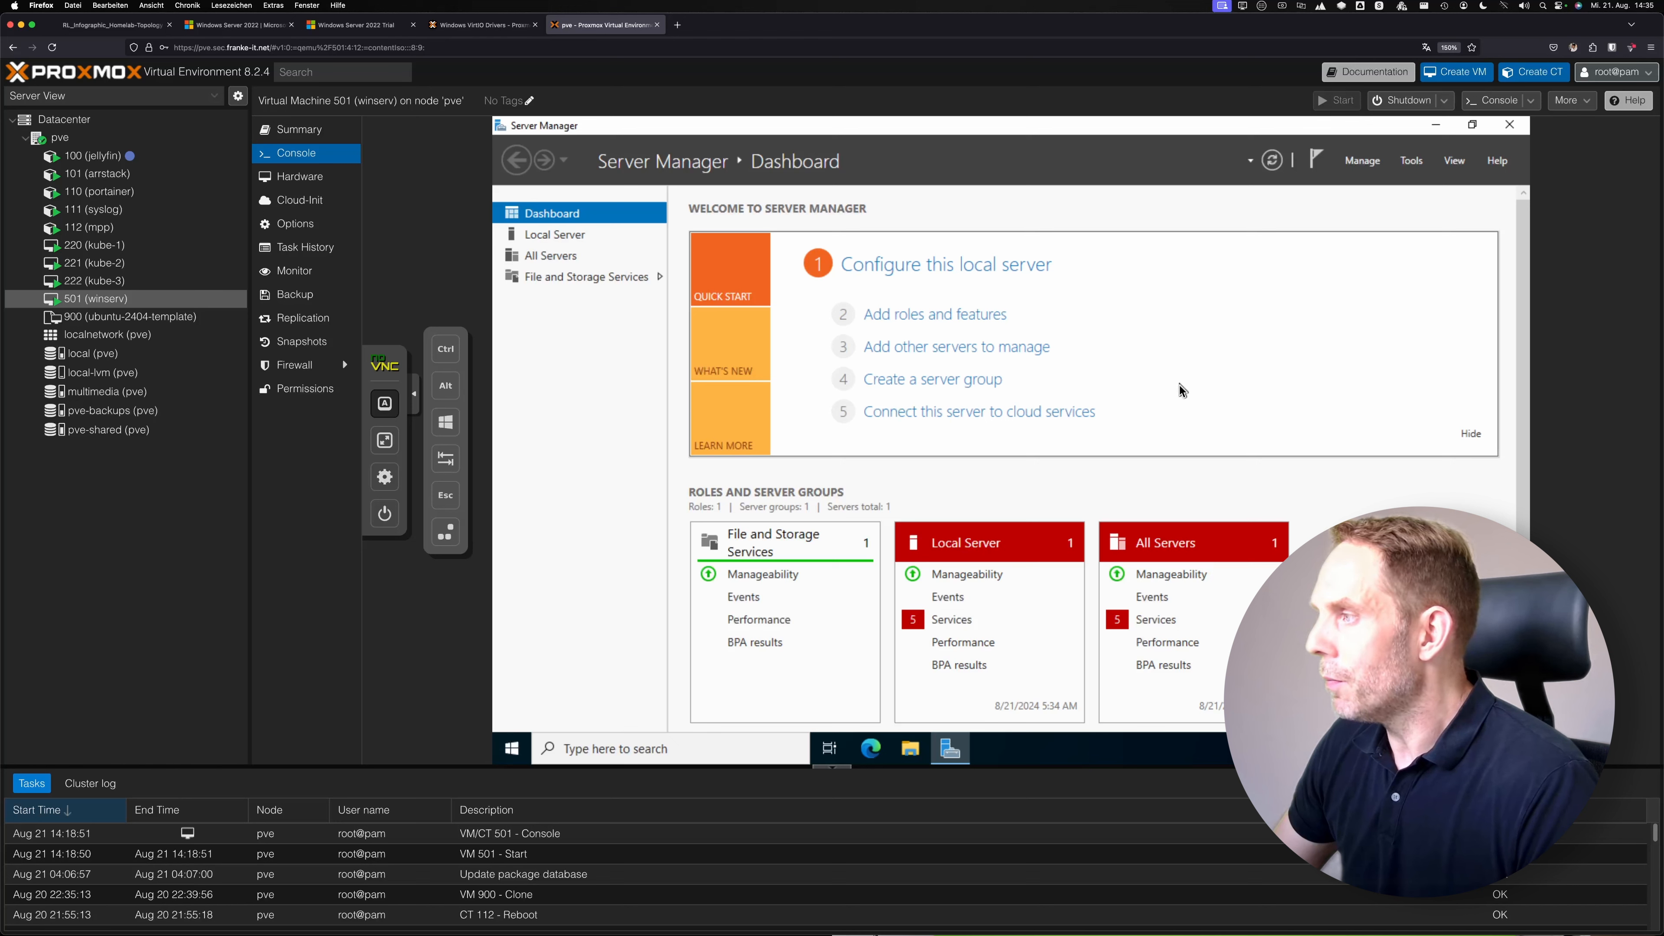
{"action": "left_click", "coordinate": [1362, 163]}
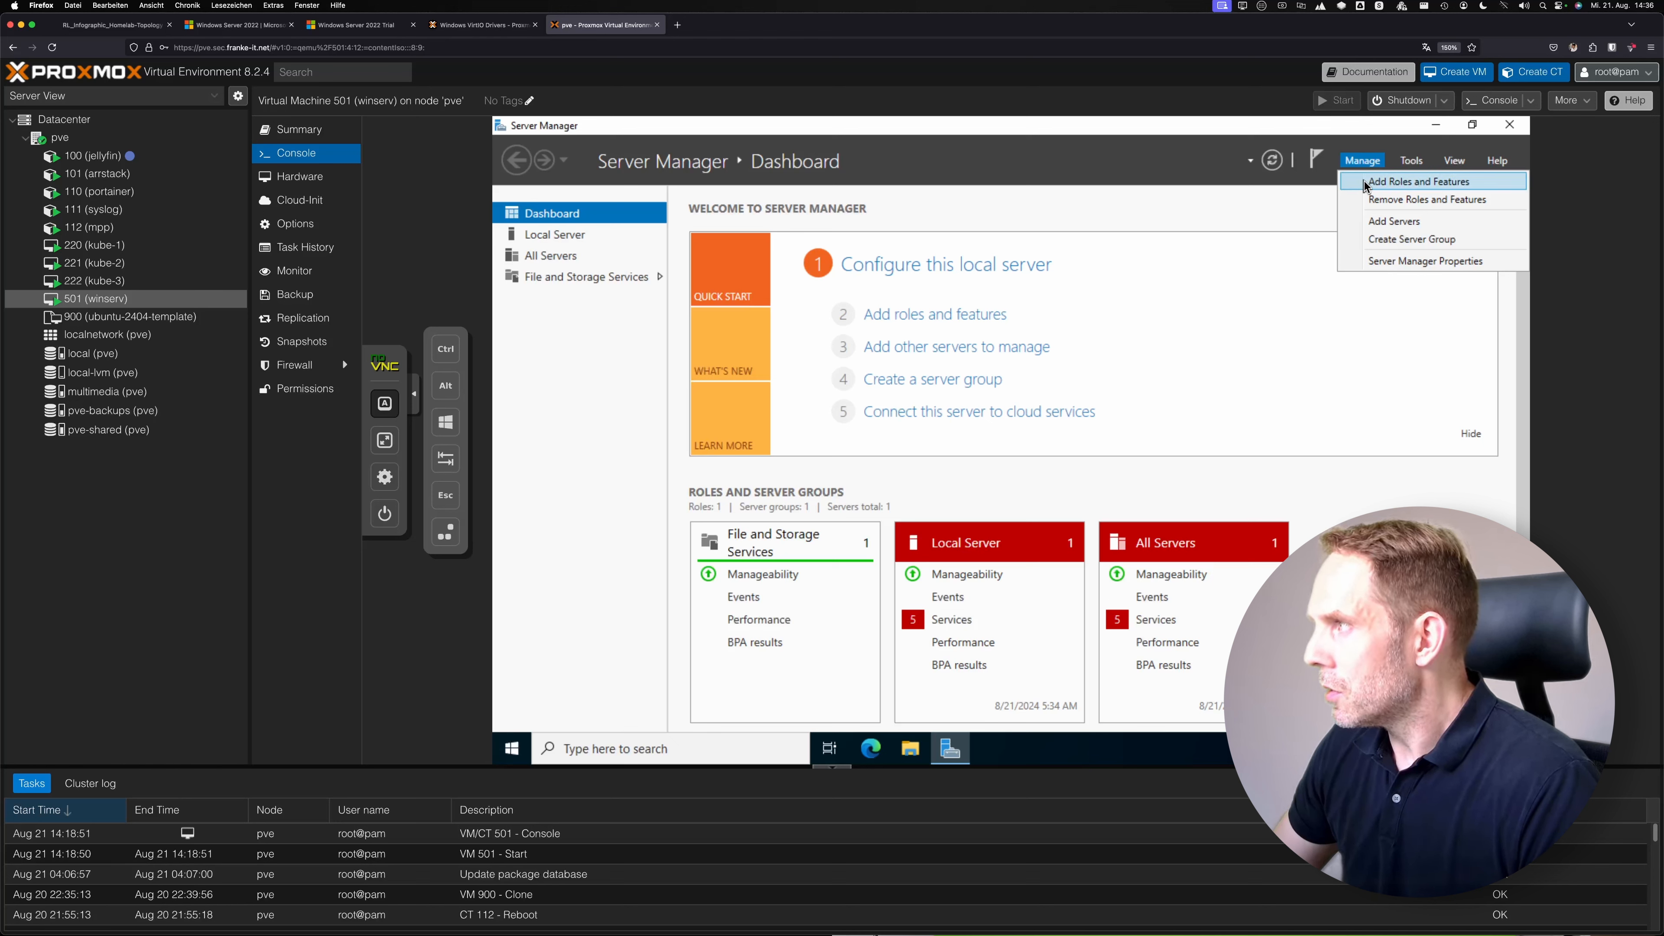
- Start Add Roles and Features and advance to the Features page with the defaults
{"action": "left_click", "coordinate": [1364, 183]}
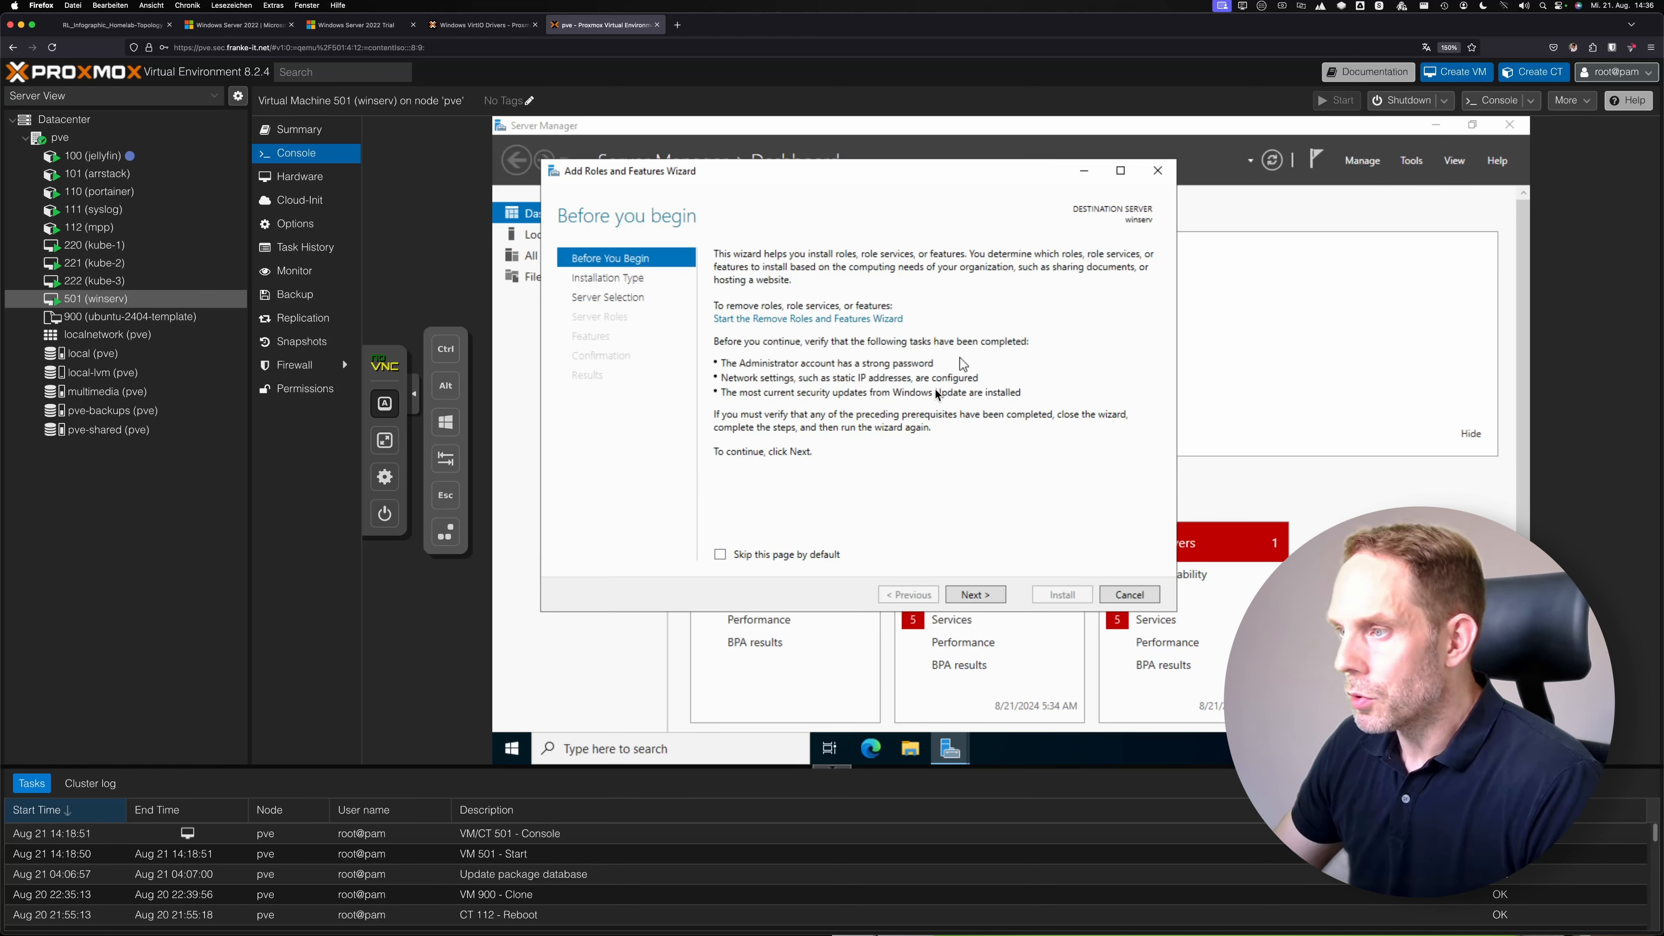
{"action": "left_click", "coordinate": [991, 598]}
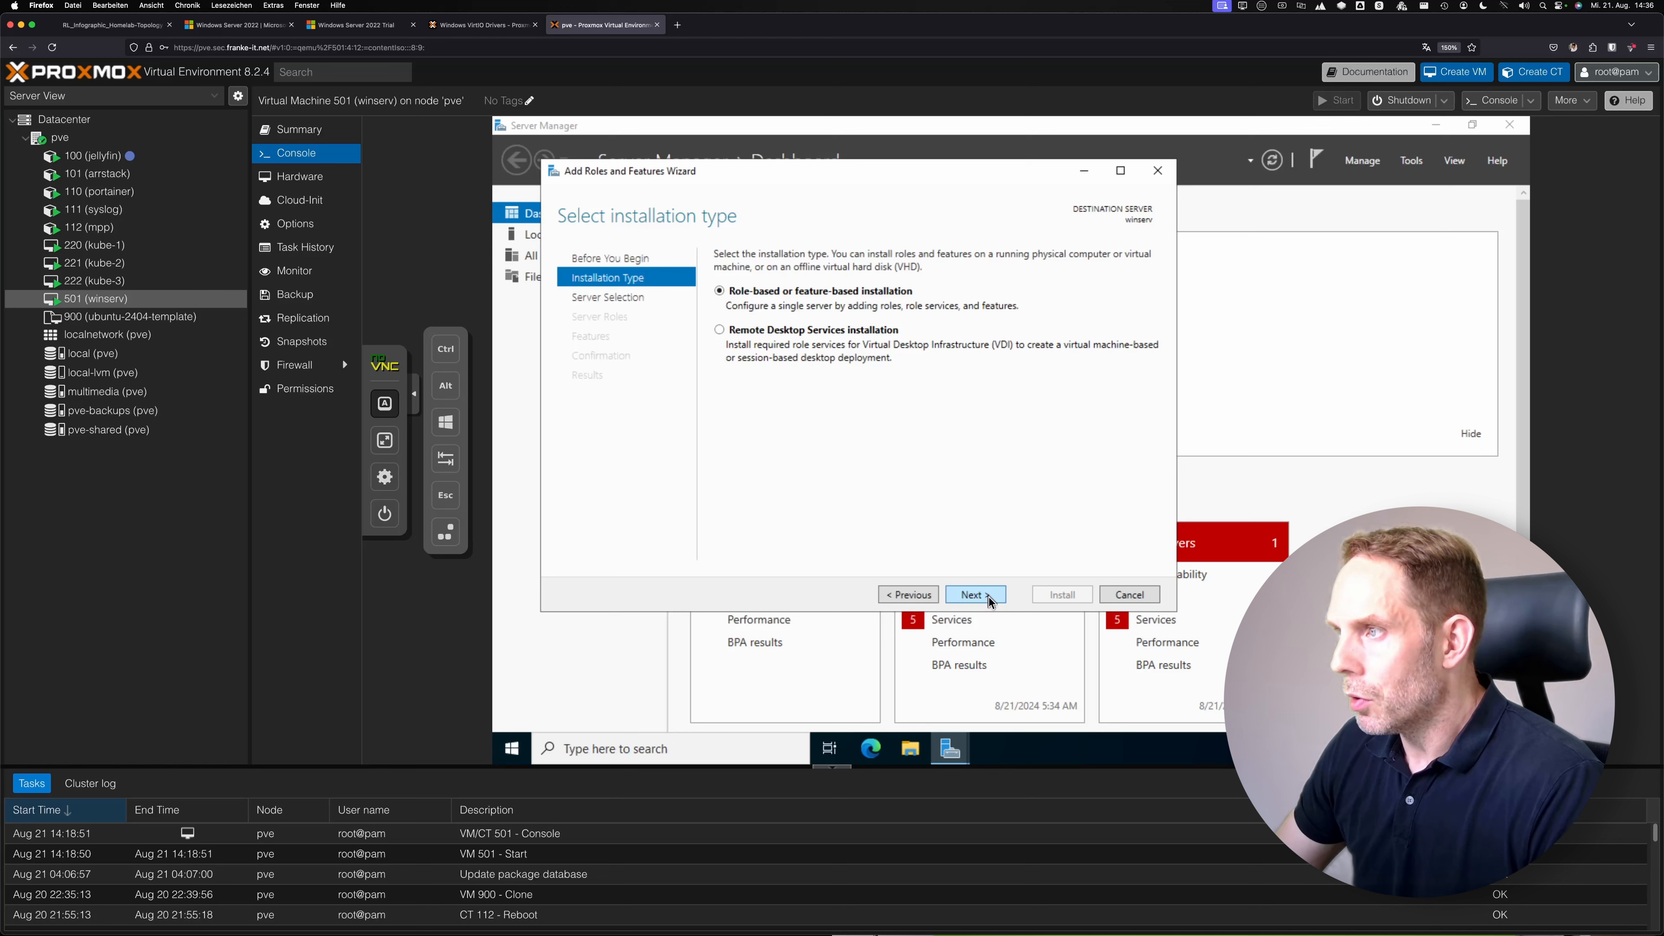
{"action": "left_click", "coordinate": [991, 598]}
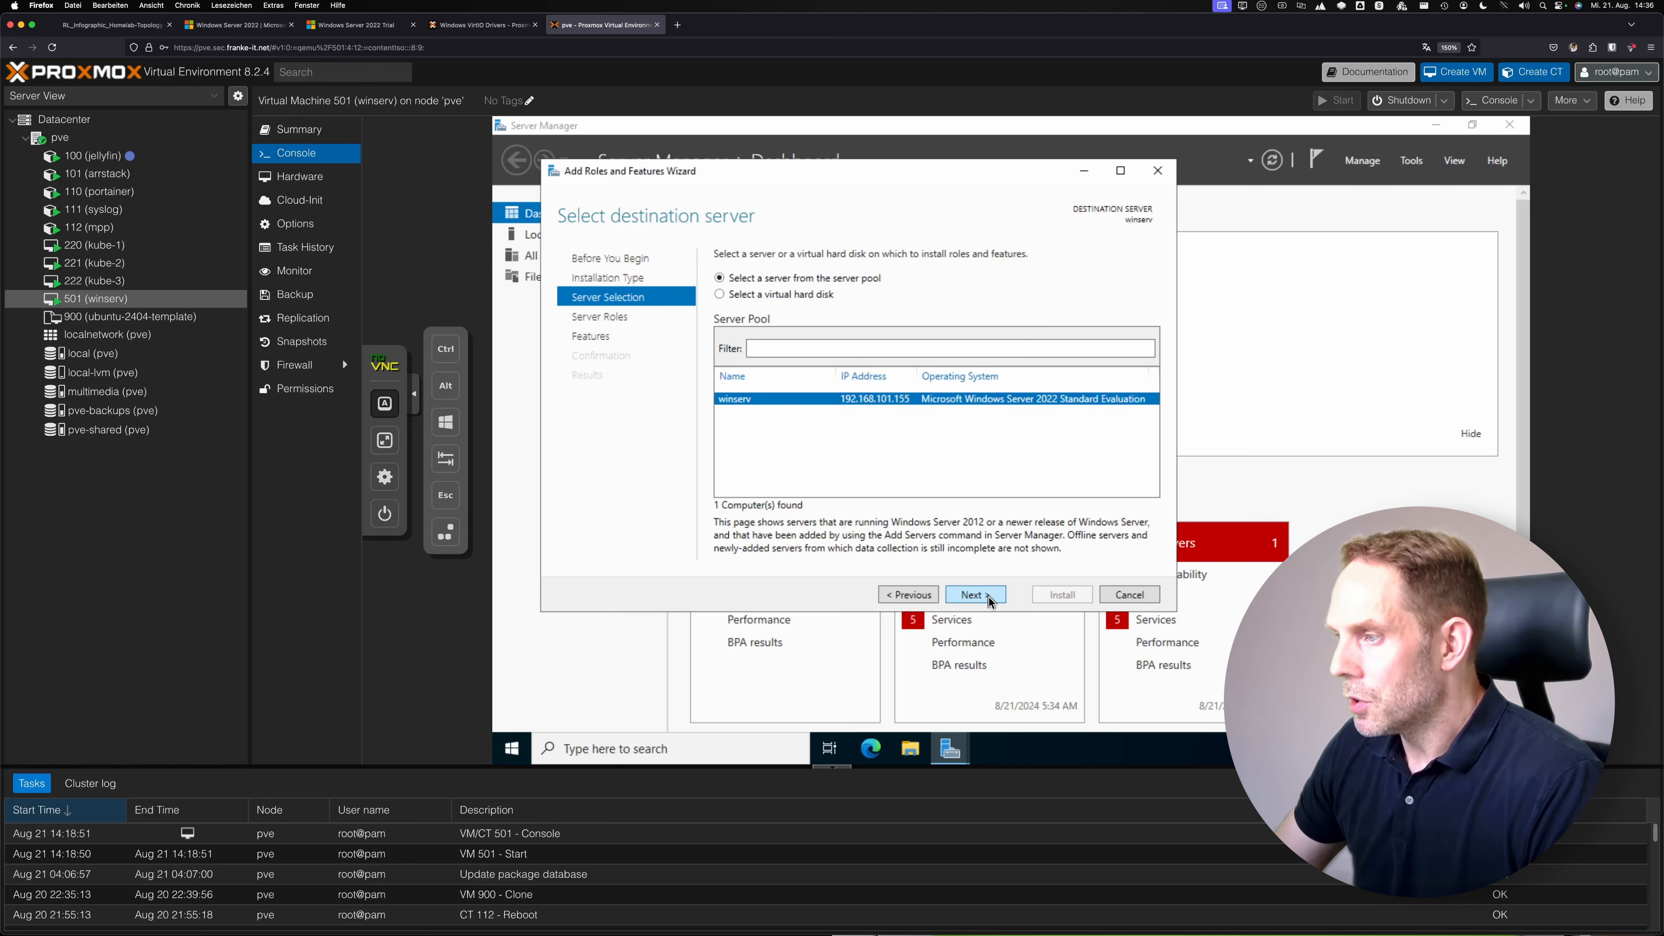
{"action": "left_click", "coordinate": [991, 597]}
{"action": "left_click", "coordinate": [992, 600]}
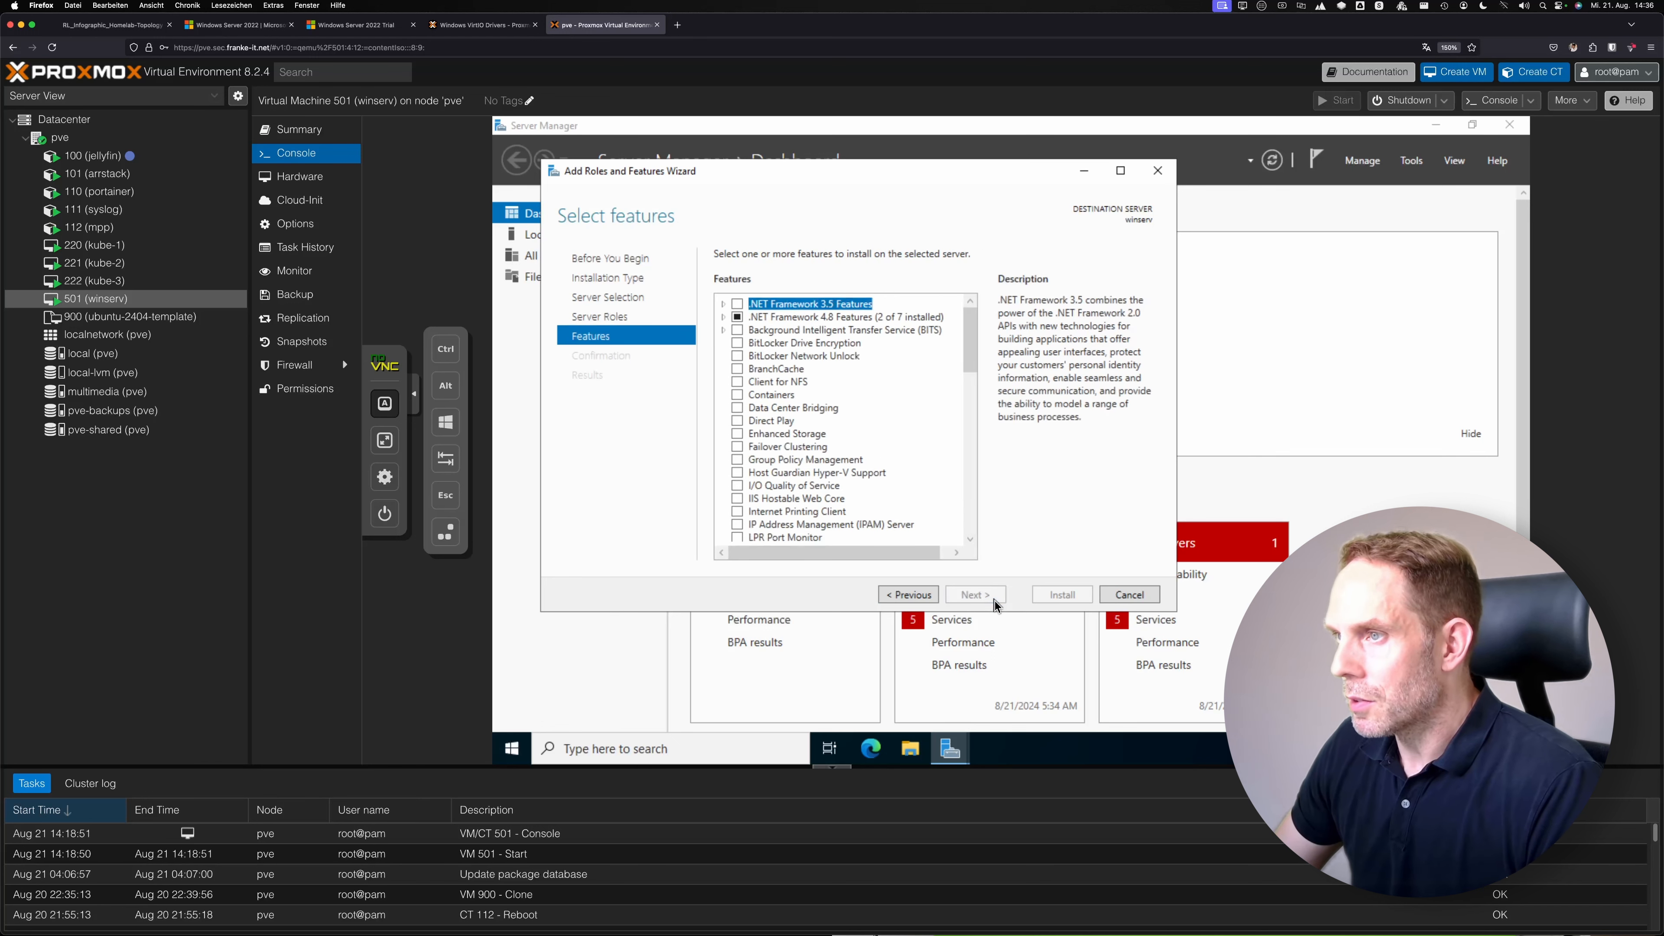
- Select SNMP Service with SNMP WMI Provider and SNMP Tools, and install them
{"action": "left_click_drag", "start_coordinate": [968, 337], "coordinate": [977, 446]}
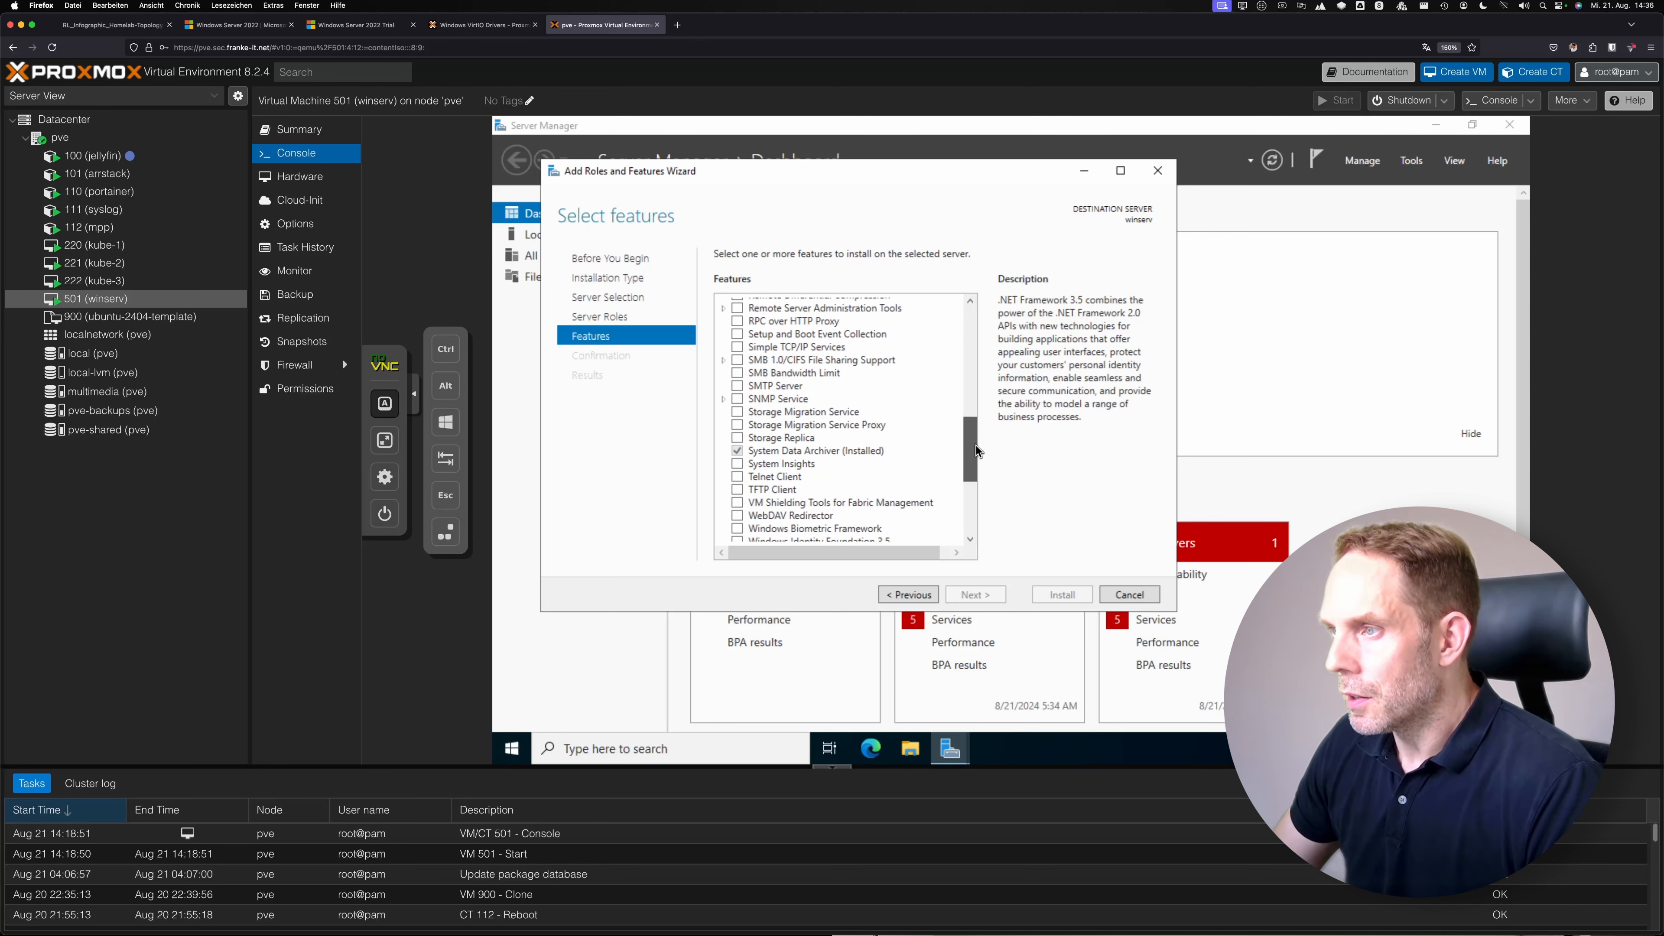
{"action": "left_click", "coordinate": [724, 399]}
{"action": "left_click", "coordinate": [738, 399]}
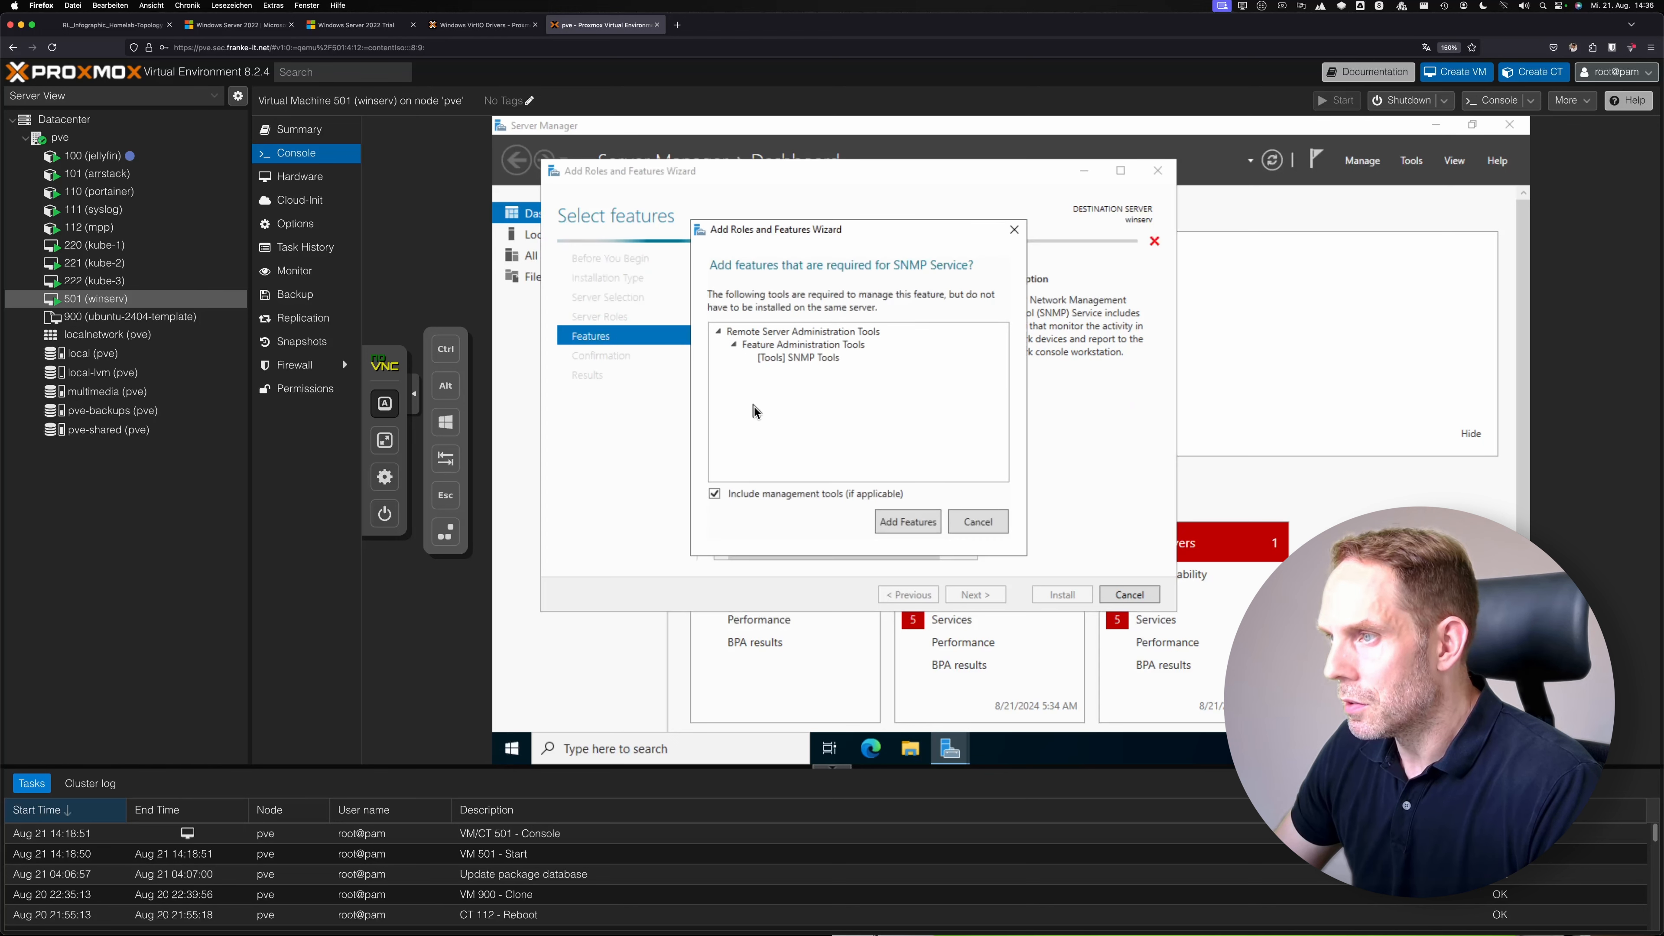
{"action": "left_click", "coordinate": [886, 518]}
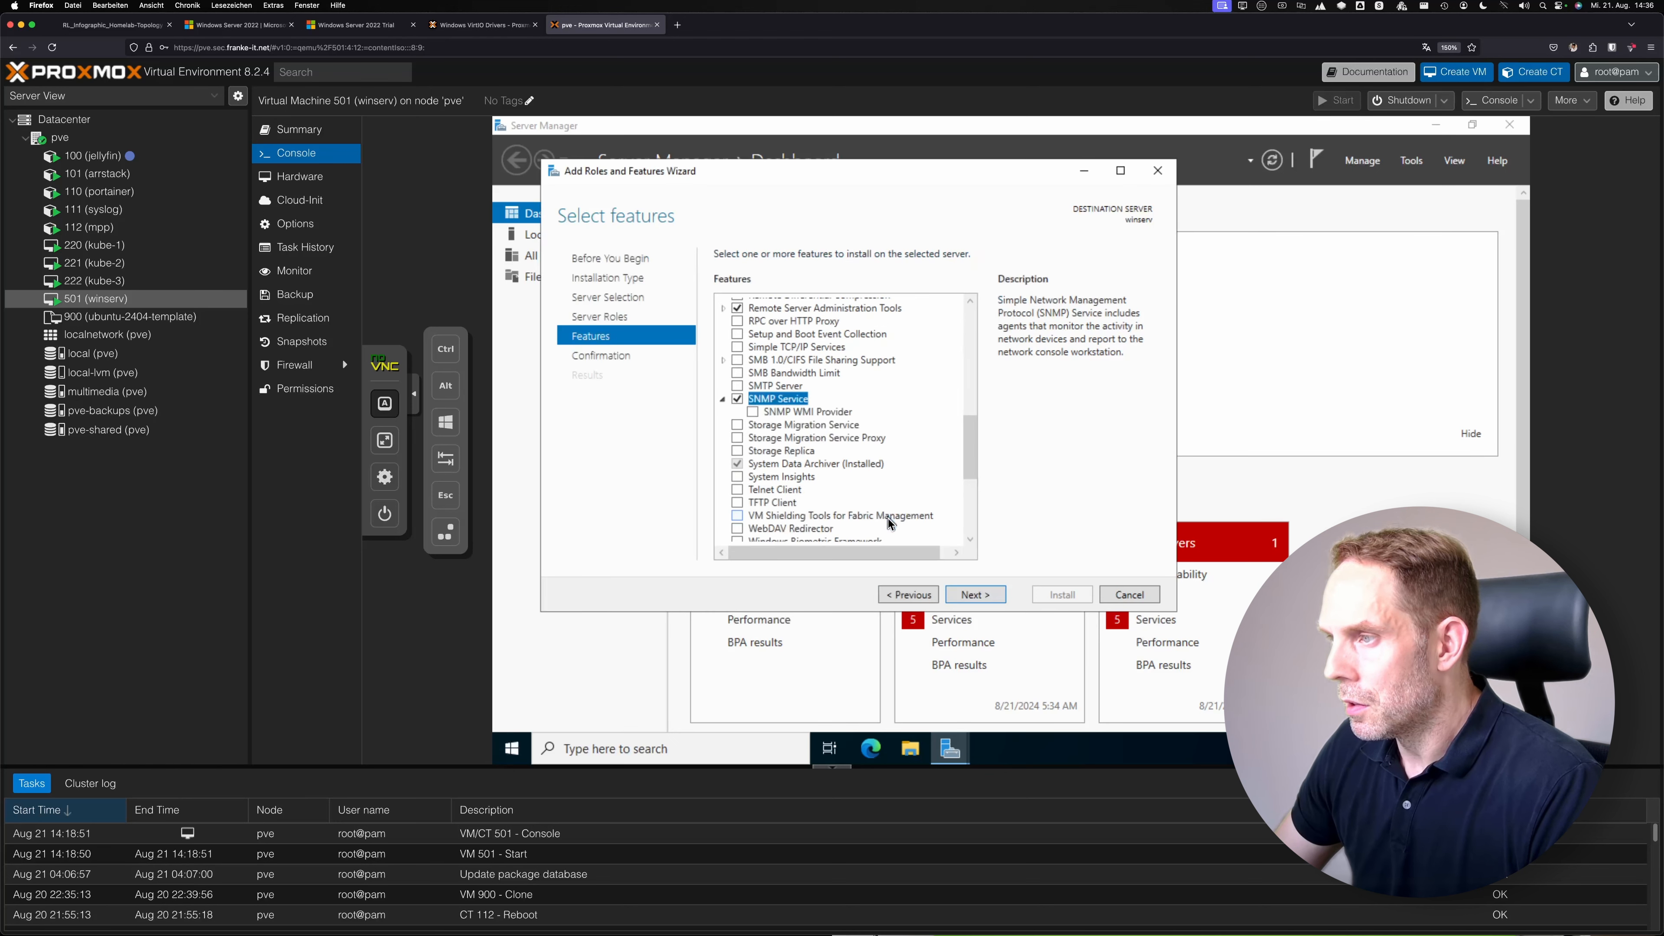
{"action": "left_click", "coordinate": [810, 412]}
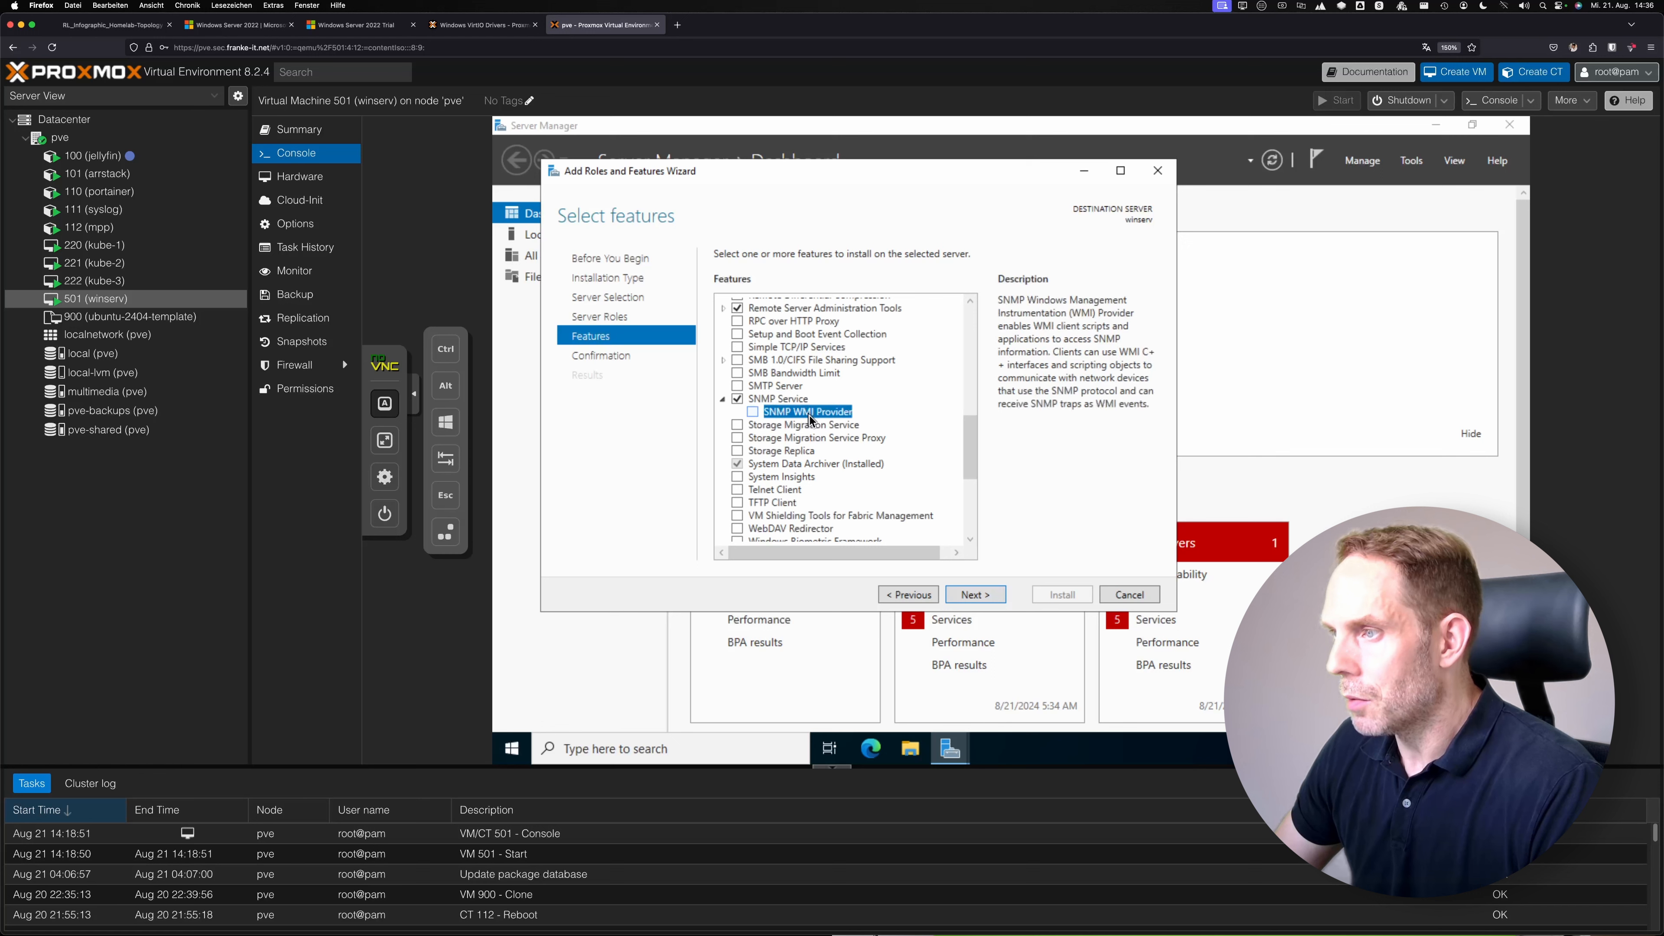
{"action": "left_click", "coordinate": [990, 598]}
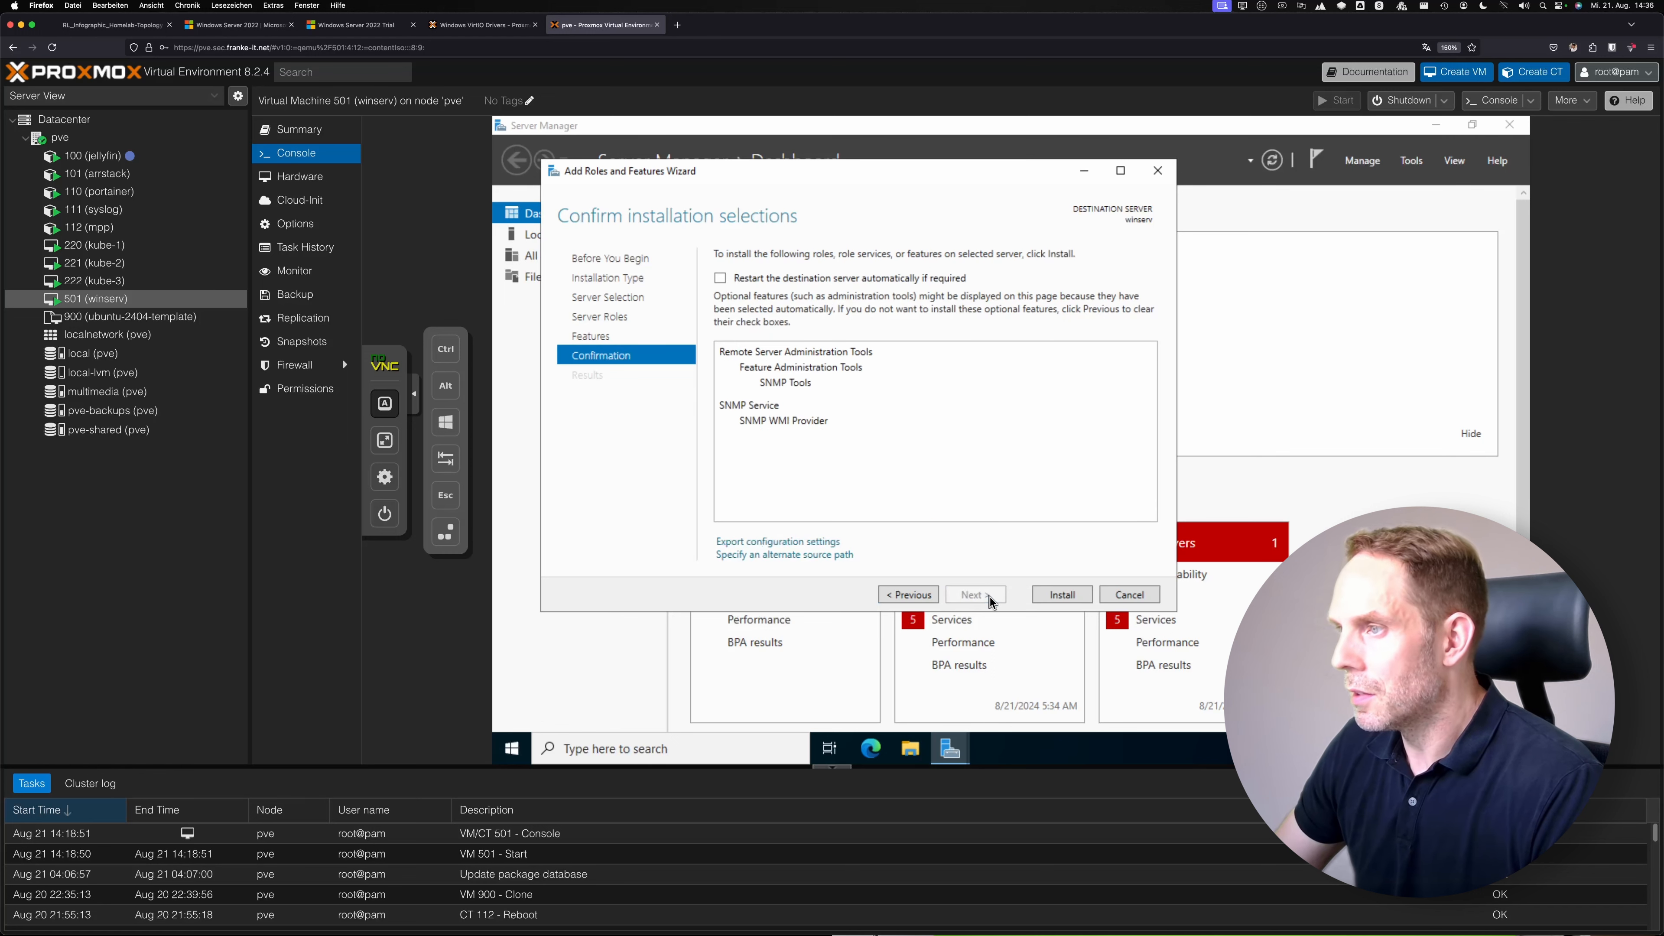
{"action": "left_click", "coordinate": [1063, 595]}
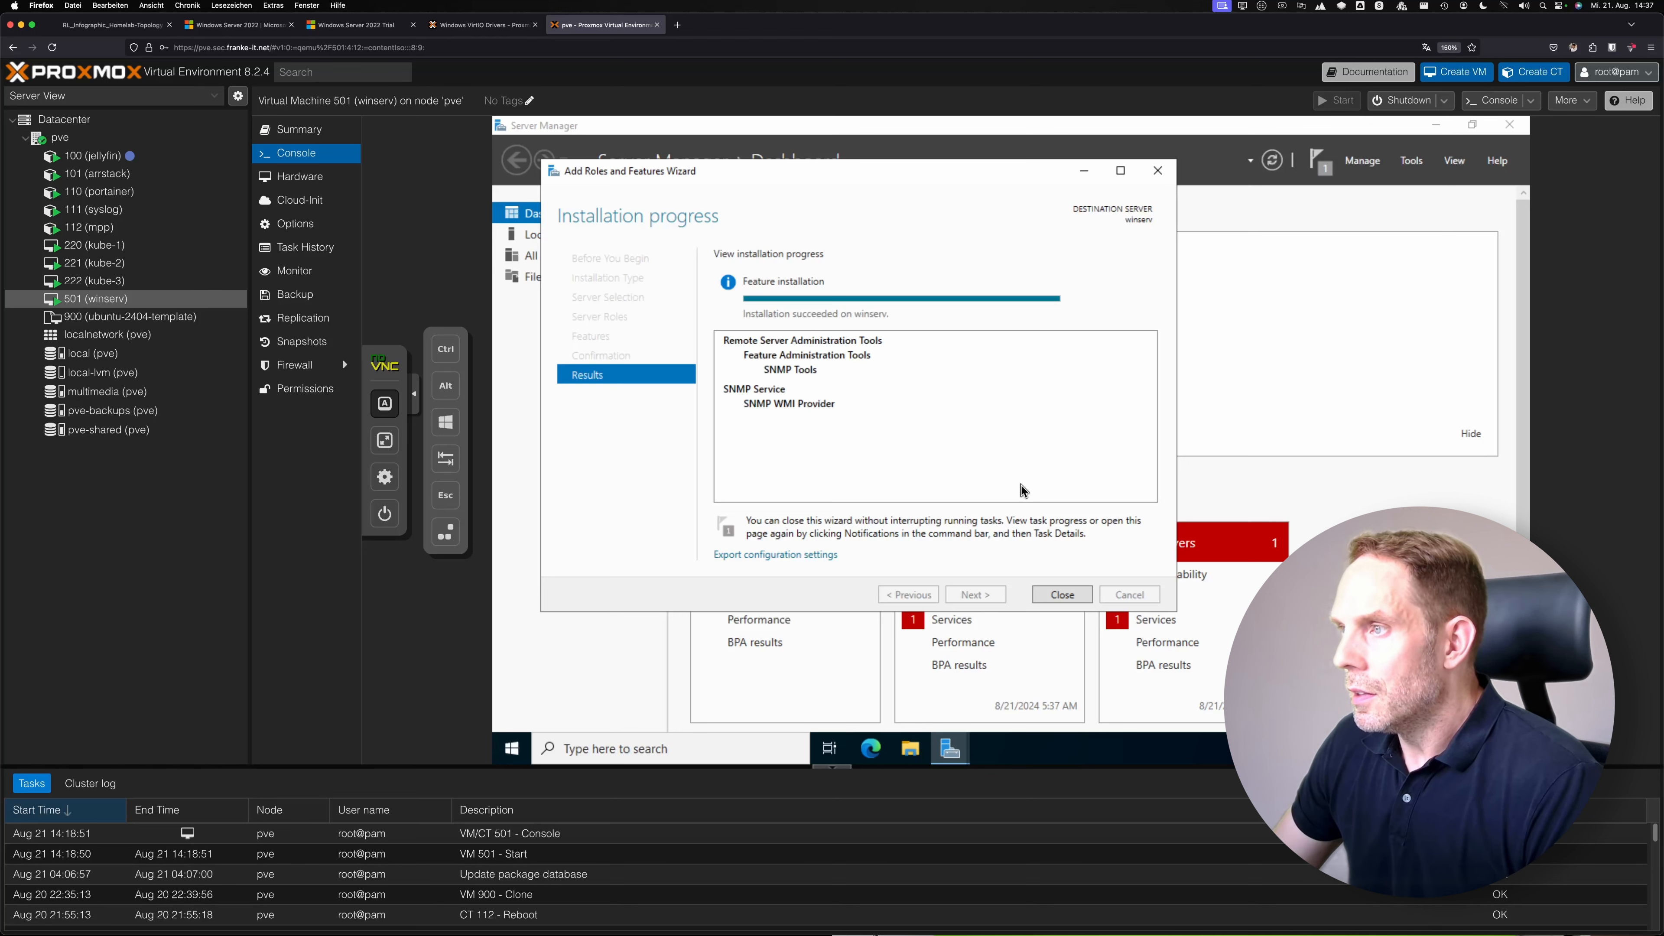
- Close the finished installer and launch Computer Management
{"action": "left_click", "coordinate": [1063, 594]}
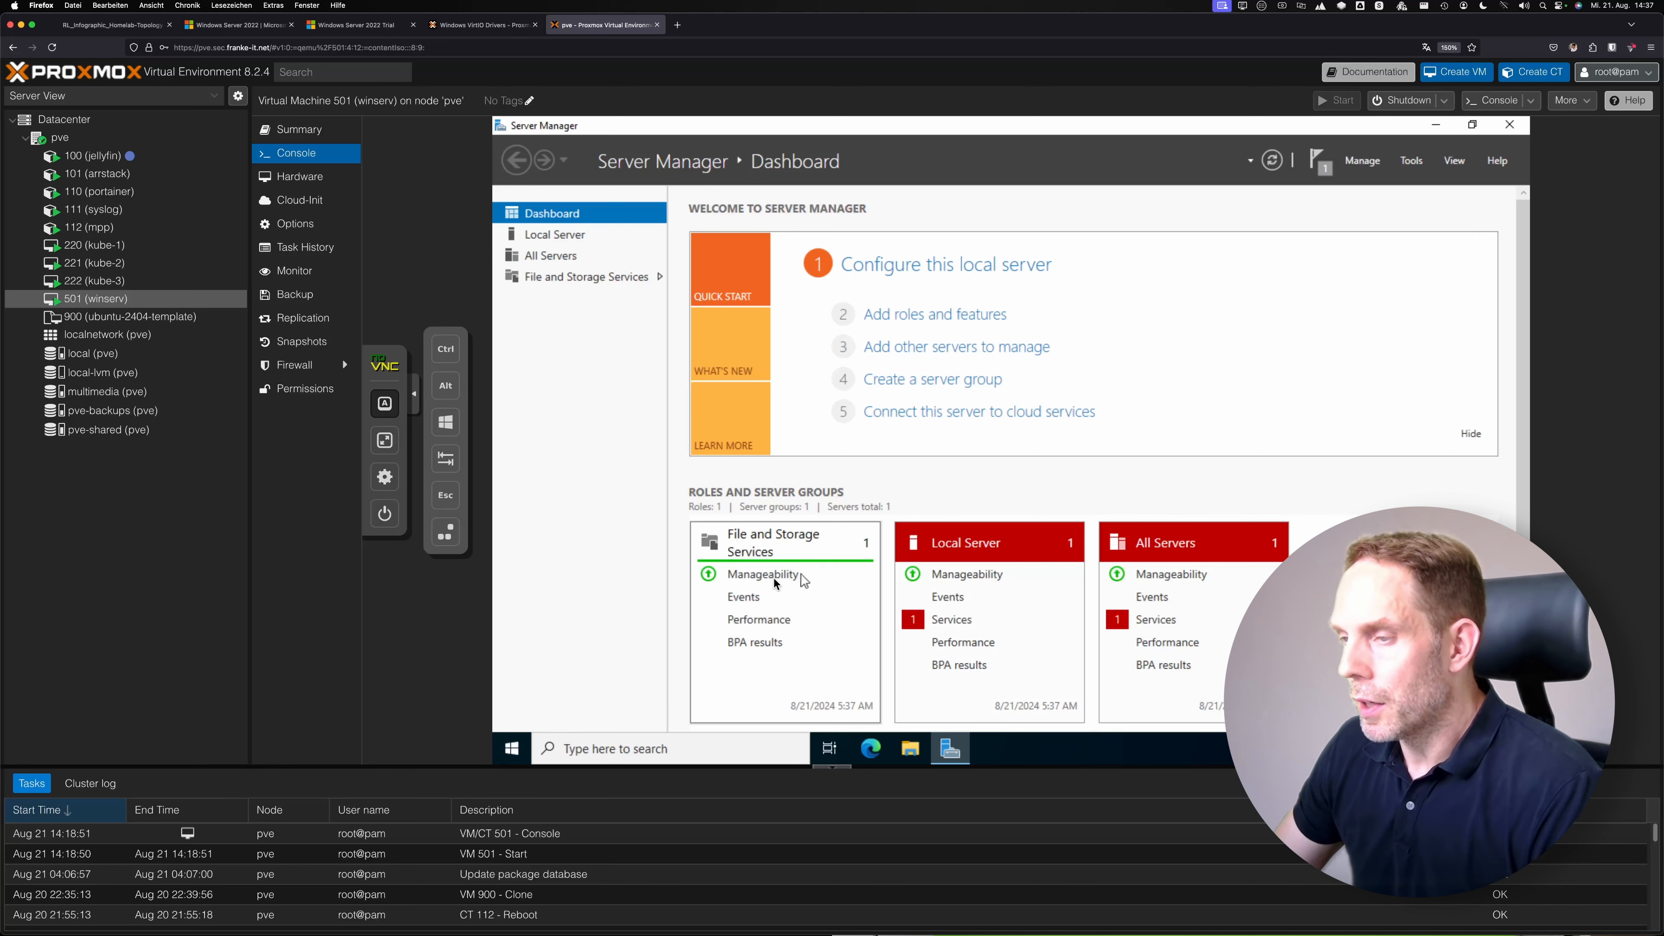
{"action": "right_click", "coordinate": [515, 748]}
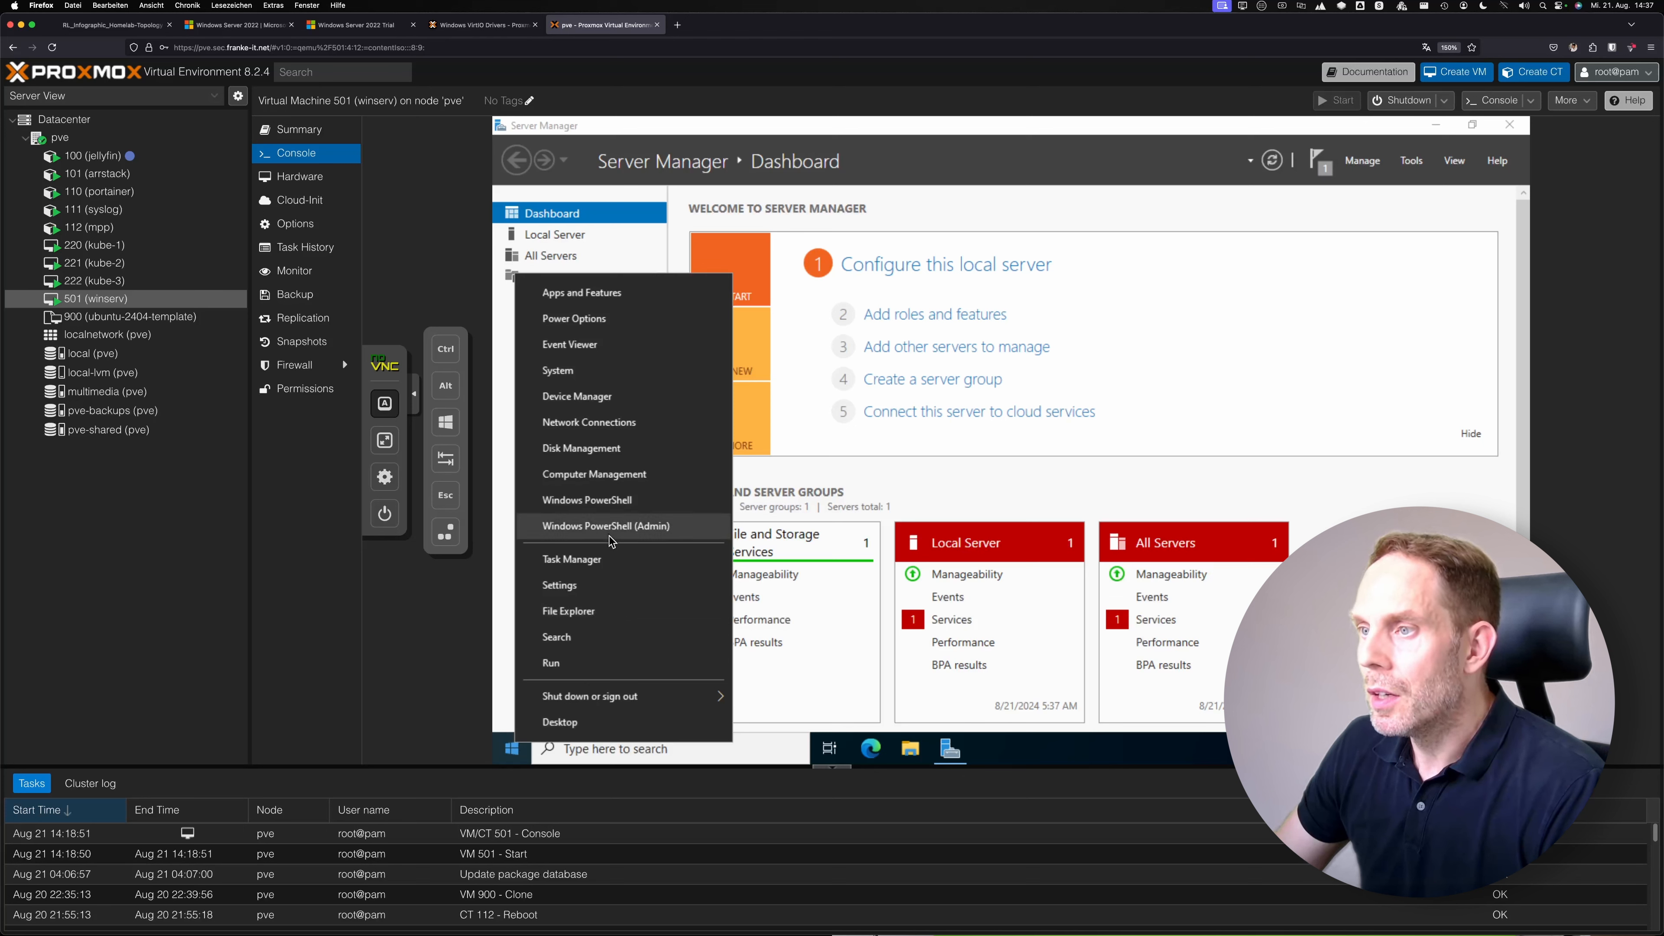
{"action": "left_click", "coordinate": [635, 474]}
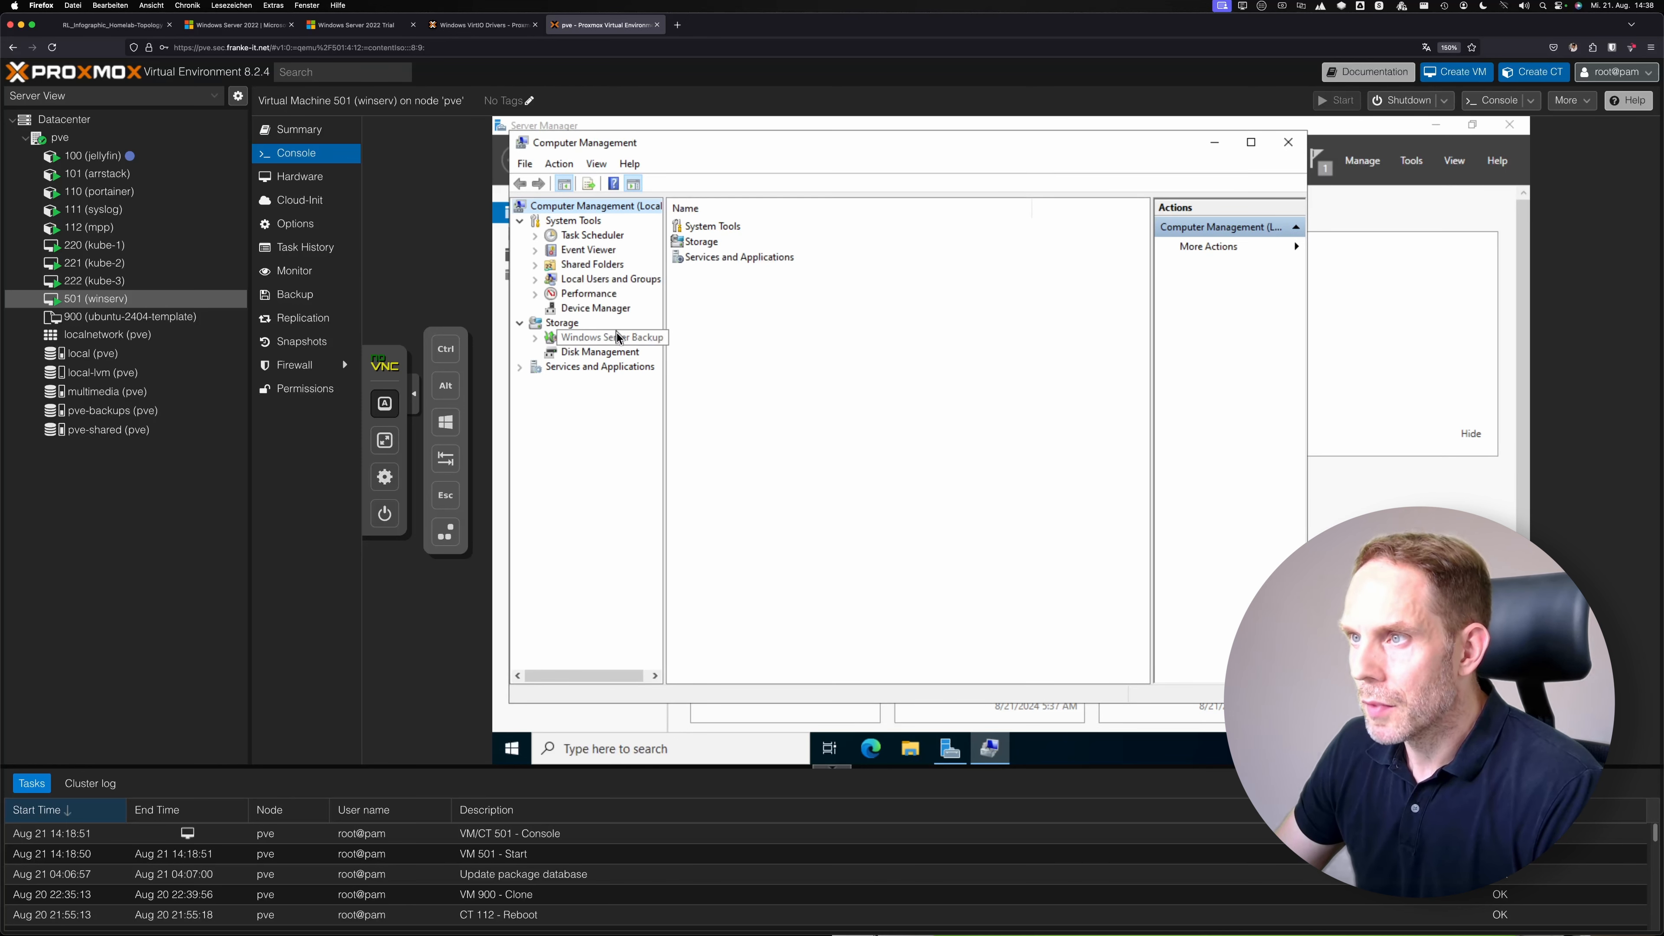
- Show the Services list and select the SNMP Service entry
{"action": "left_click", "coordinate": [520, 368]}
{"action": "left_click", "coordinate": [556, 397]}
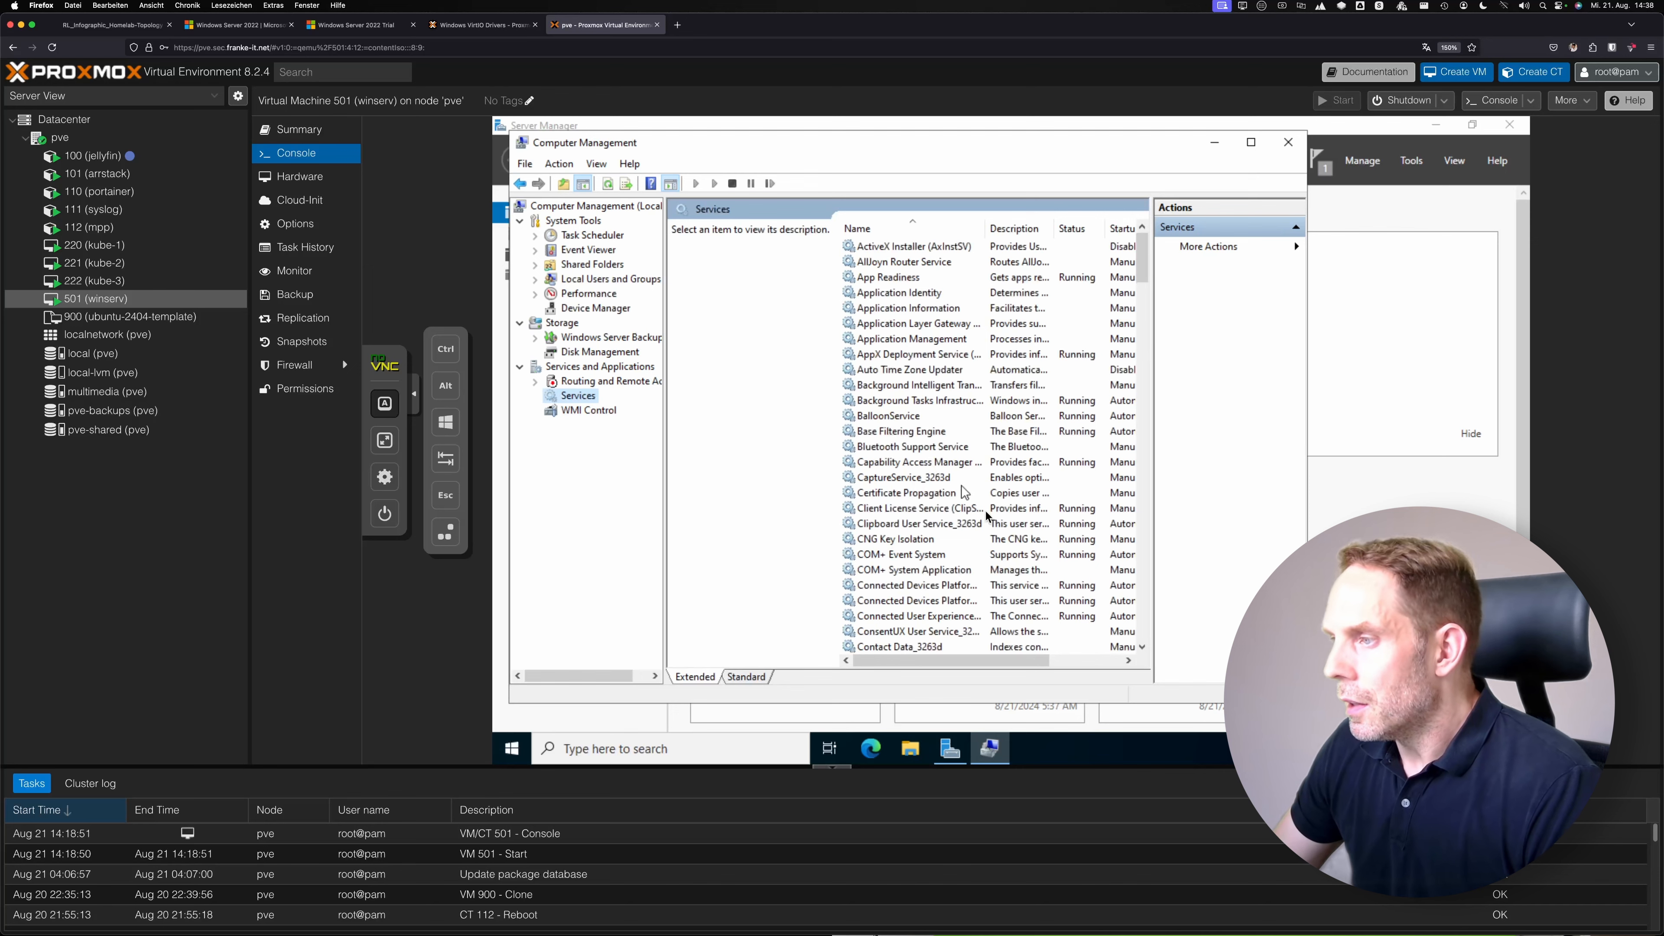
{"action": "scroll", "coordinate": [990, 518], "scroll_direction": "down", "scroll_amount": 12}
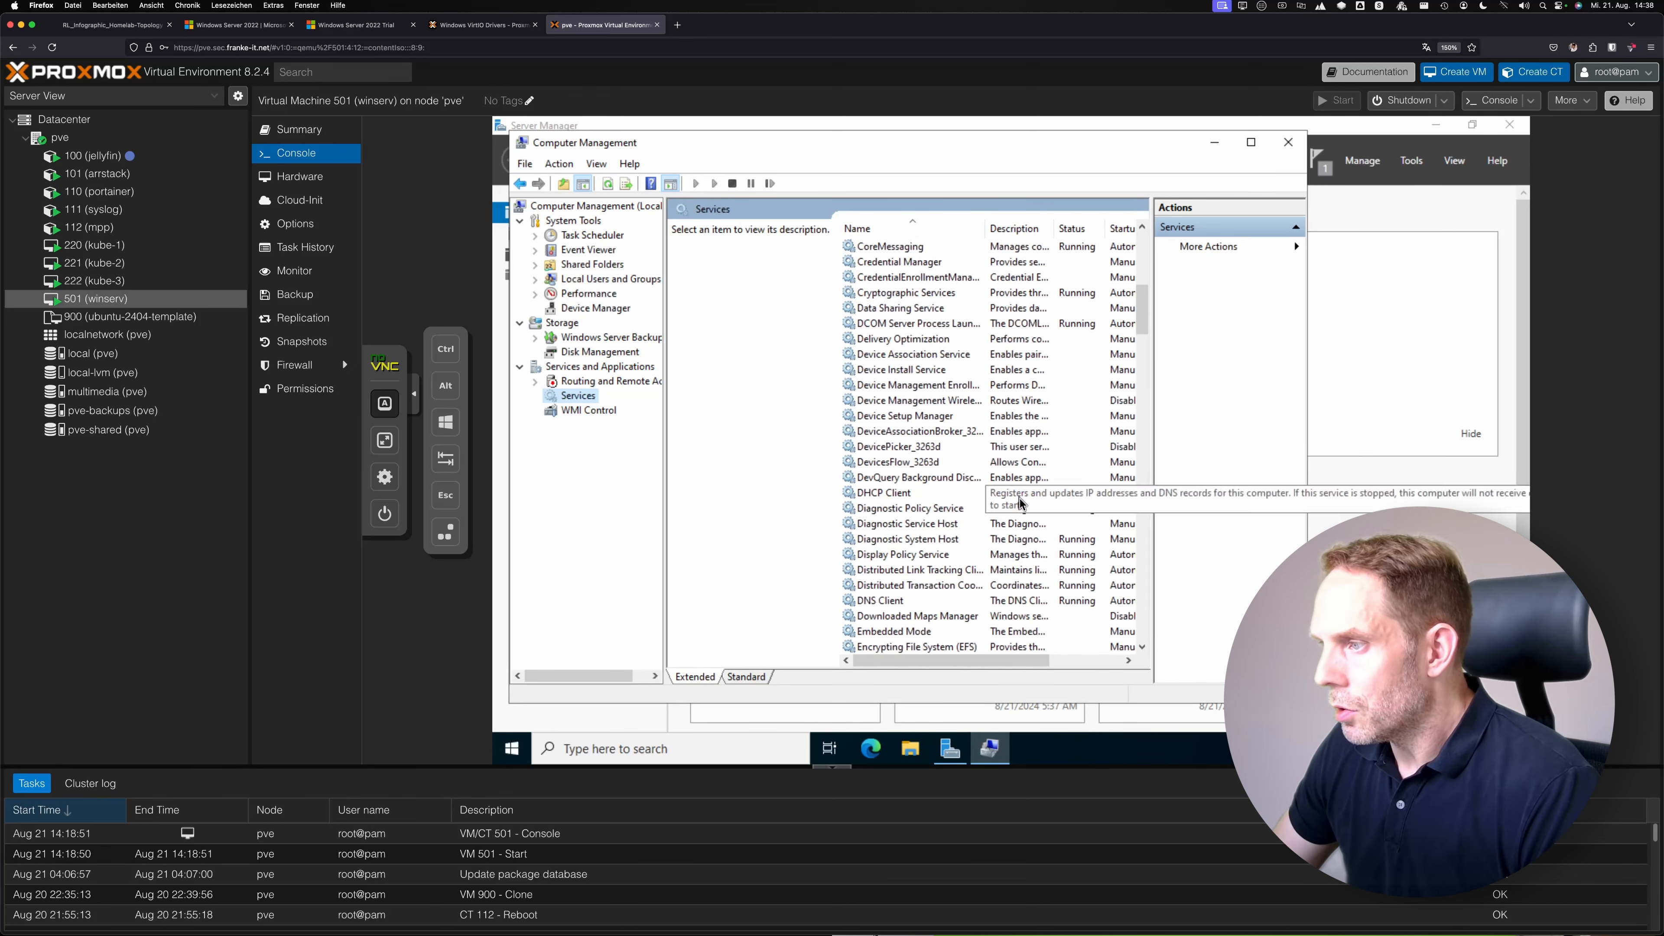
{"action": "scroll", "coordinate": [1019, 501], "scroll_direction": "down", "scroll_amount": 20}
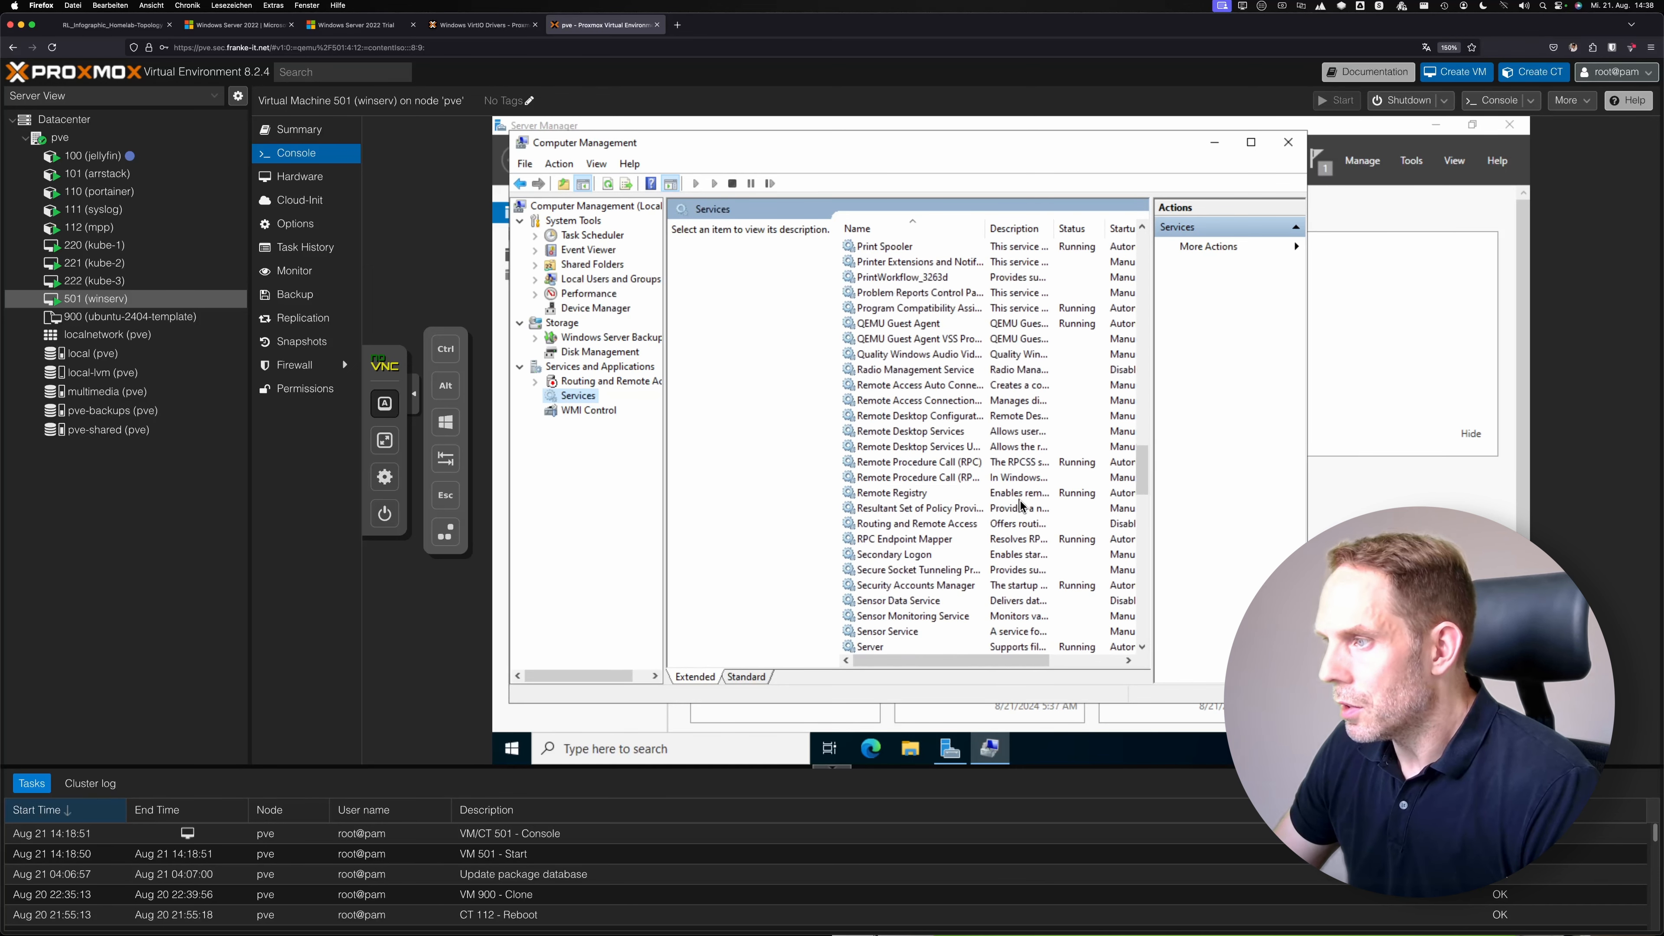
{"action": "scroll", "coordinate": [1020, 501], "scroll_direction": "down", "scroll_amount": 2}
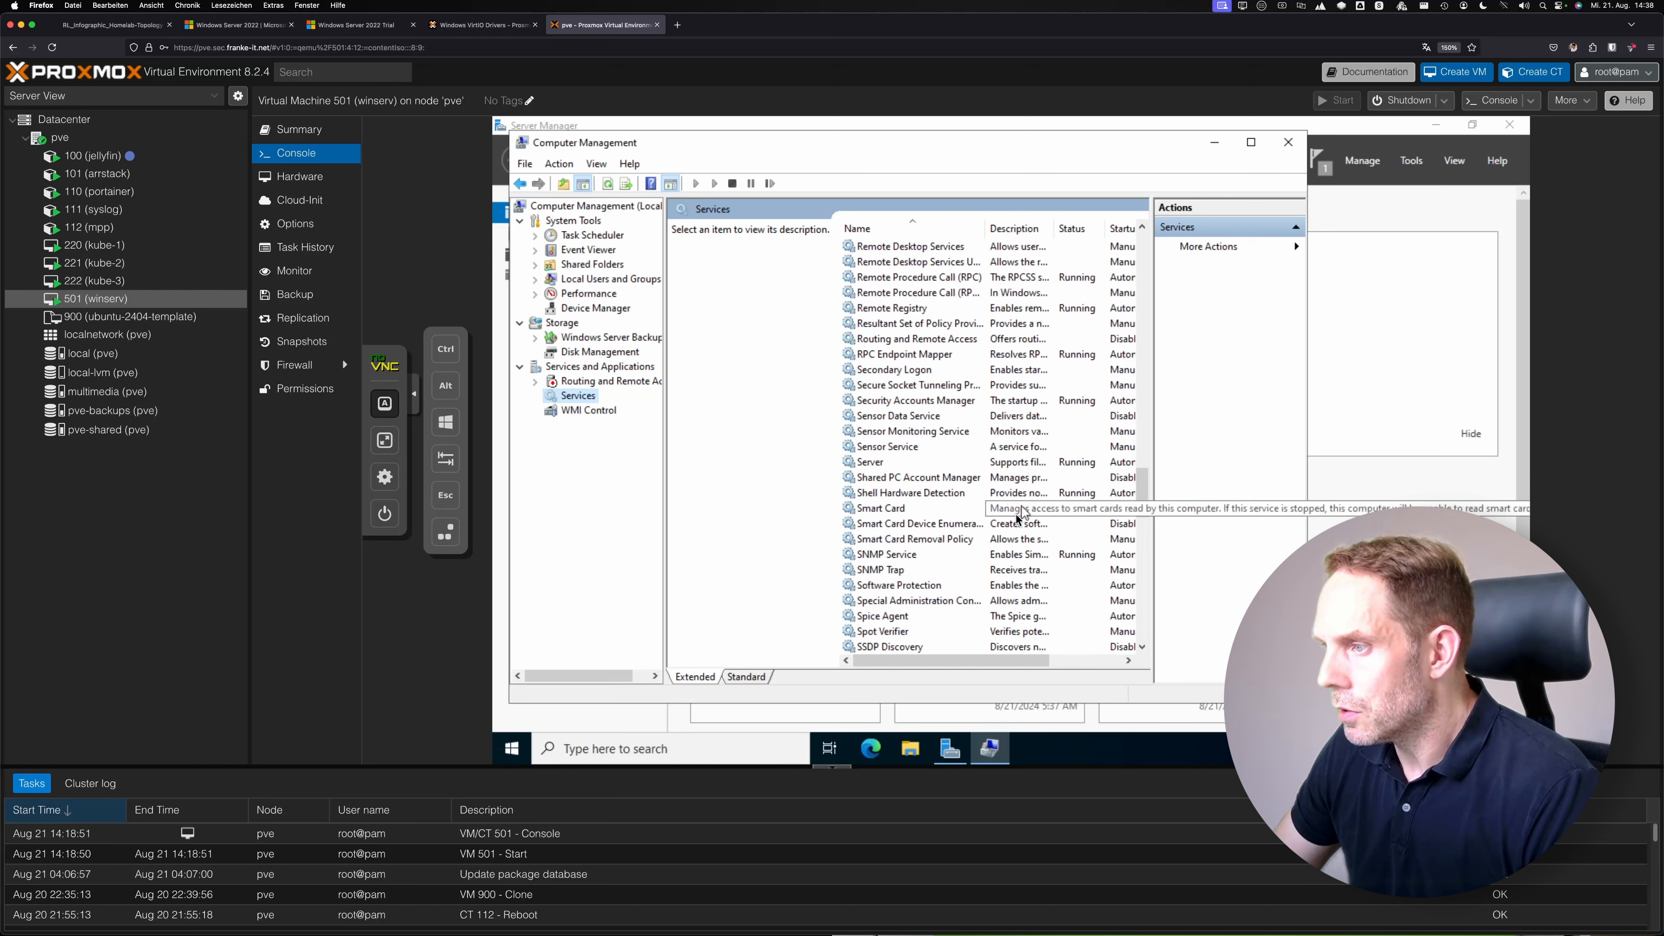
{"action": "left_click", "coordinate": [912, 557]}
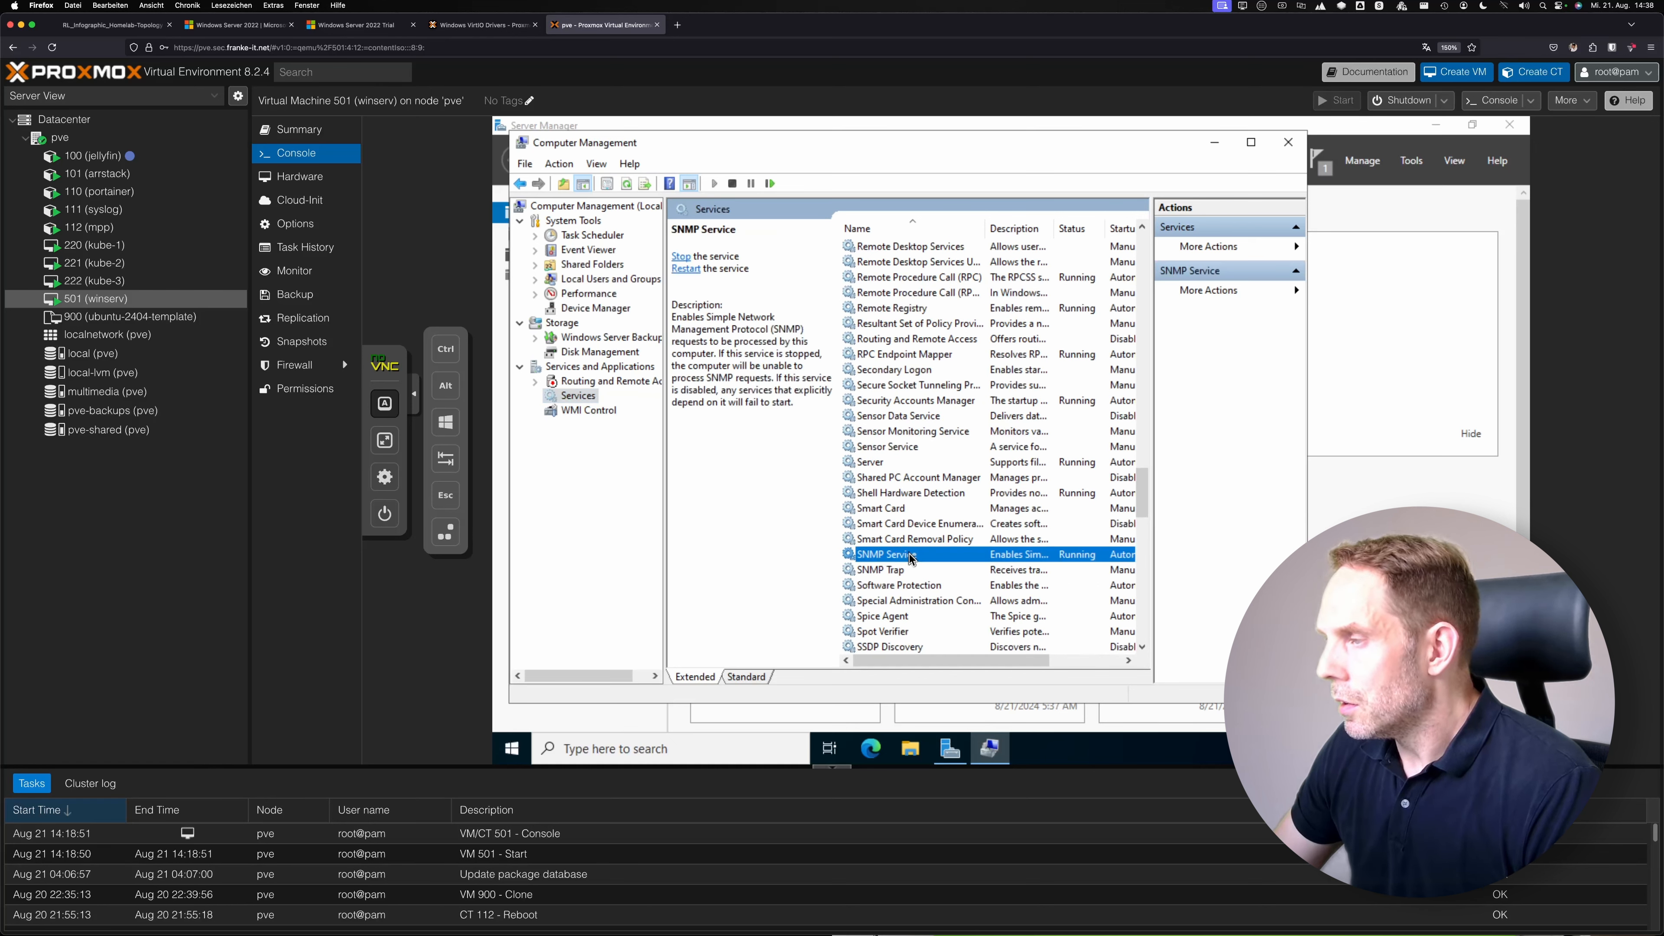
{"action": "right_click", "coordinate": [912, 556]}
- In SNMP Service properties, enable the Physical agent service and apply the change
{"action": "left_click", "coordinate": [992, 521]}
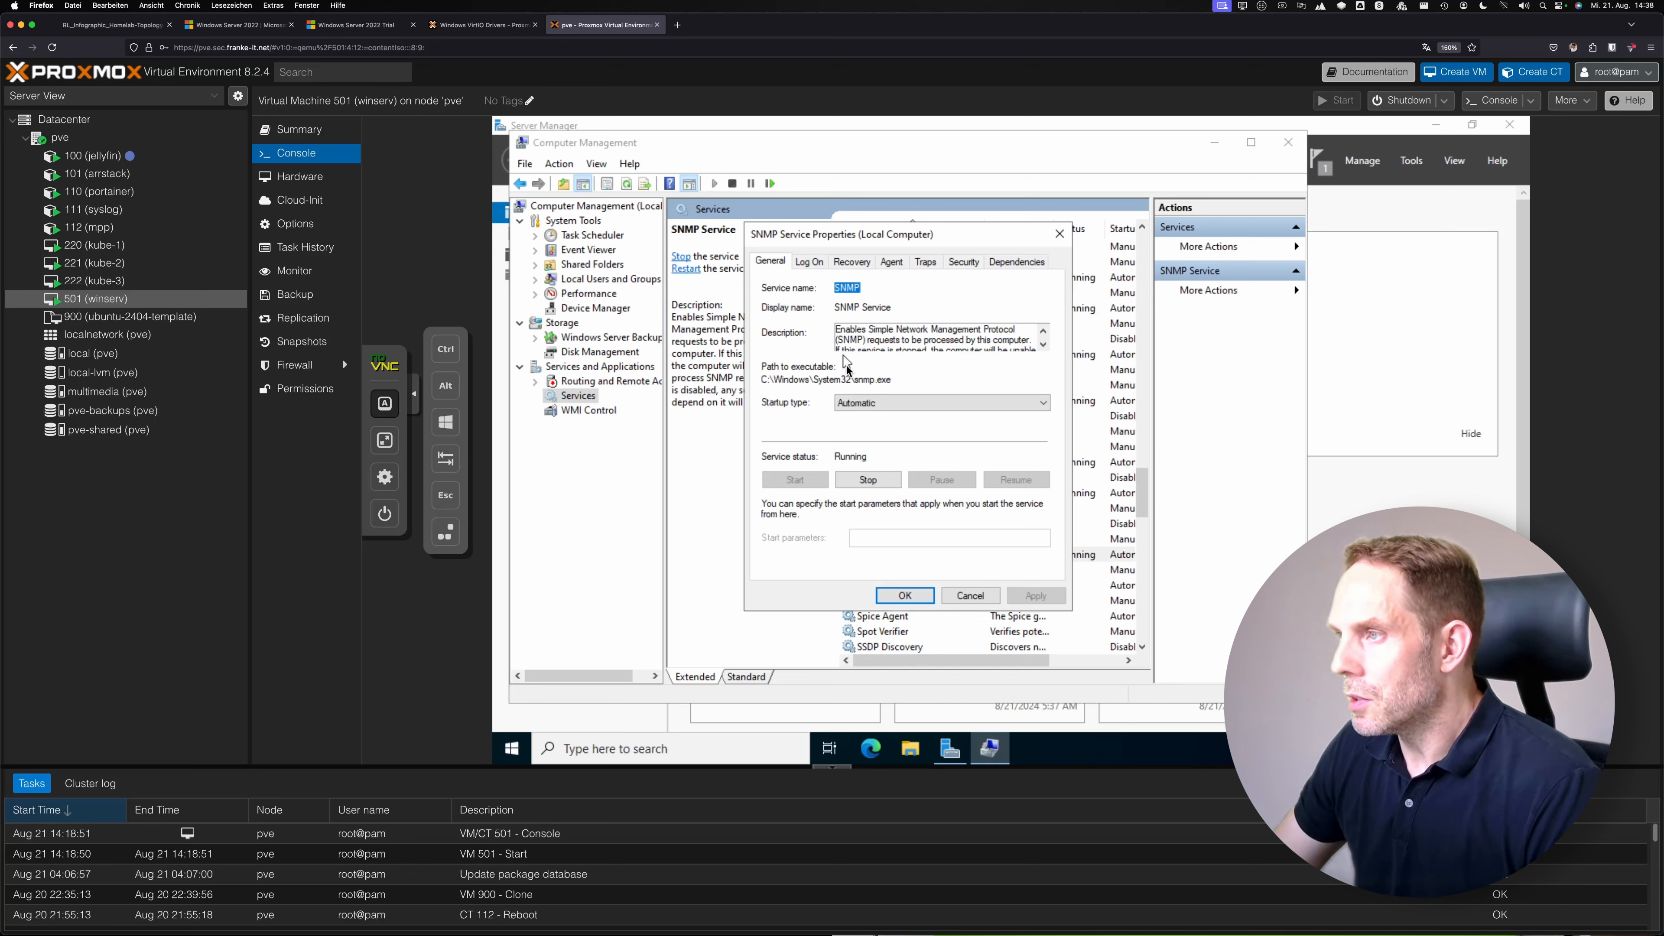
{"action": "left_click", "coordinate": [808, 262]}
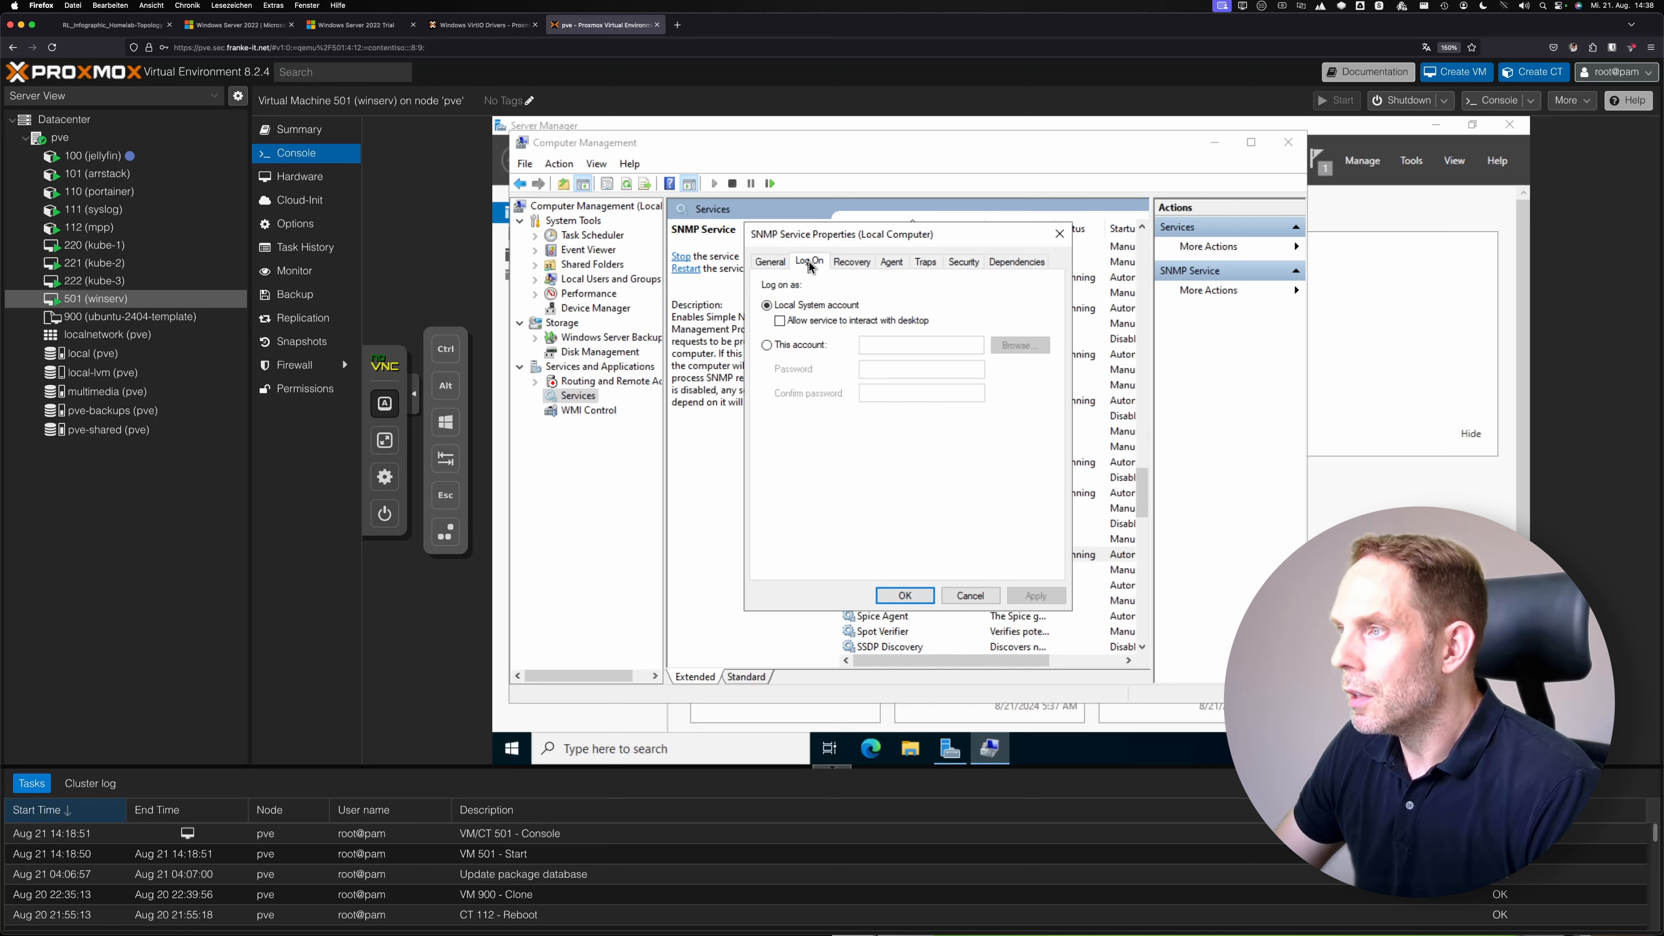
{"action": "left_click", "coordinate": [845, 266]}
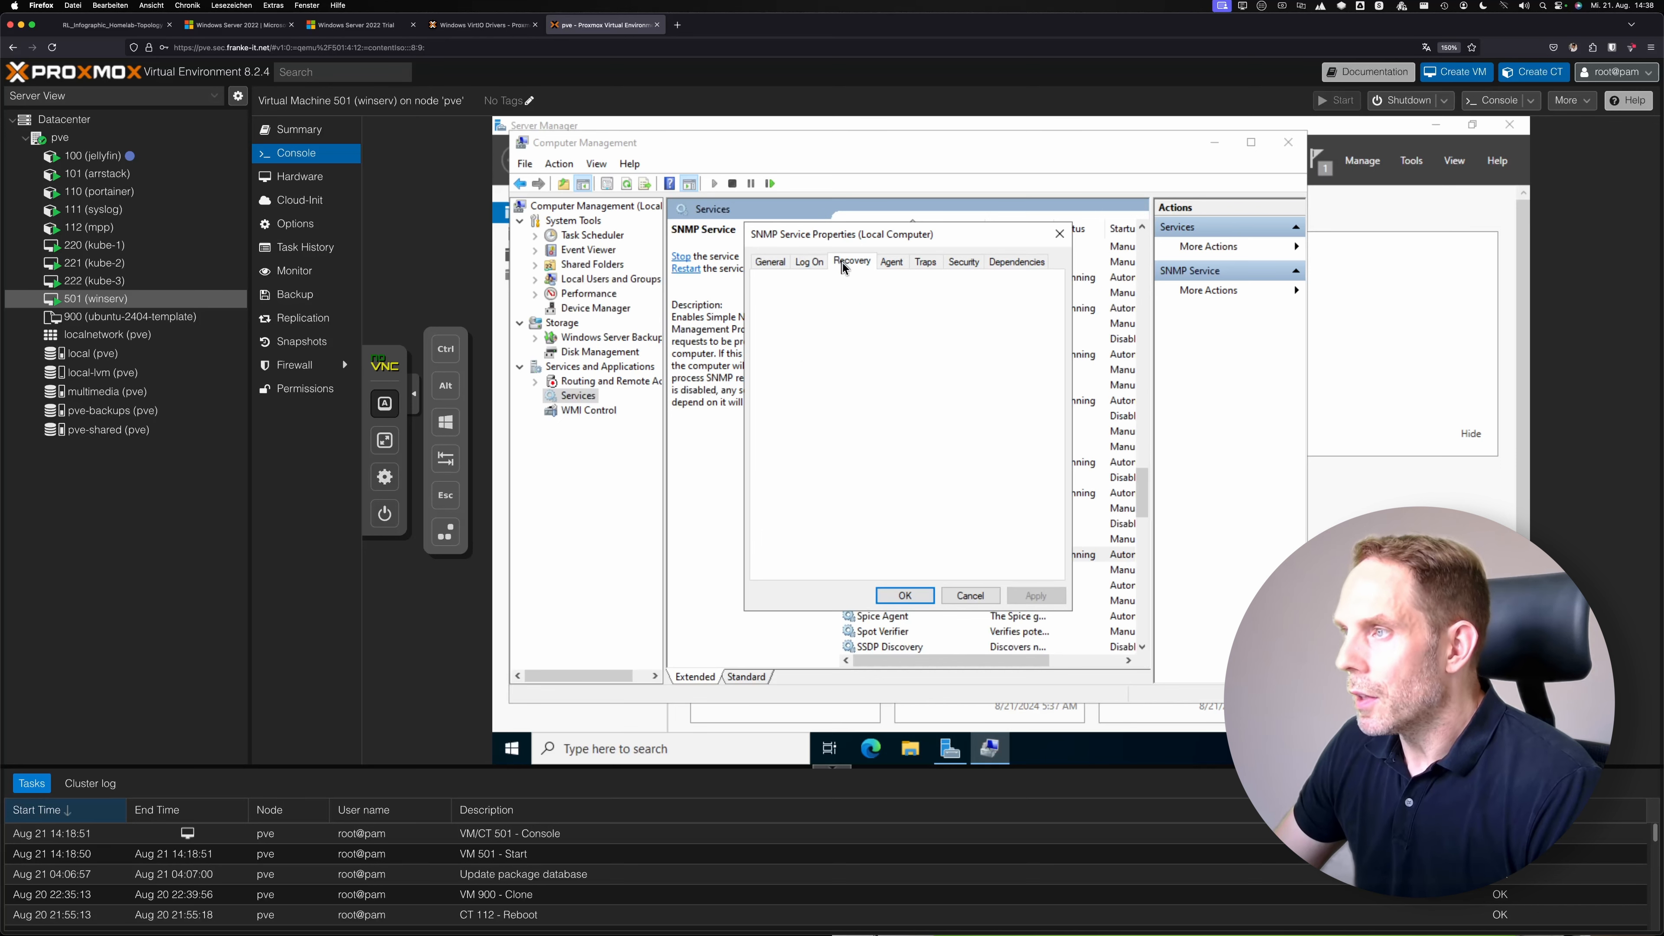
{"action": "left_click", "coordinate": [891, 264]}
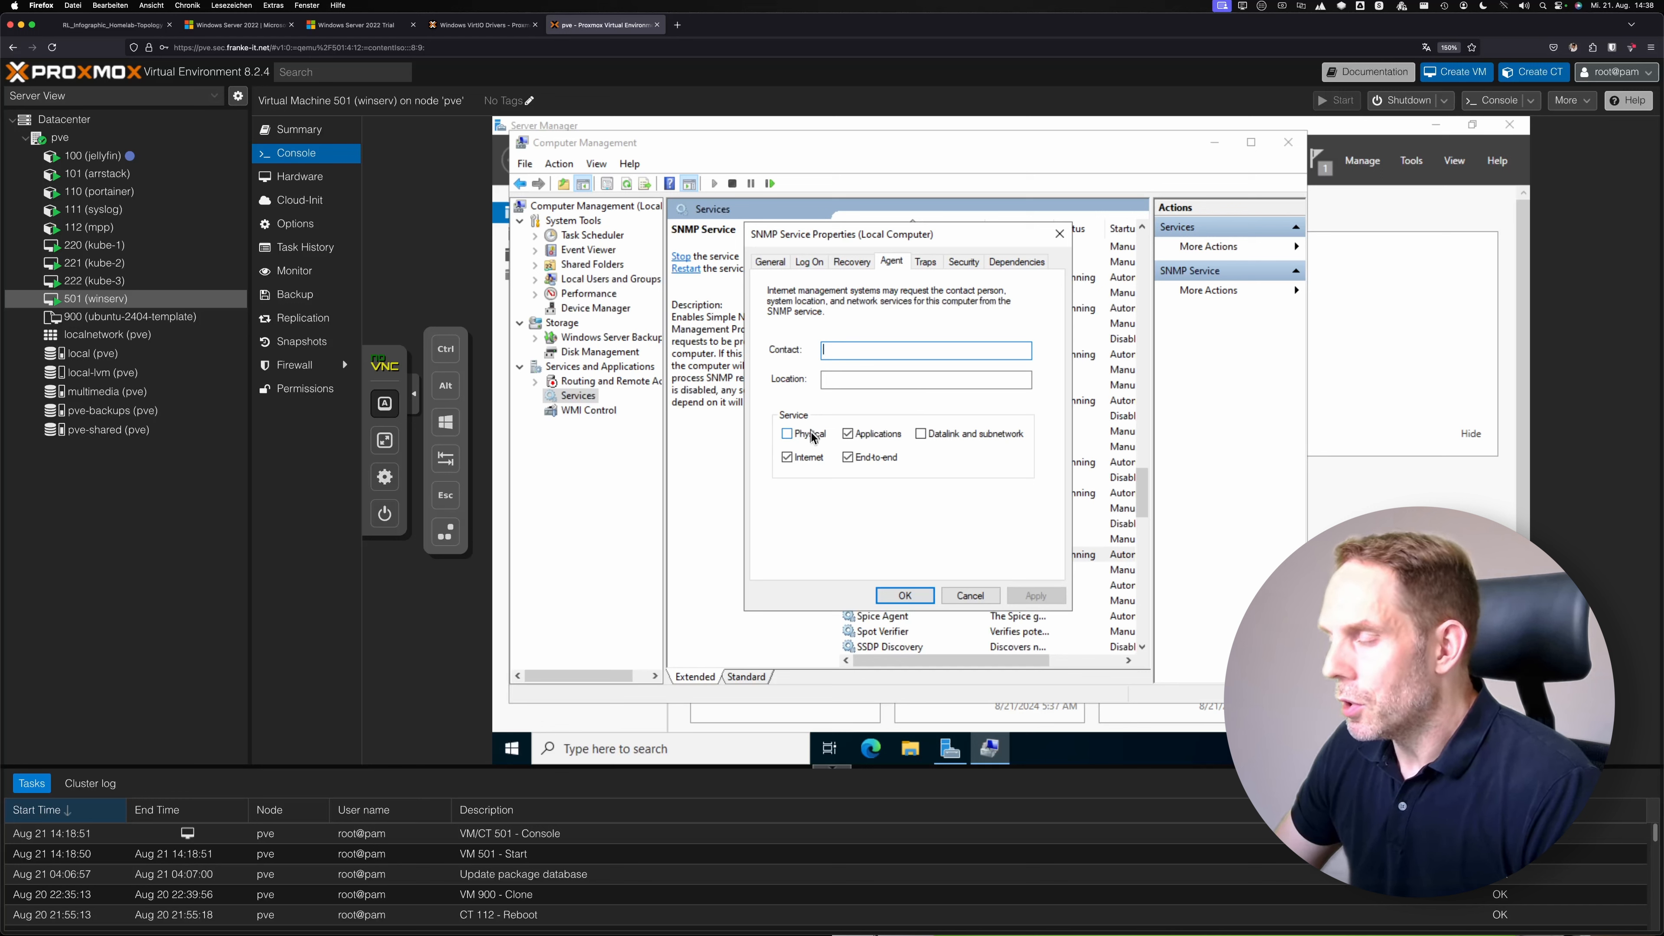
{"action": "left_click", "coordinate": [789, 437]}
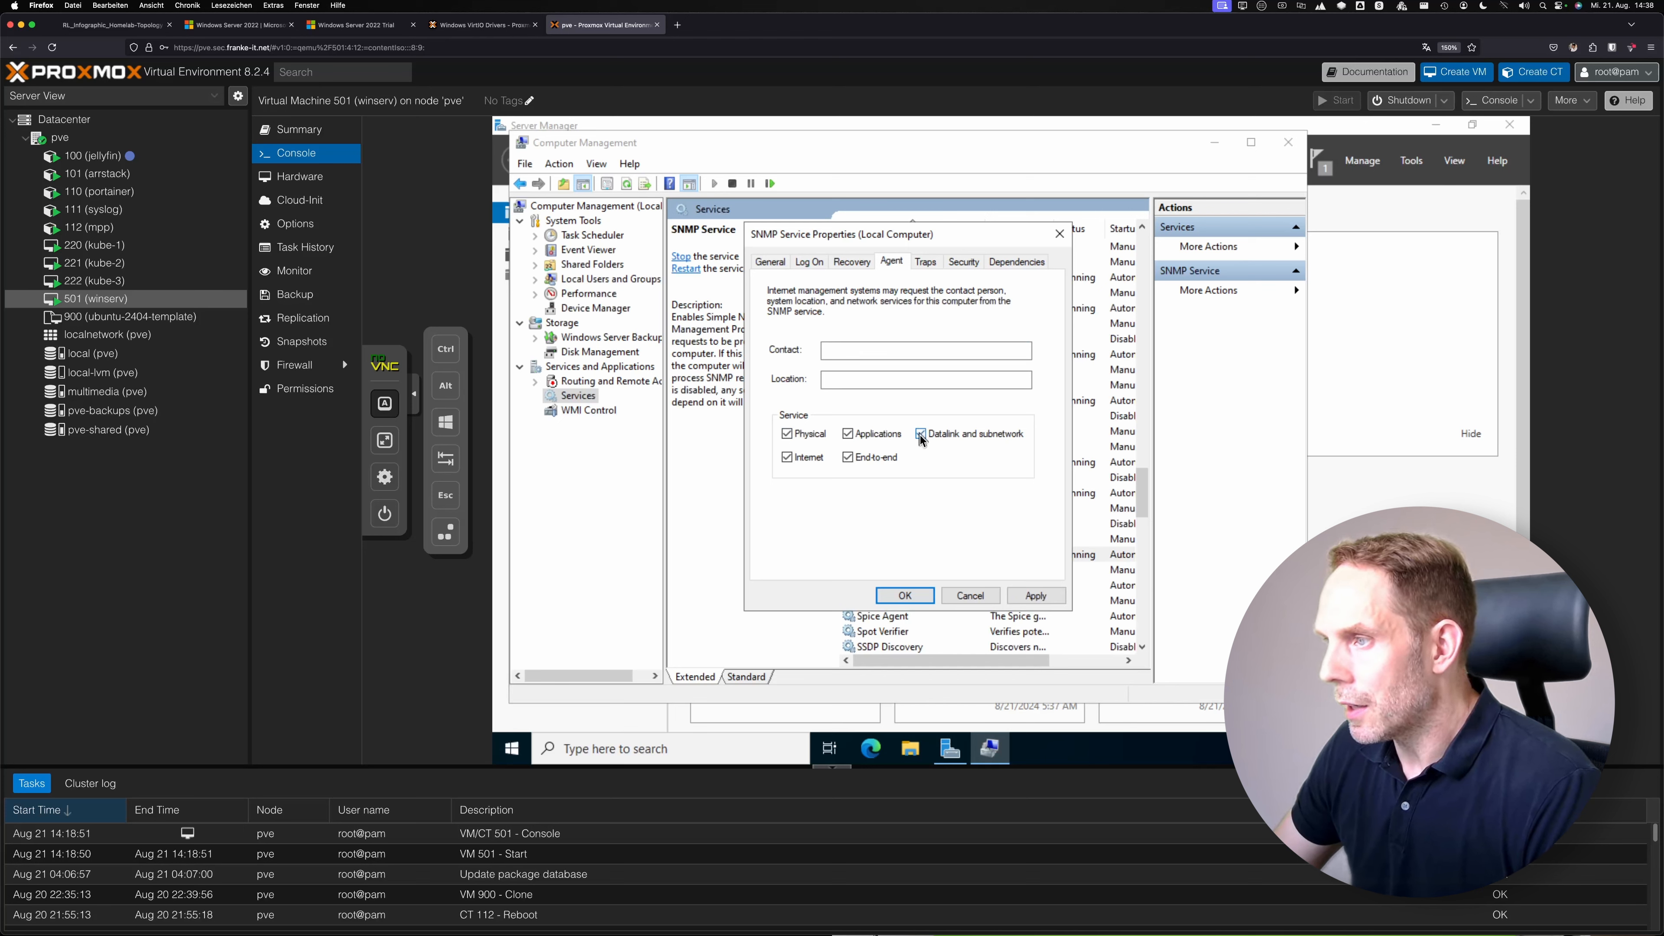
{"action": "left_click", "coordinate": [1036, 596]}
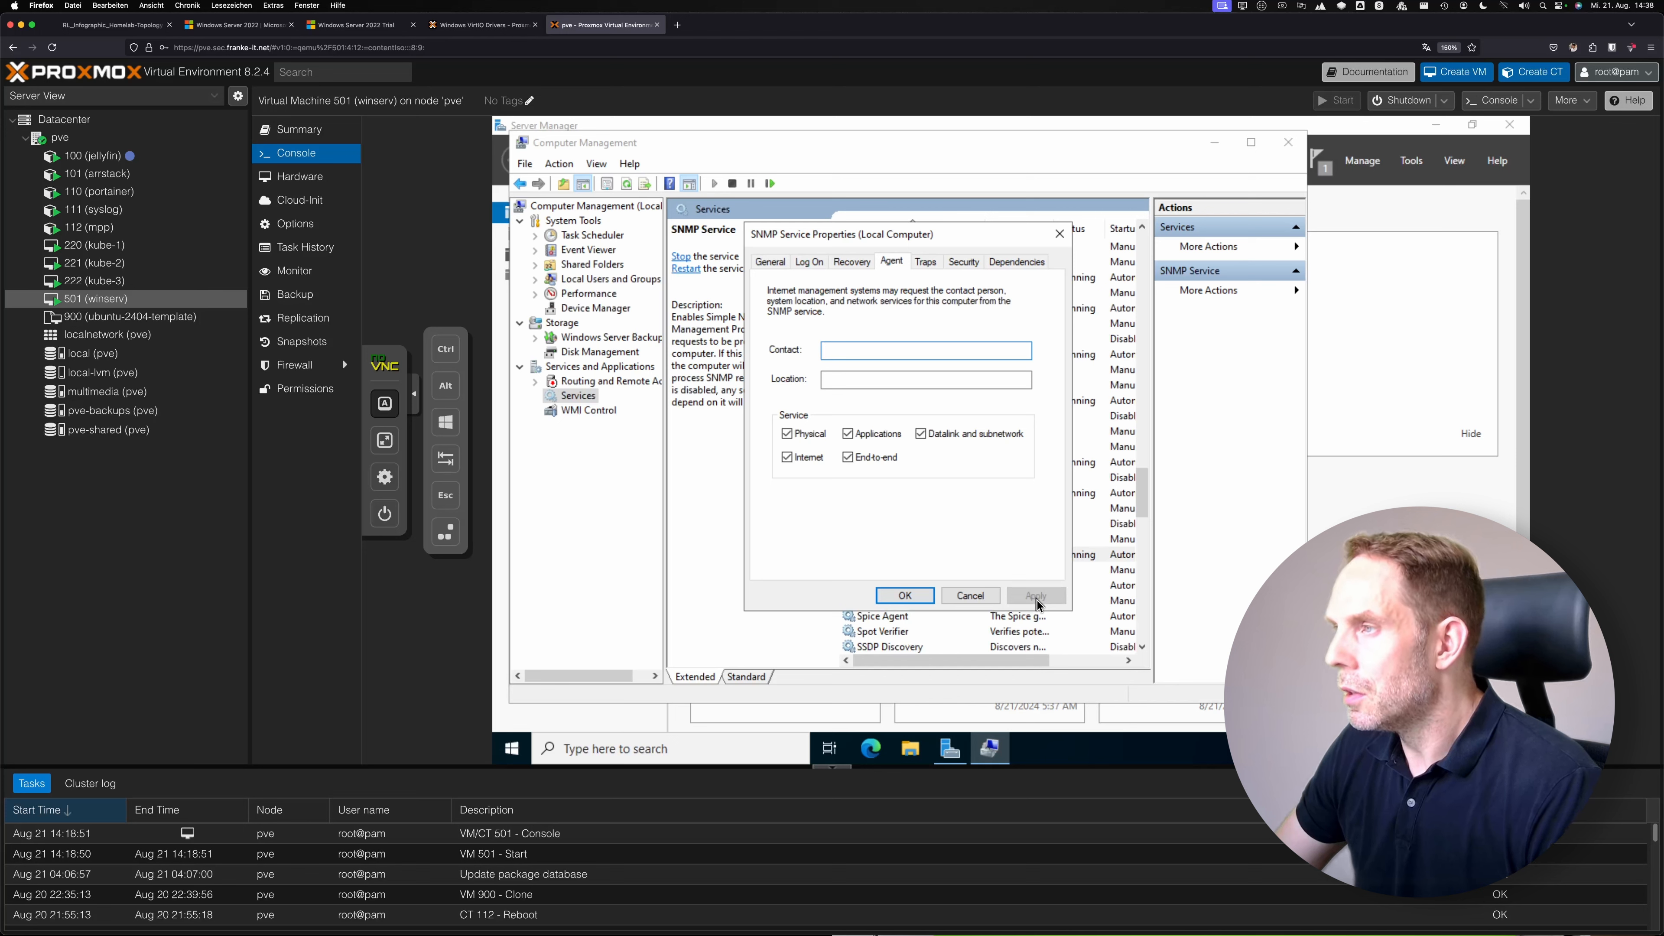
{"action": "left_click", "coordinate": [926, 262]}
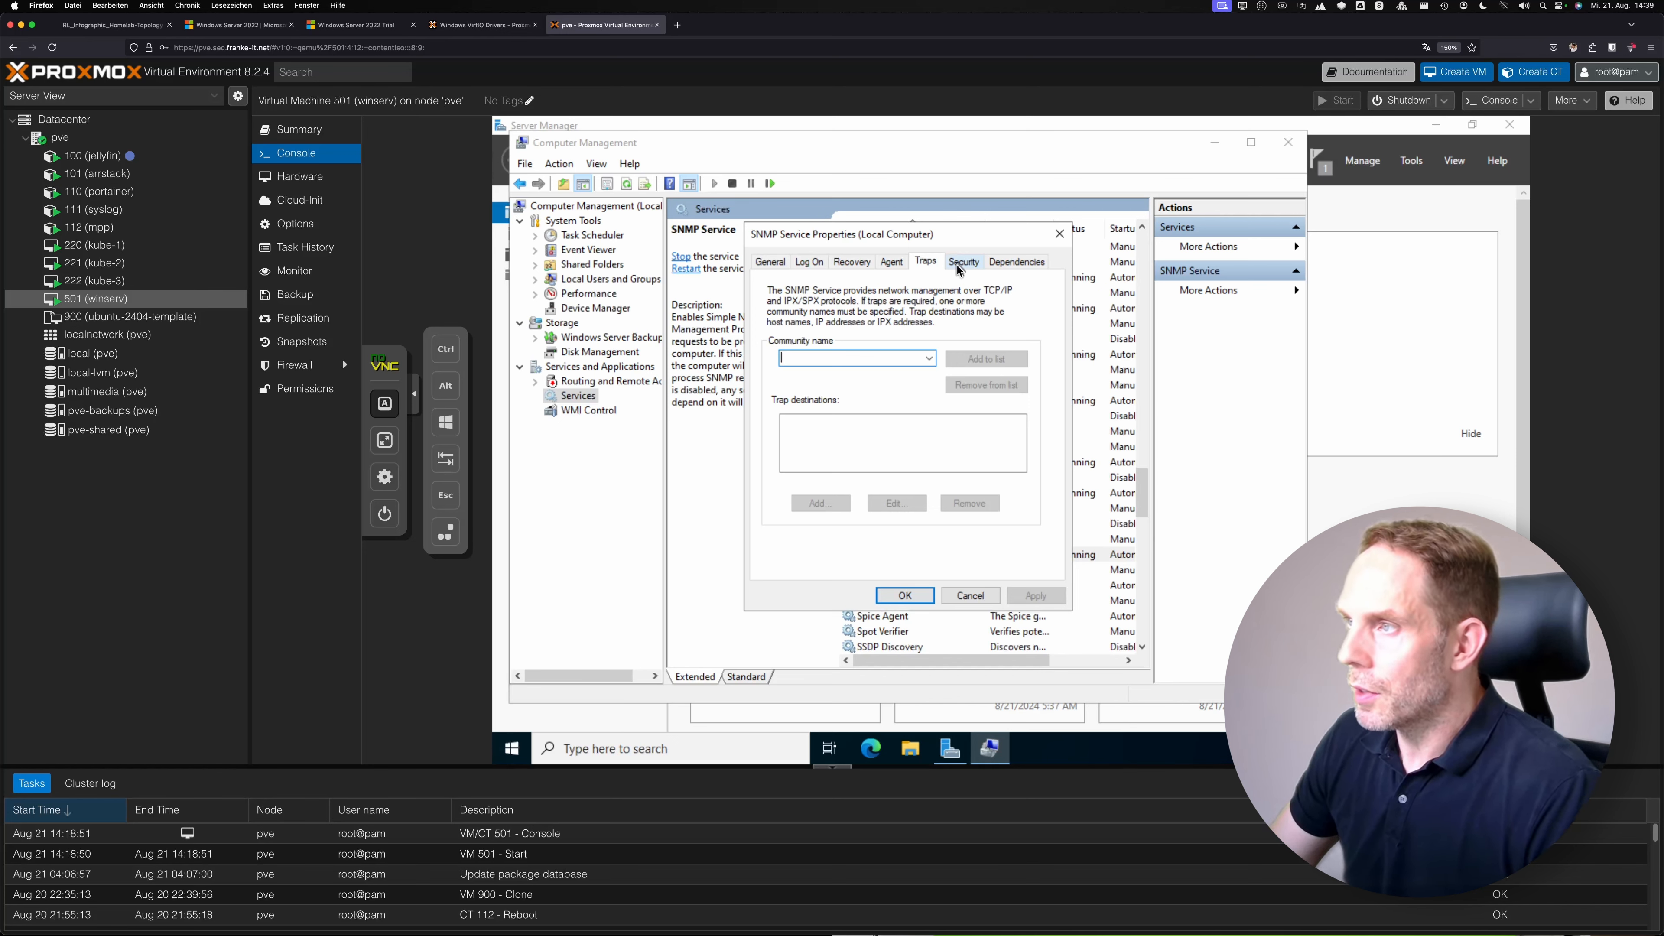
- Set SNMP security to accept packets from any host and apply
{"action": "left_click", "coordinate": [963, 262]}
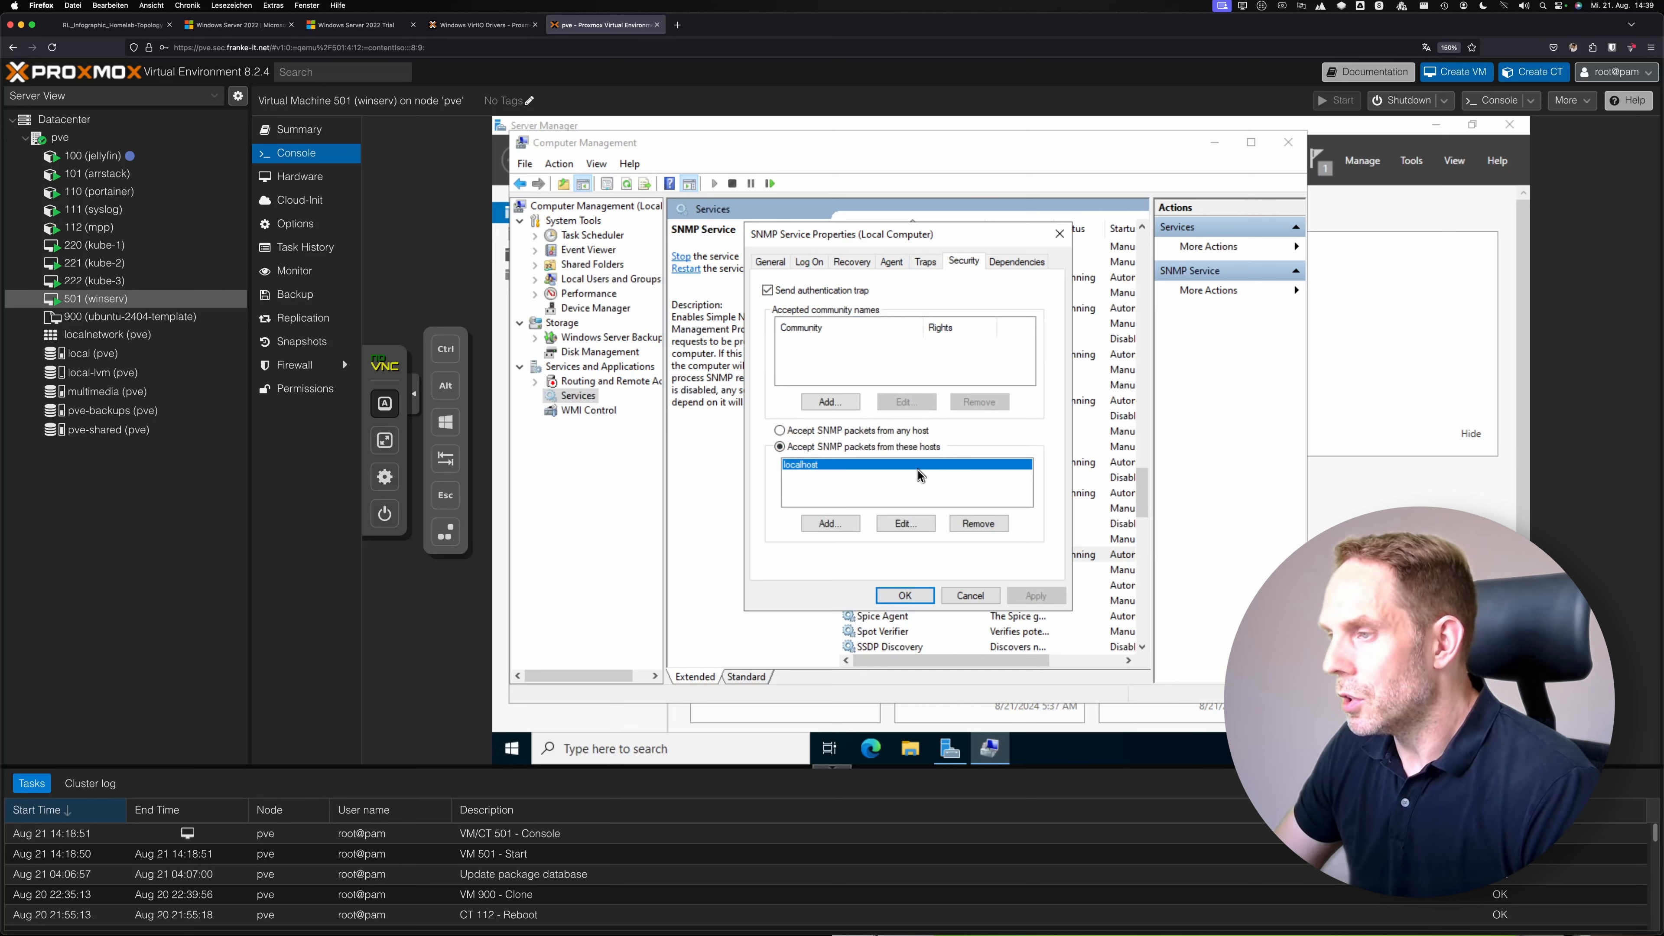
{"action": "left_click", "coordinate": [874, 432]}
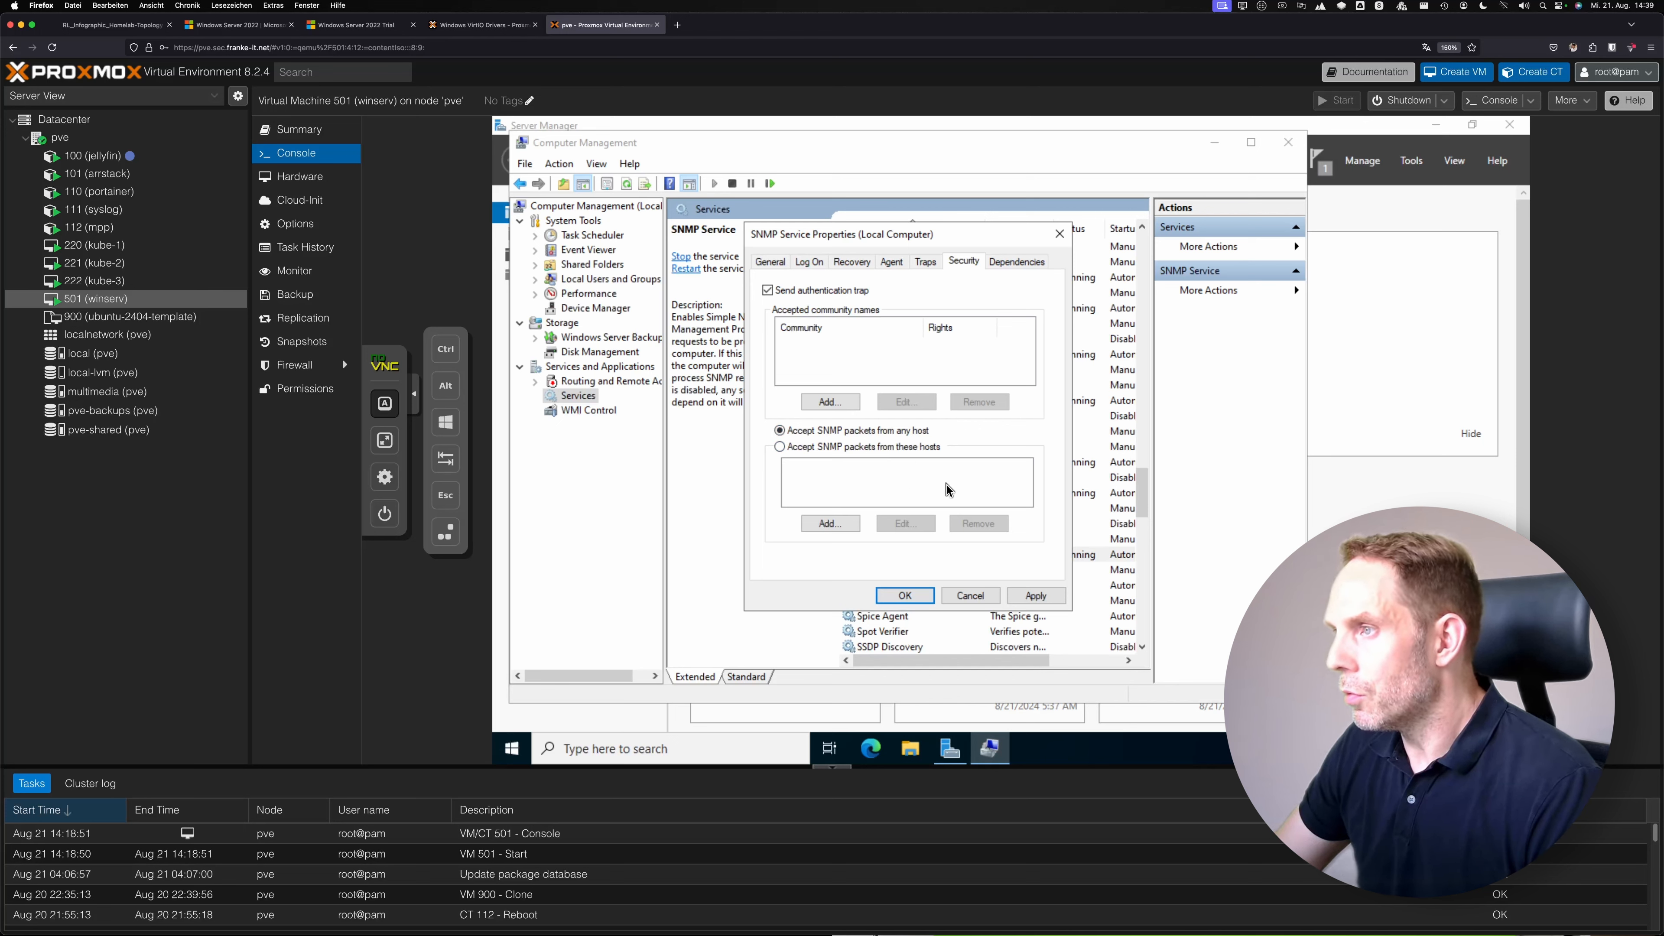
{"action": "left_click", "coordinate": [1036, 595]}
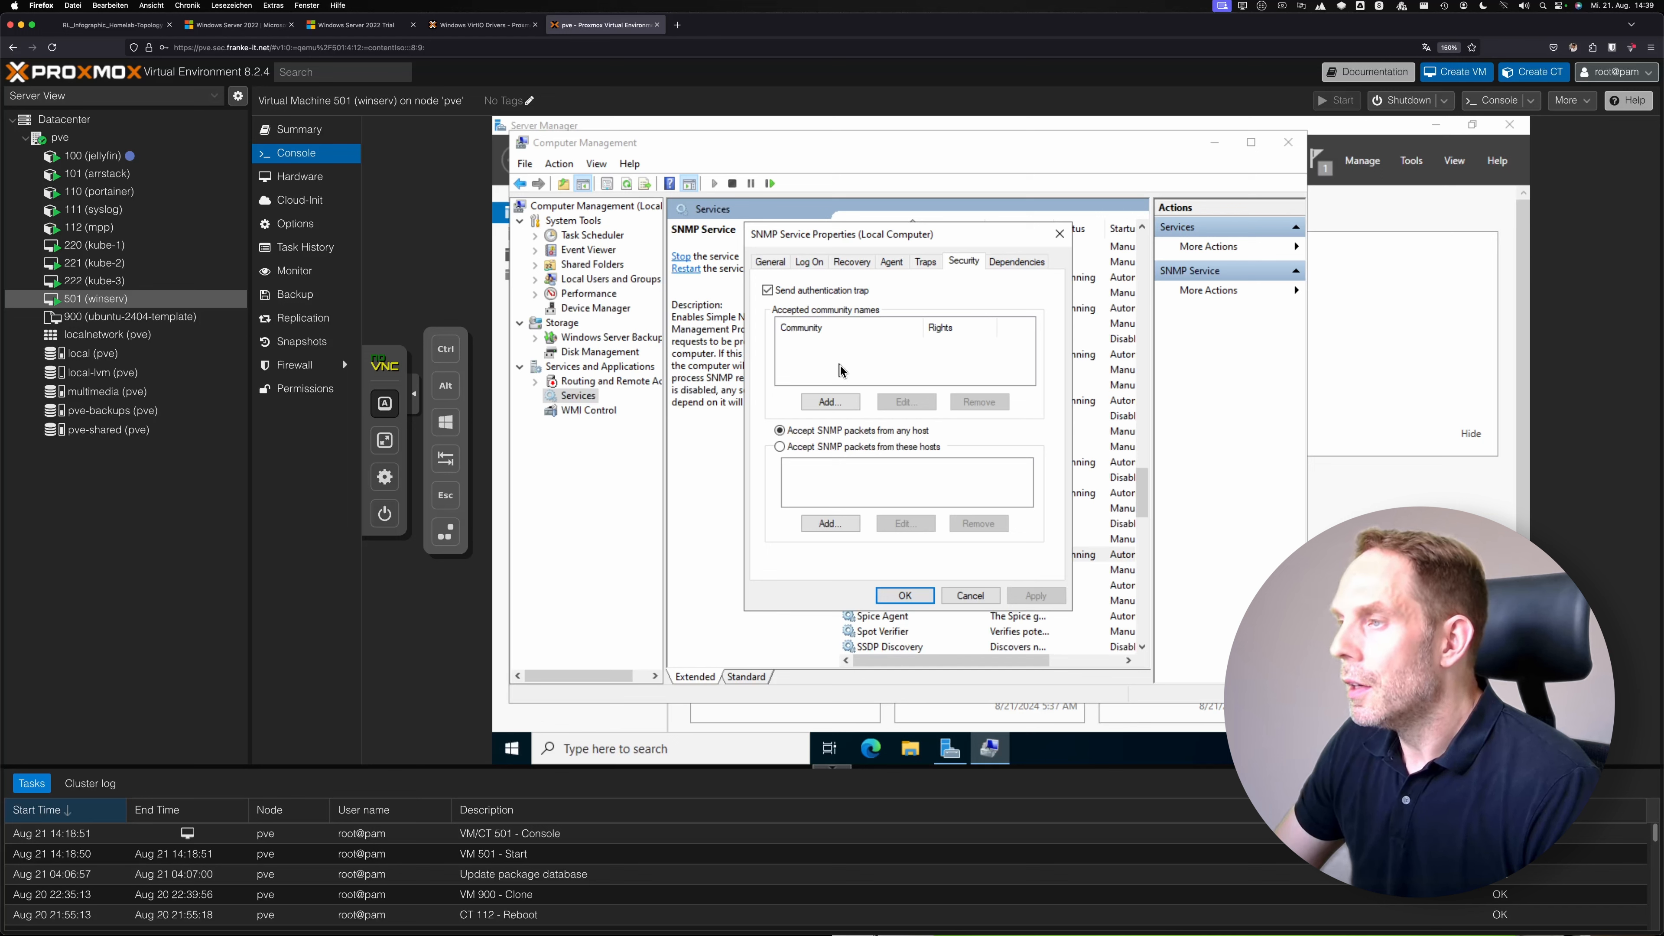
- Add the read-only community 'public', apply, and close the SNMP Service properties
{"action": "left_click", "coordinate": [835, 401]}
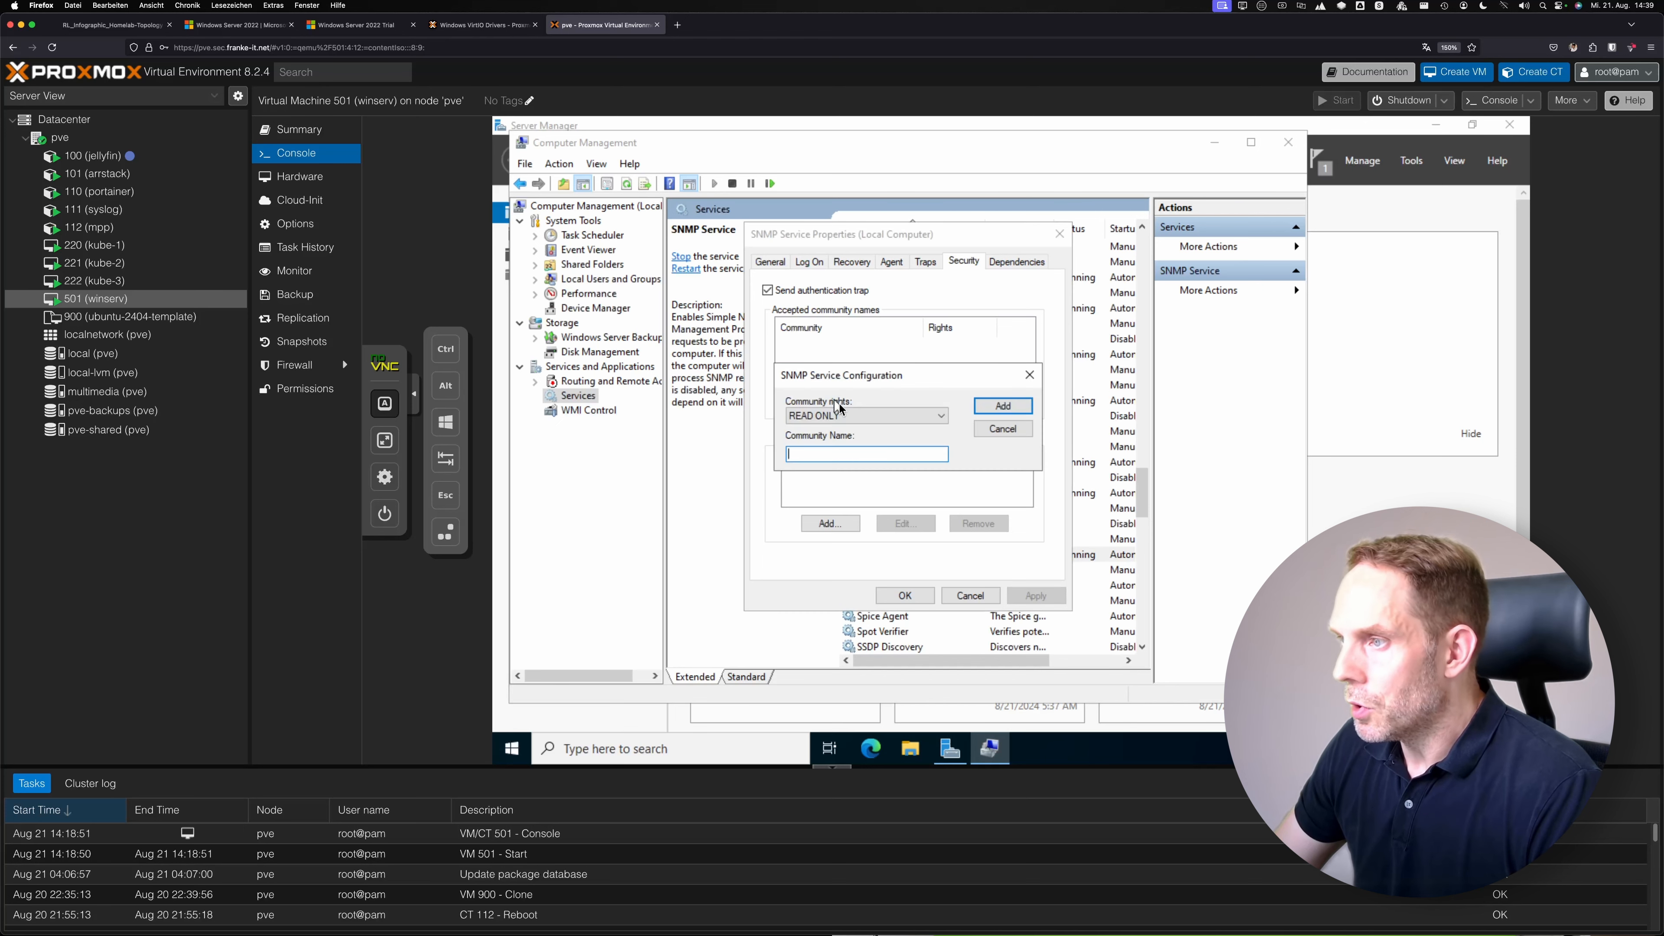
{"action": "type", "text": "public"}
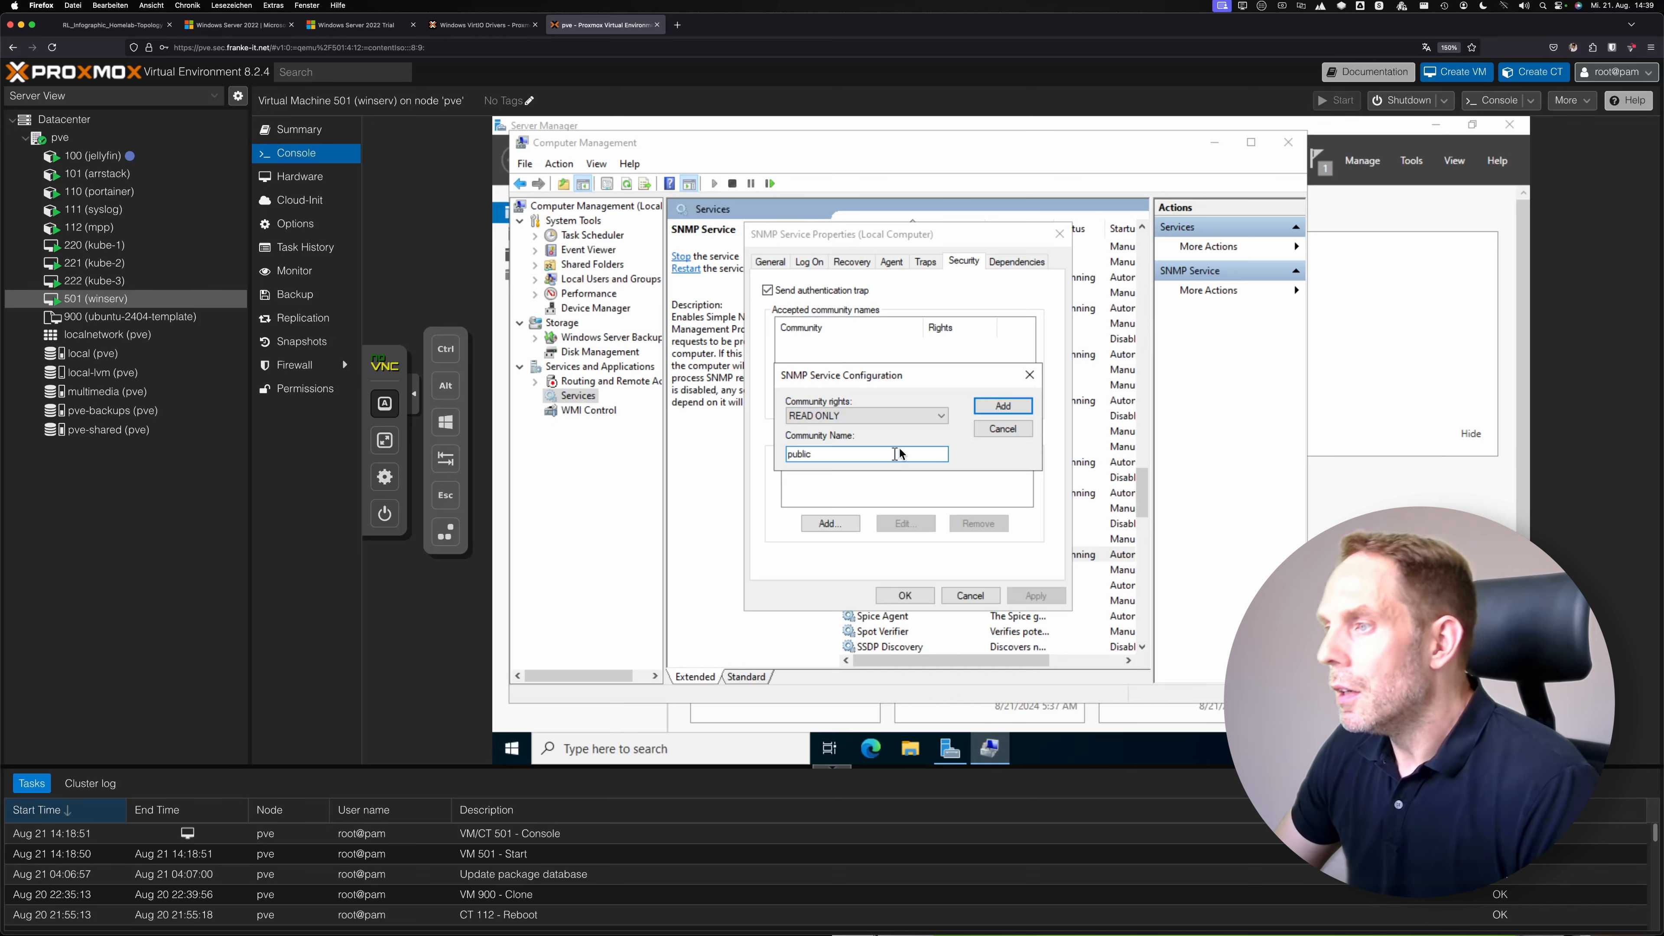
{"action": "left_click", "coordinate": [1022, 407]}
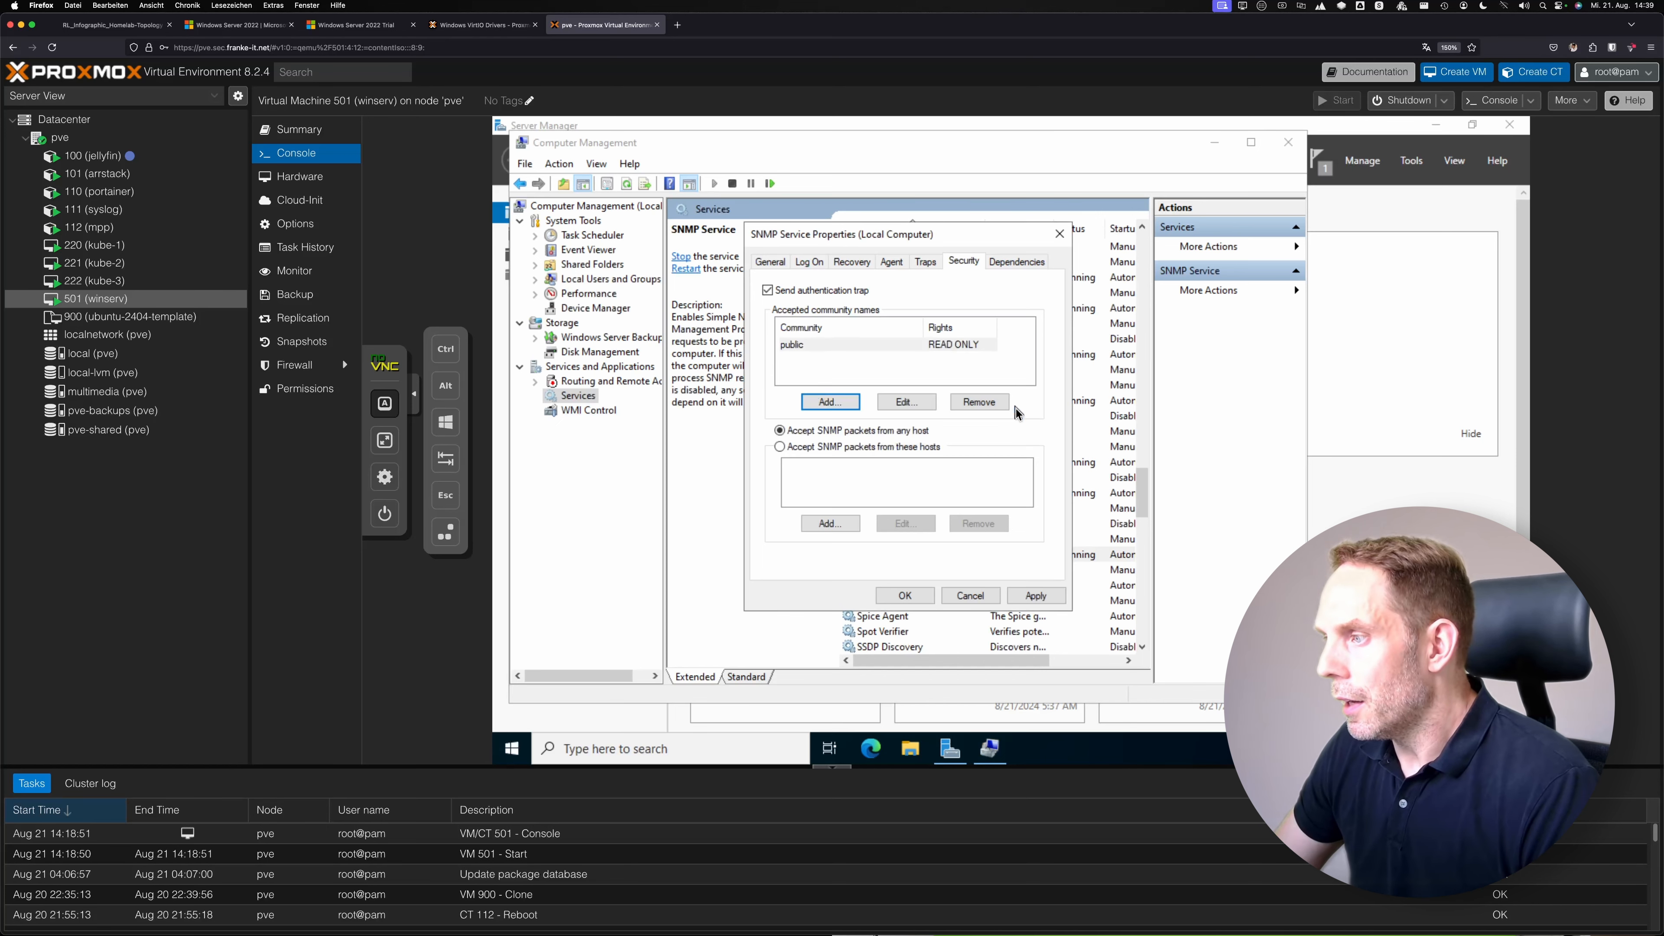
{"action": "left_click", "coordinate": [1047, 600]}
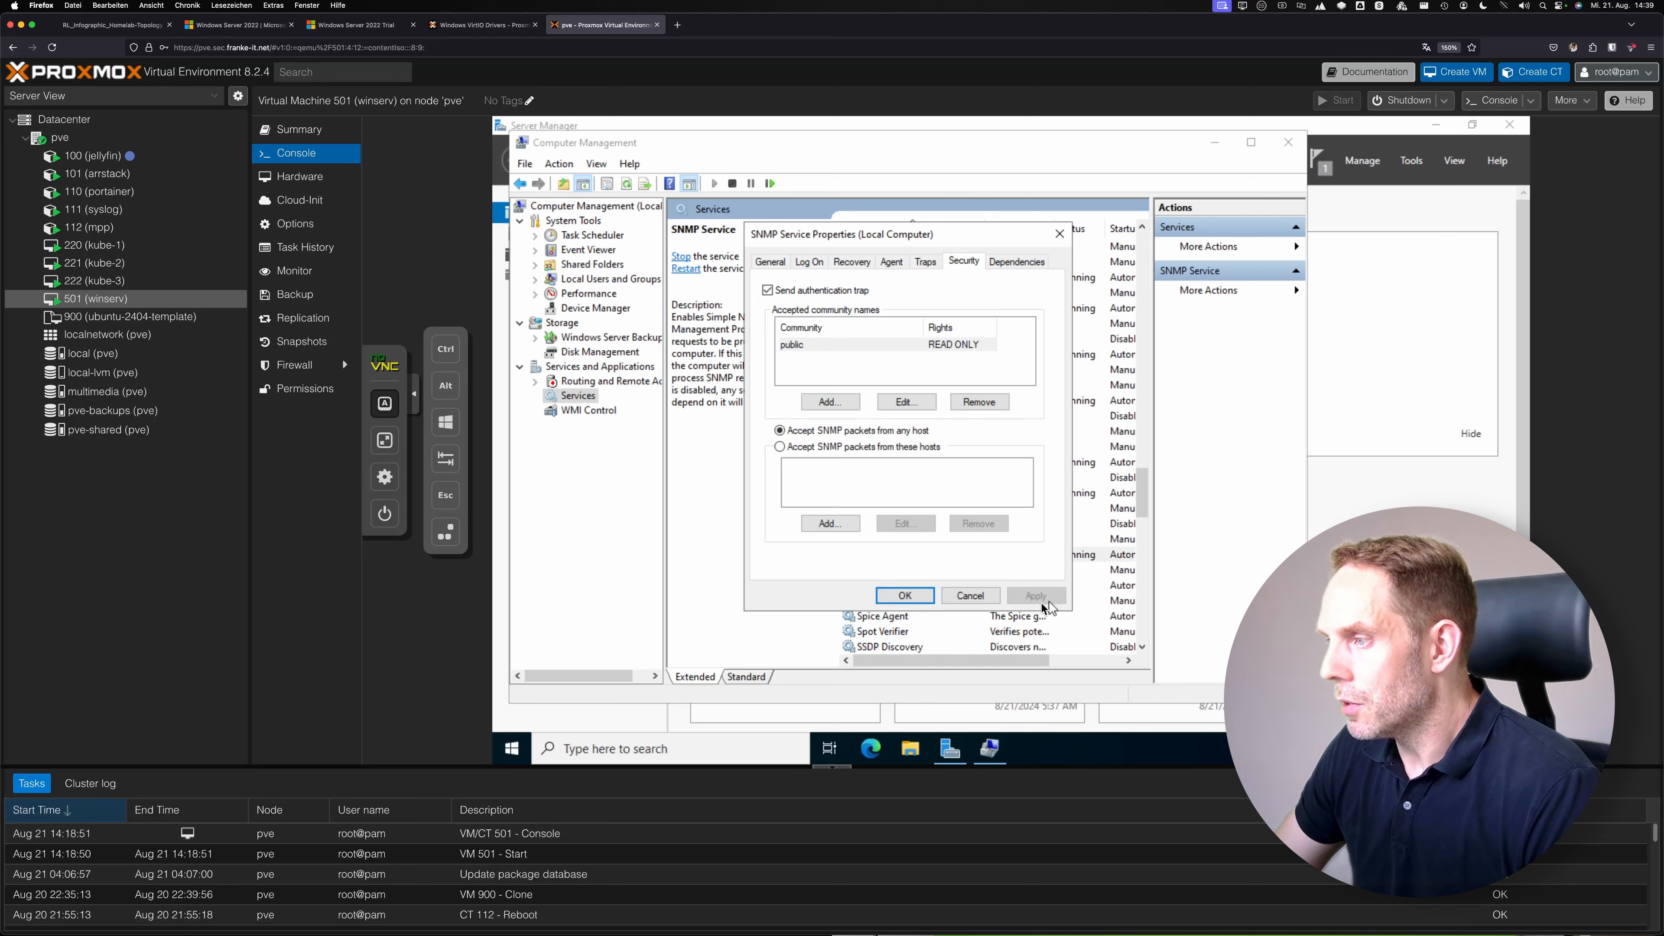
{"action": "left_click", "coordinate": [915, 602]}
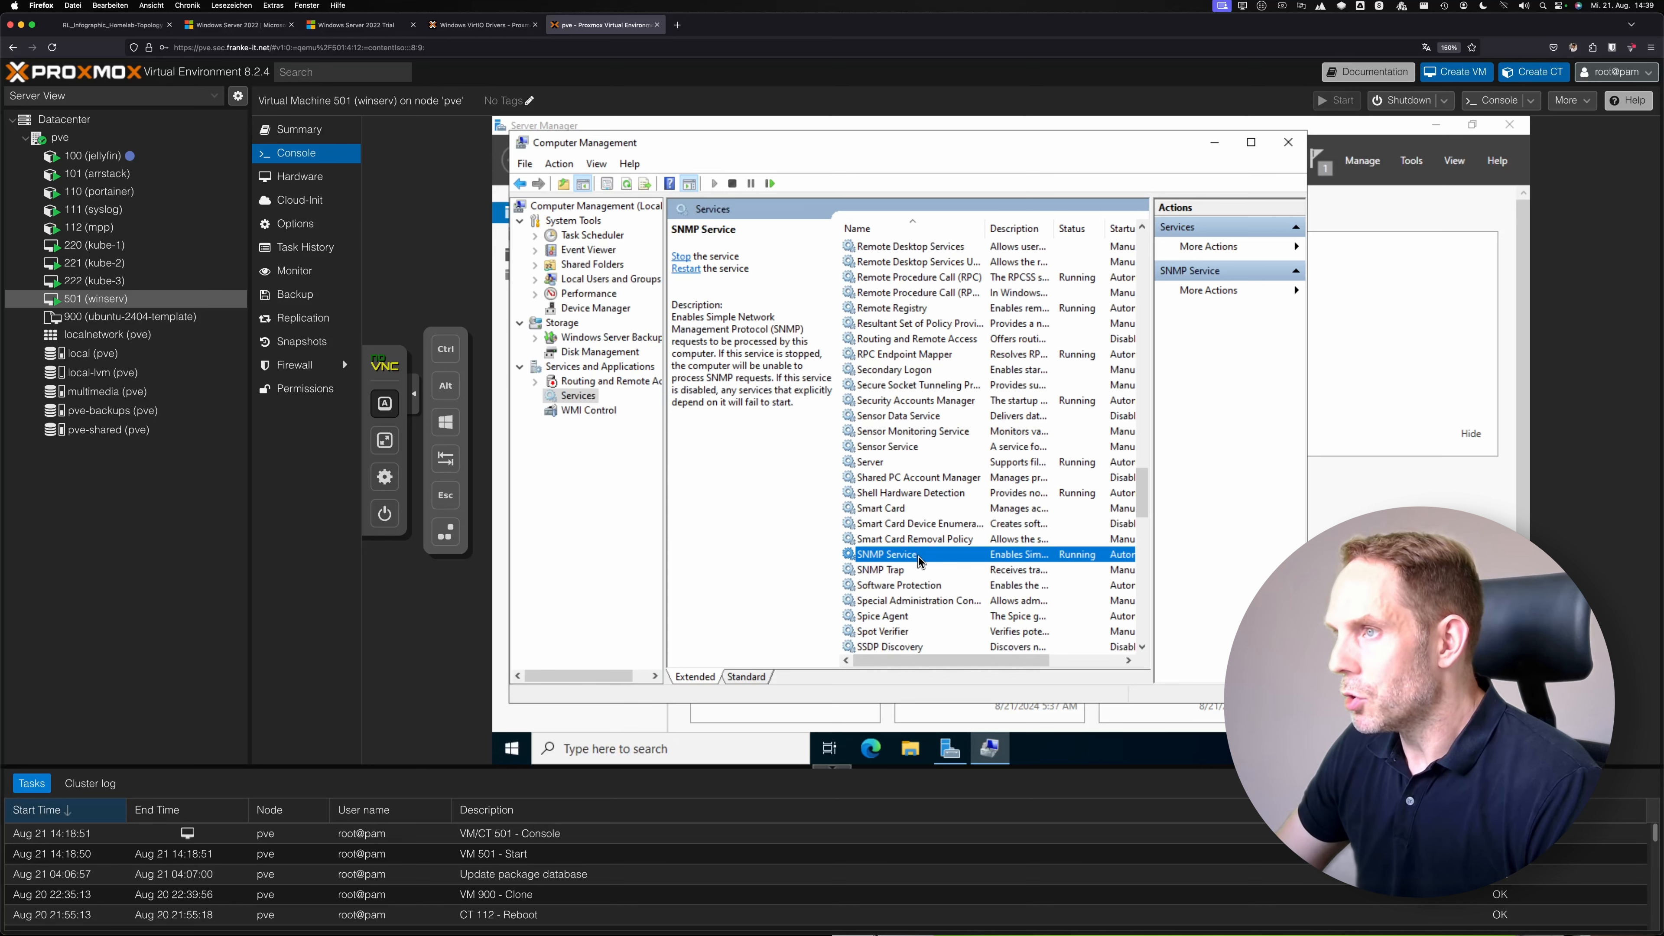
- Close Computer Management and Server Manager, then bring up the Win+X menu
{"action": "left_click", "coordinate": [1288, 142]}
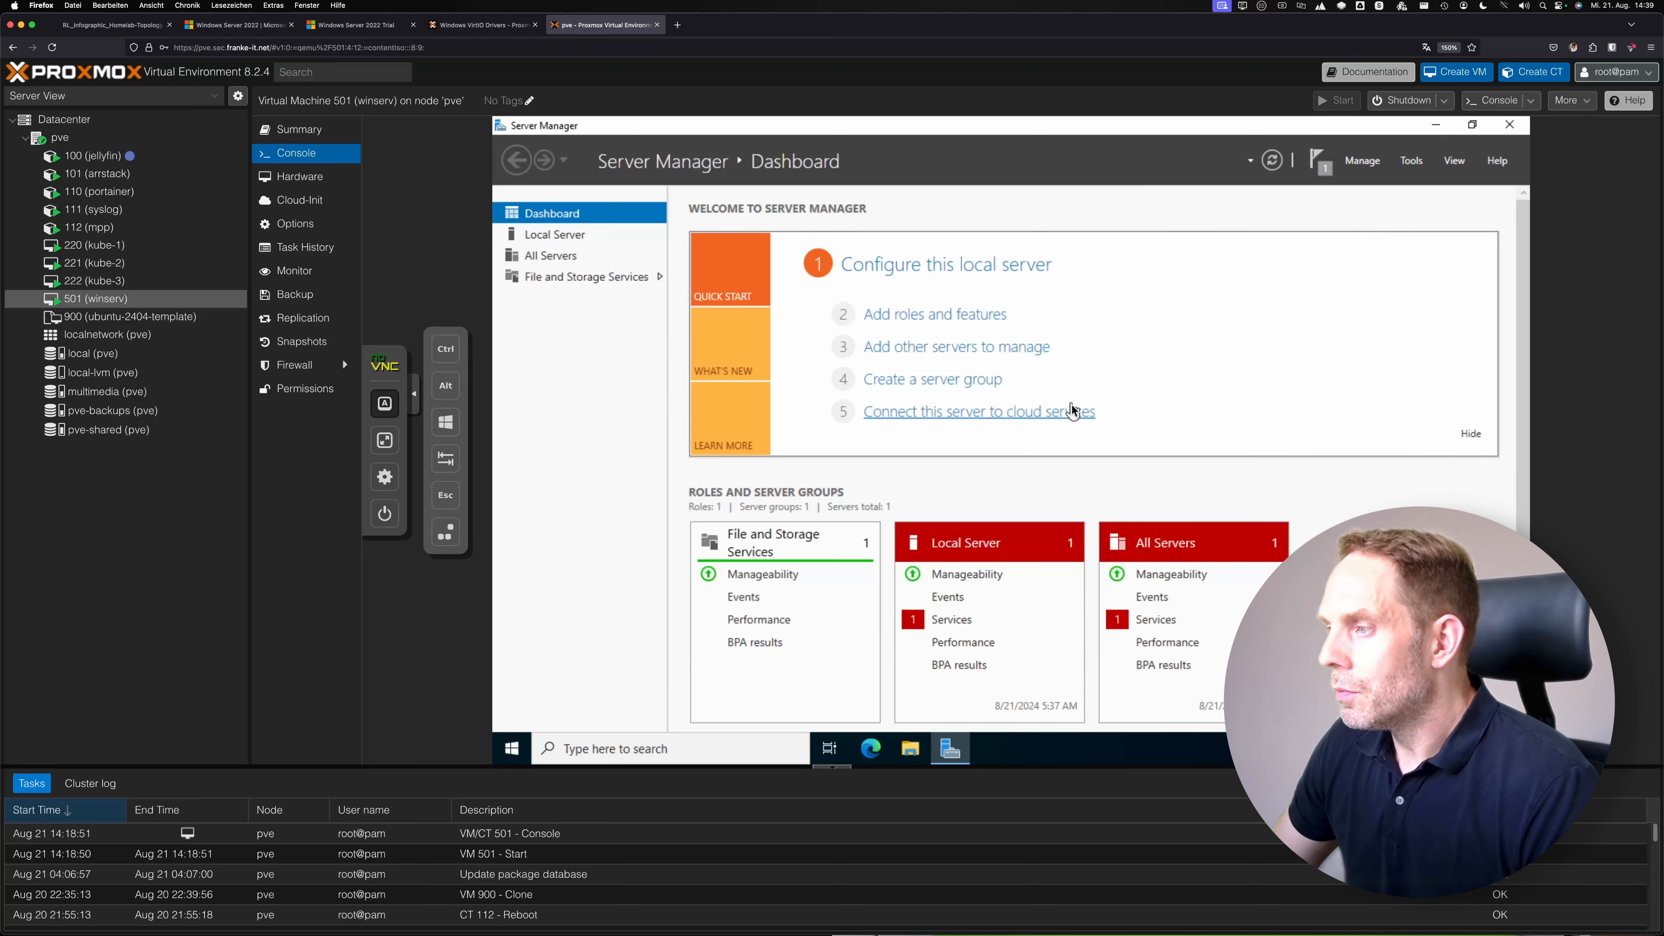
{"action": "left_click", "coordinate": [1510, 124]}
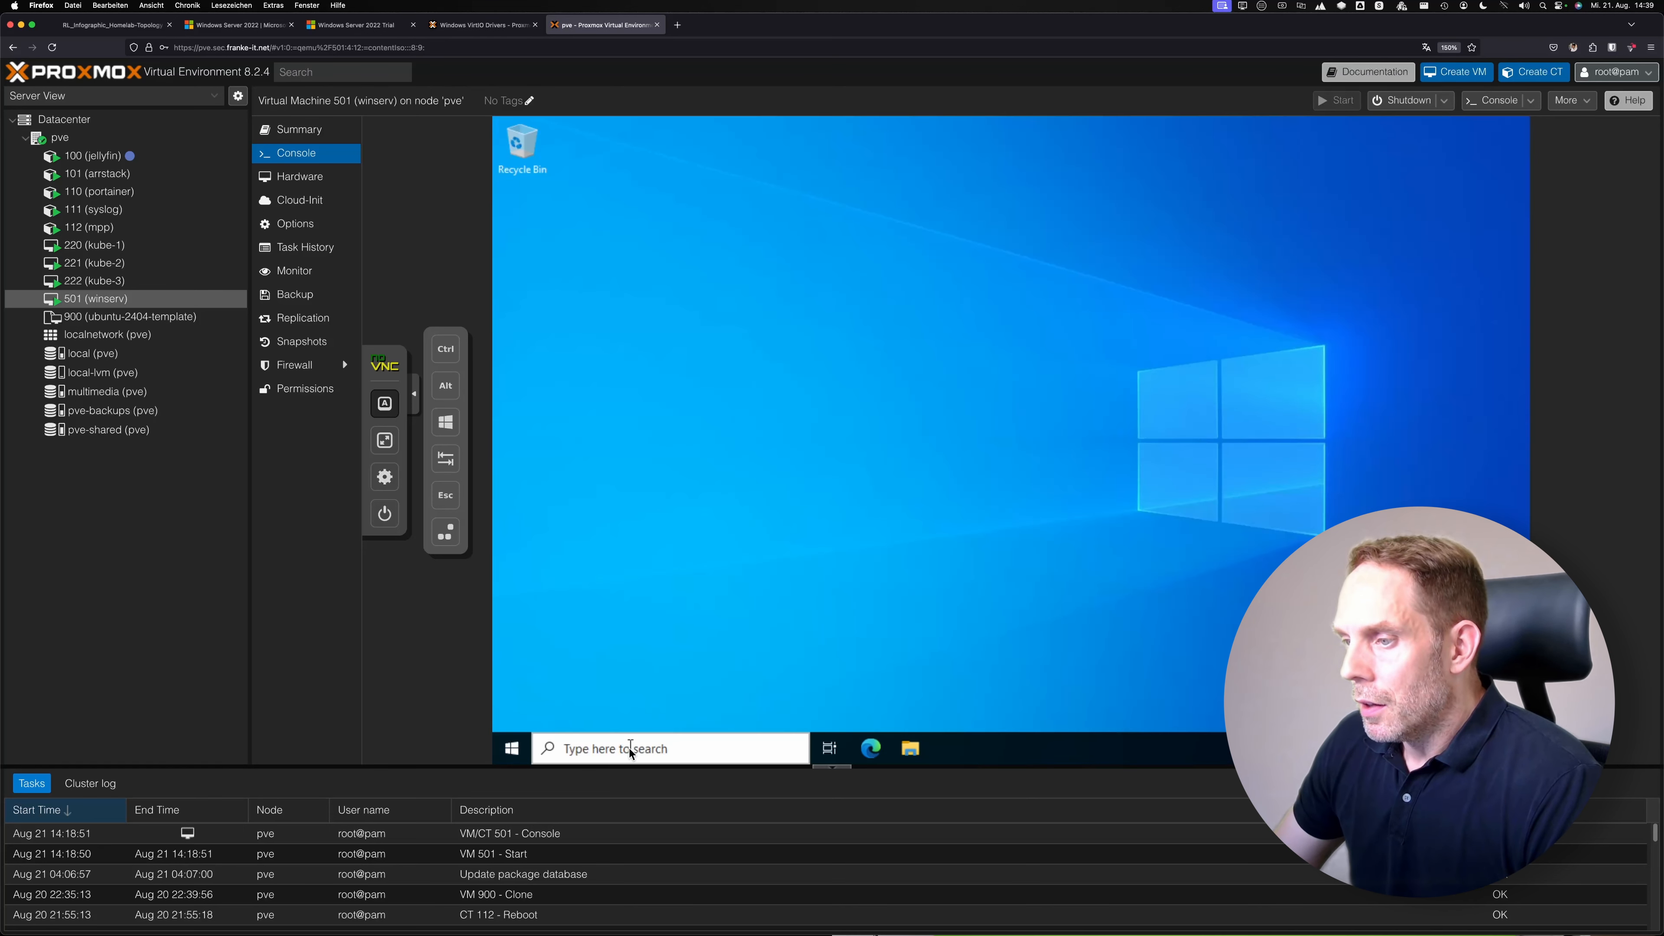
{"action": "right_click", "coordinate": [519, 748]}
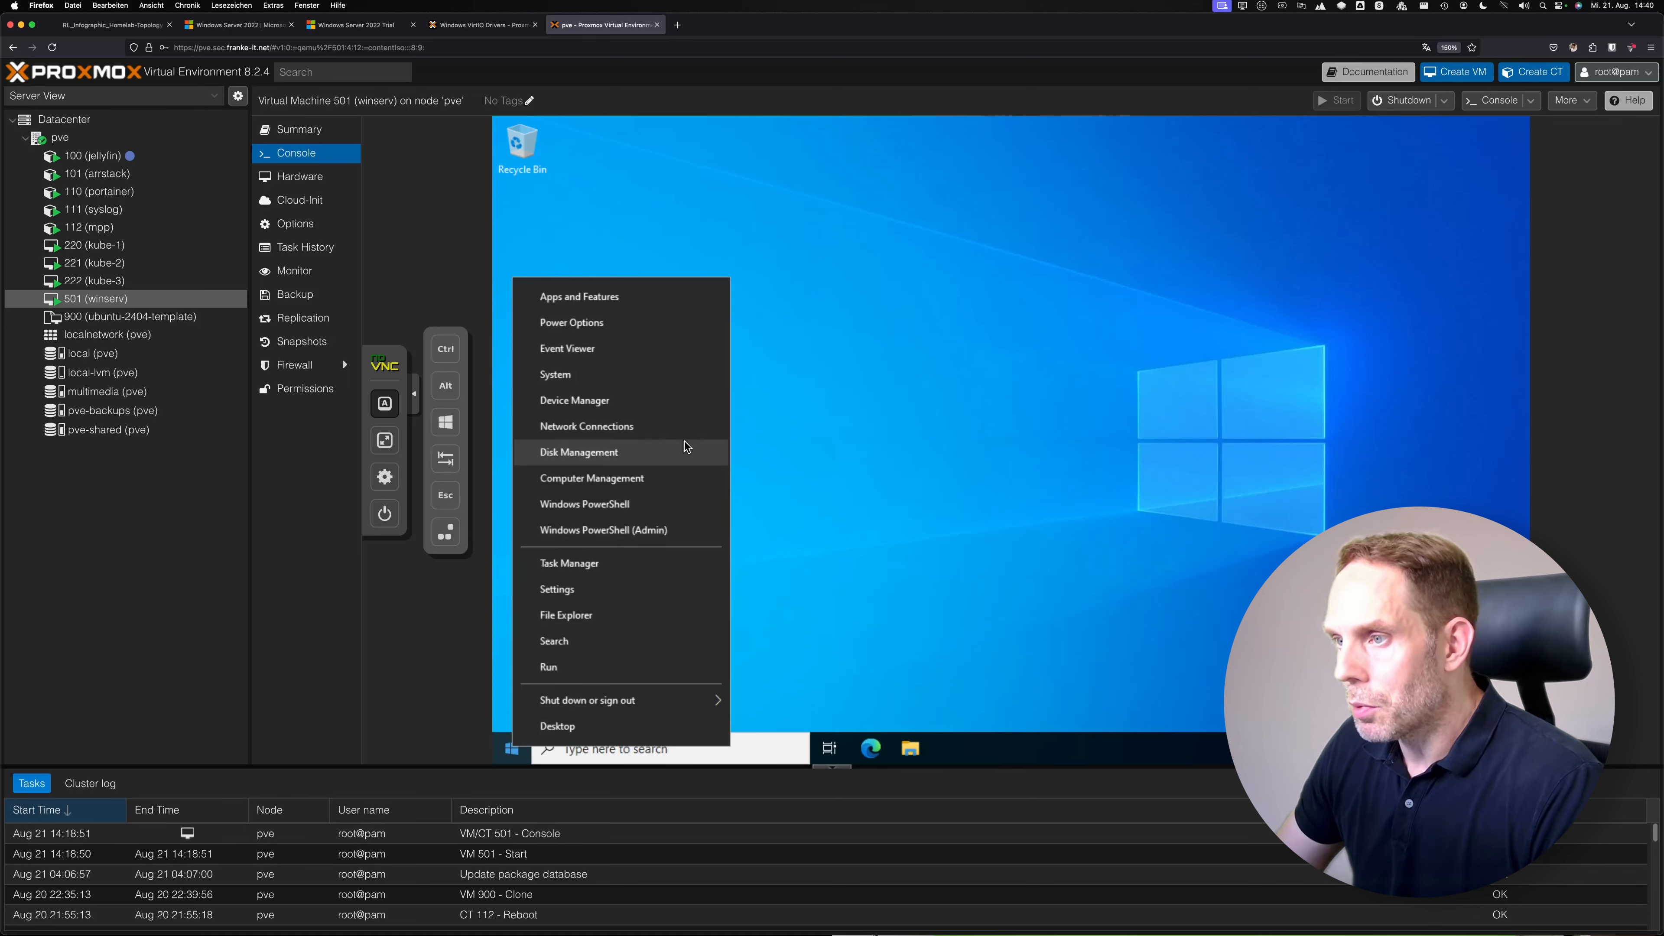
- Enable Remote Desktop in System settings, confirm, and close Settings
{"action": "left_click", "coordinate": [657, 377]}
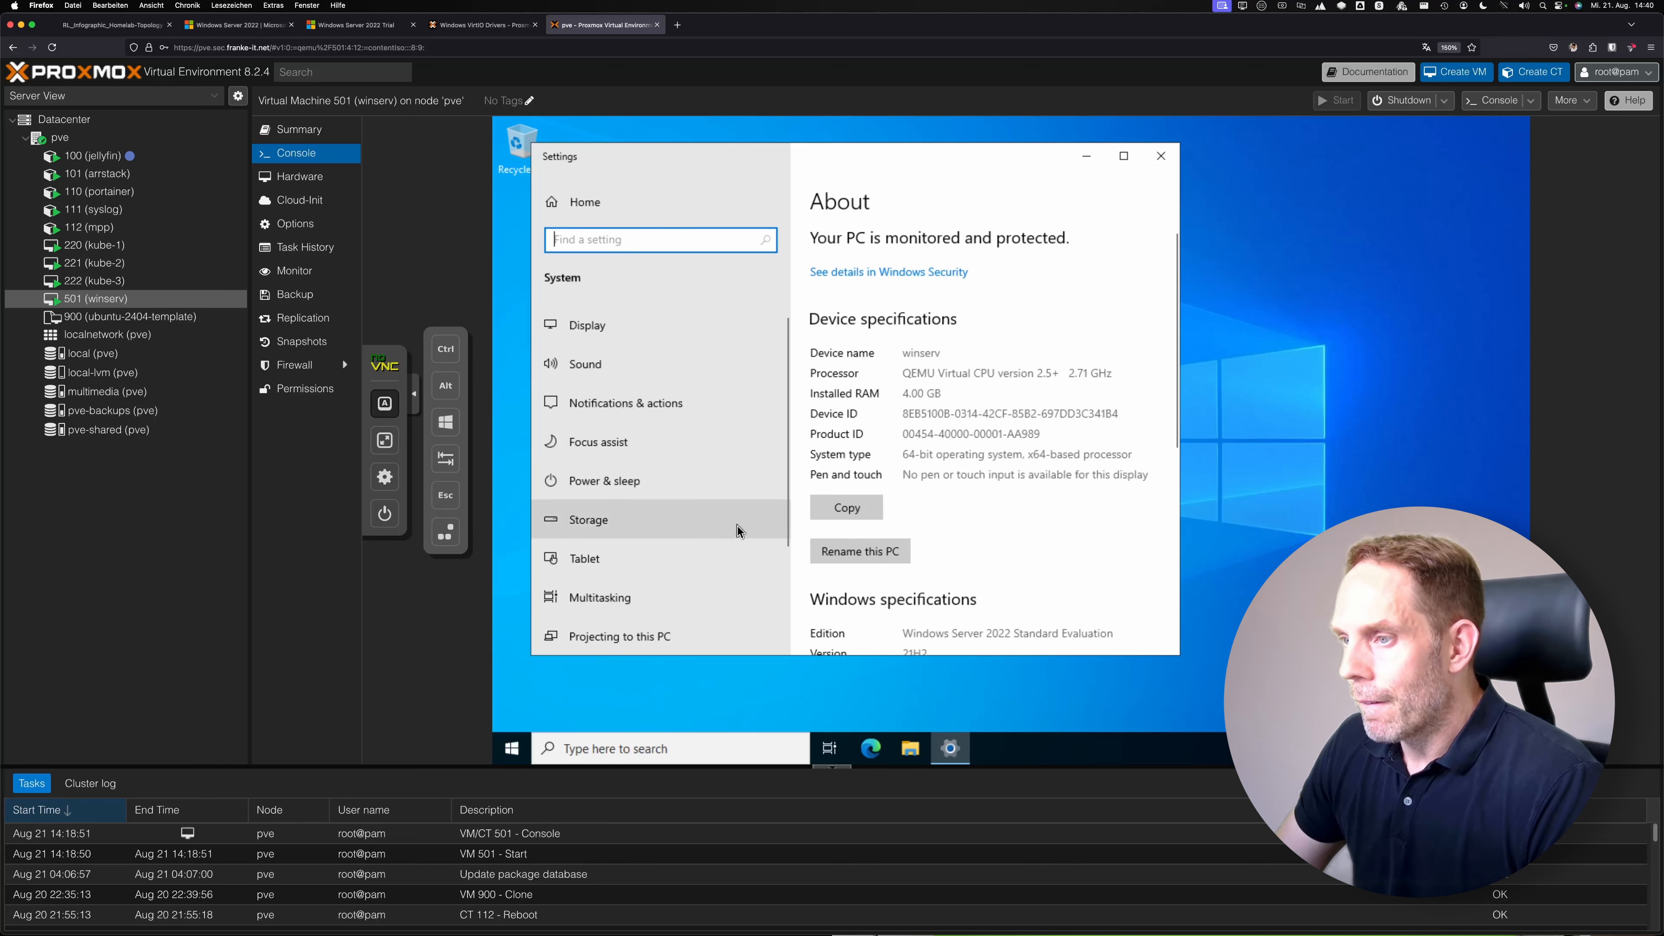
{"action": "scroll", "coordinate": [737, 527], "scroll_direction": "down", "scroll_amount": 1}
{"action": "left_click", "coordinate": [635, 621]}
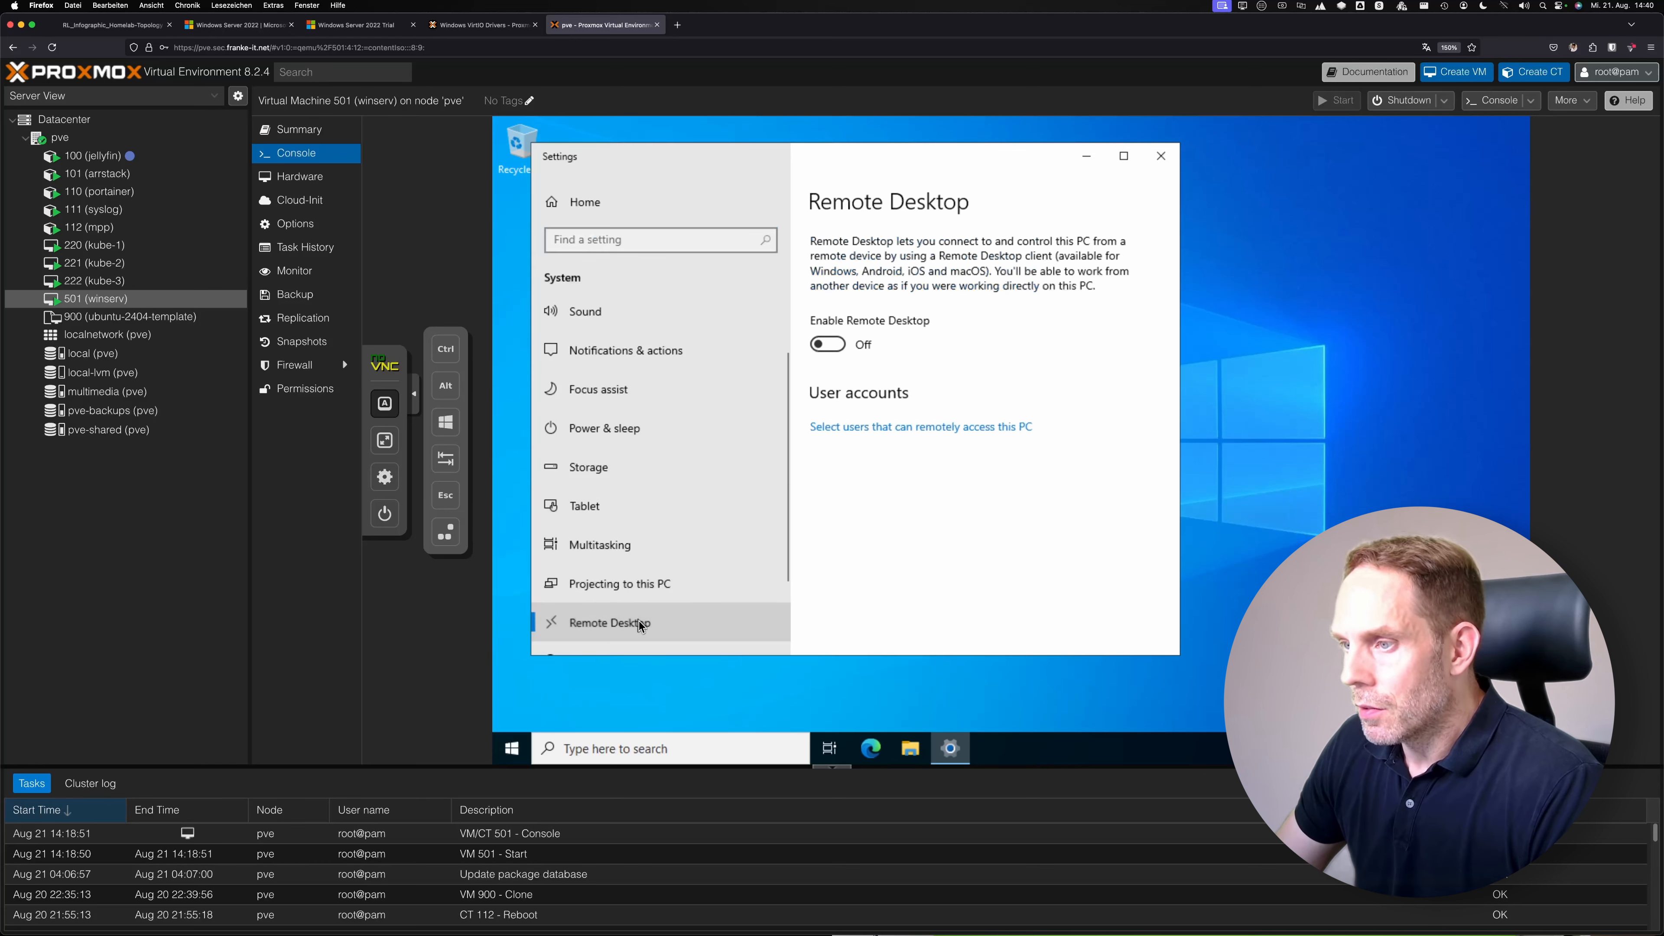
{"action": "left_click", "coordinate": [829, 352]}
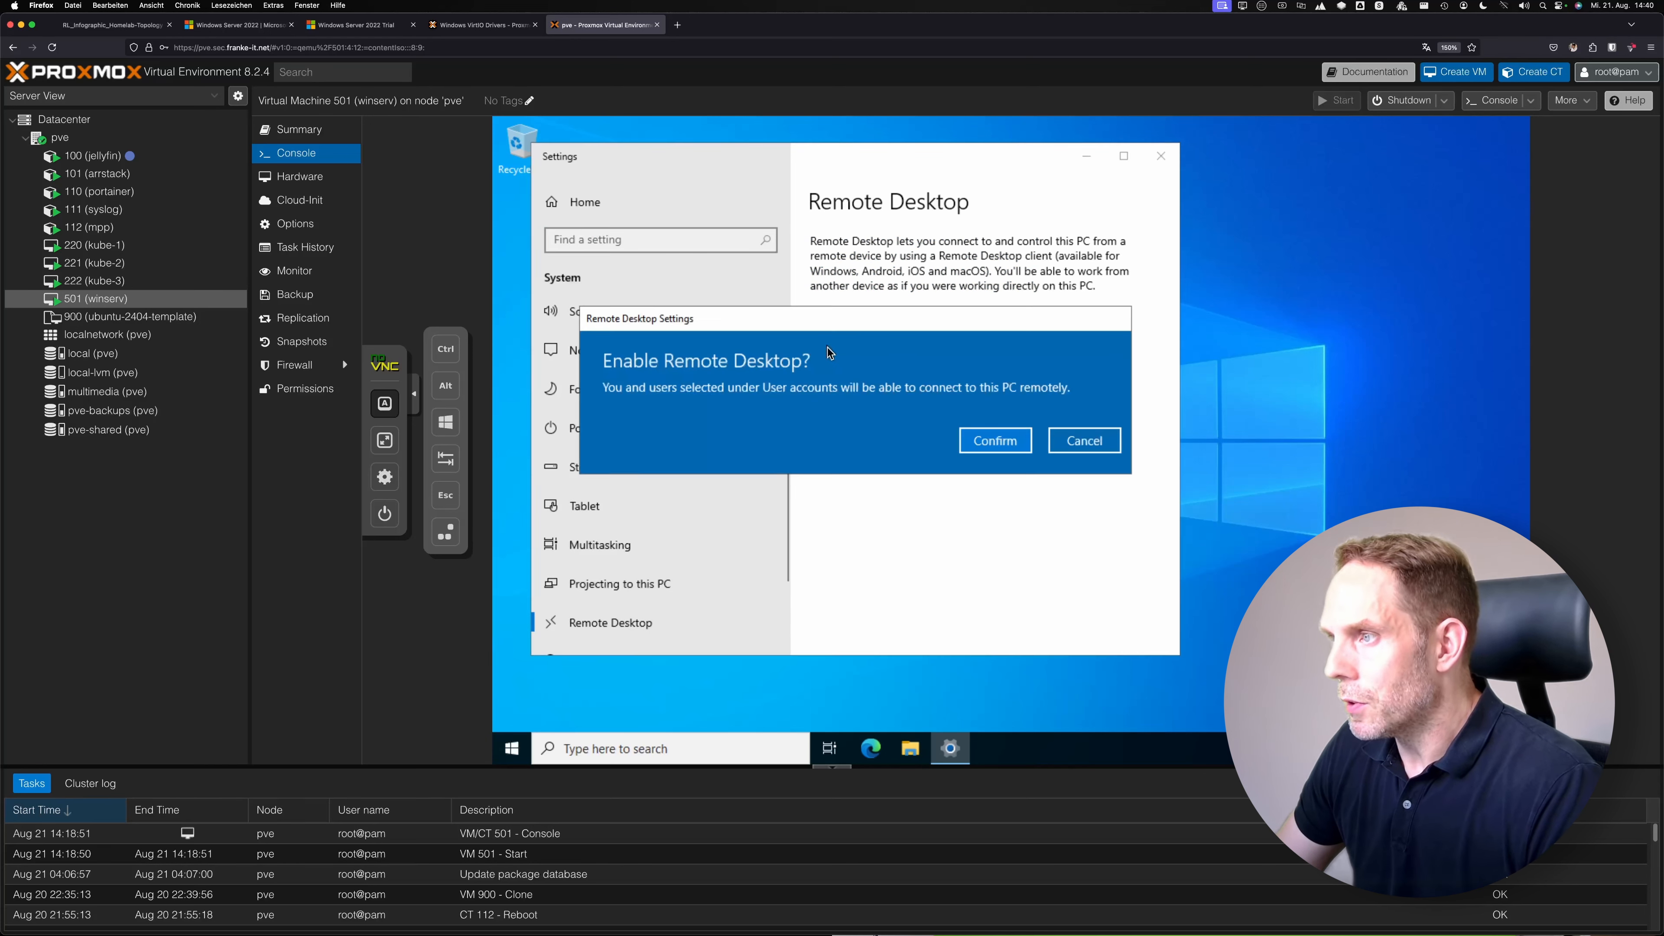
{"action": "left_click", "coordinate": [996, 441]}
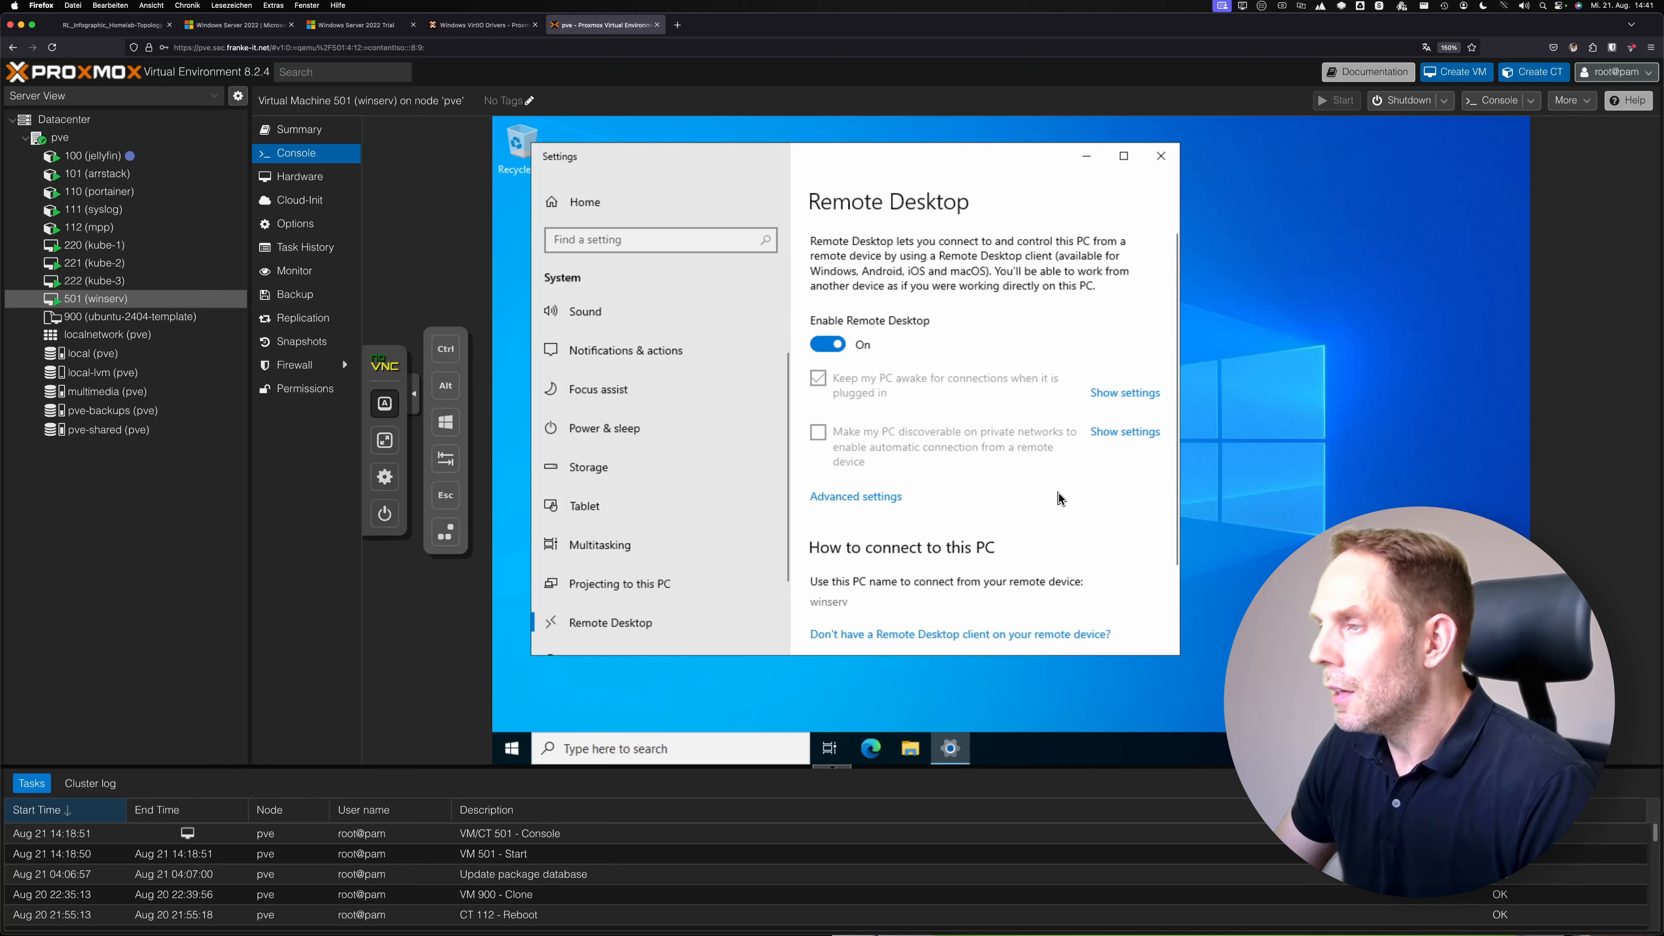
{"action": "left_click", "coordinate": [1164, 160]}
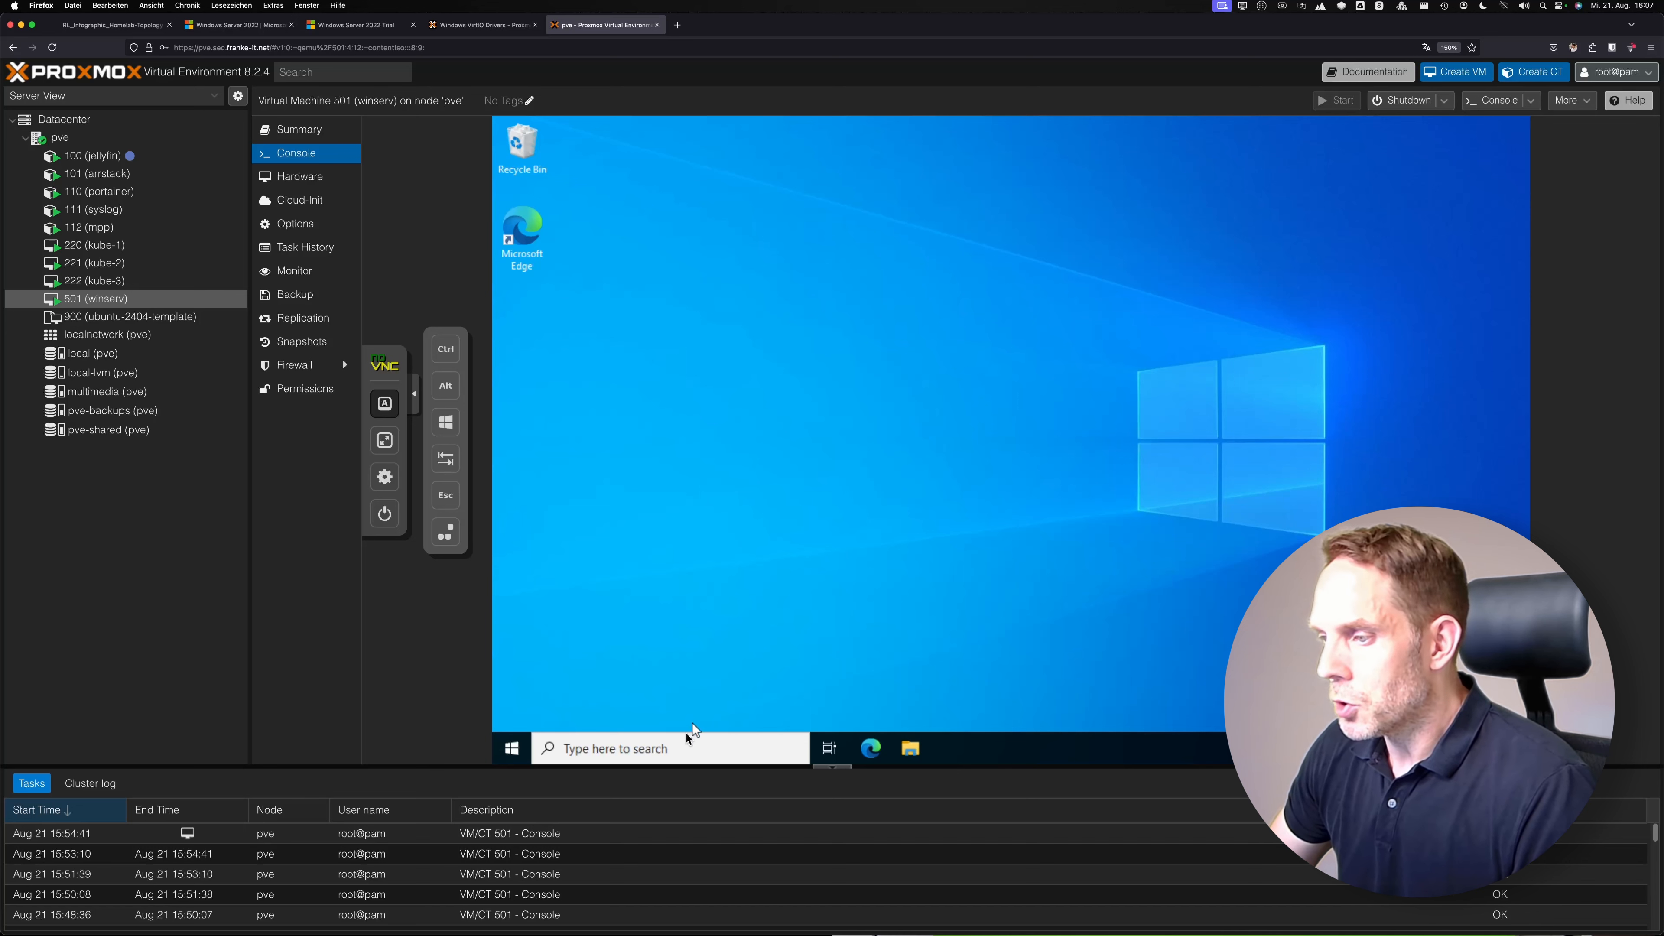
- Run ipconfig in Command Prompt to read the IPv4 address 192.168.101.155, then close it
{"action": "left_click", "coordinate": [671, 750]}
{"action": "type", "text": "cmd"}
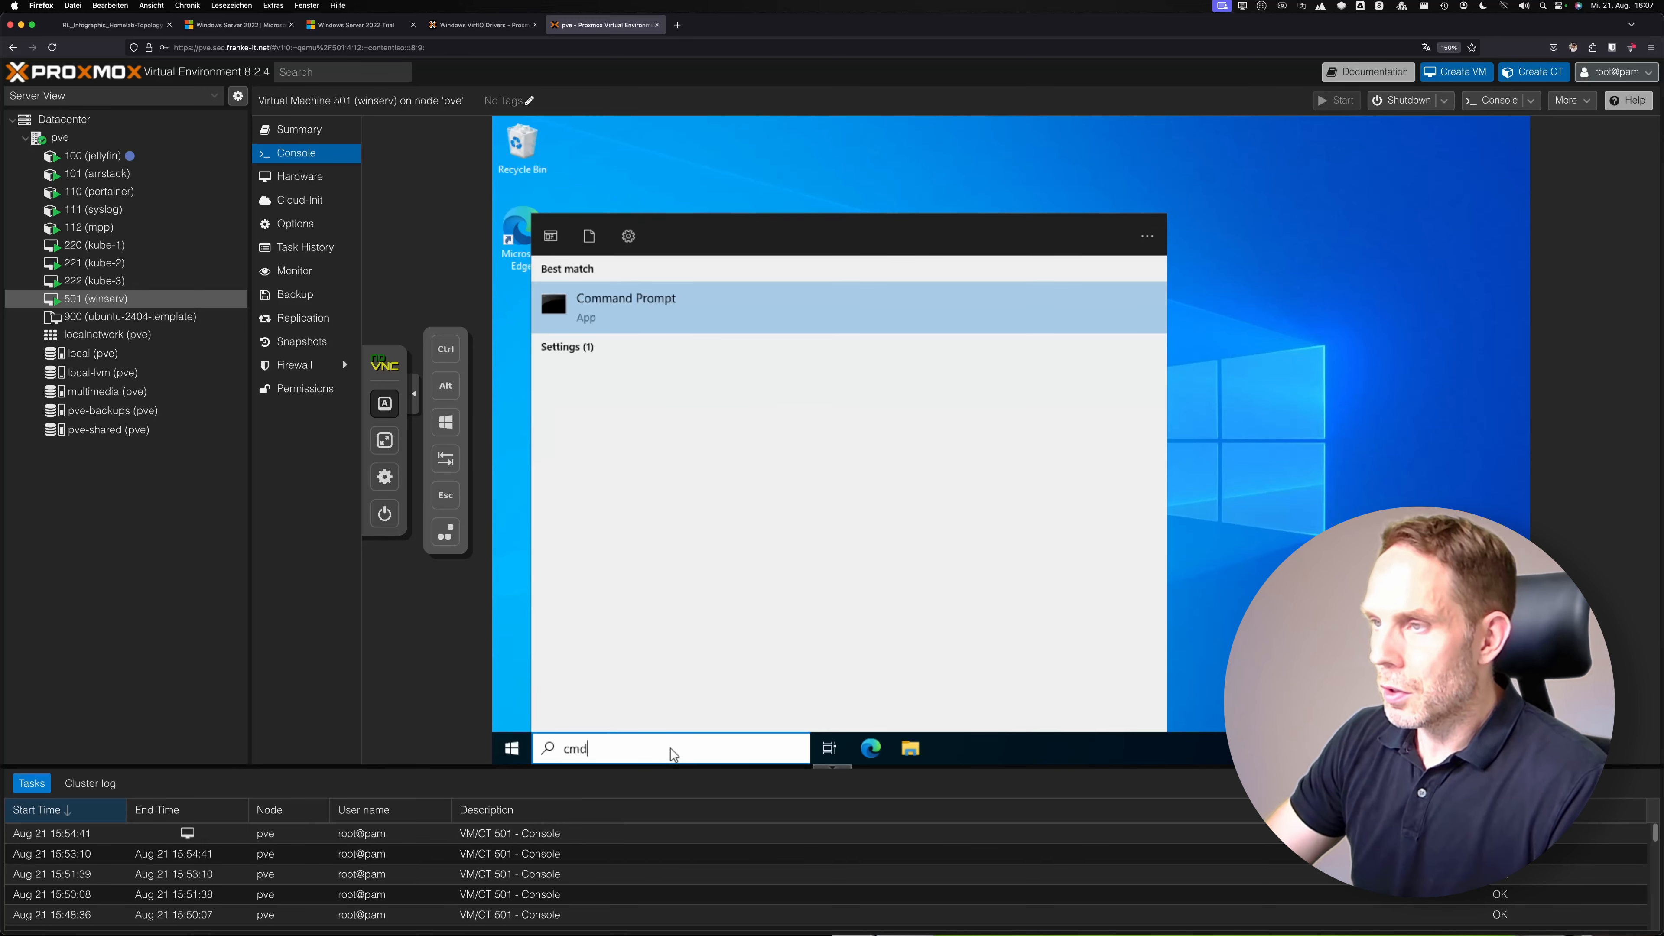
{"action": "key", "text": "Return"}
{"action": "type", "text": "ipconfig"}
{"action": "key", "text": "Return"}
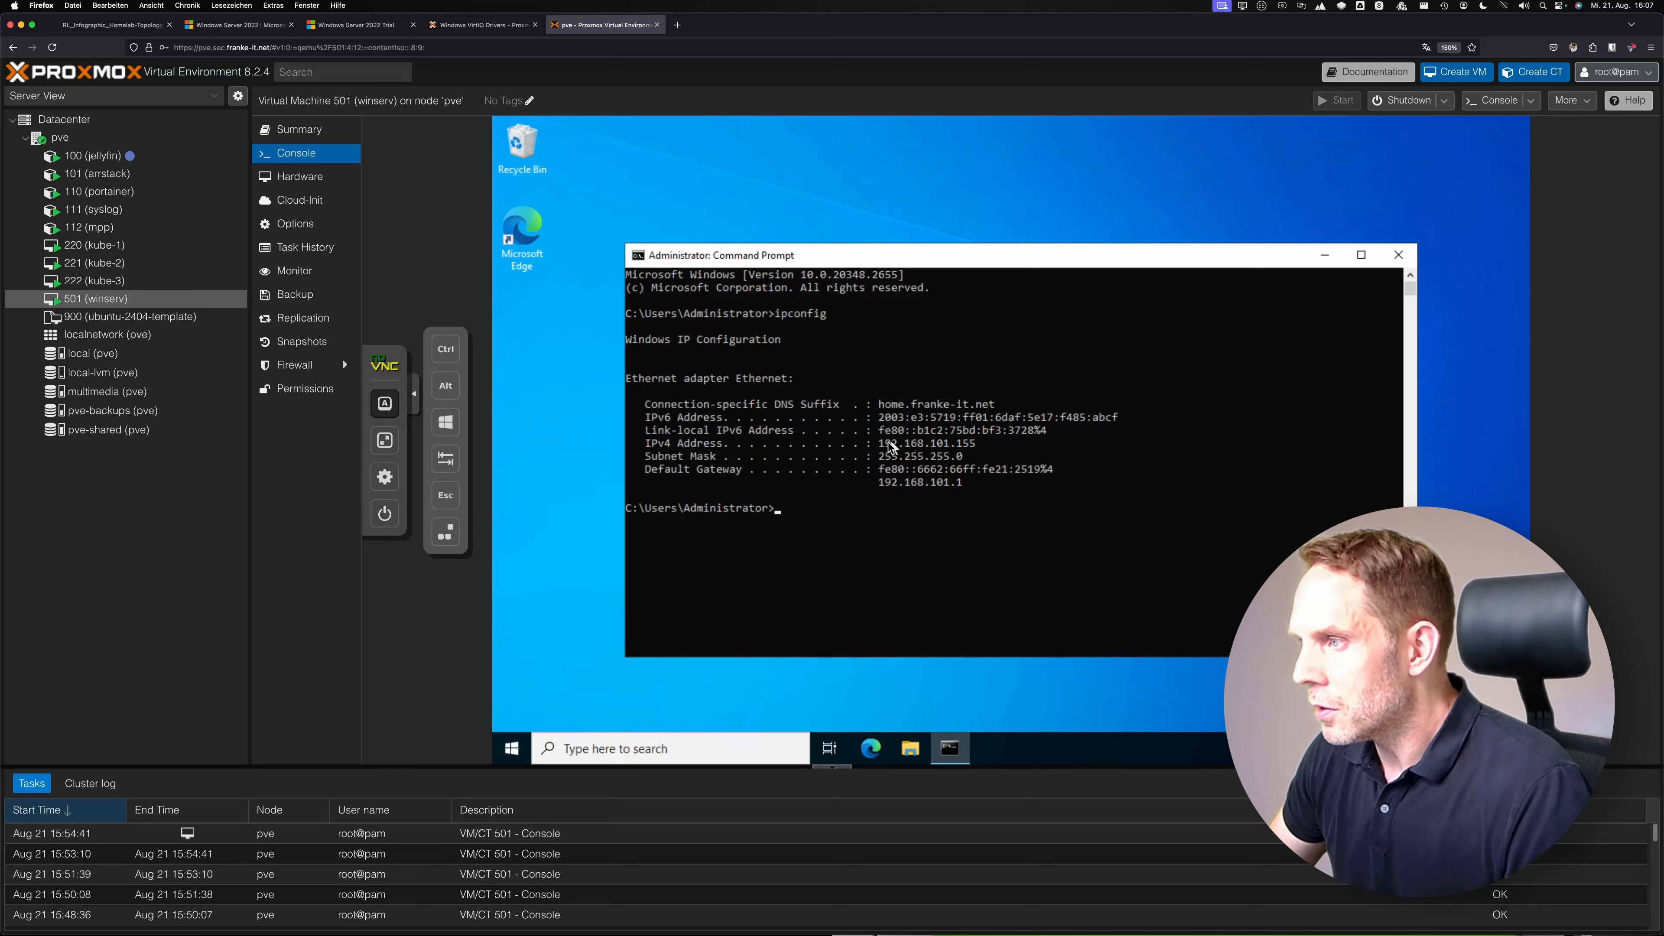
{"action": "left_click_drag", "start_coordinate": [879, 445], "coordinate": [976, 446]}
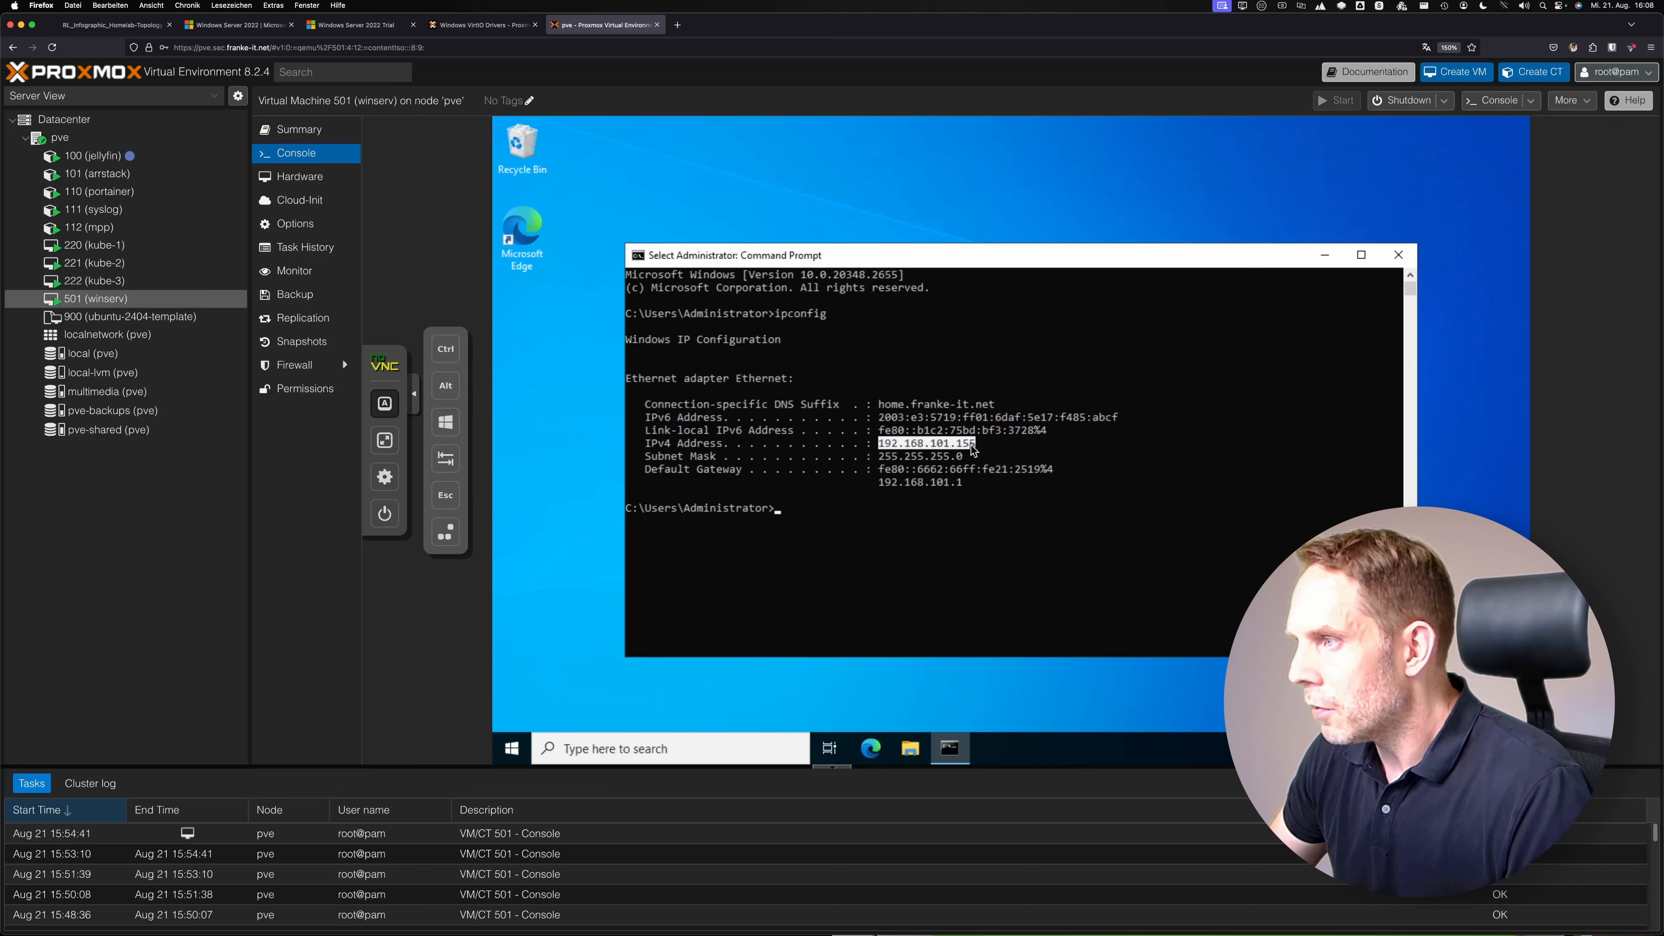
{"action": "left_click", "coordinate": [1399, 254]}
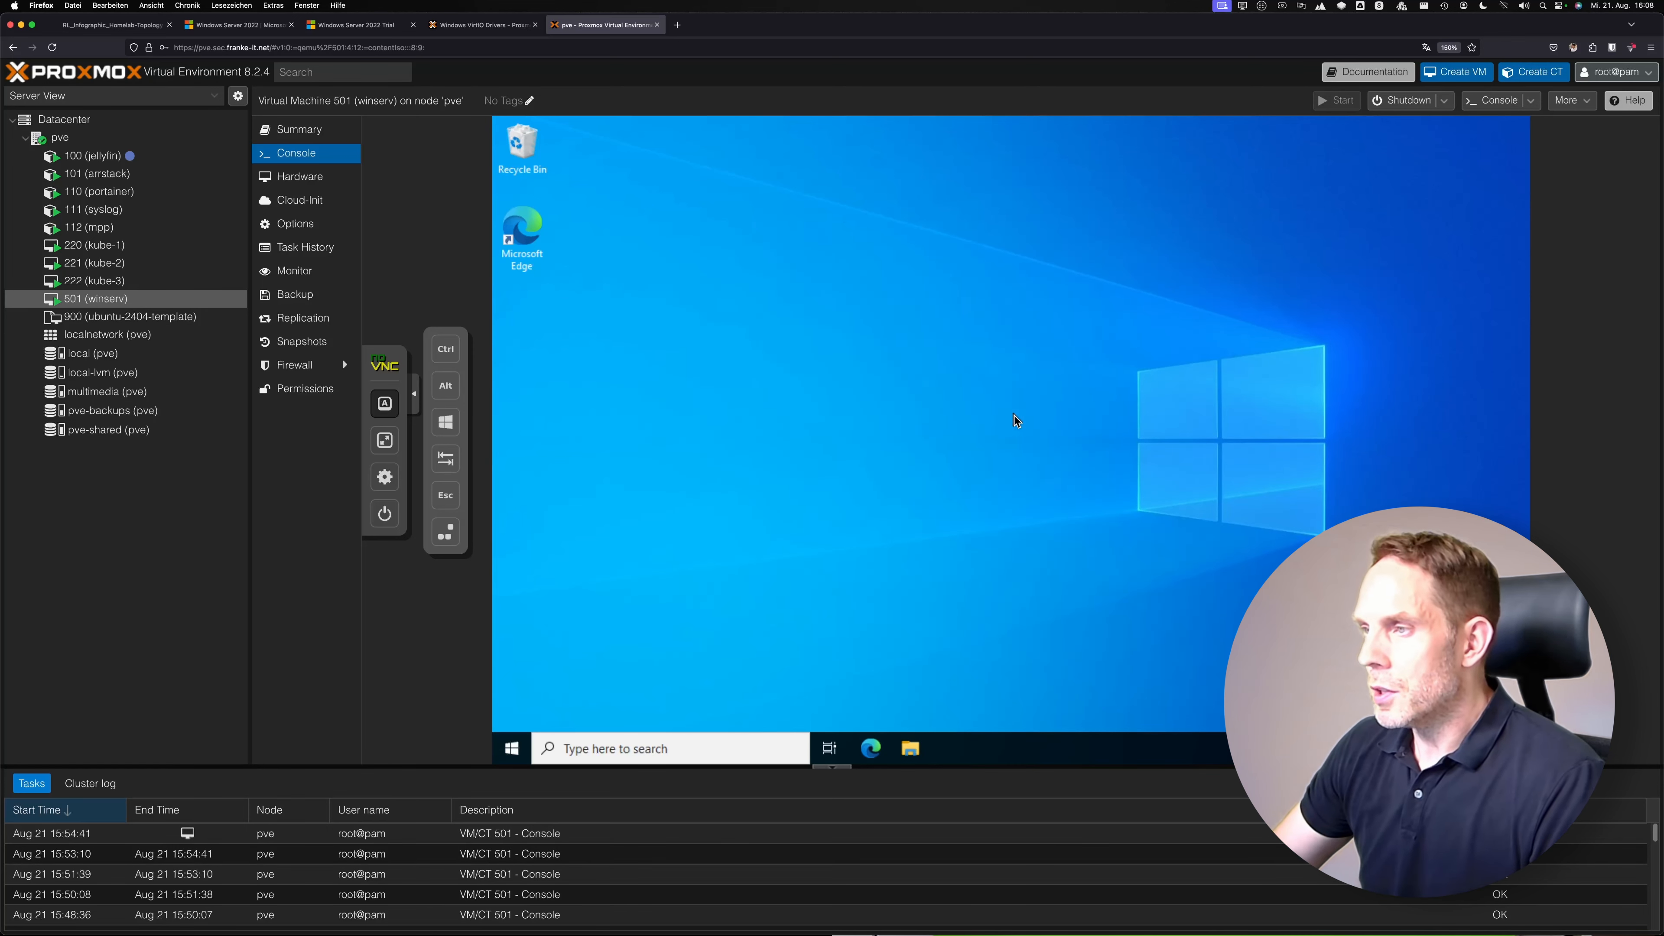
{"action": "key", "text": "super+Tab"}
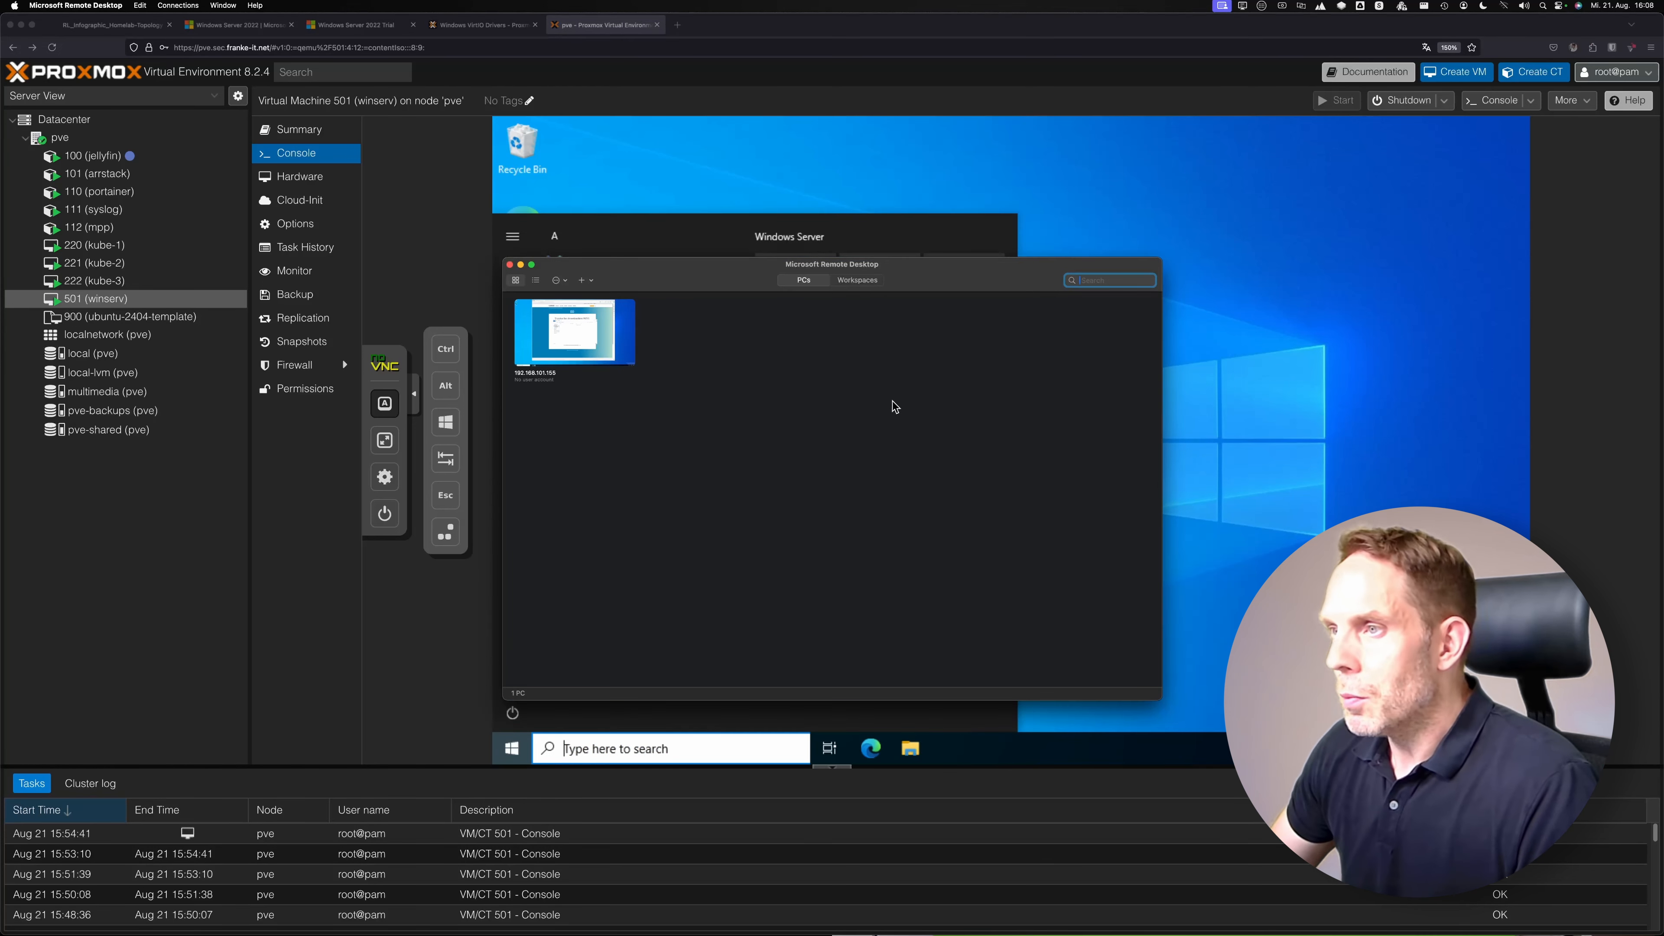
- Connect to 192.168.101.155 as Administrator with the account password, accepting the certificate
{"action": "right_click", "coordinate": [584, 345]}
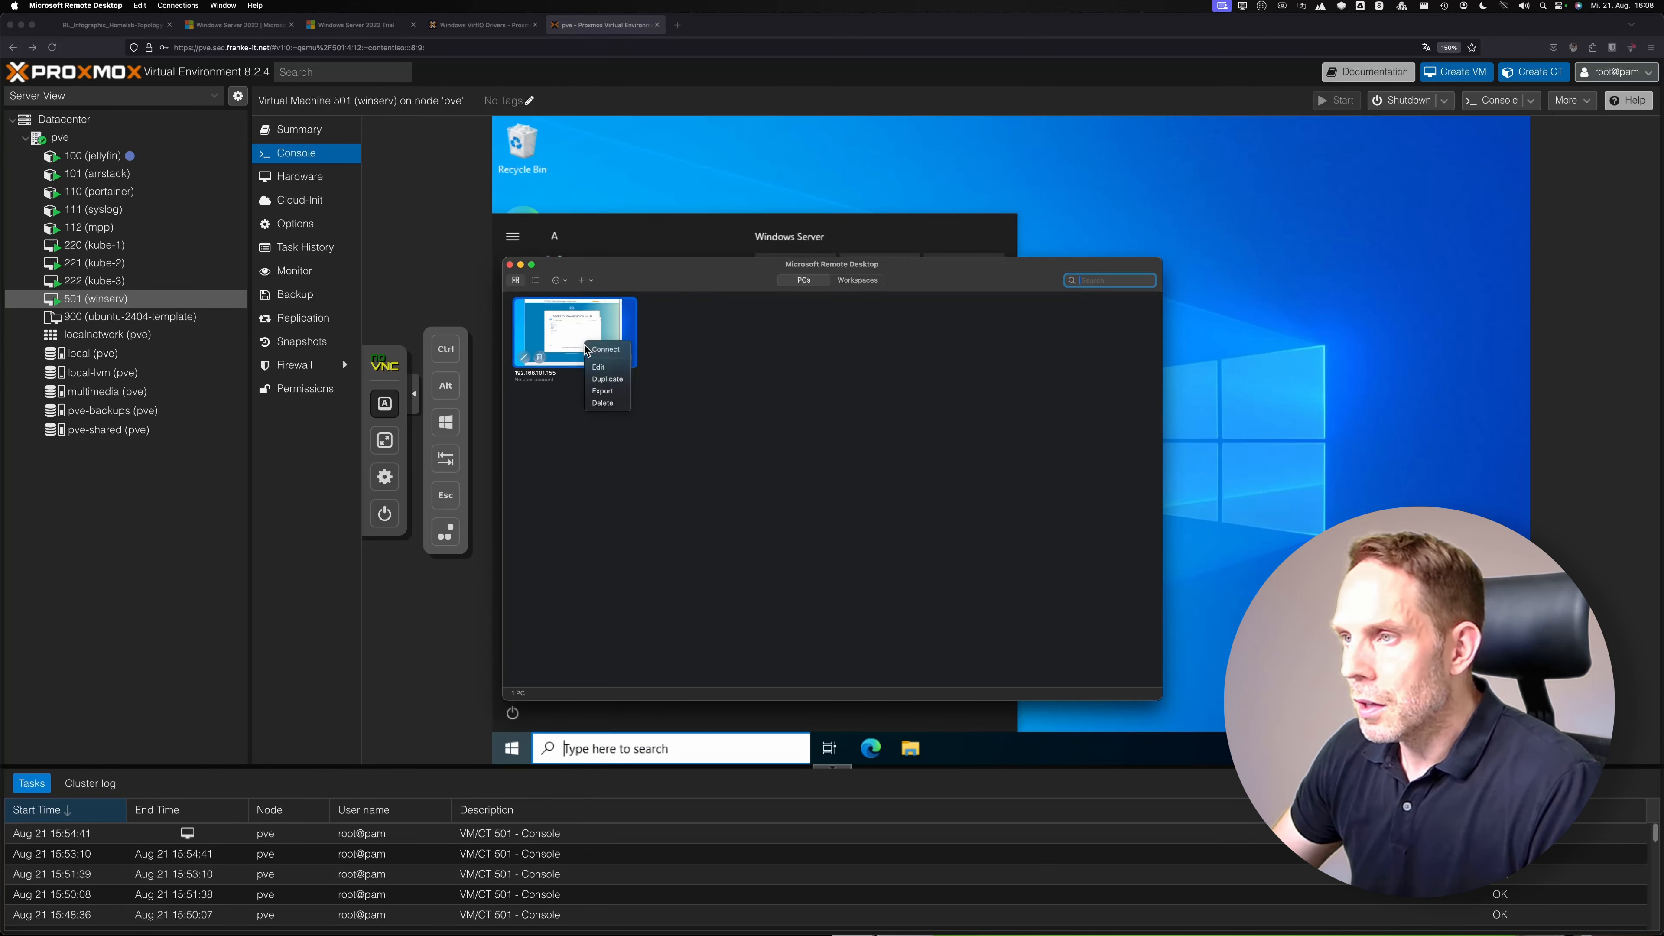
{"action": "left_click", "coordinate": [602, 350]}
{"action": "type", "text": "Administ"}
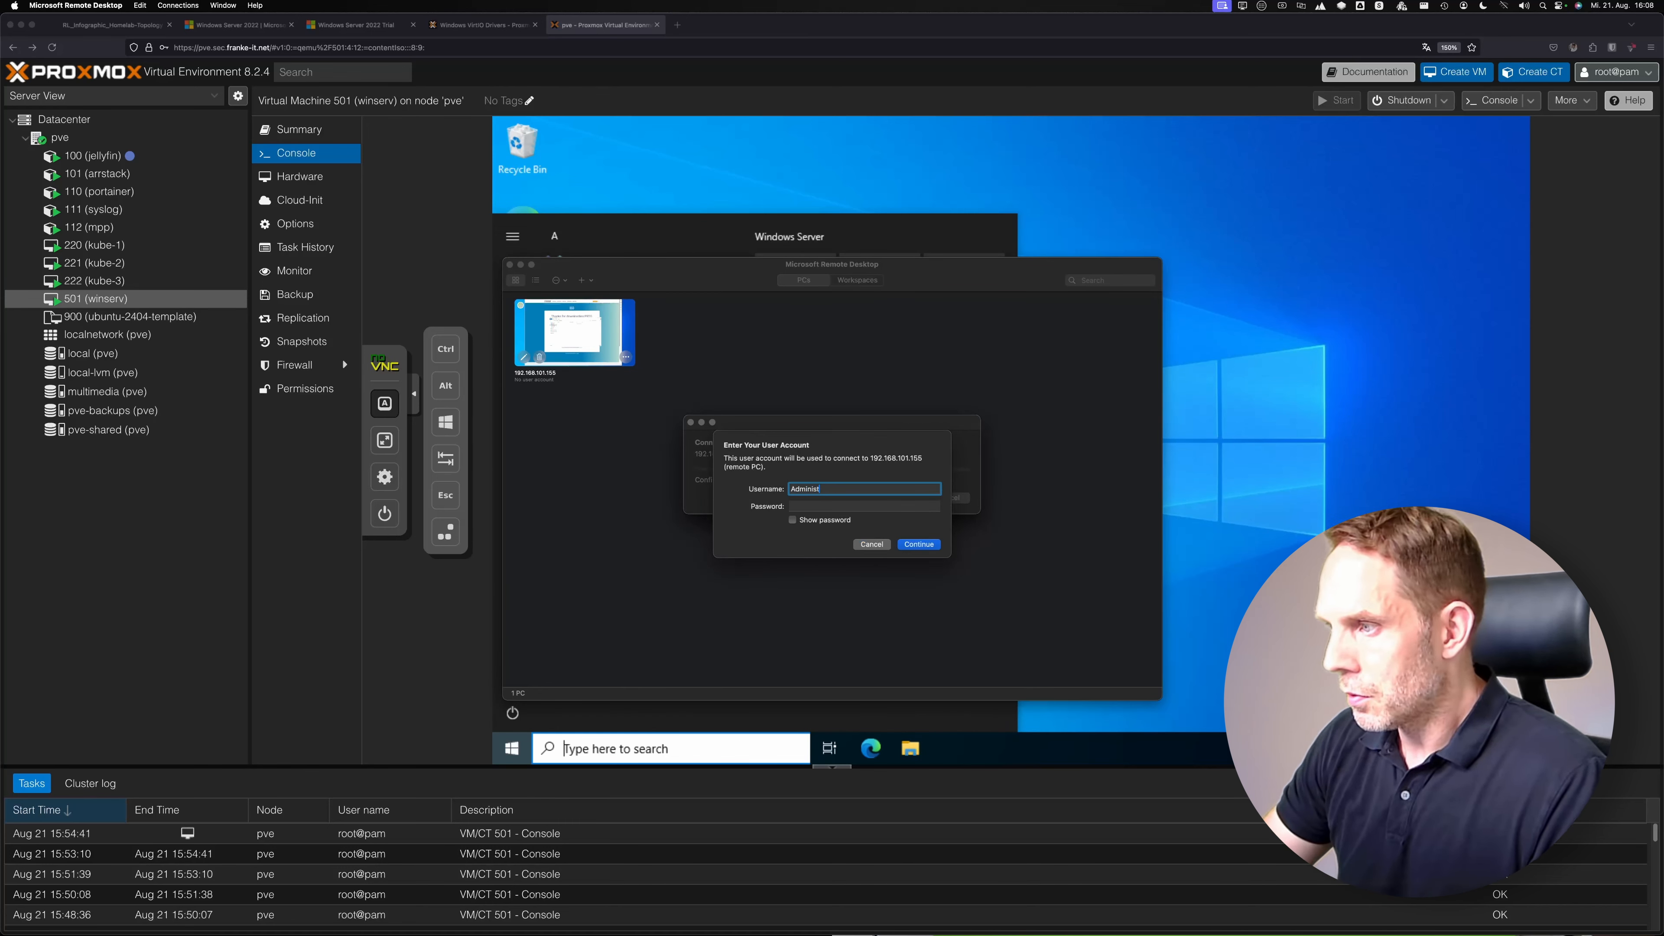
{"action": "type", "text": "rator"}
{"action": "key", "text": "Tab"}
{"action": "type", "text": "•••••••••"}
{"action": "key", "text": "Return"}
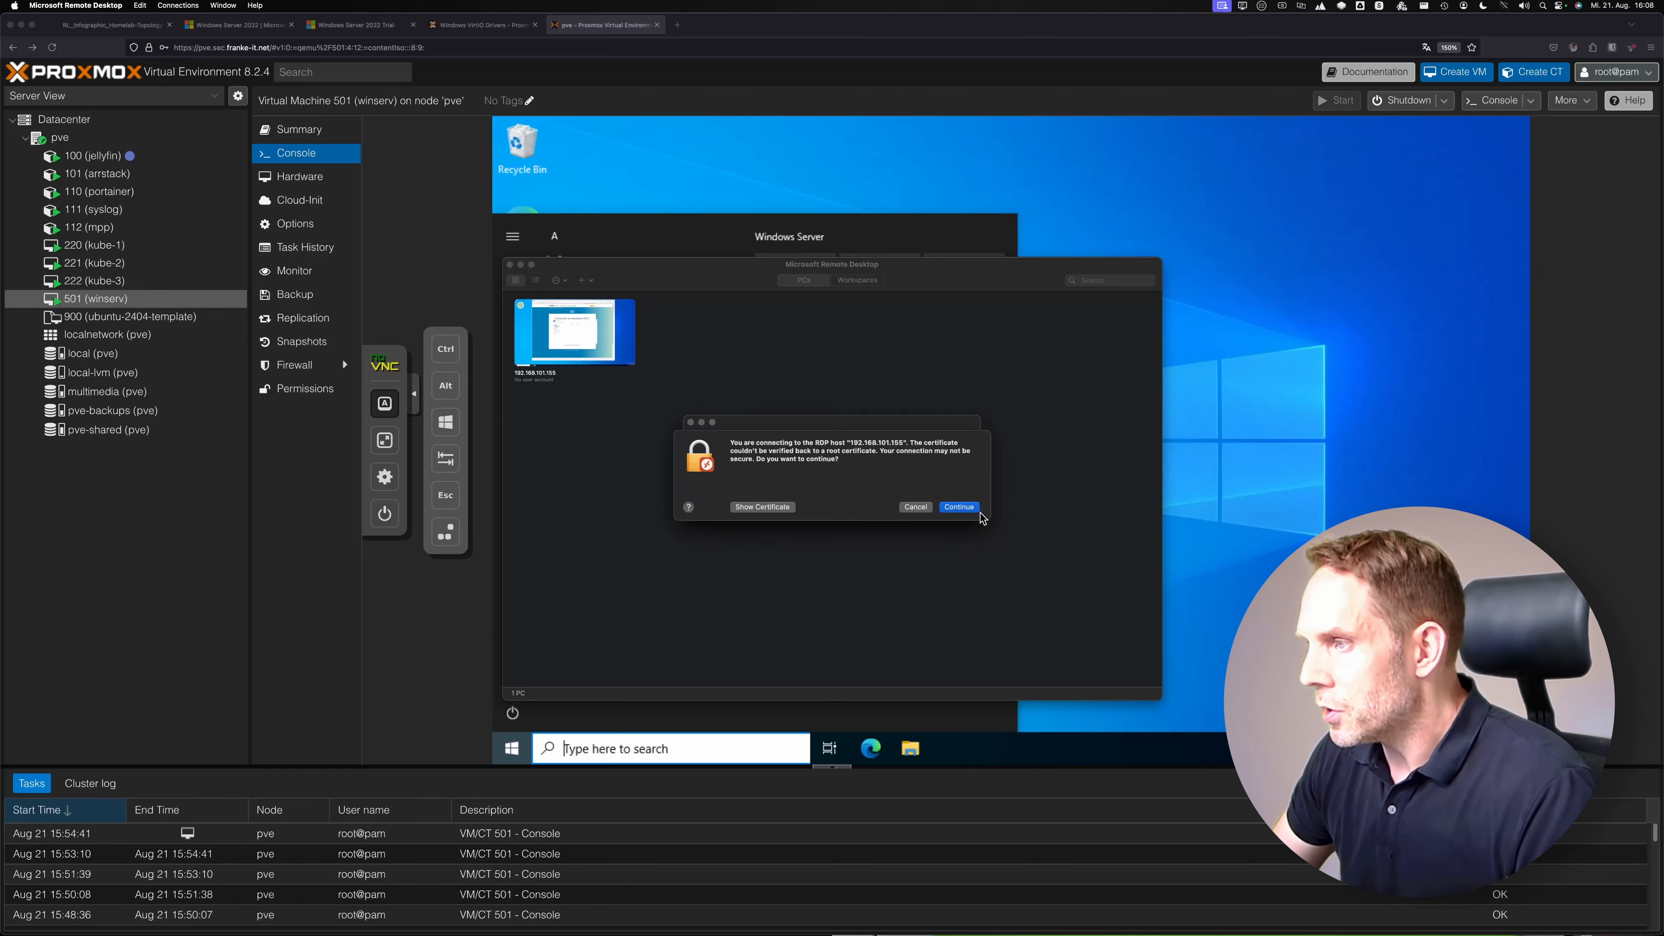
{"action": "left_click", "coordinate": [974, 509]}
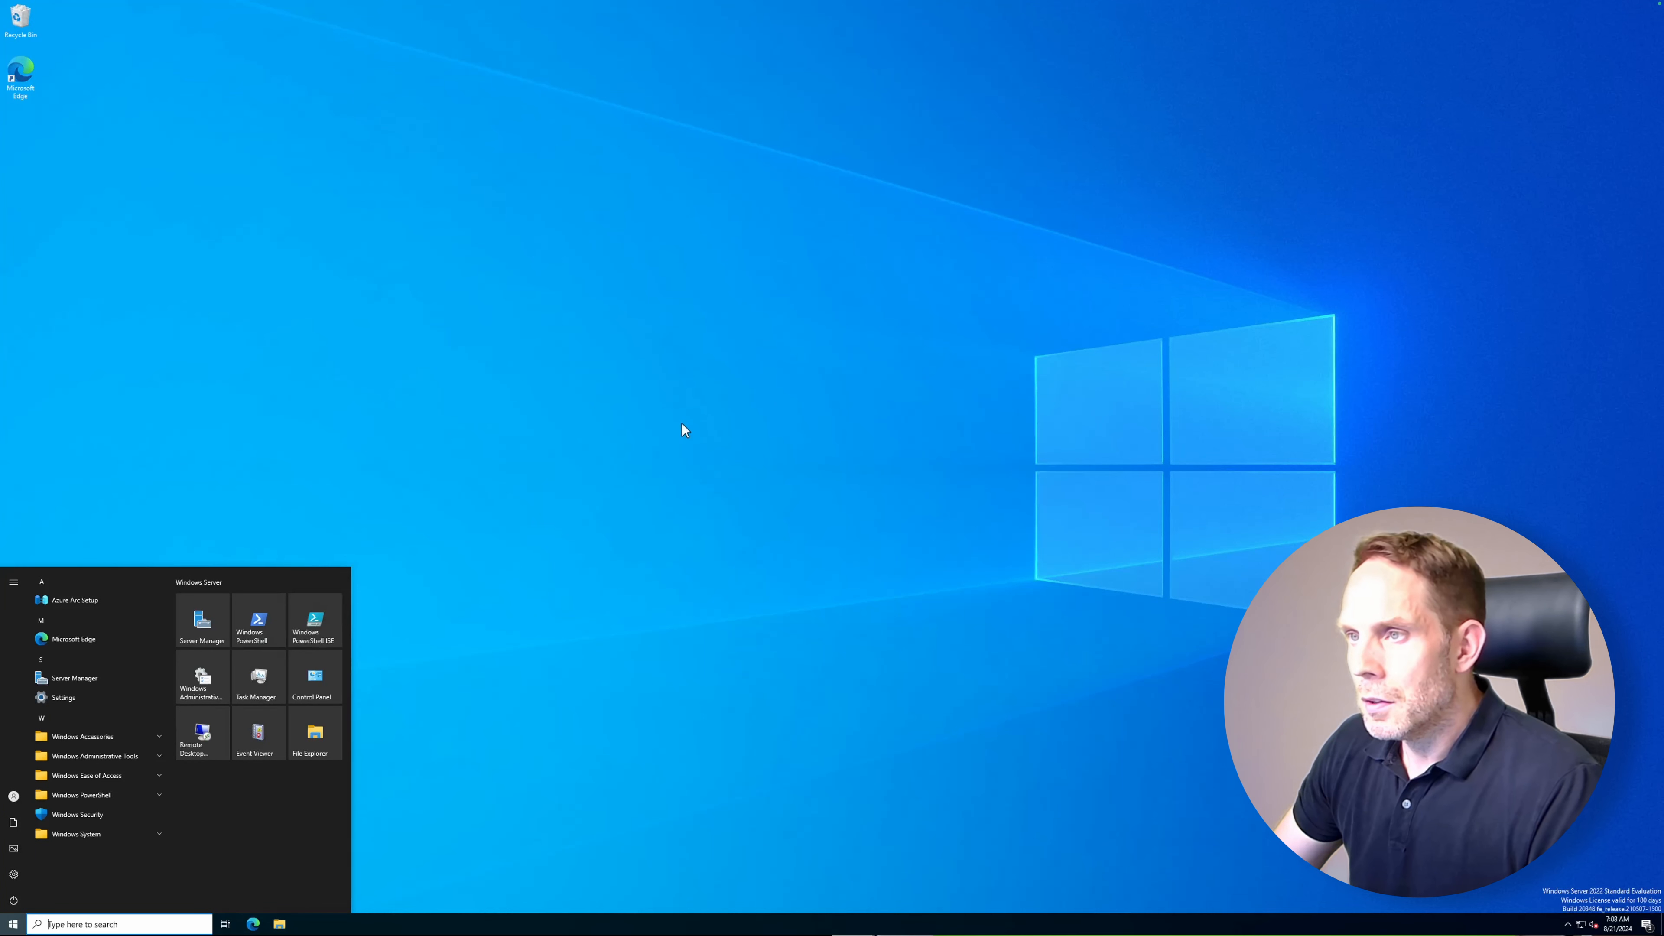
- Launch Microsoft Edge and move and enlarge its window toward the screen centre
{"action": "left_click", "coordinate": [682, 423]}
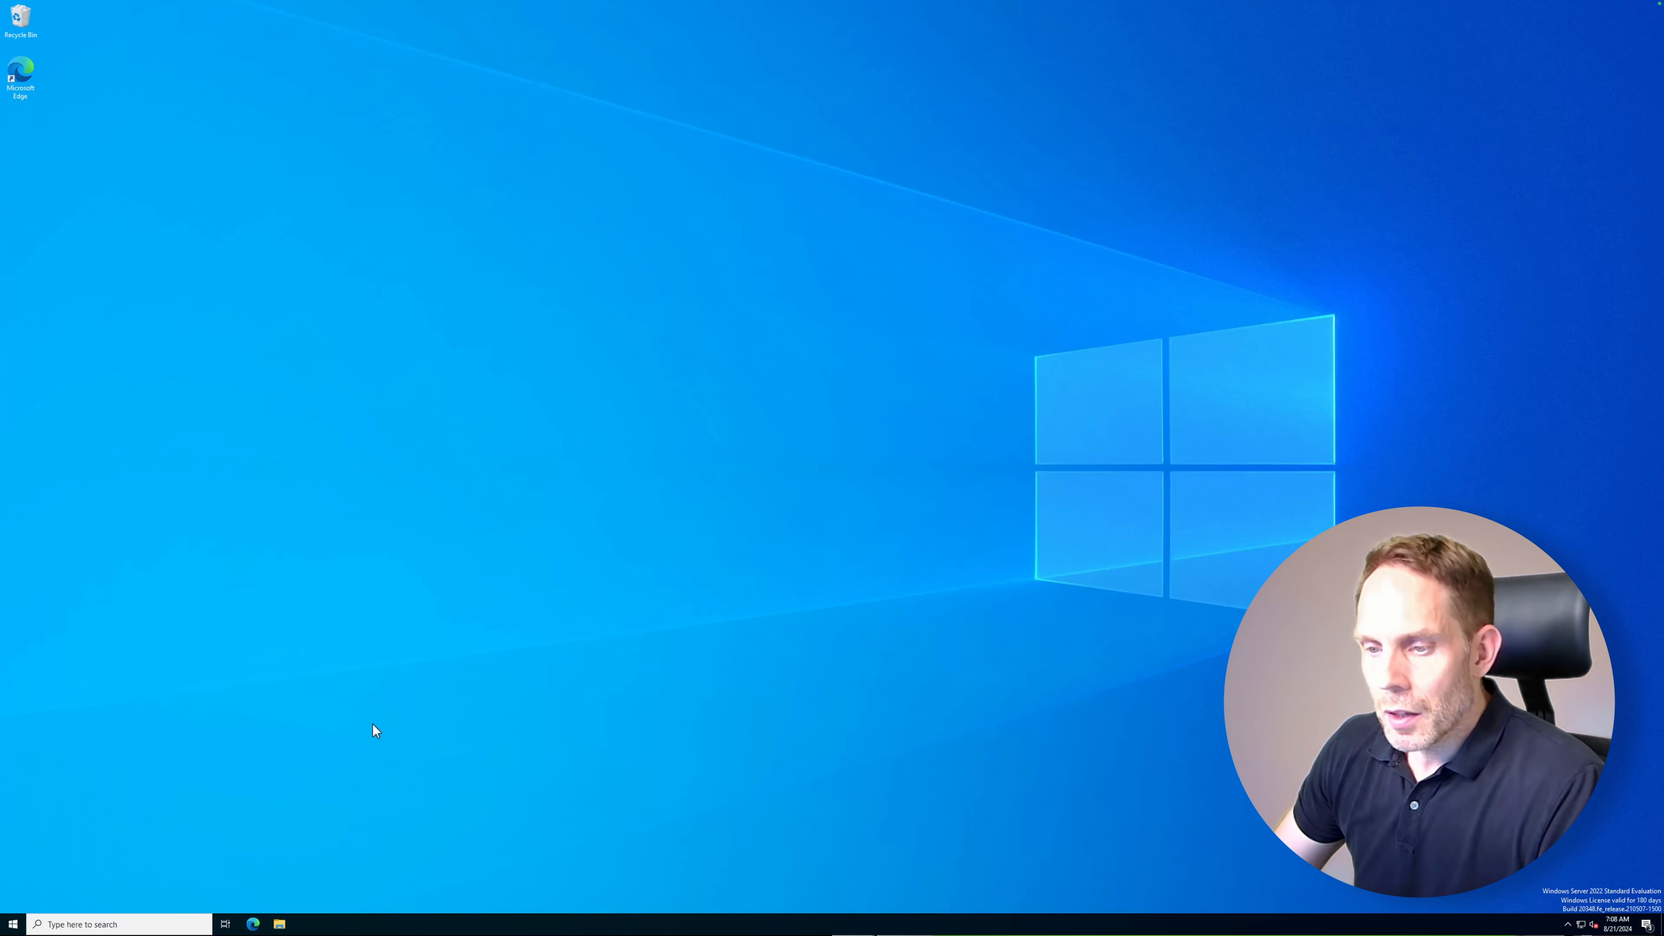
{"action": "left_click", "coordinate": [255, 925]}
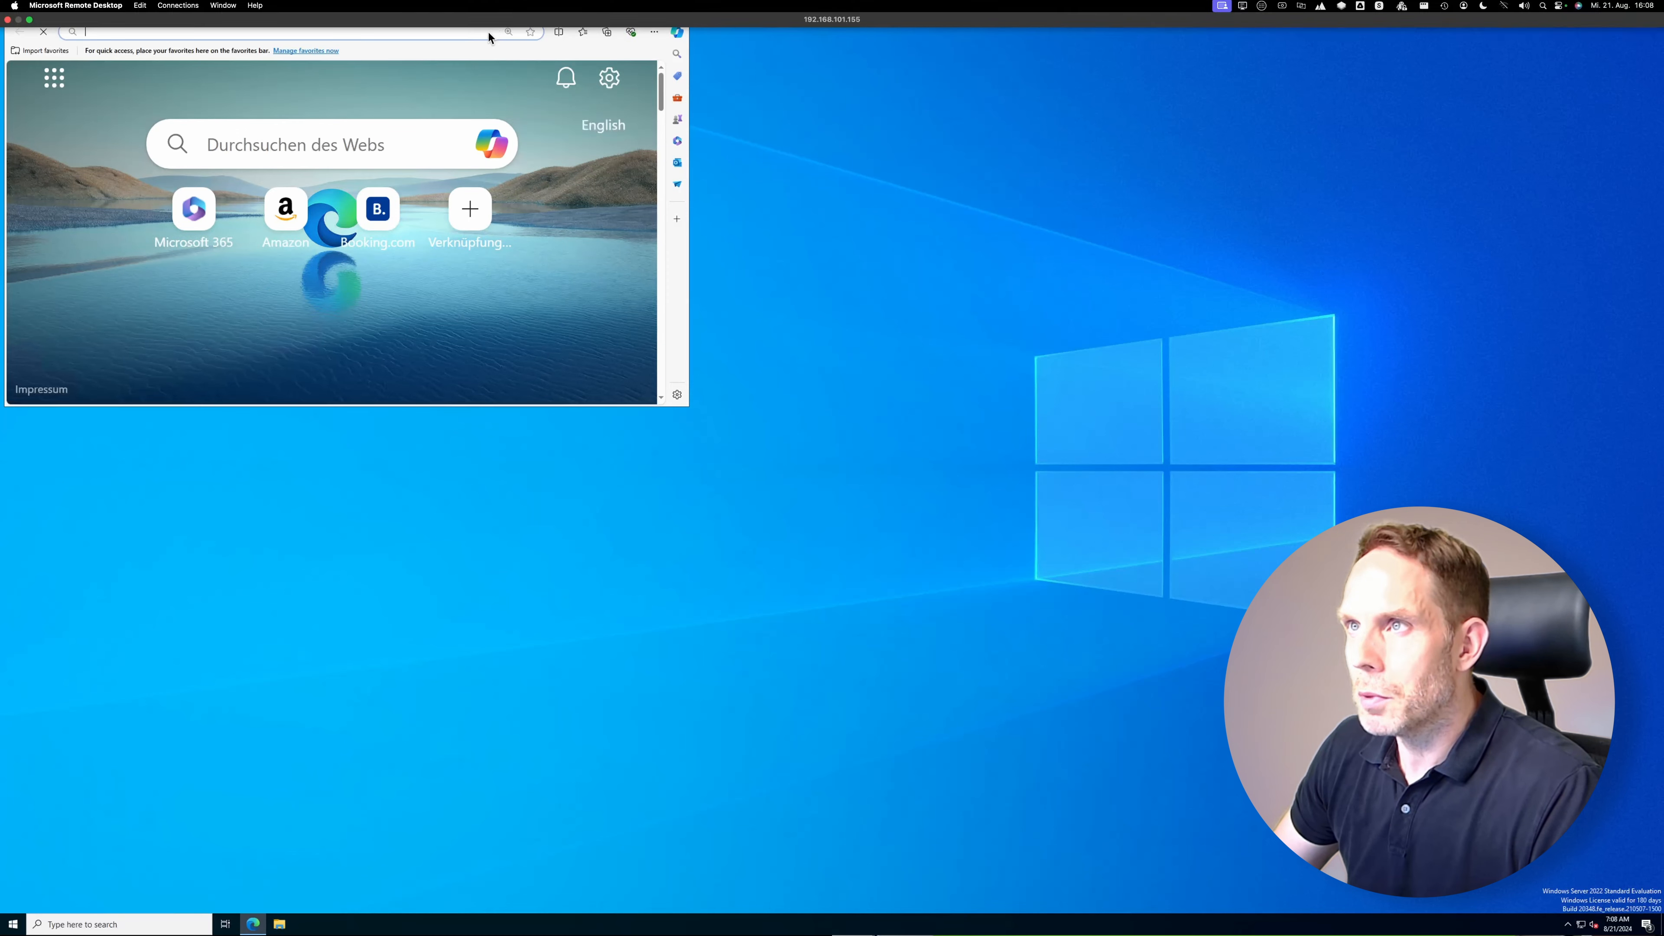
{"action": "left_click_drag", "start_coordinate": [500, 13], "coordinate": [850, 130]}
{"action": "left_click_drag", "start_coordinate": [1038, 518], "coordinate": [1558, 839]}
{"action": "left_click_drag", "start_coordinate": [723, 123], "coordinate": [669, 90]}
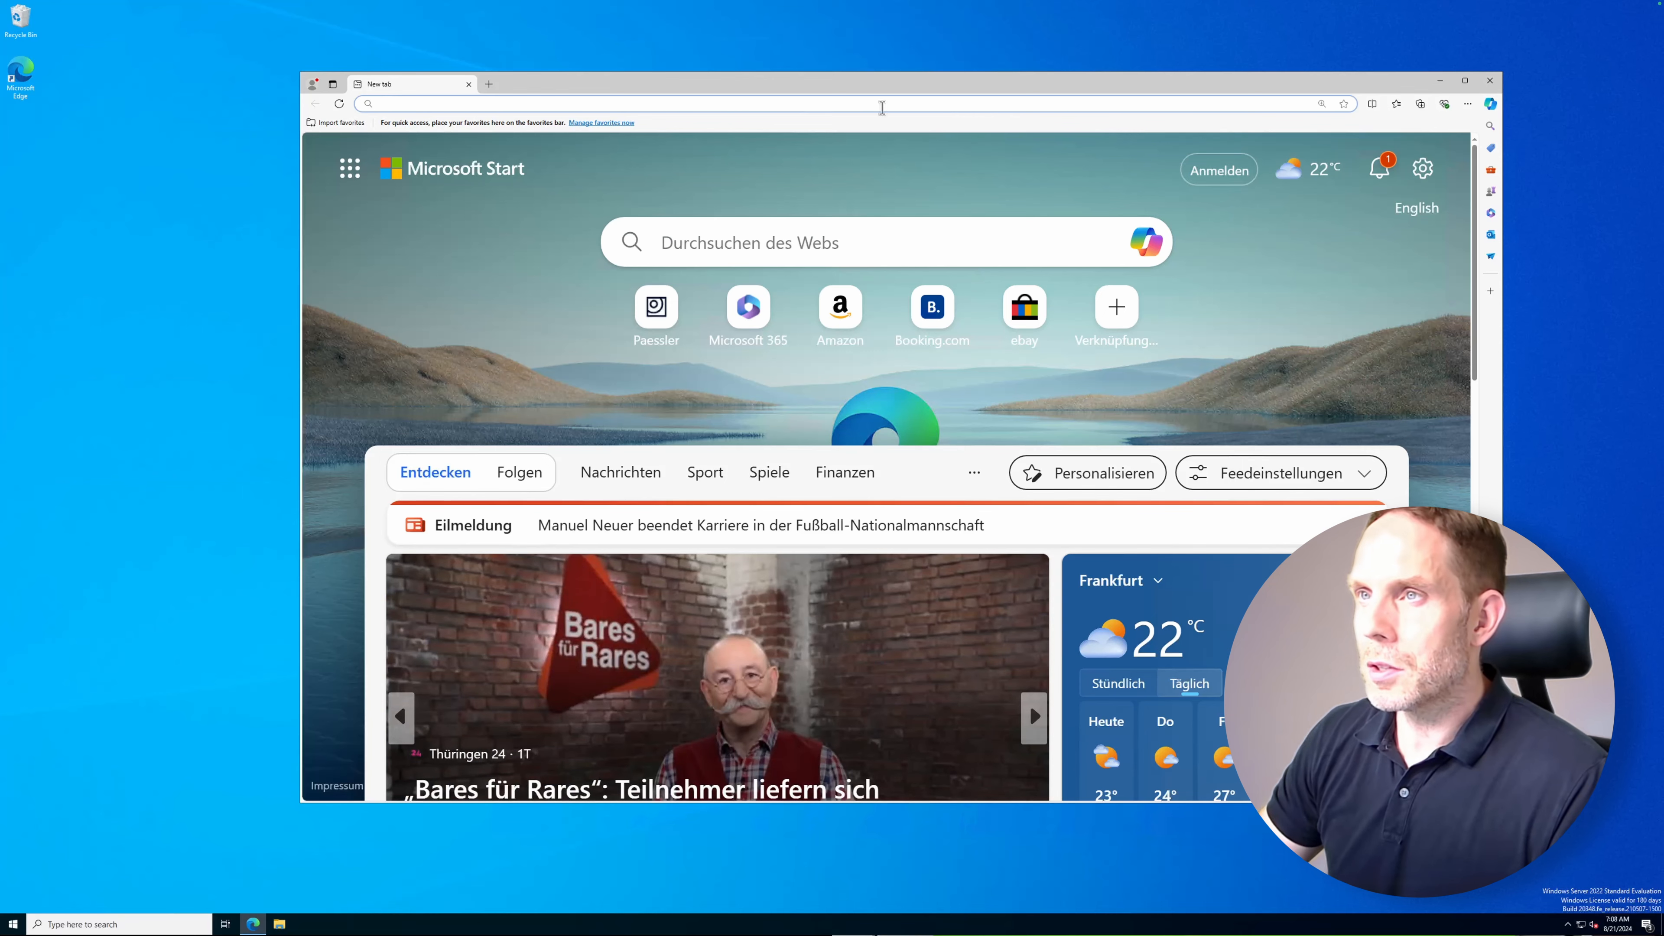
- Go to paessler.com and start the PRTG Network Monitor trial download
{"action": "type", "text": "paessler.com"}
{"action": "key", "text": "Return"}
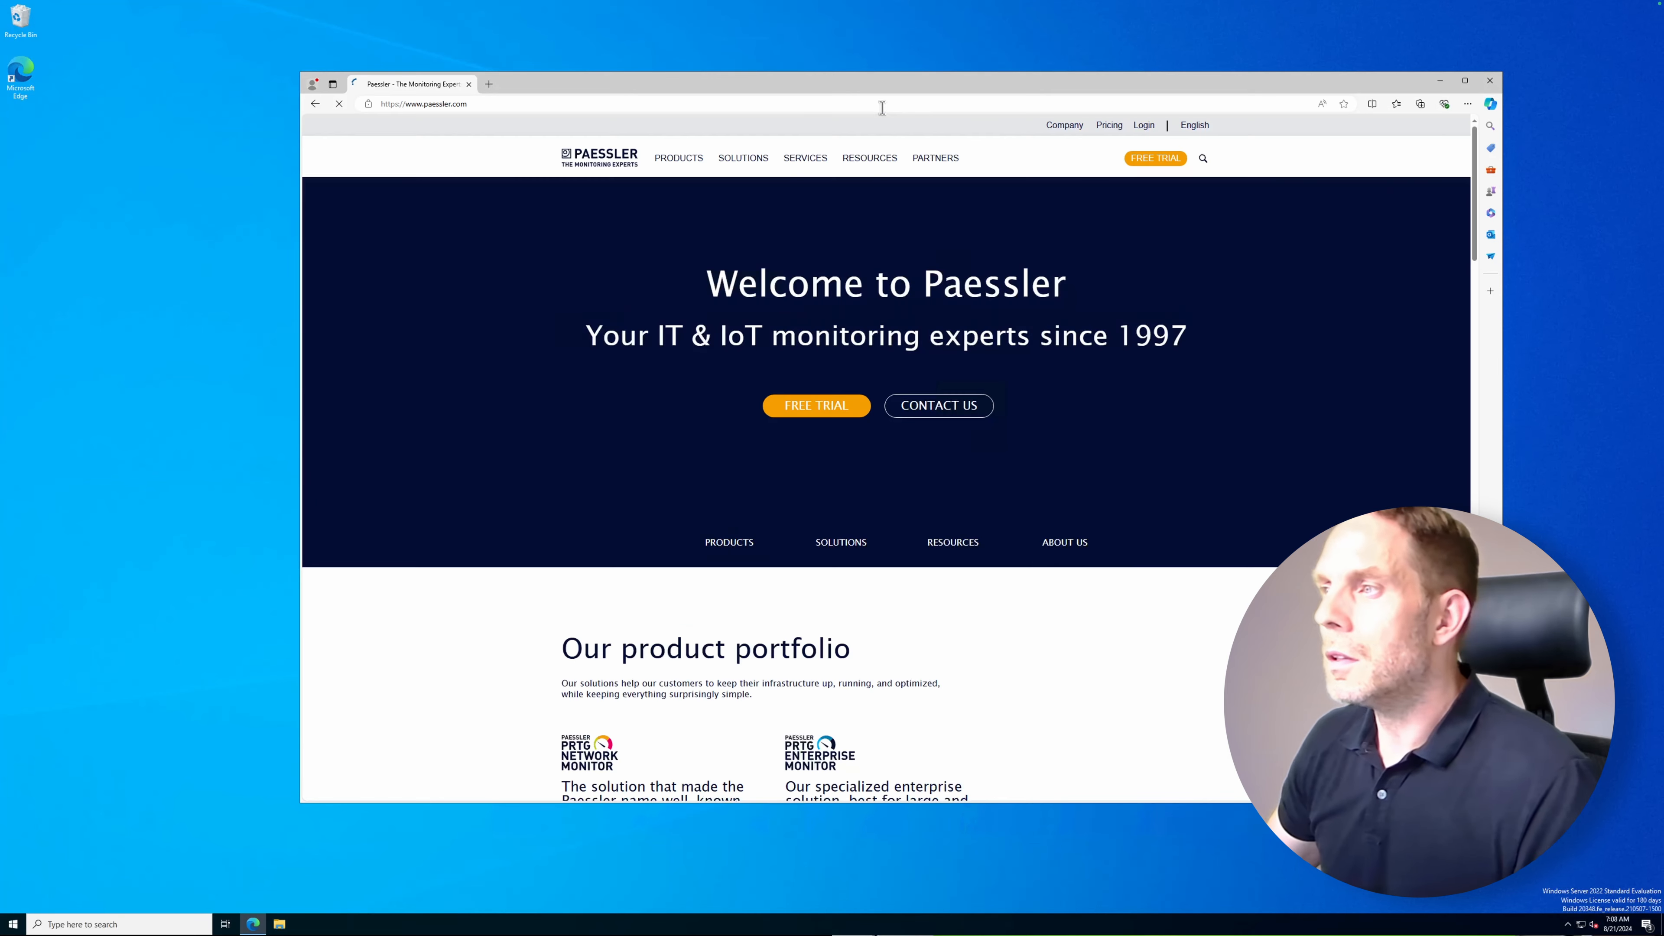
{"action": "left_click", "coordinate": [819, 412]}
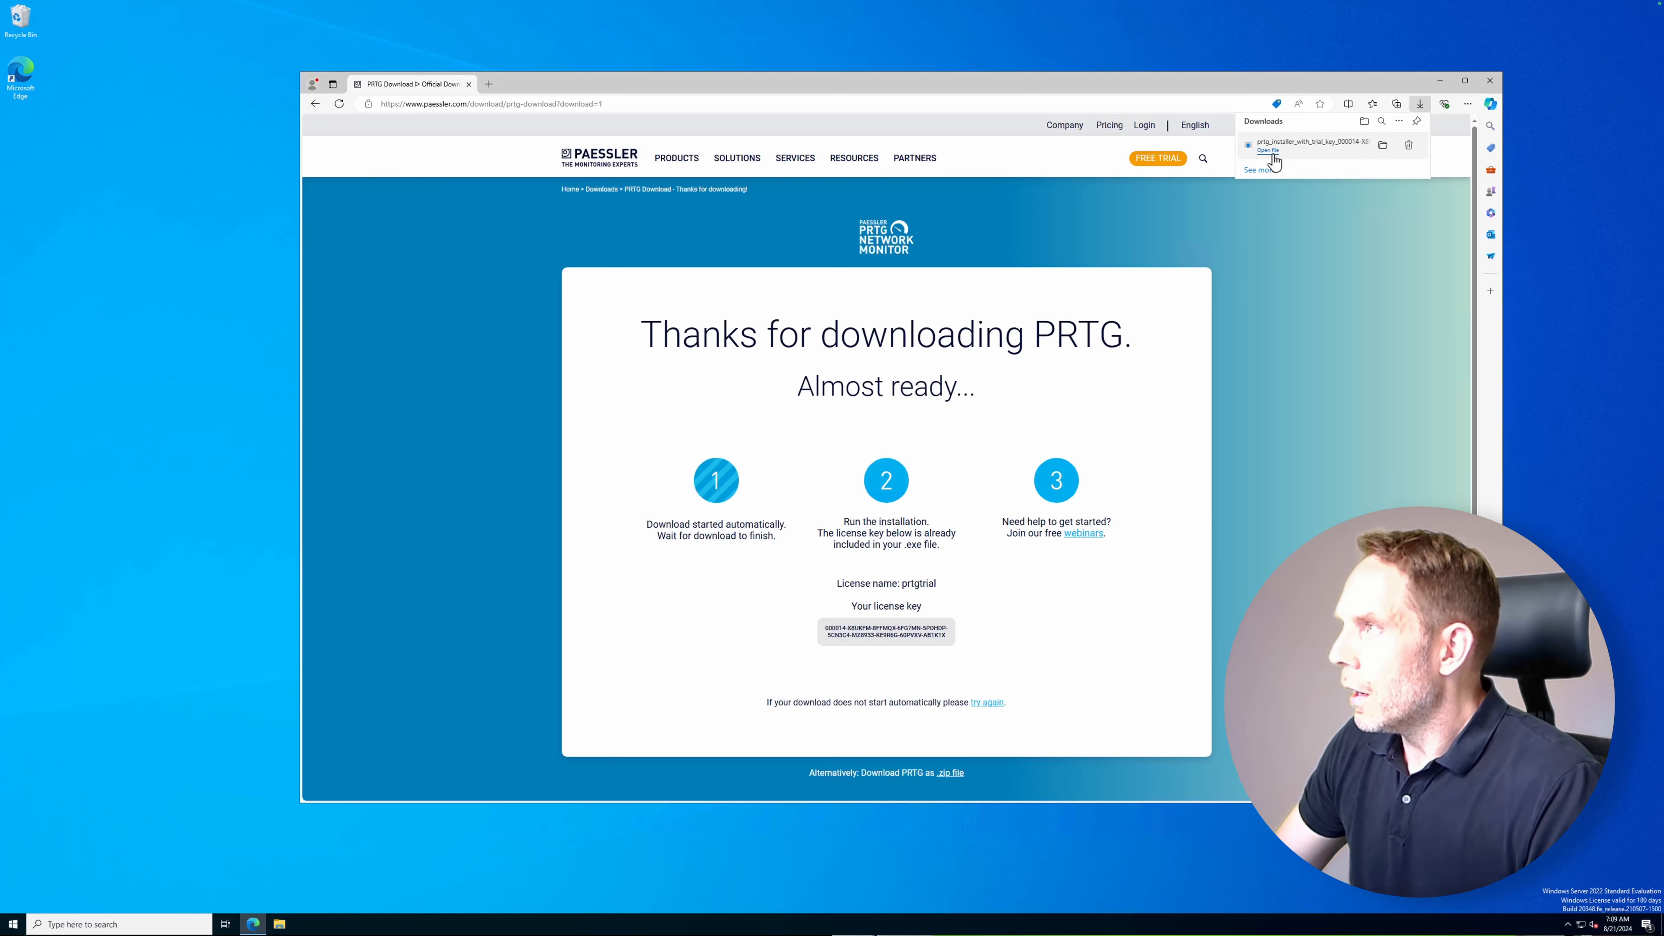
- Close Edge and launch the downloaded PRTG installer from the Downloads folder
{"action": "left_click", "coordinate": [1386, 149]}
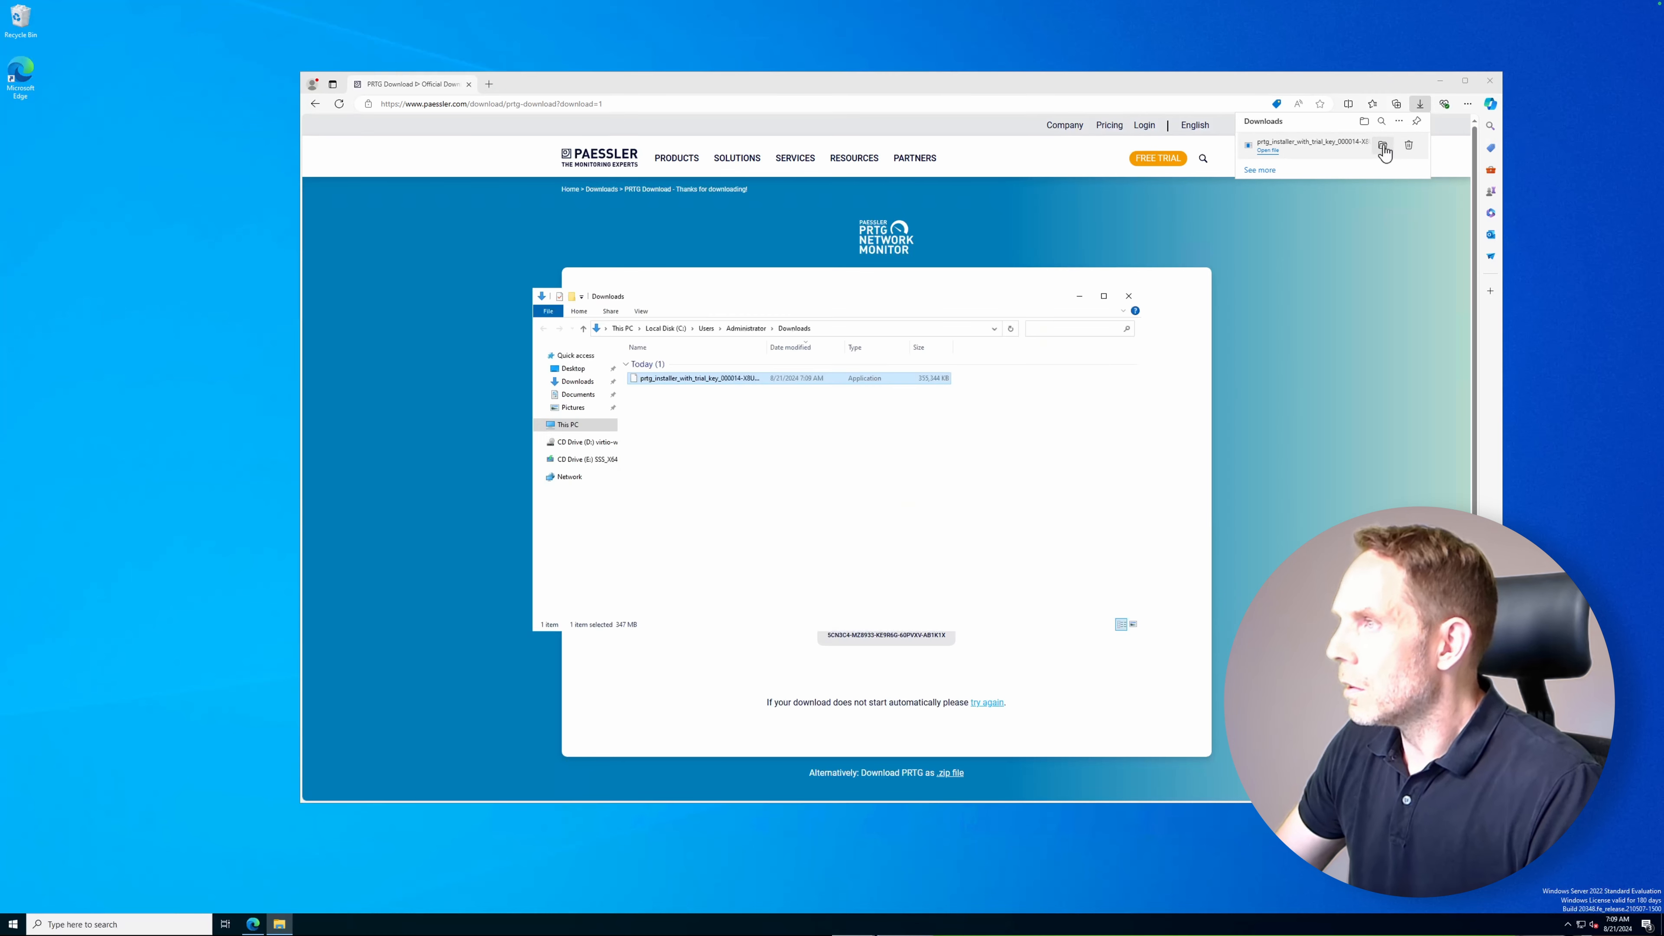
{"action": "left_click", "coordinate": [1489, 81]}
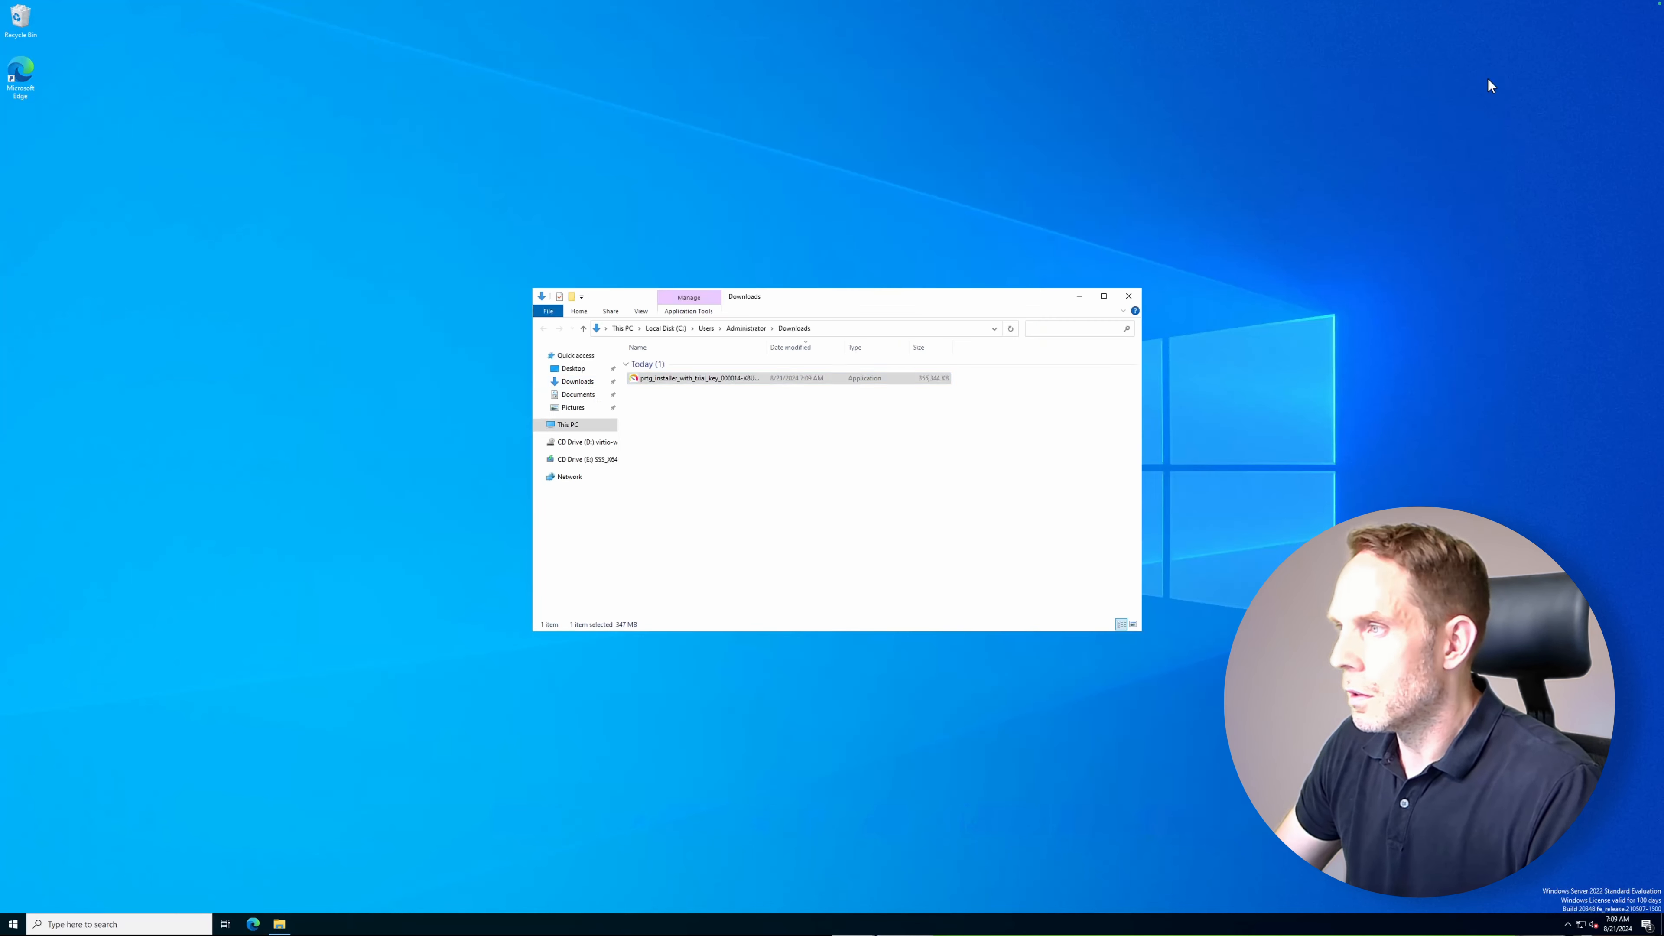
{"action": "double_click", "coordinate": [670, 378]}
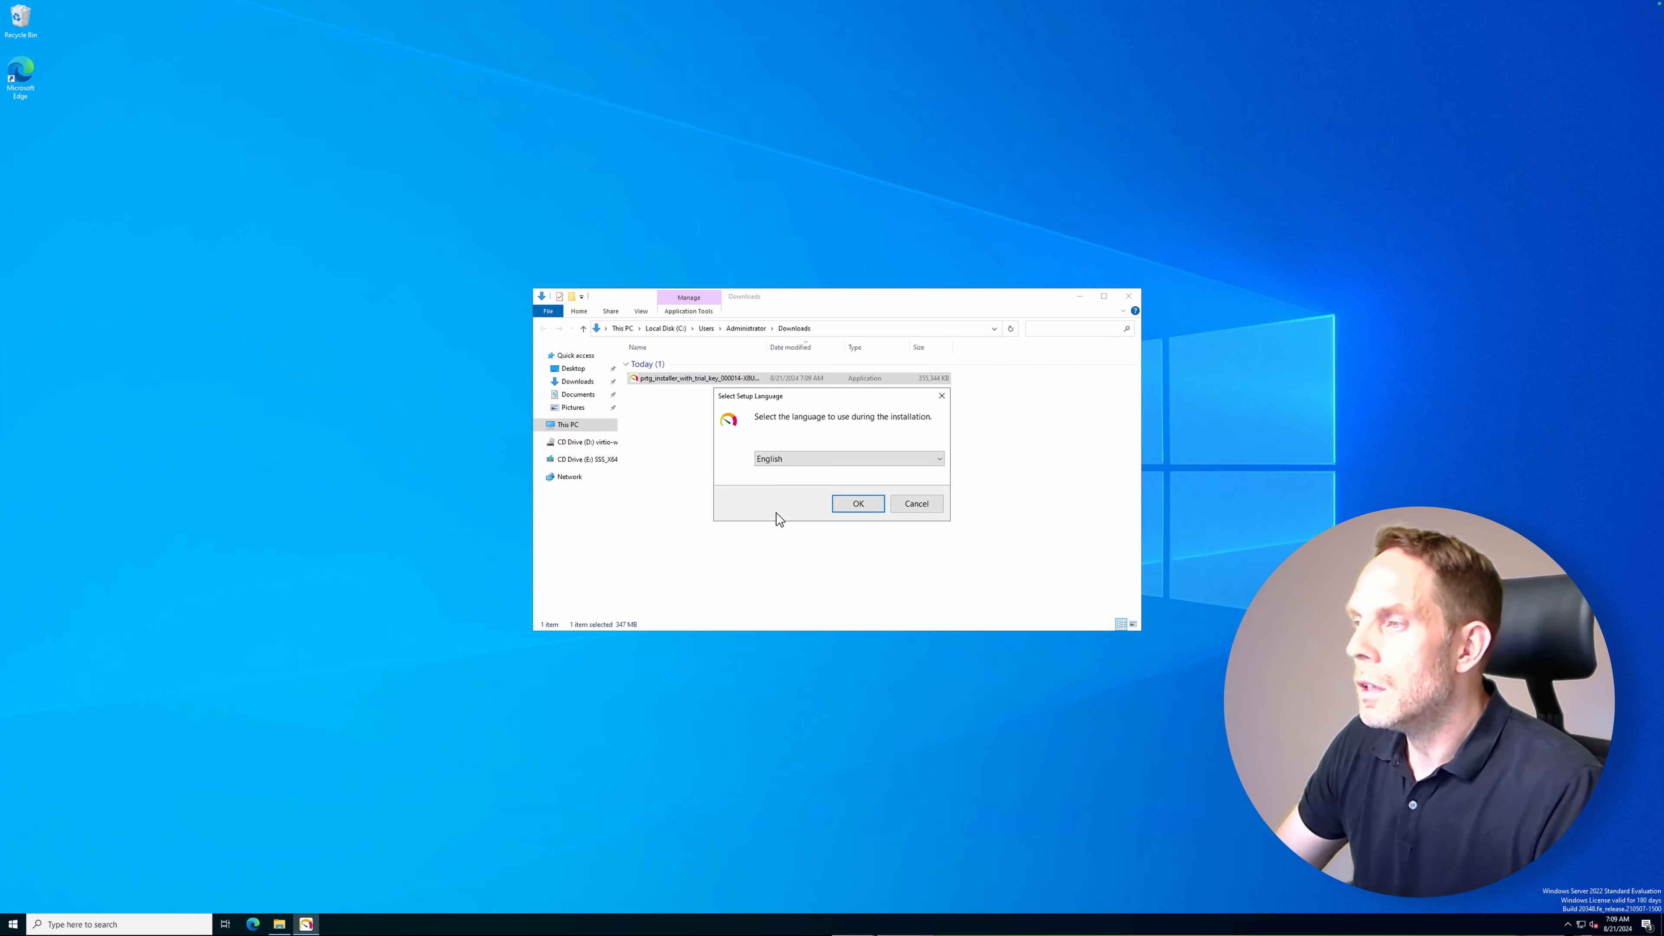
- Keep English as setup language, accept the license, and enter the notification e-mail address
{"action": "left_click", "coordinate": [855, 505]}
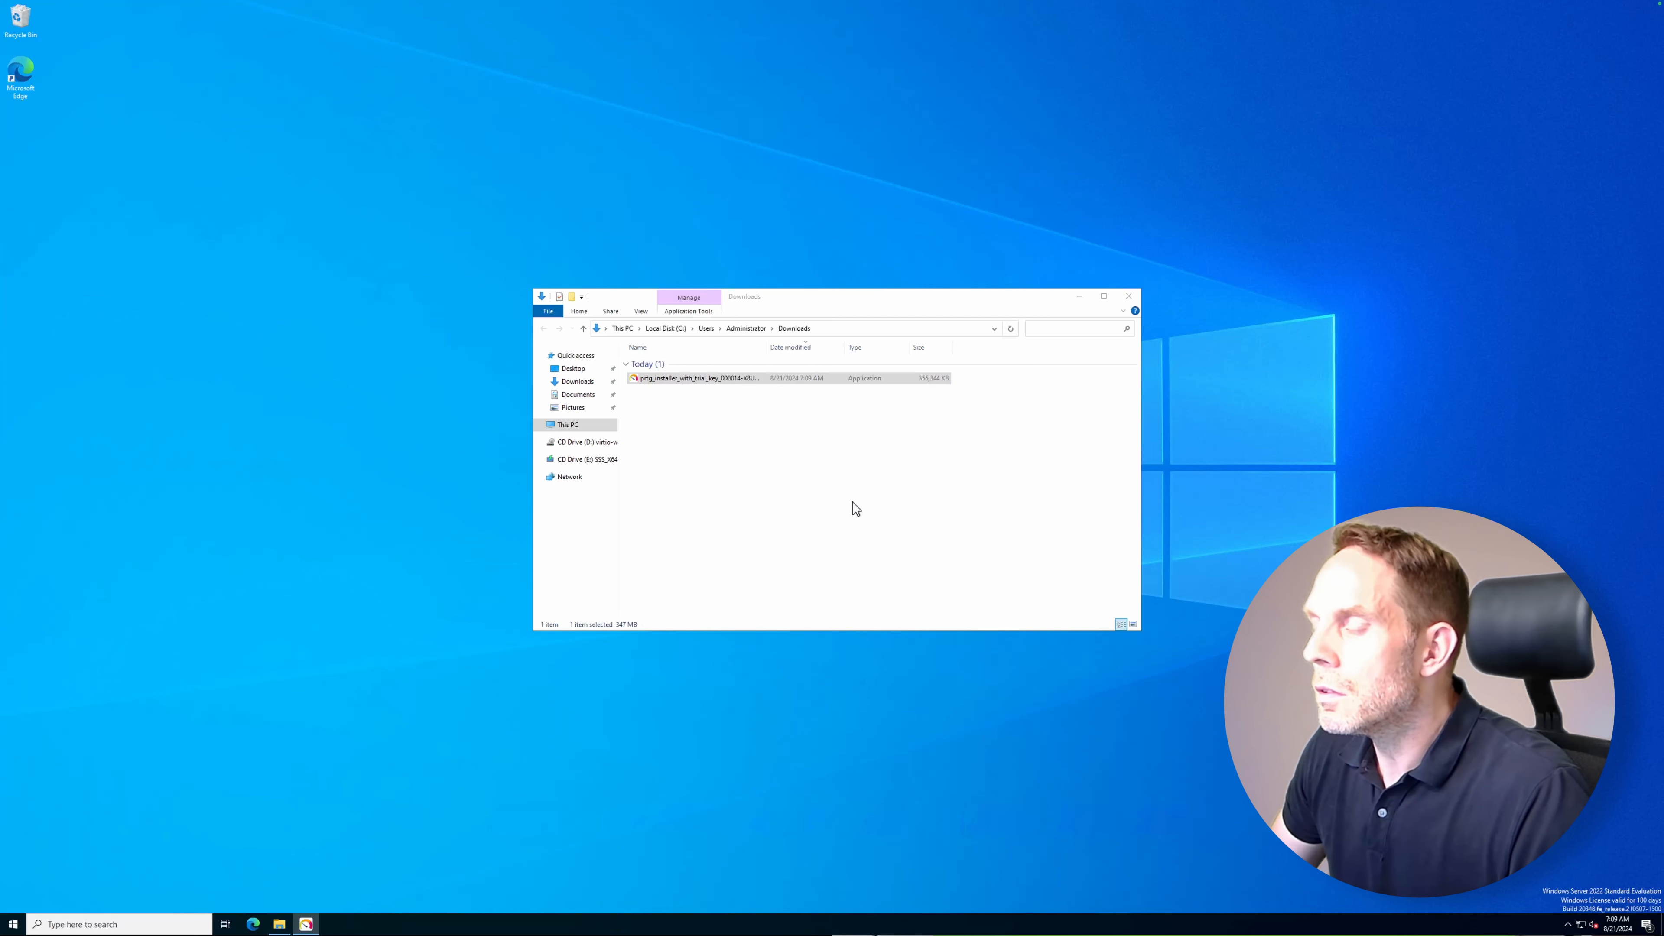
{"action": "left_click", "coordinate": [743, 546]}
{"action": "left_click", "coordinate": [932, 594]}
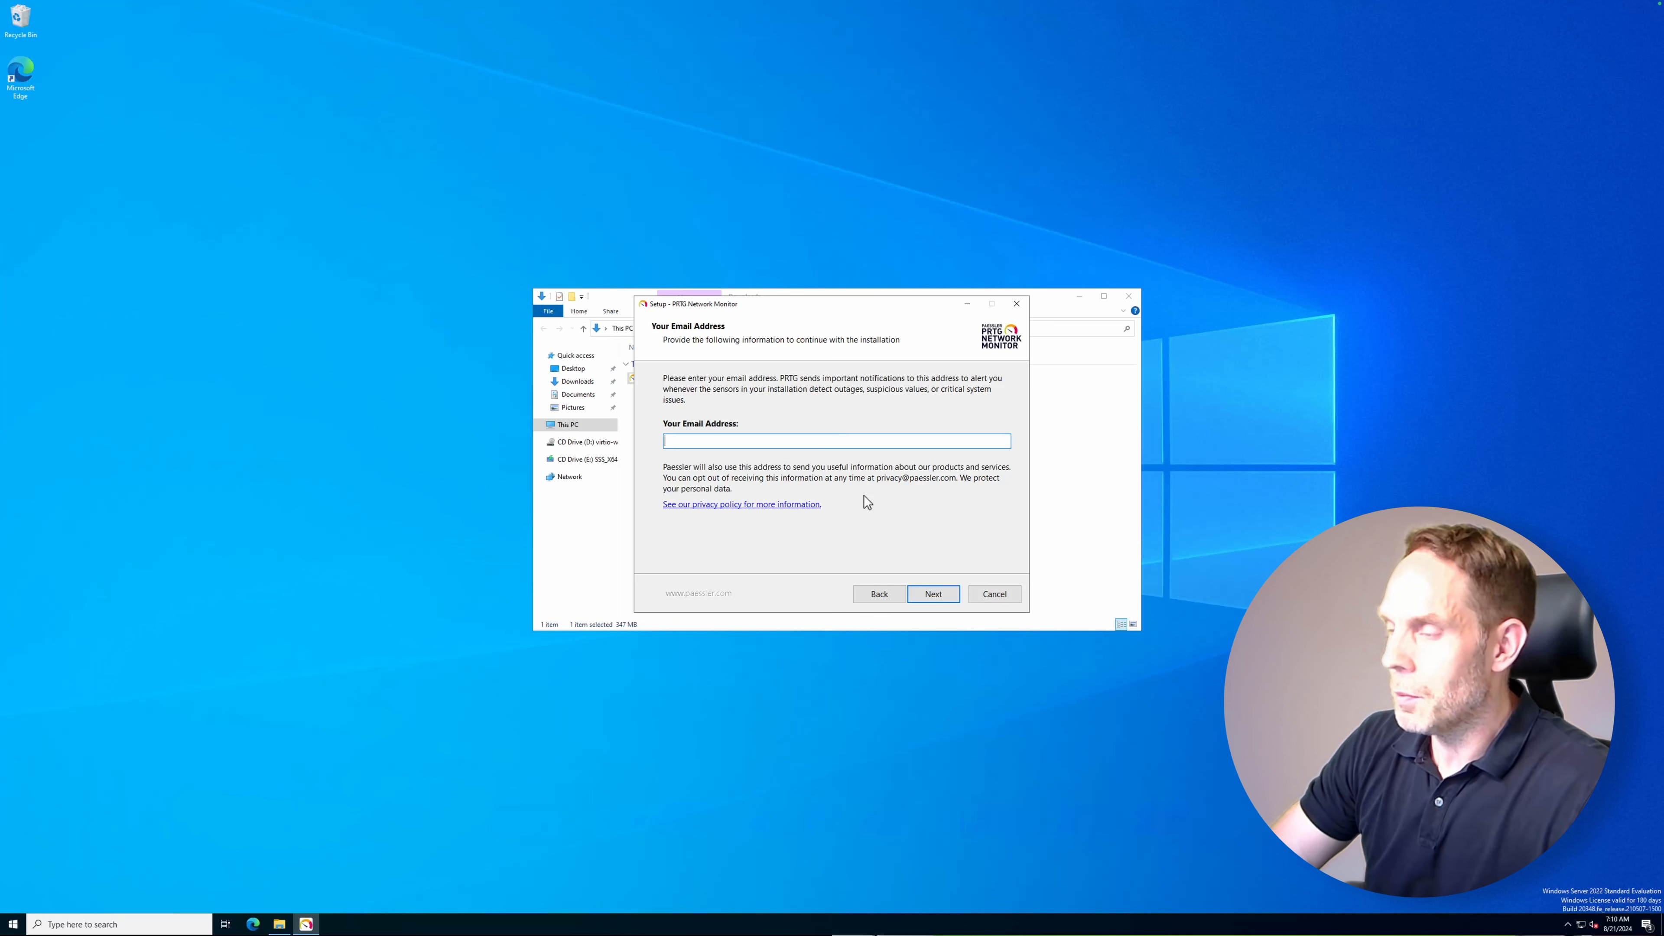
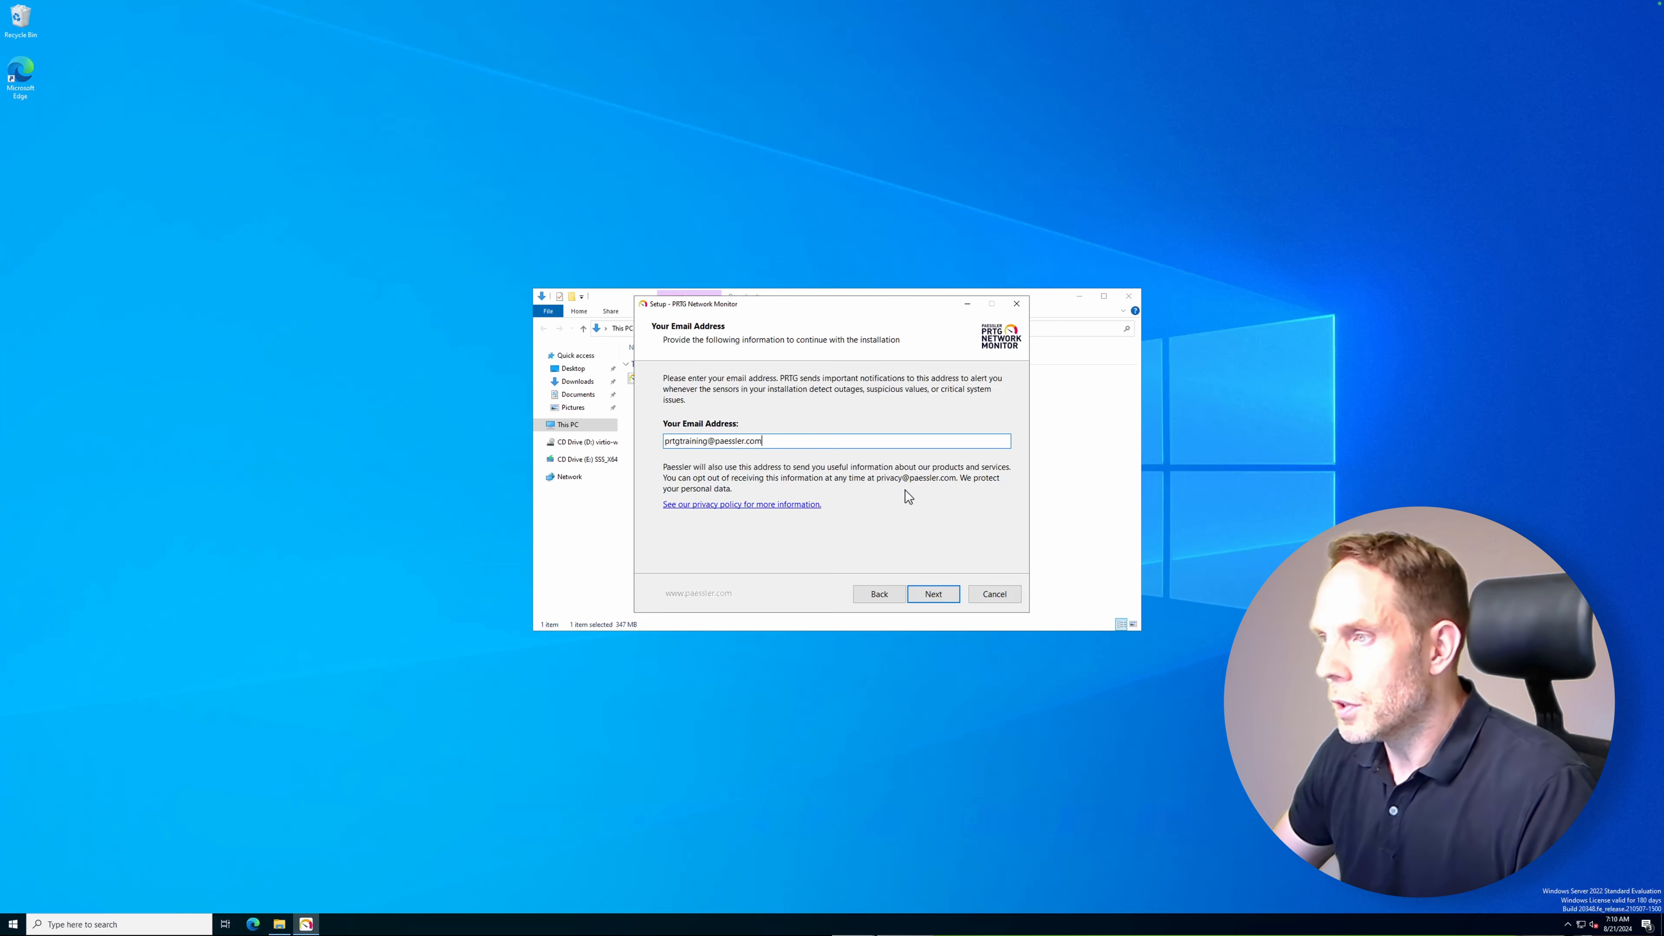
{"action": "left_click", "coordinate": [939, 595]}
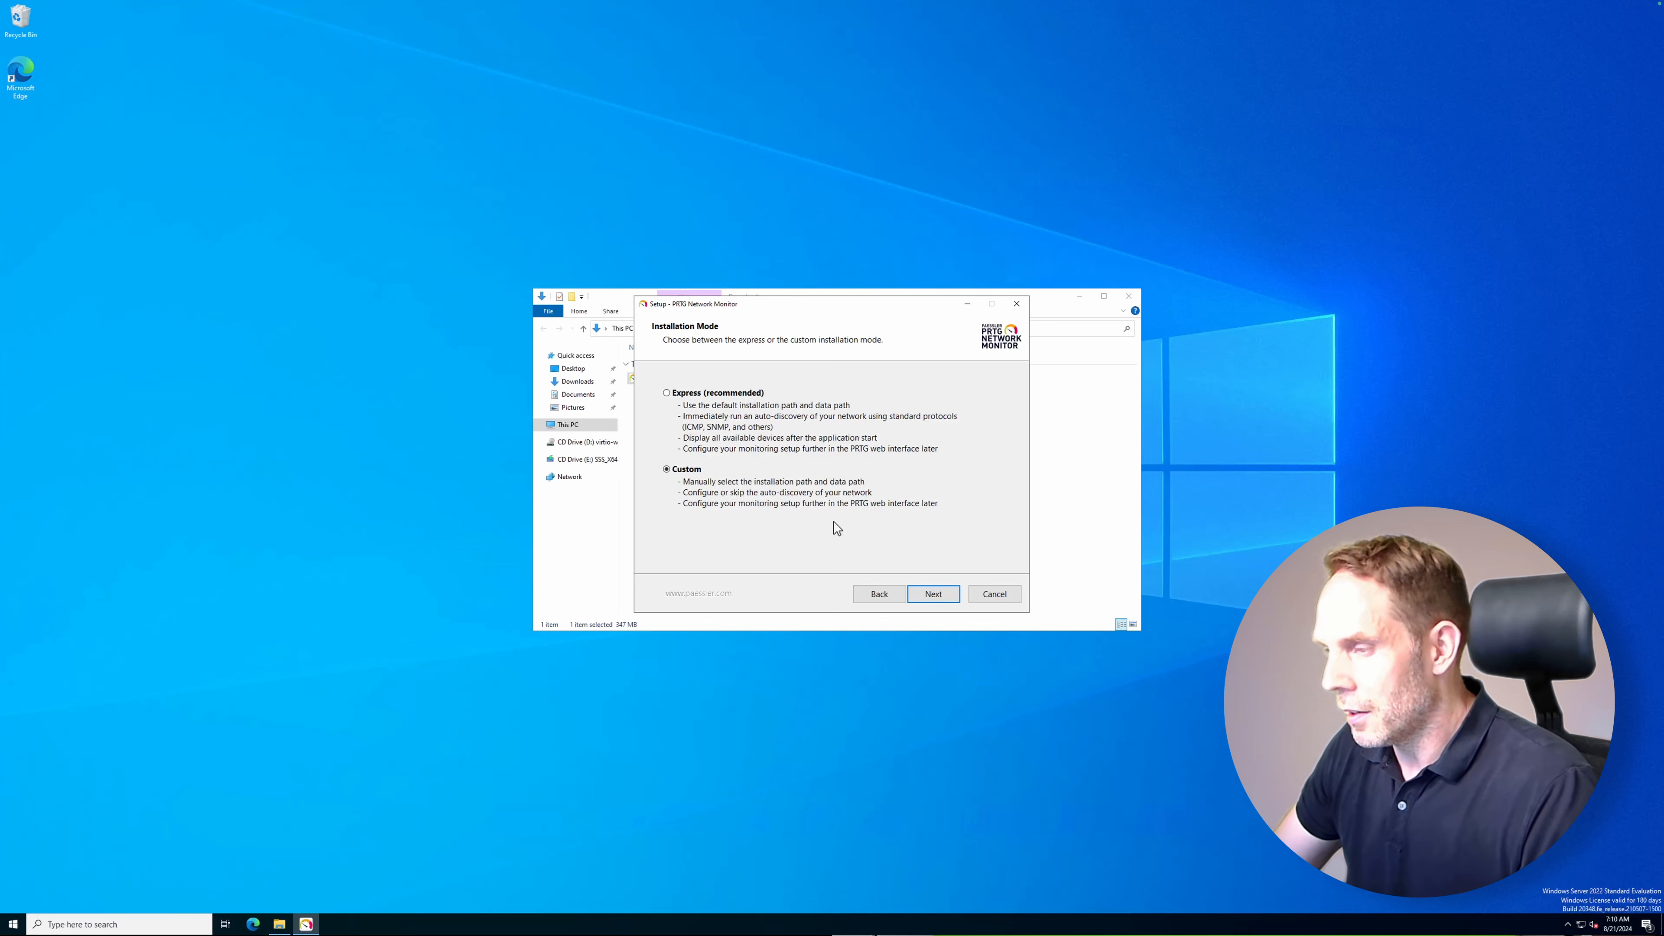
- Continue with Custom installation mode and keep the default installation and data paths
{"action": "left_click", "coordinate": [937, 597]}
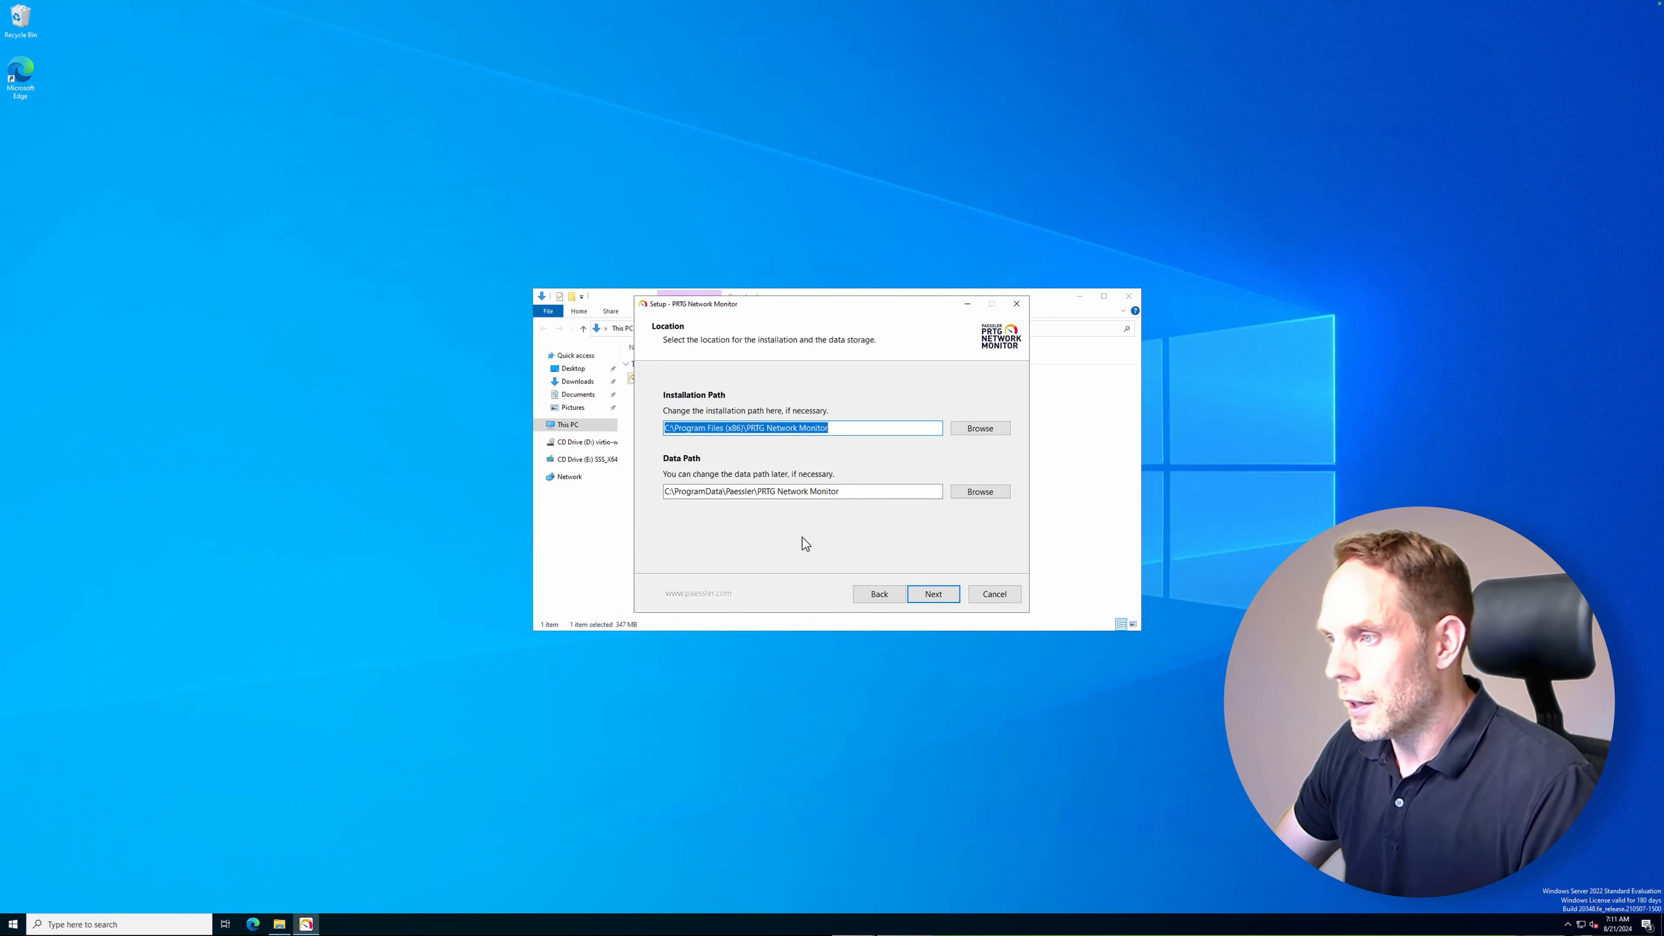
{"action": "left_click", "coordinate": [933, 595]}
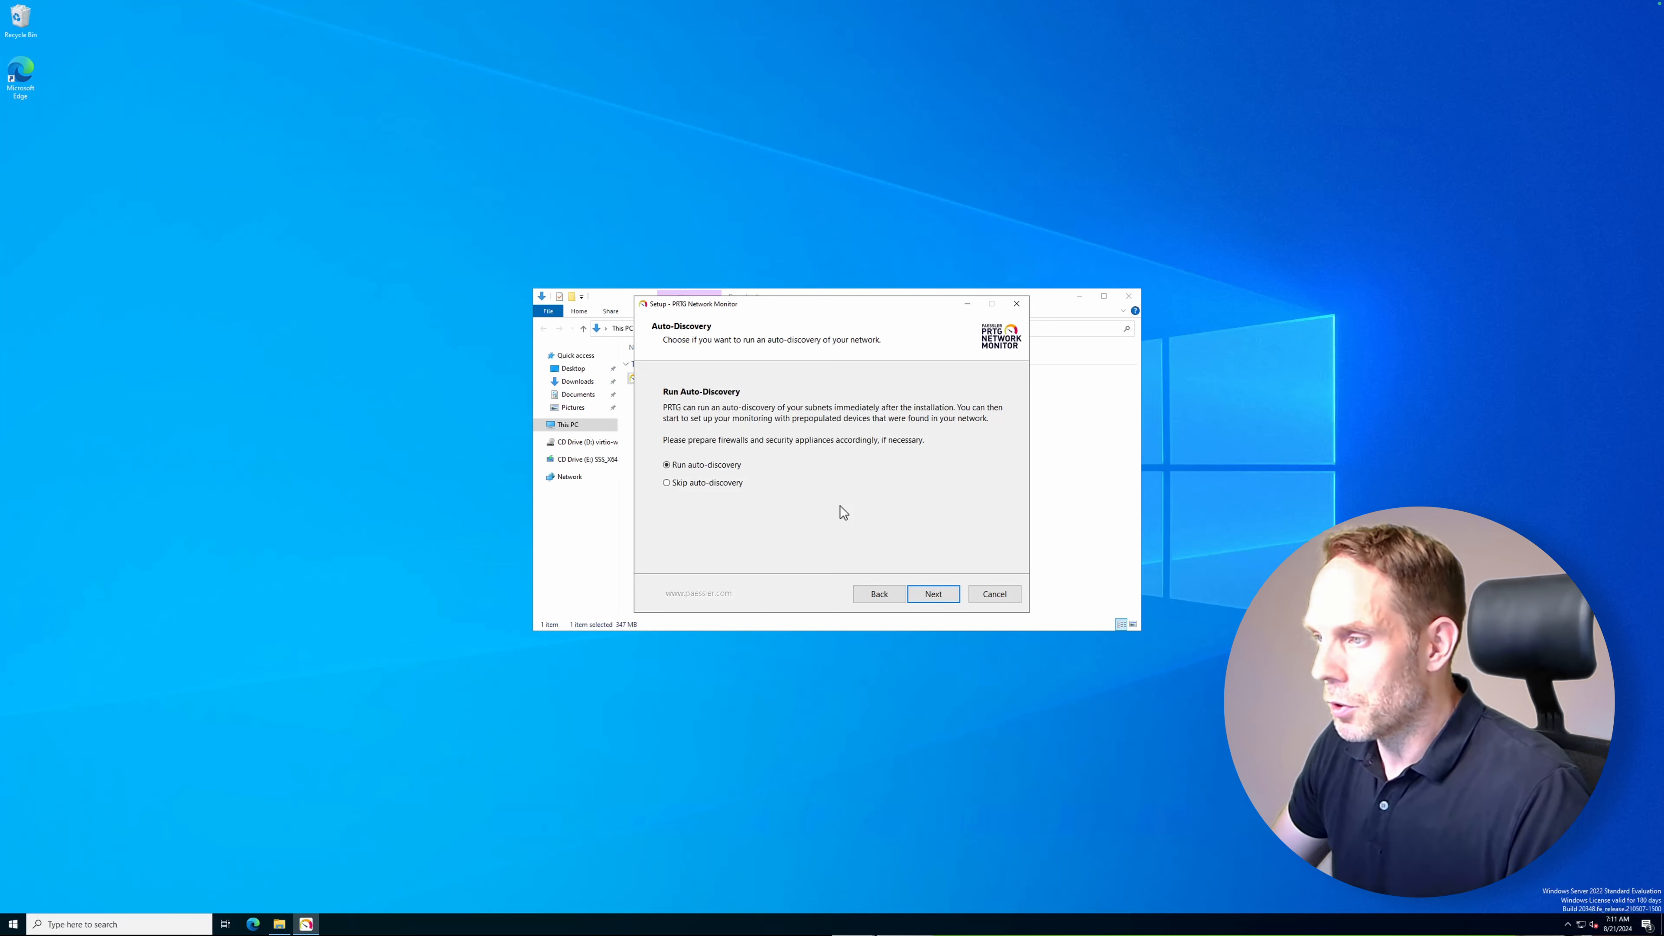
- Keep Run auto-discovery and the default 'public' SNMP community string, then start installing
{"action": "left_click", "coordinate": [933, 594]}
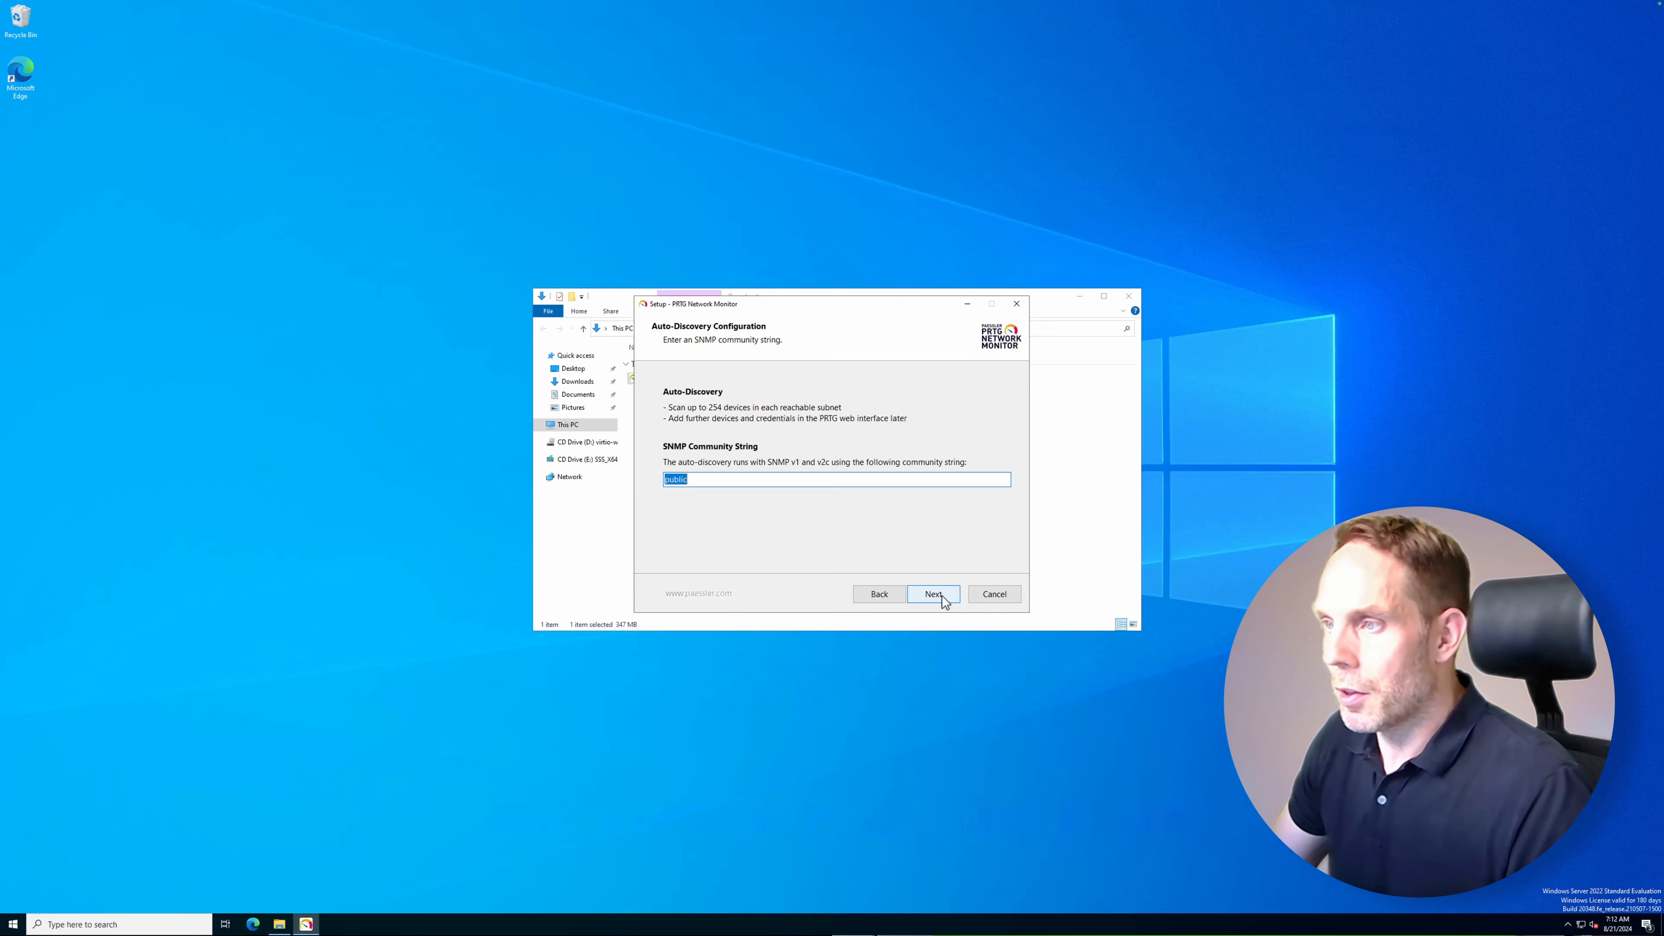
{"action": "left_click", "coordinate": [941, 596]}
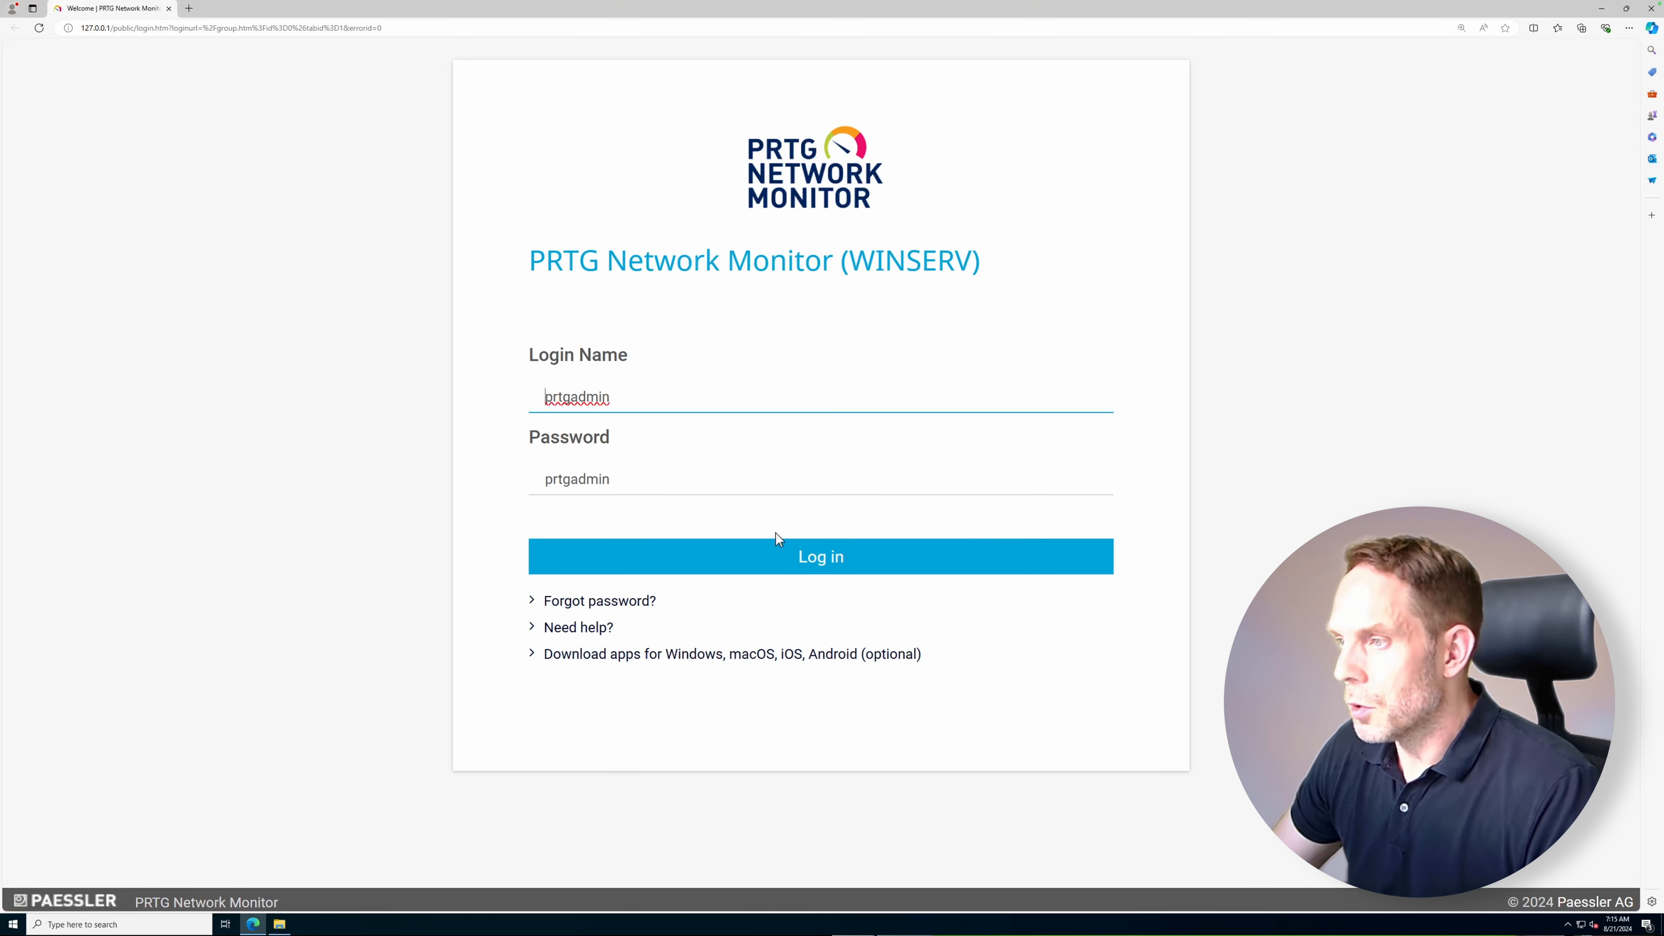
- Log in to the PRTG web interface with the prefilled administrator credentials
{"action": "left_click", "coordinate": [785, 564]}
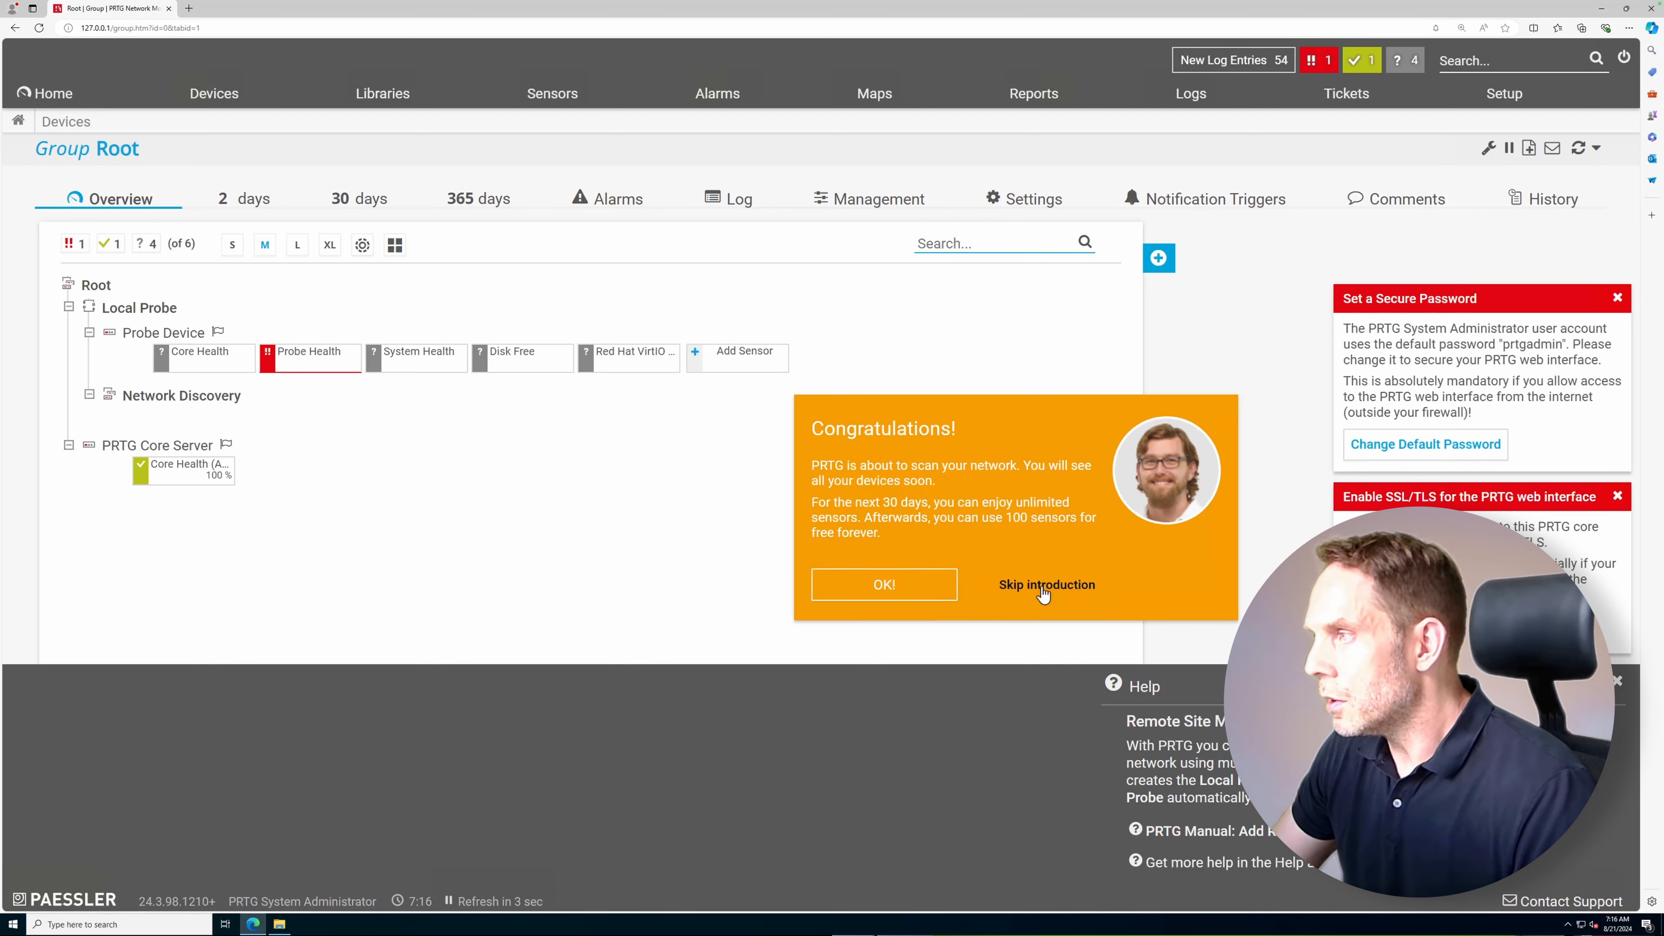
- Skip the Congratulations welcome introduction and let auto-discovery populate the device tree
{"action": "left_click", "coordinate": [1044, 593]}
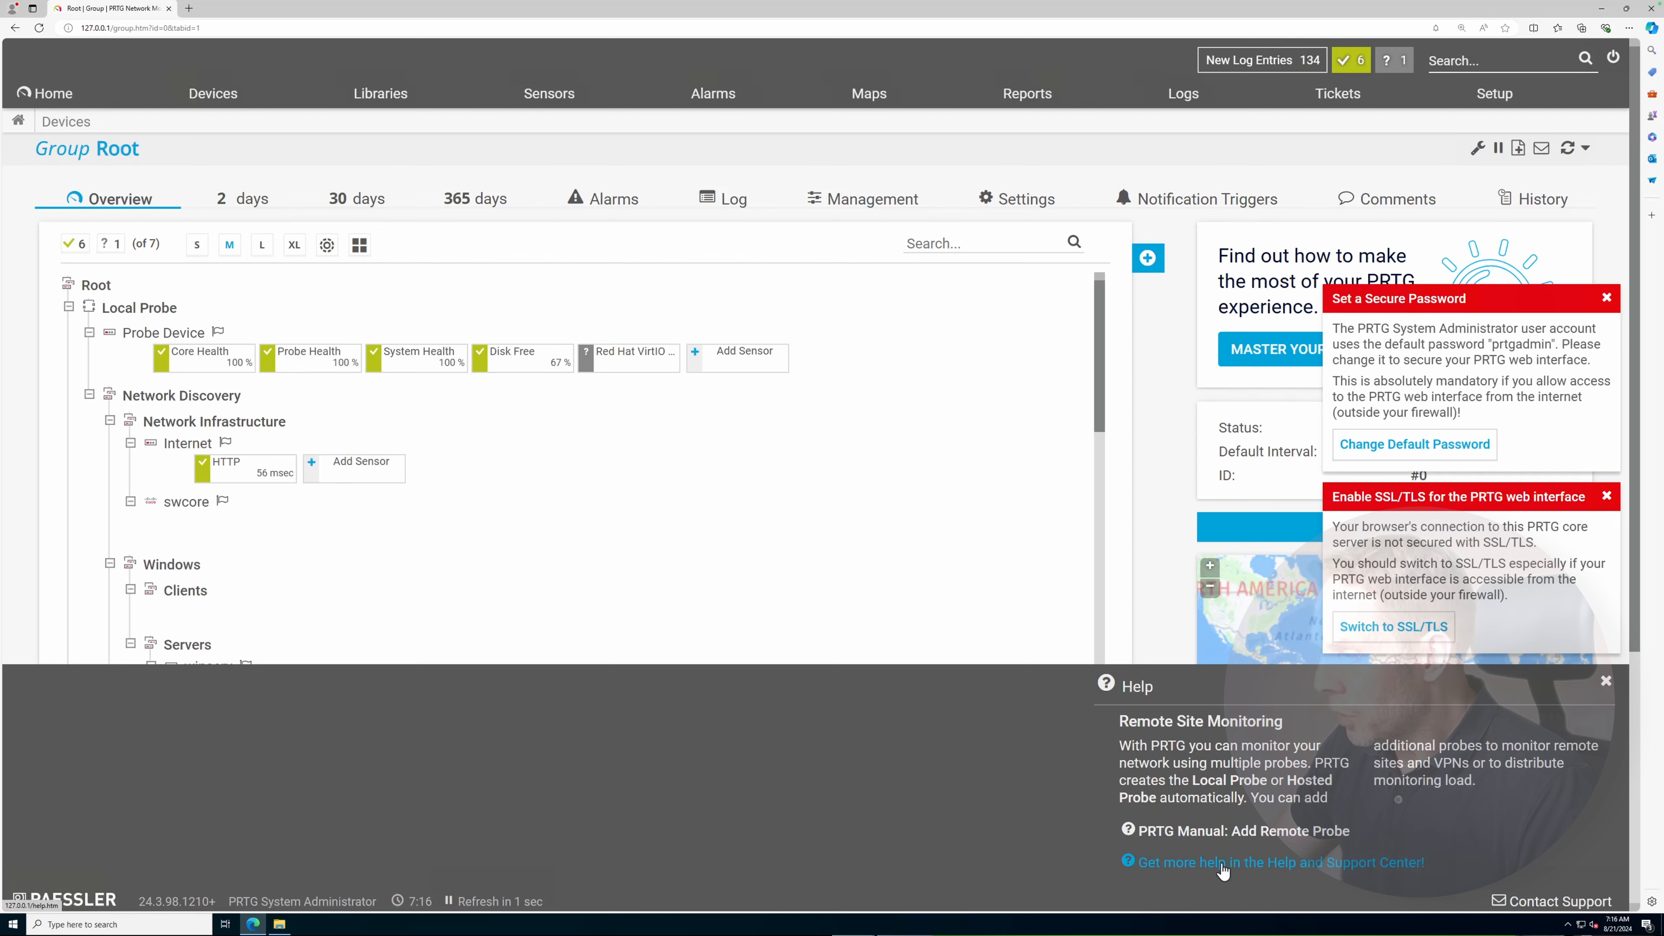
- Dismiss the SSL/TLS and secure-password warnings and return to the Root device overview
{"action": "left_click", "coordinate": [1321, 870]}
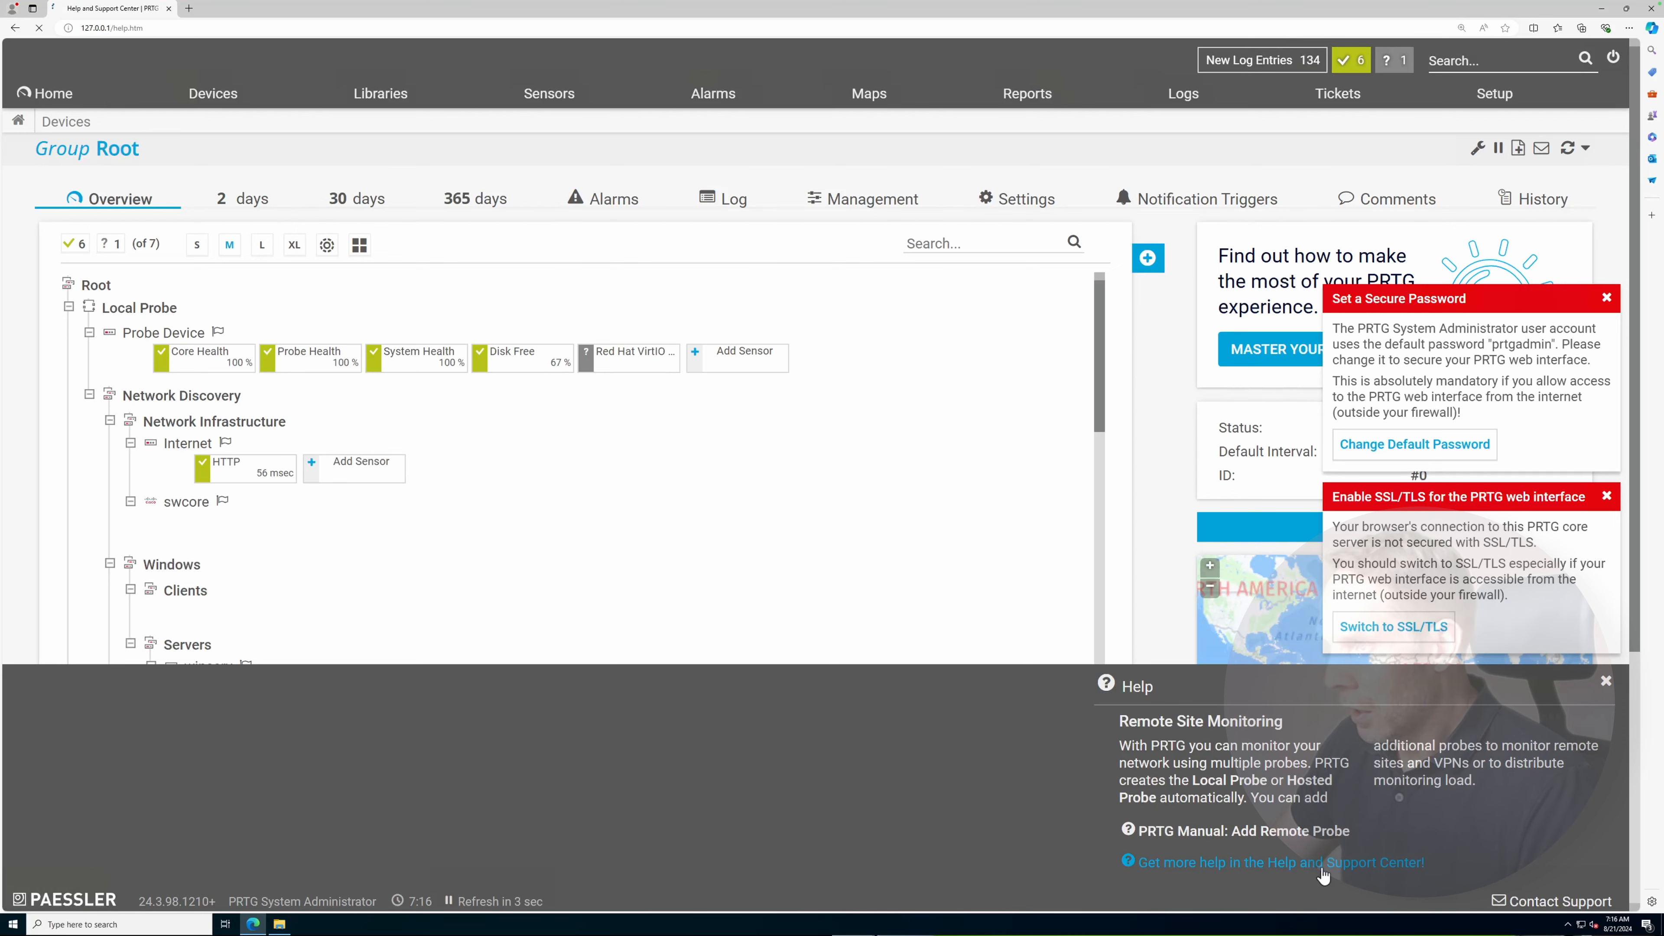
{"action": "left_click", "coordinate": [1617, 564]}
{"action": "left_click", "coordinate": [1618, 369]}
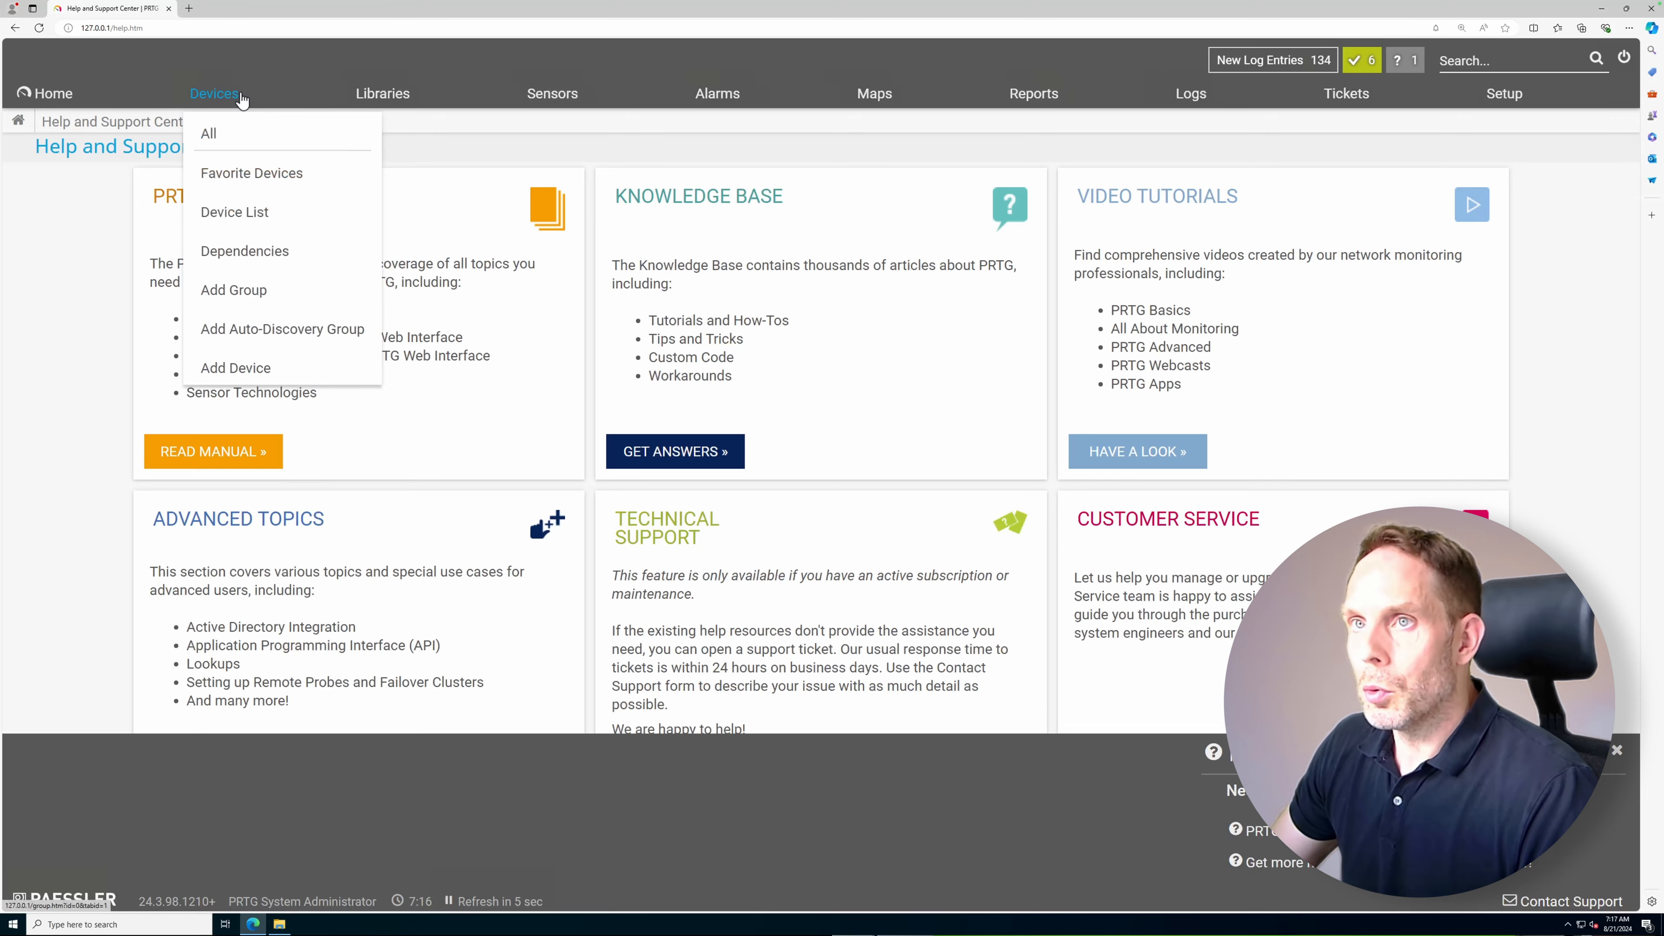
{"action": "left_click", "coordinate": [241, 98]}
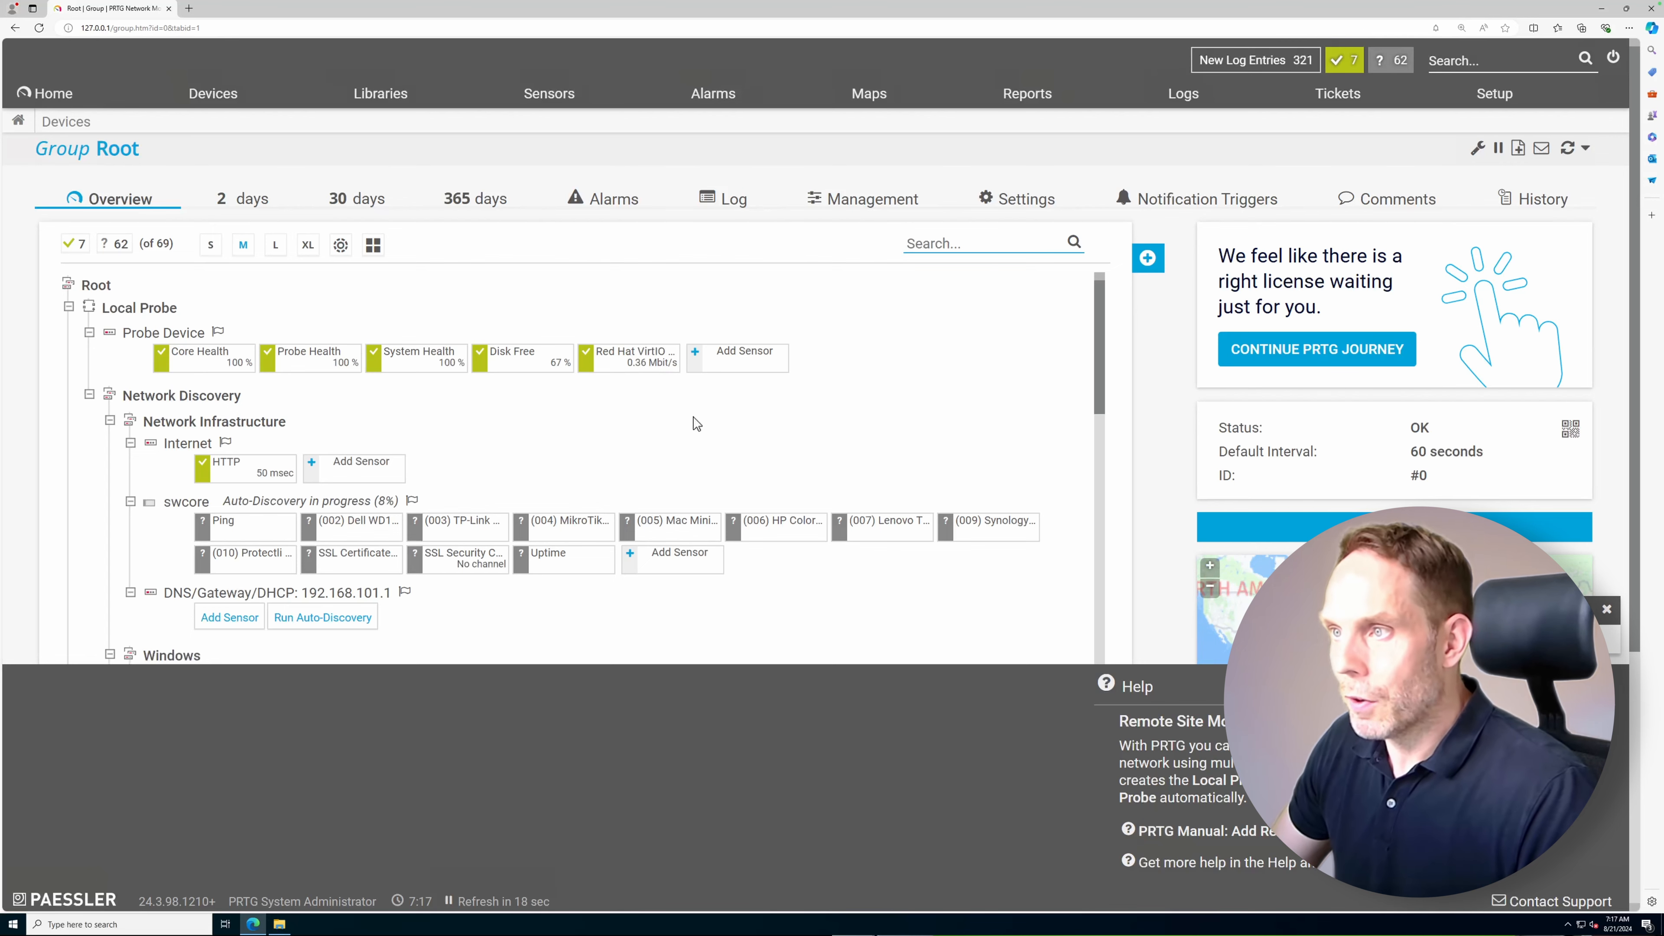
- Open the Red Hat VirtIO Ethernet Adapter sensor under Probe Device to view its traffic
{"action": "left_click", "coordinate": [628, 362]}
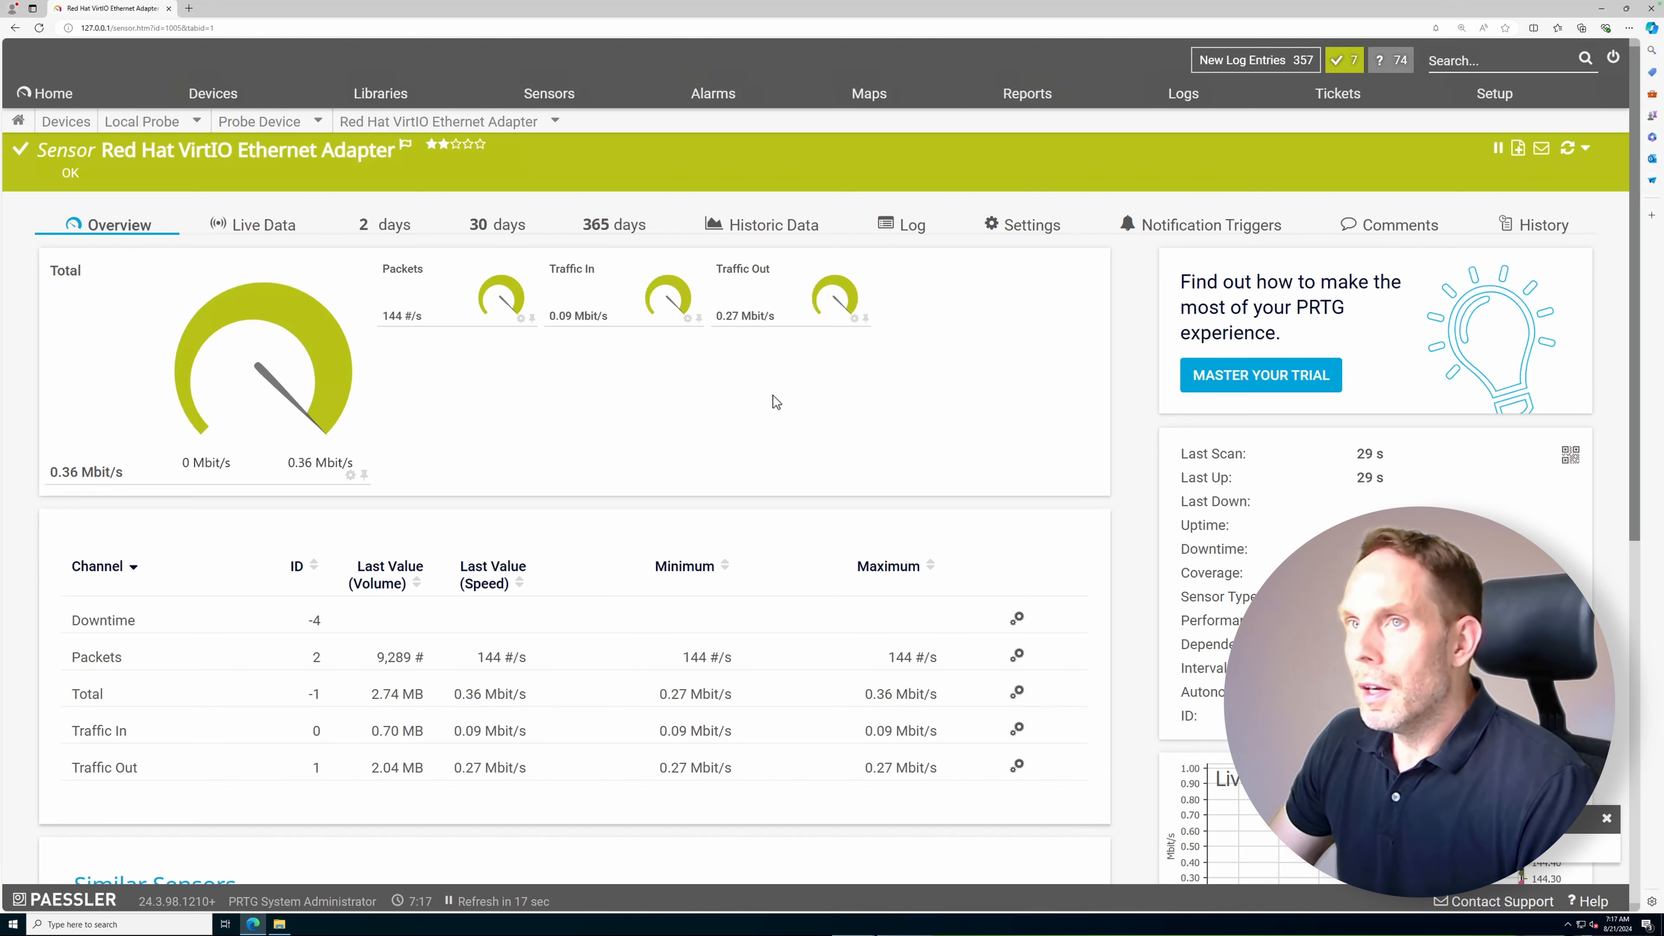
- Return to the Group Root device tree via Devices in the top navigation
{"action": "left_click", "coordinate": [227, 99]}
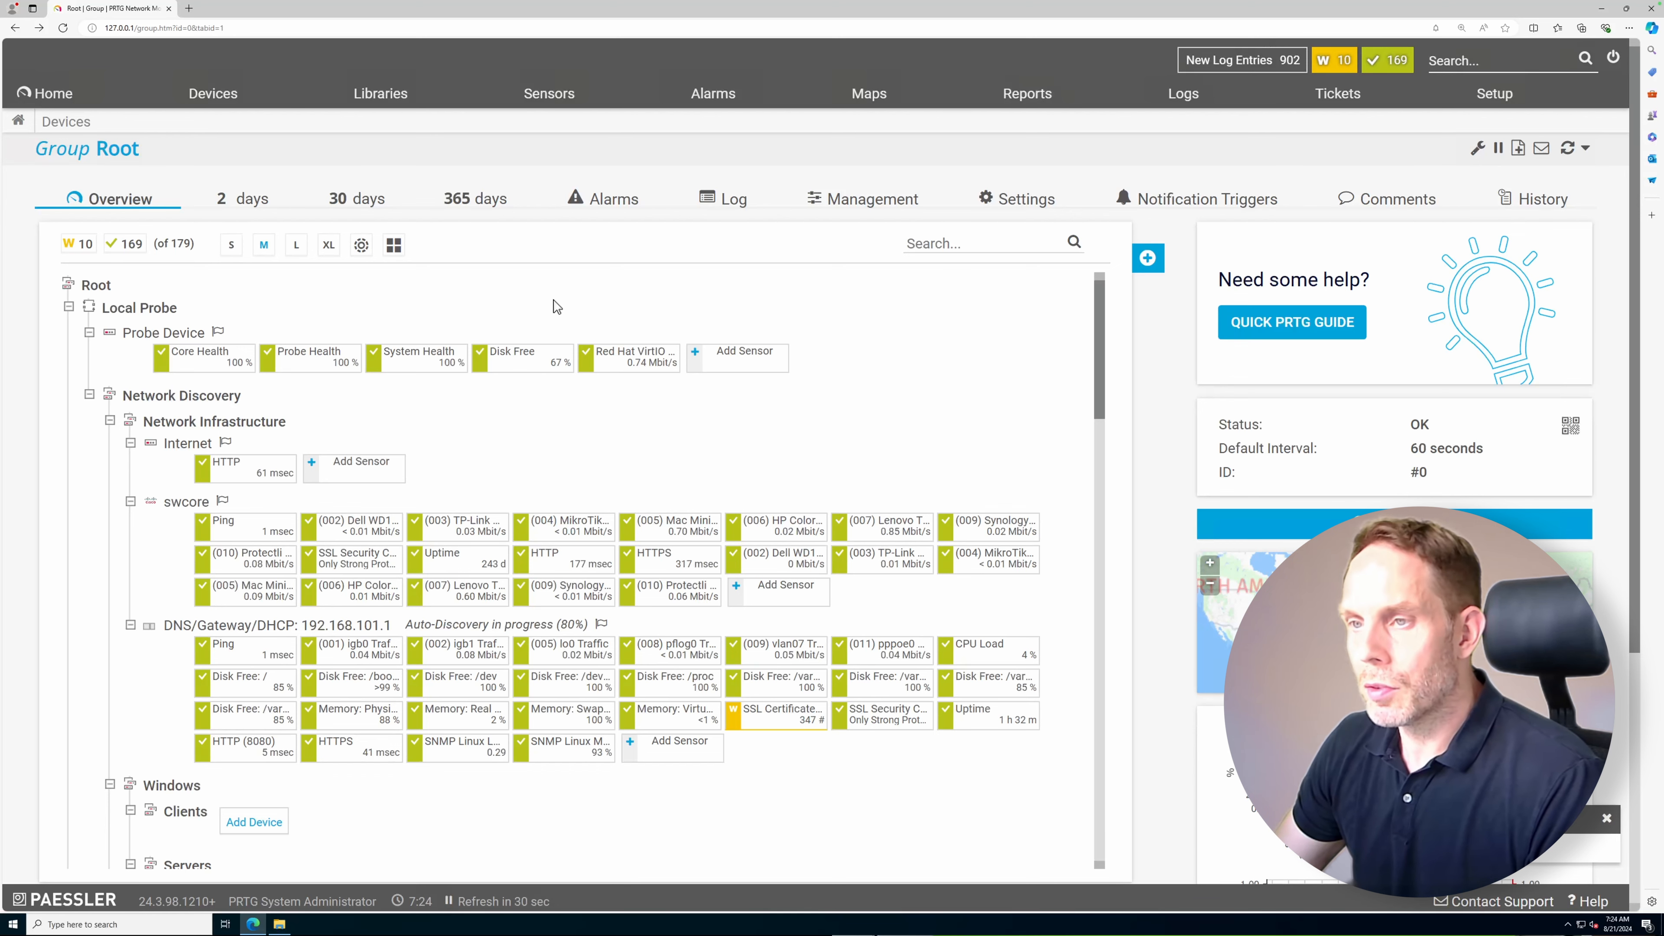
{"action": "scroll", "coordinate": [578, 418], "scroll_direction": "down", "scroll_amount": 1}
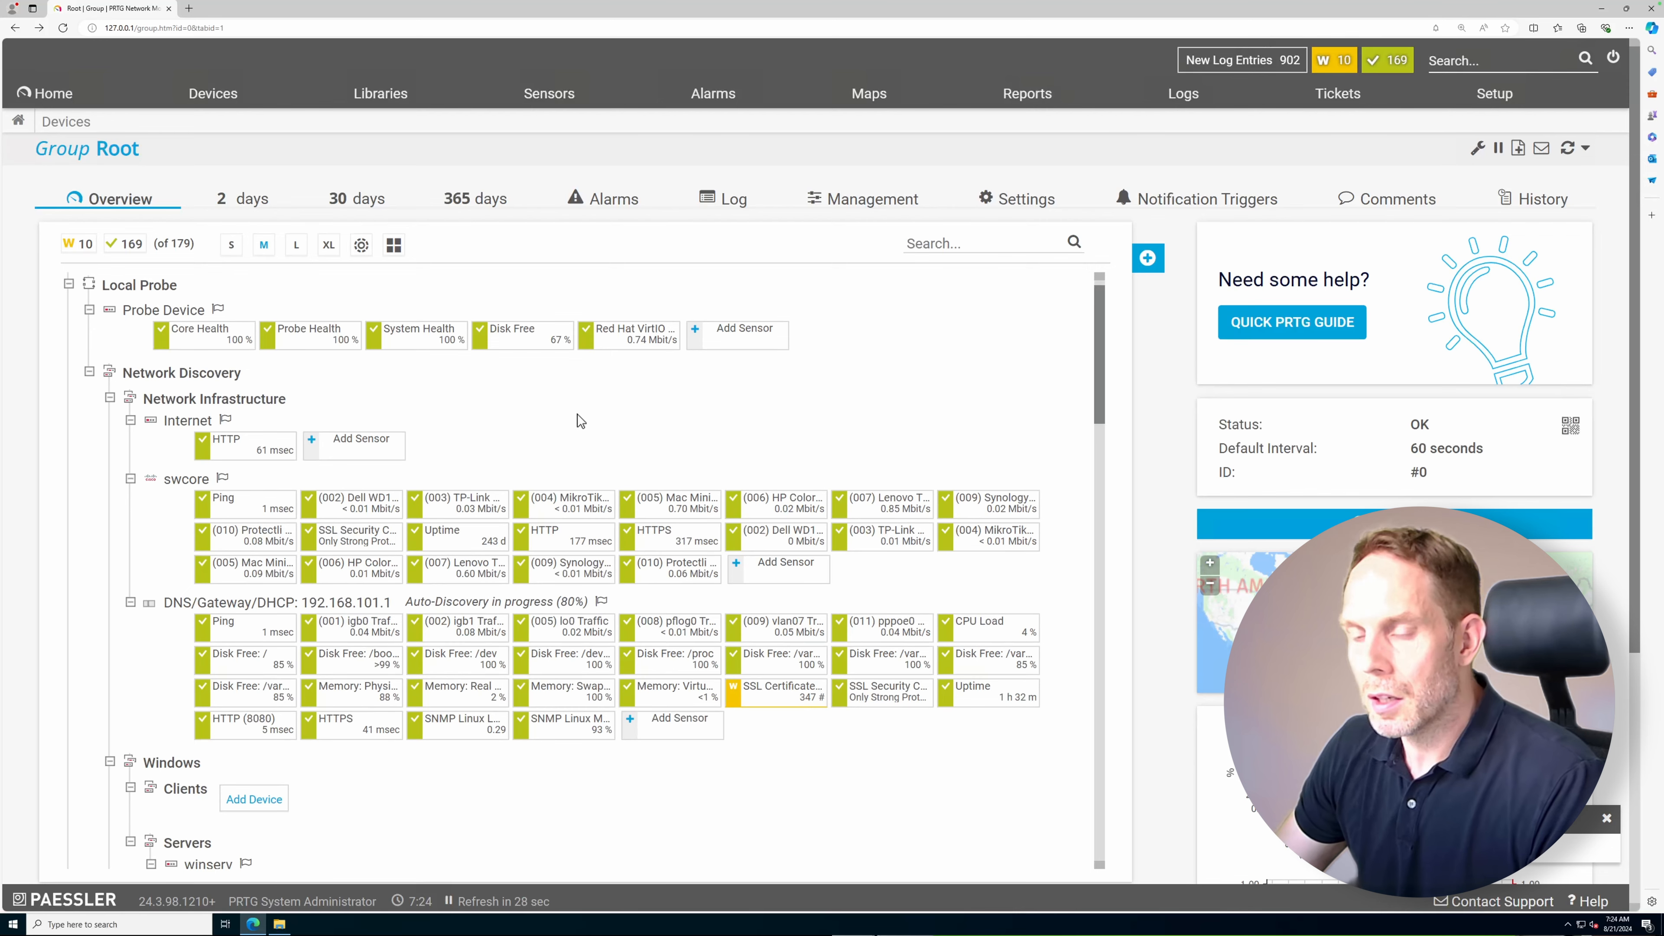
{"action": "scroll", "coordinate": [580, 418], "scroll_direction": "up", "scroll_amount": 1}
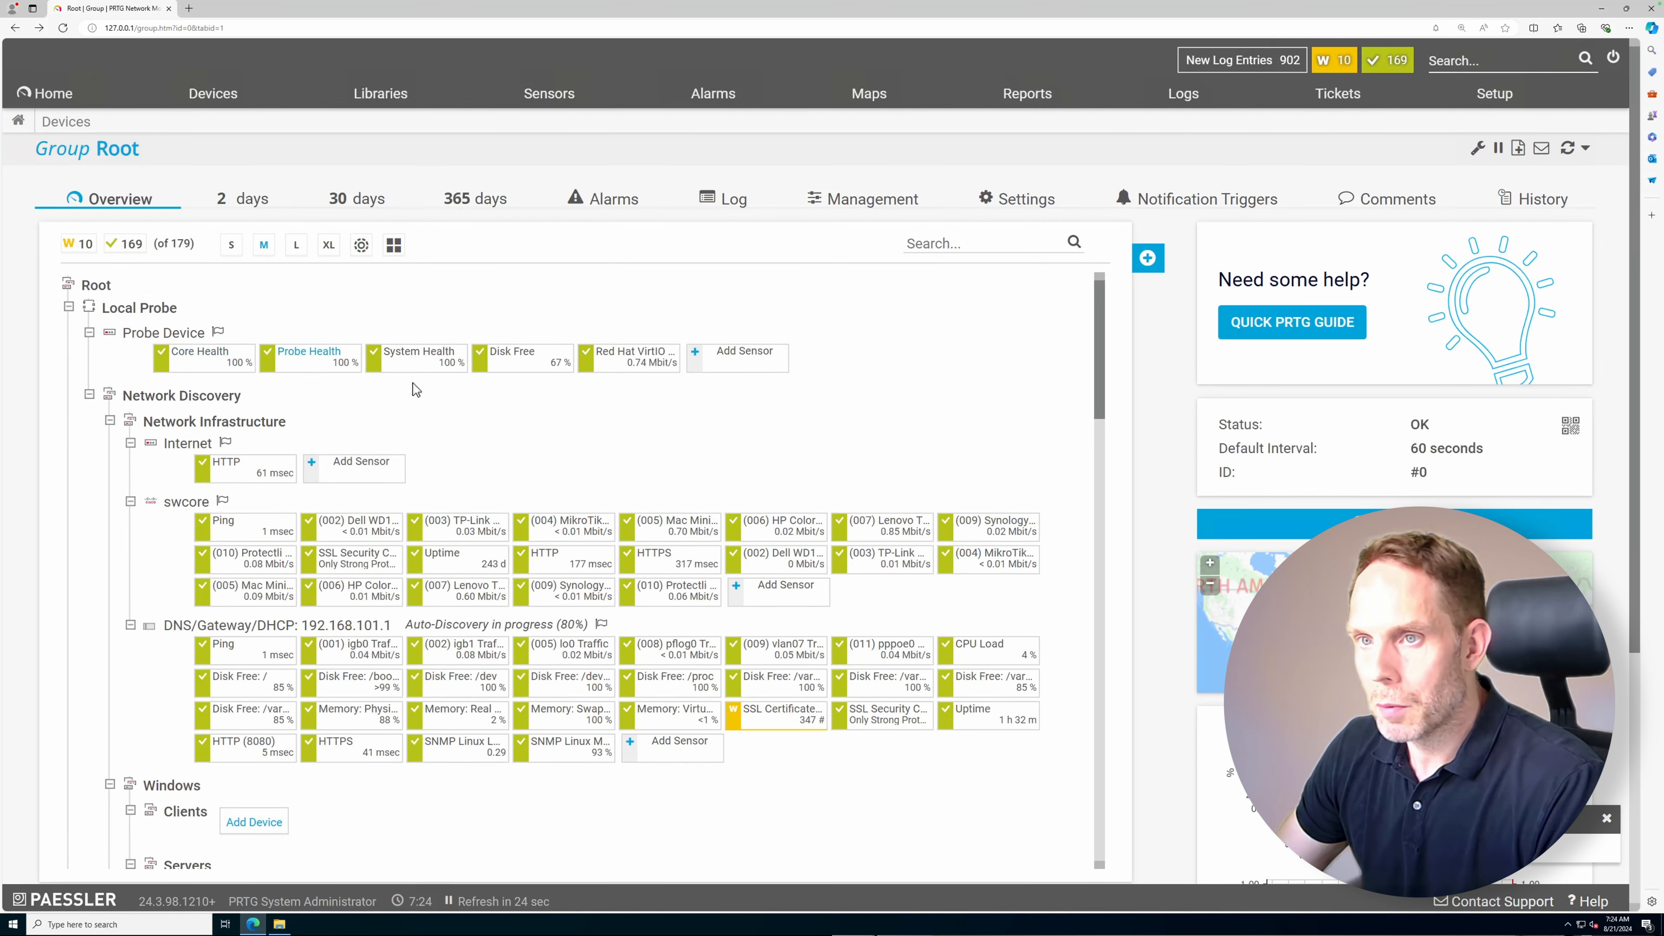
{"action": "scroll", "coordinate": [616, 429], "scroll_direction": "down", "scroll_amount": 1}
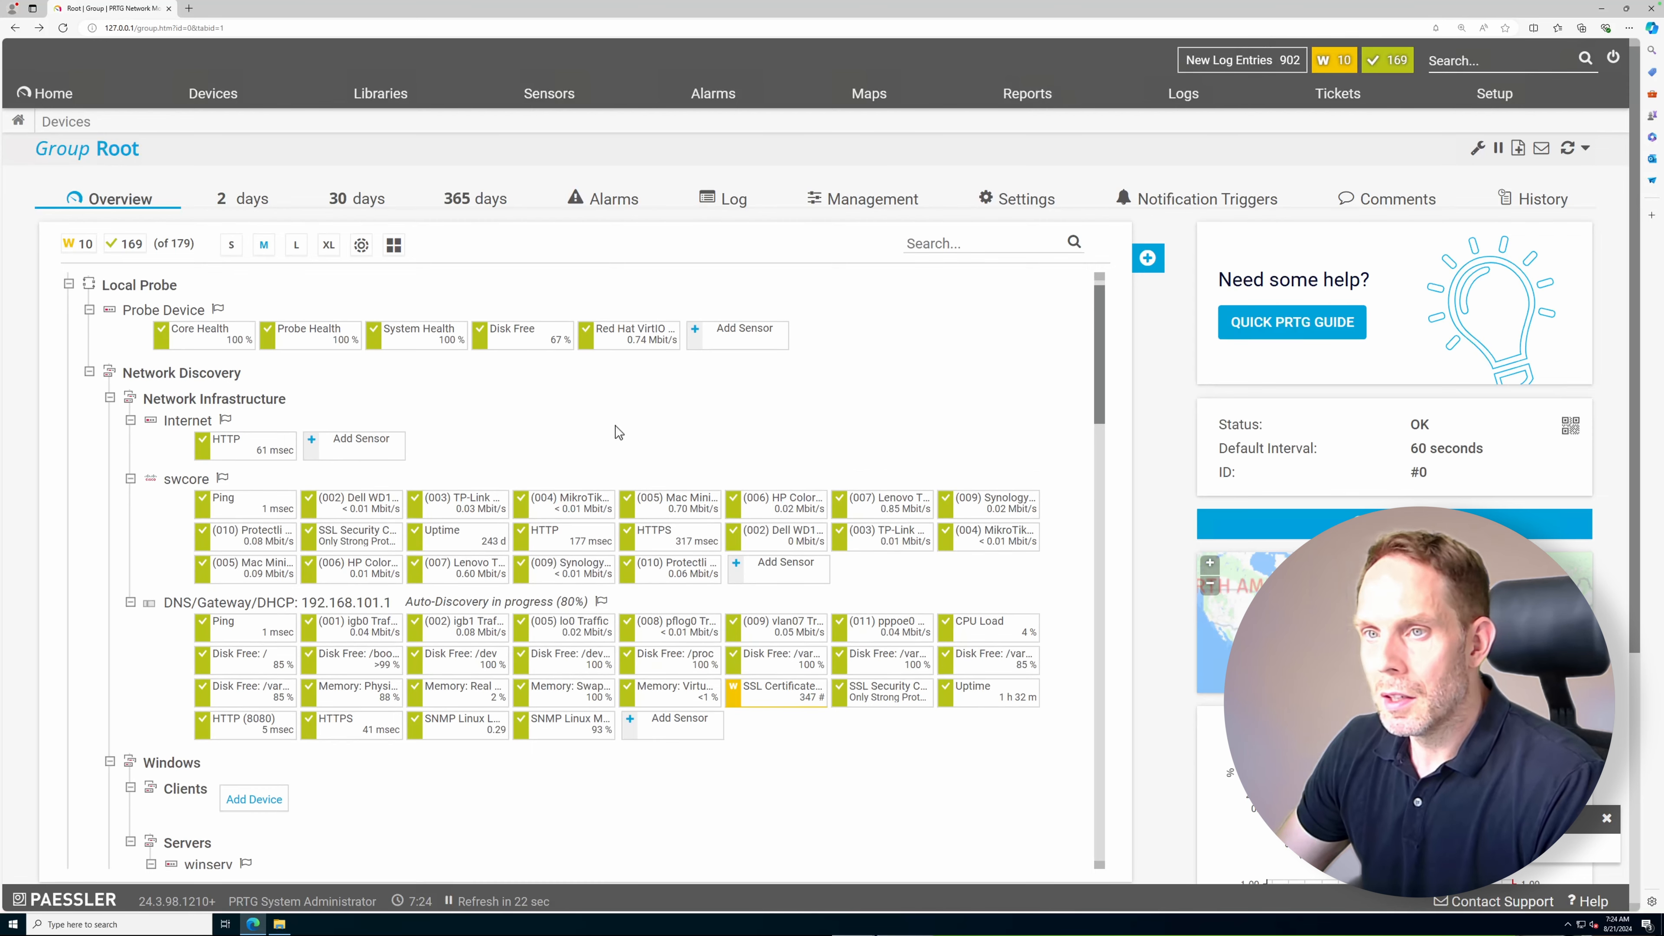
{"action": "scroll", "coordinate": [617, 429], "scroll_direction": "down", "scroll_amount": 1}
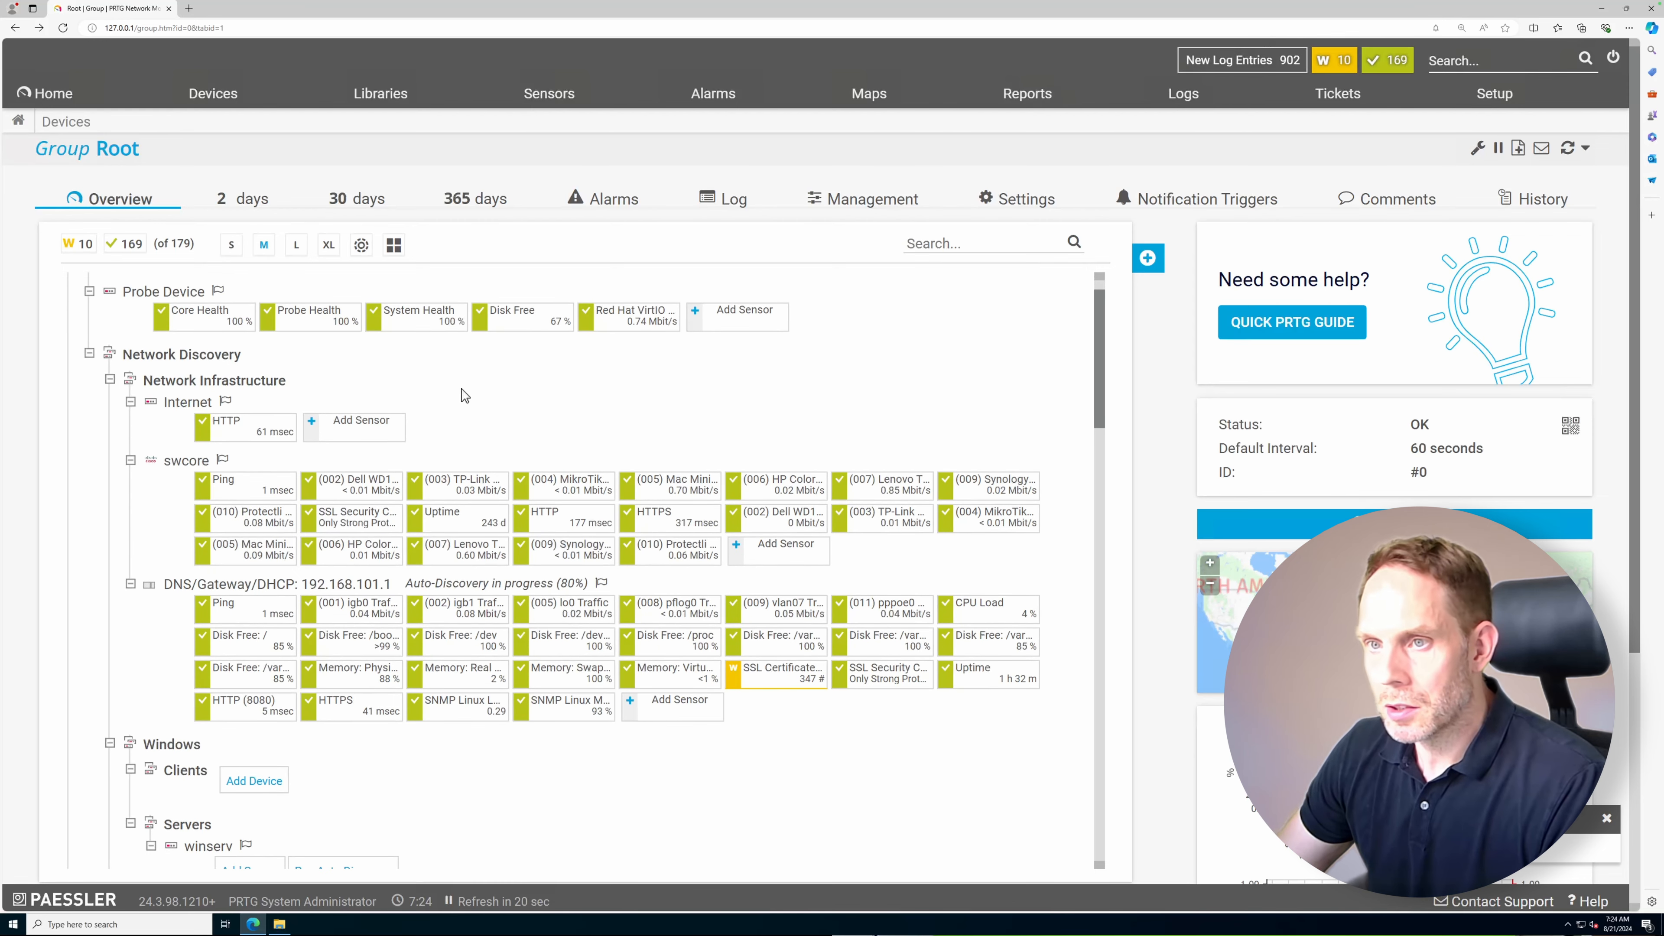
{"action": "scroll", "coordinate": [623, 436], "scroll_direction": "down", "scroll_amount": 1}
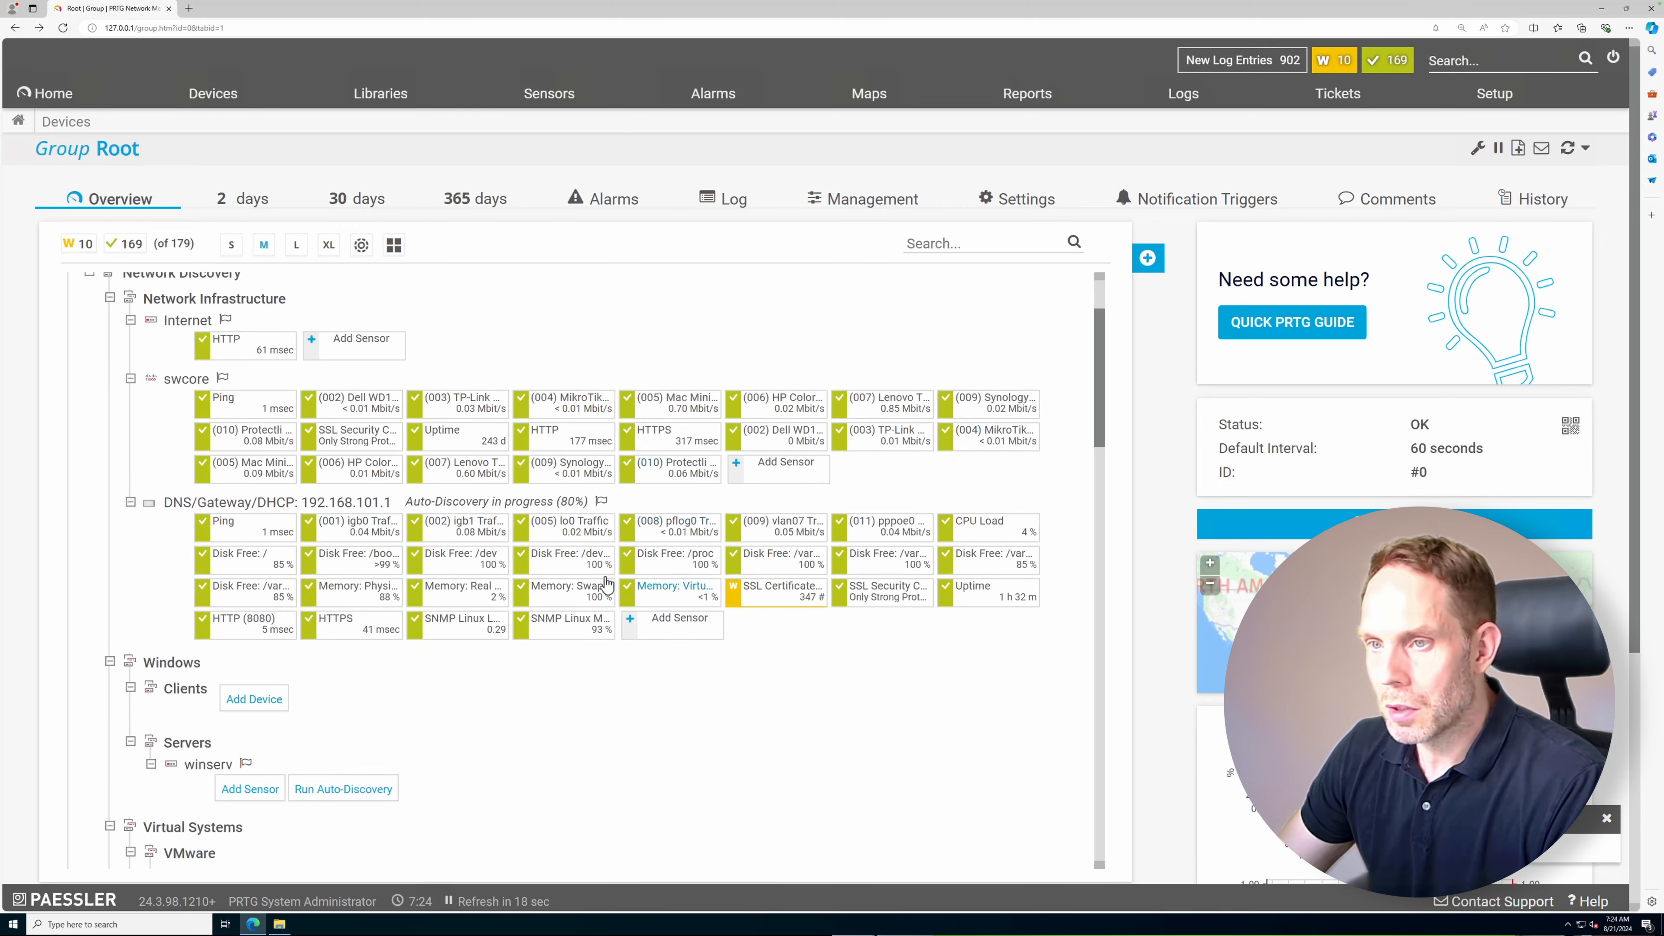
{"action": "scroll", "coordinate": [656, 524], "scroll_direction": "down", "scroll_amount": 3}
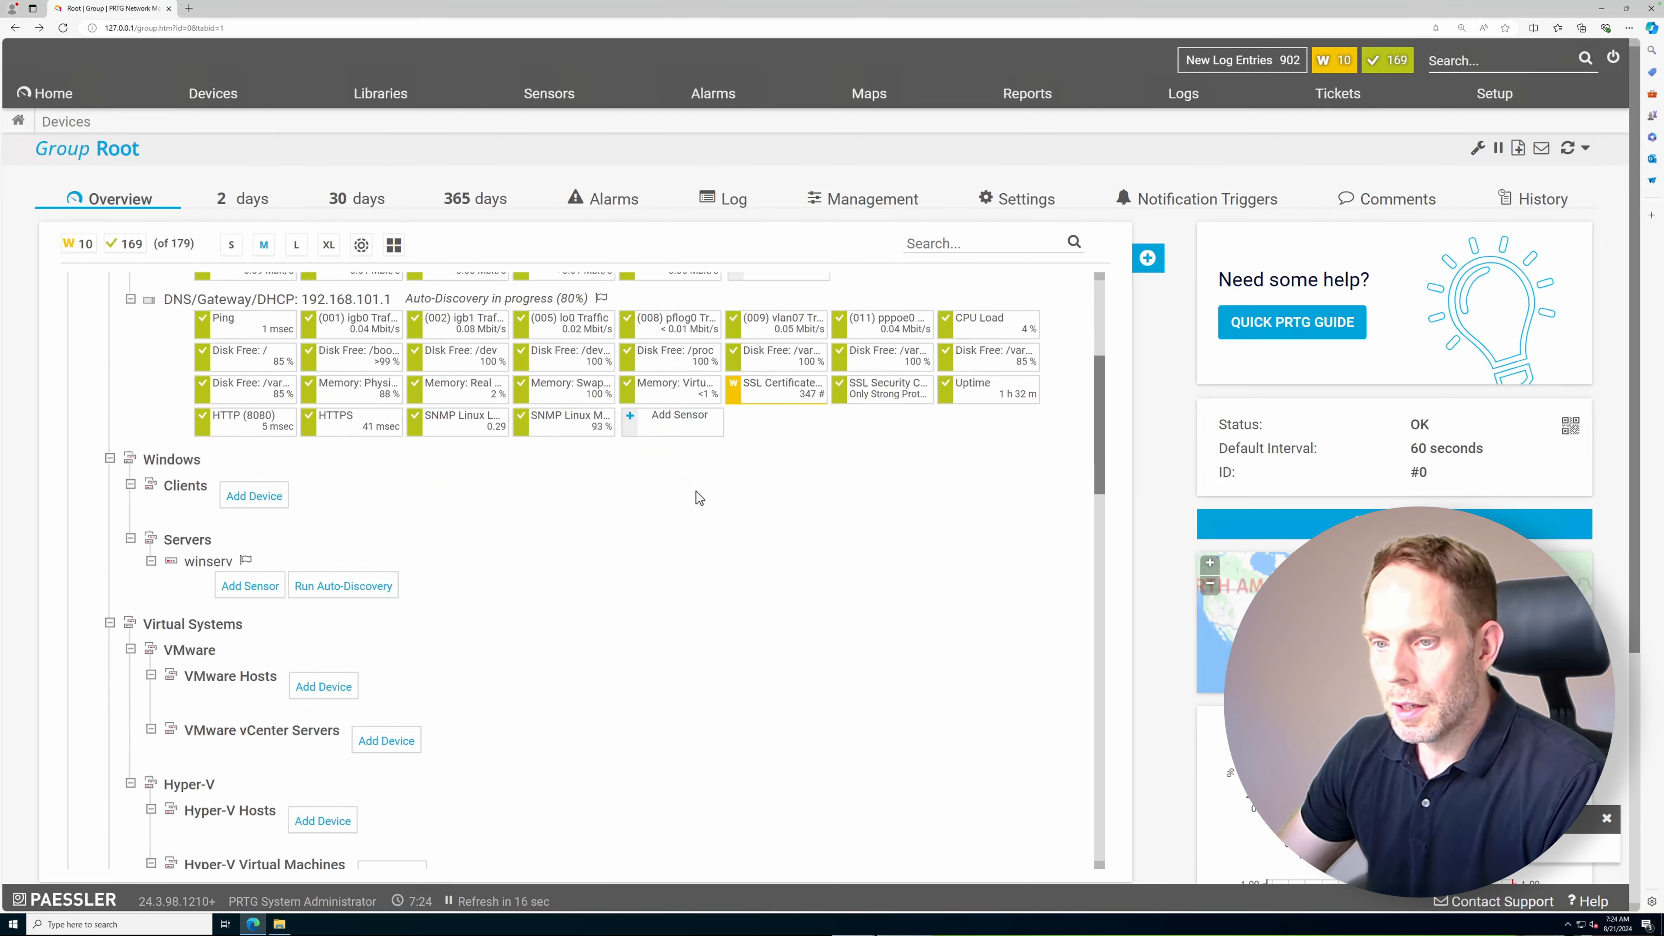
{"action": "scroll", "coordinate": [696, 485], "scroll_direction": "down", "scroll_amount": 6}
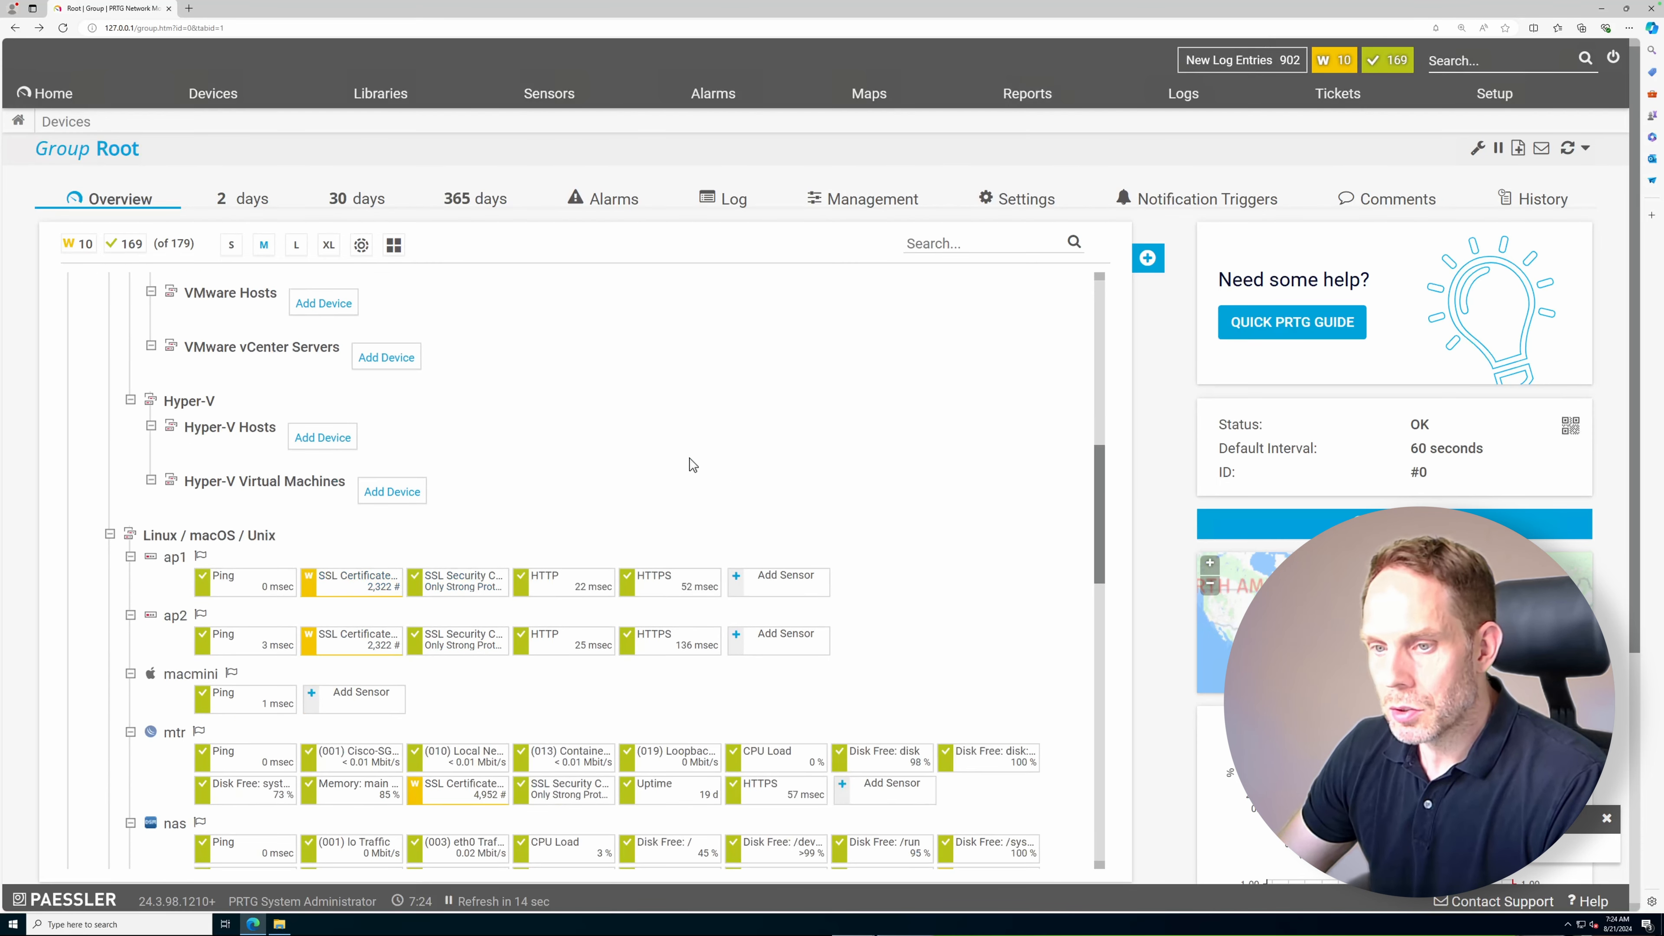
{"action": "scroll", "coordinate": [692, 465], "scroll_direction": "down", "scroll_amount": 5}
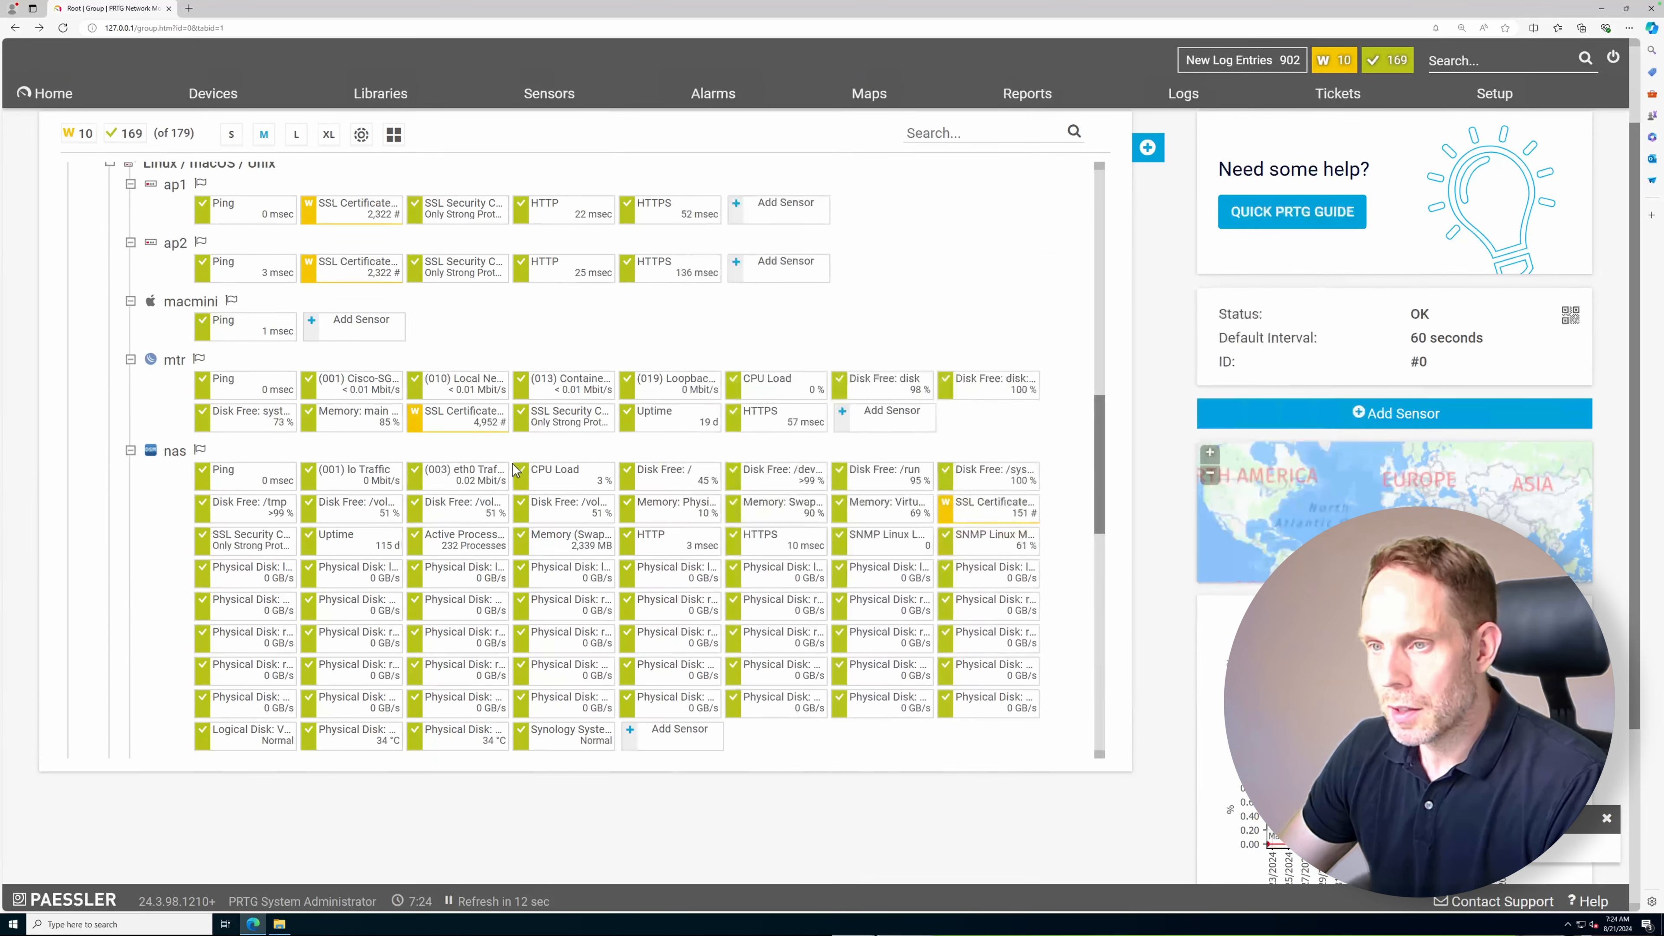
{"action": "scroll", "coordinate": [524, 485], "scroll_direction": "down", "scroll_amount": 7}
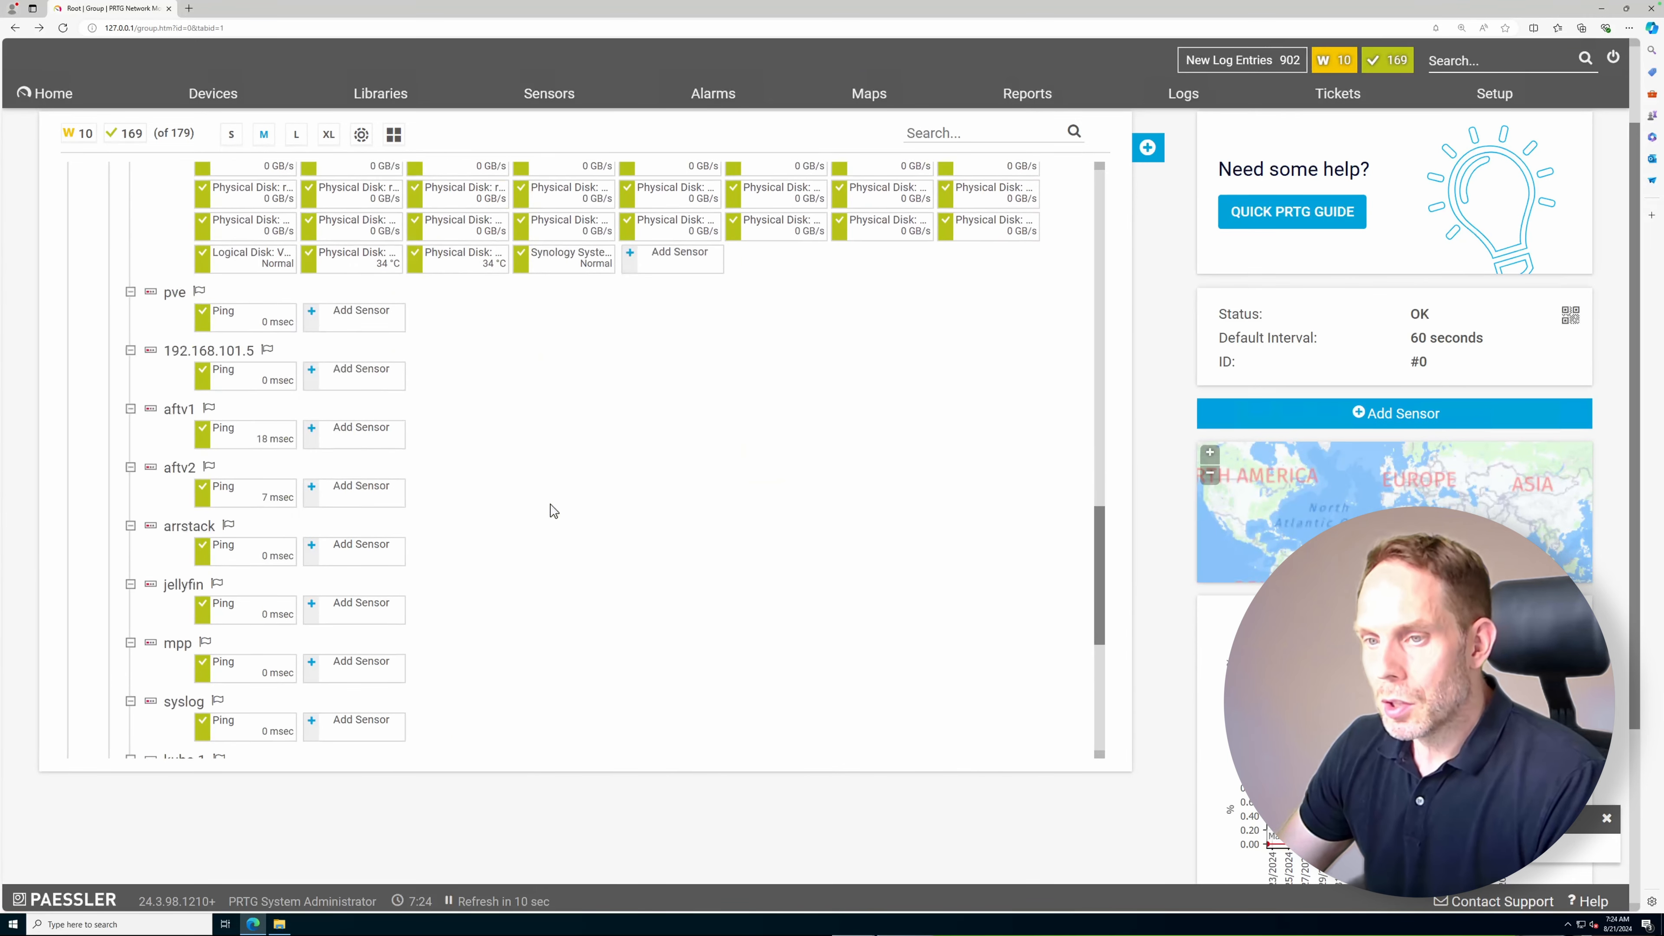
{"action": "scroll", "coordinate": [554, 512], "scroll_direction": "down", "scroll_amount": 5}
{"action": "scroll", "coordinate": [560, 557], "scroll_direction": "up", "scroll_amount": 20}
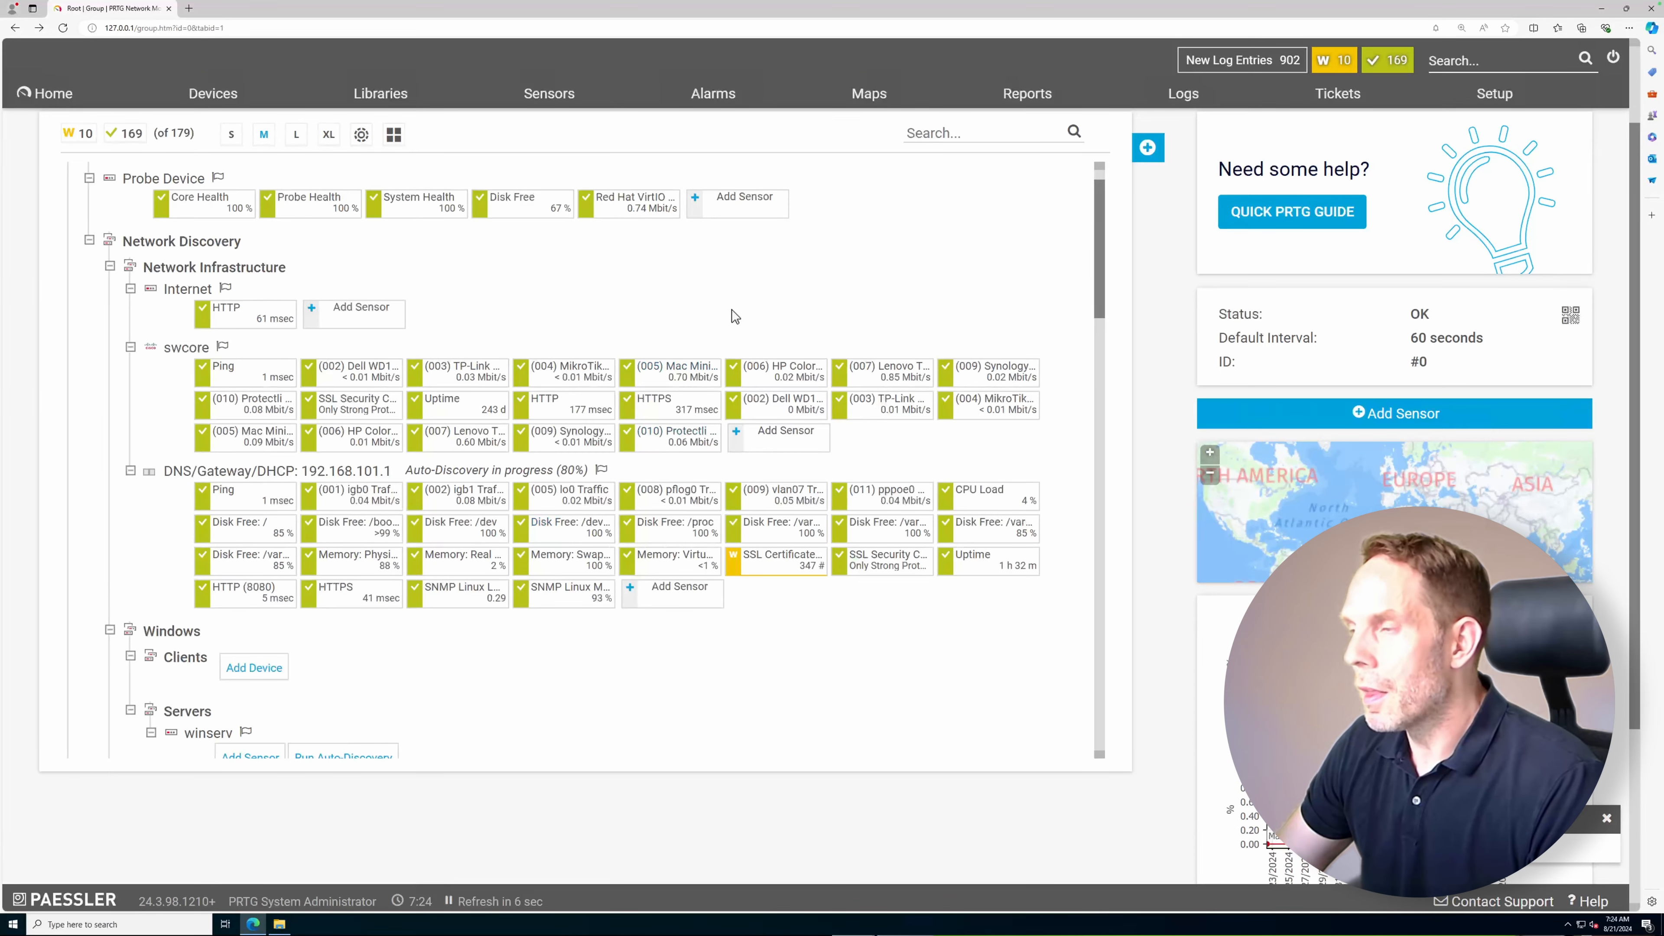
{"action": "scroll", "coordinate": [744, 313], "scroll_direction": "up", "scroll_amount": 1}
{"action": "scroll", "coordinate": [581, 322], "scroll_direction": "up", "scroll_amount": 2}
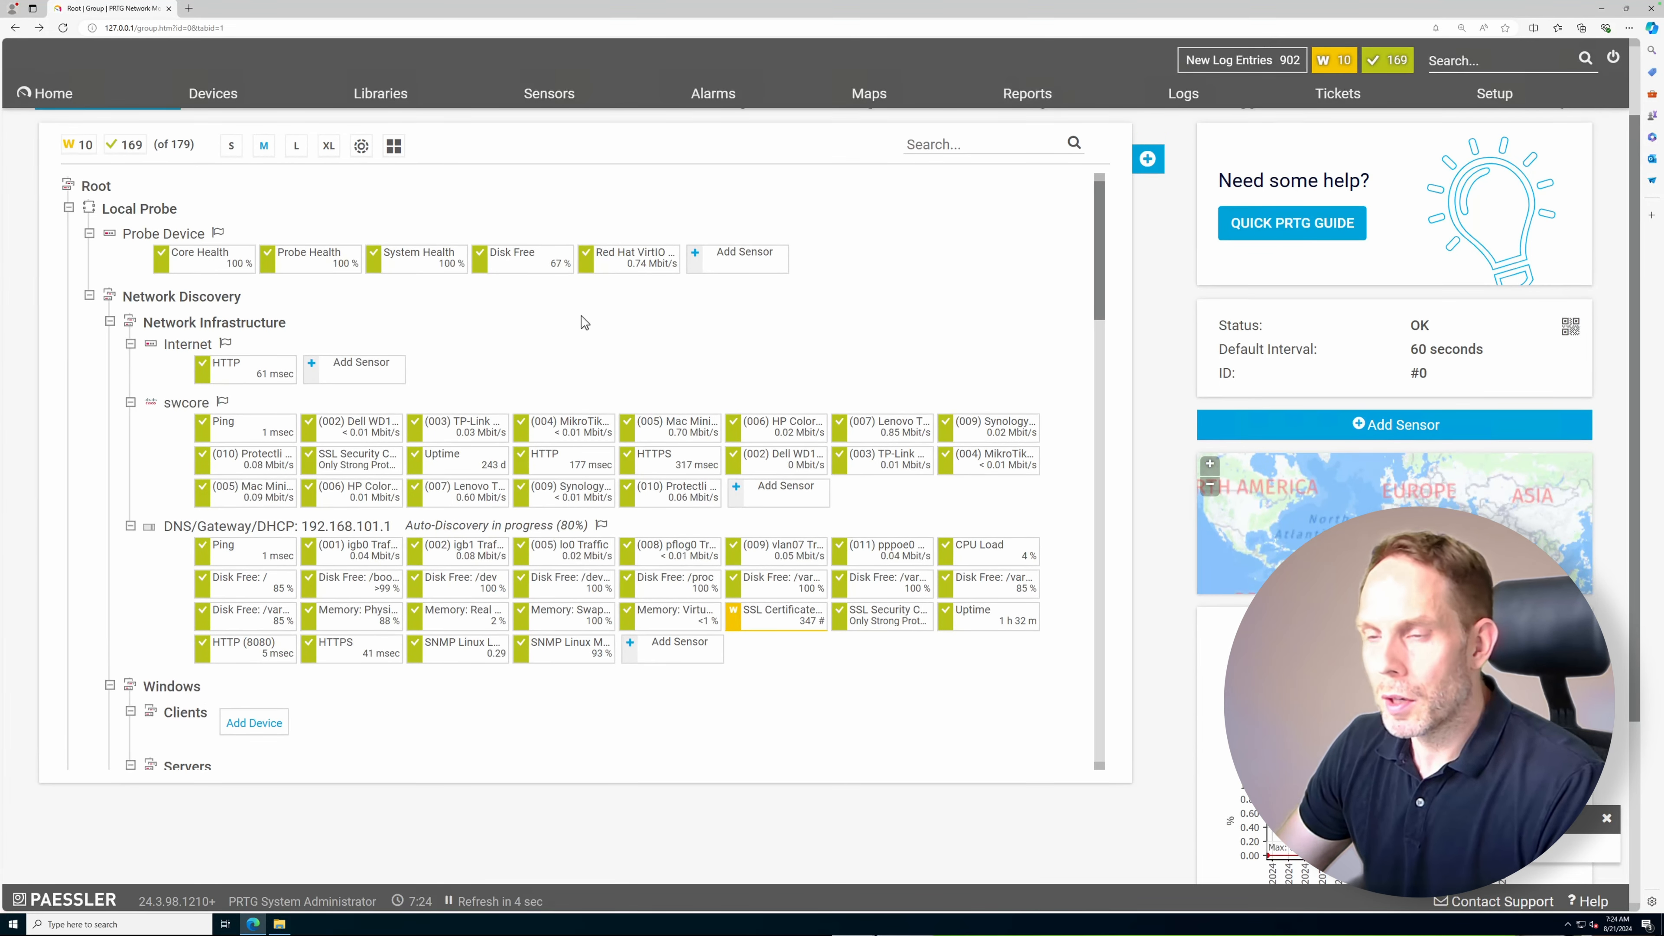